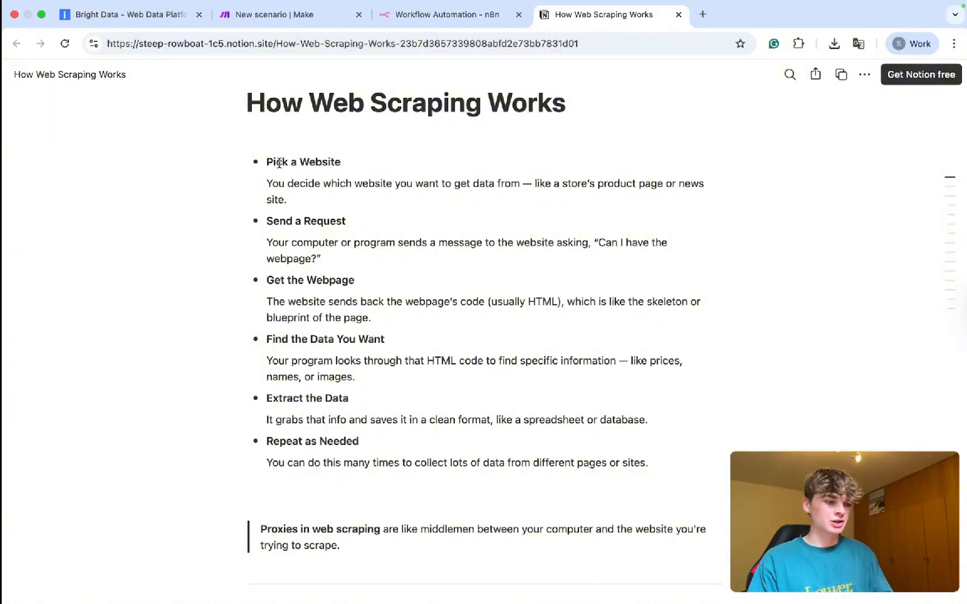
# Step: Read through the six web scraping stages in the notes, from Pick a Website to Repeat as Needed, highlighting key phrases
pyautogui.moveTo(280, 162); pyautogui.dragTo(316, 162)
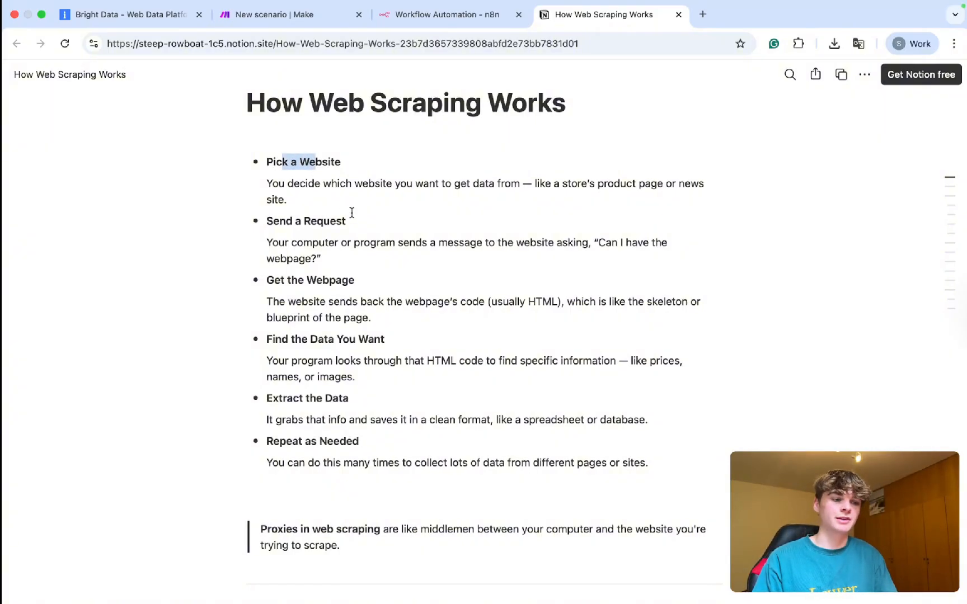
pyautogui.moveTo(285, 221); pyautogui.dragTo(323, 221)
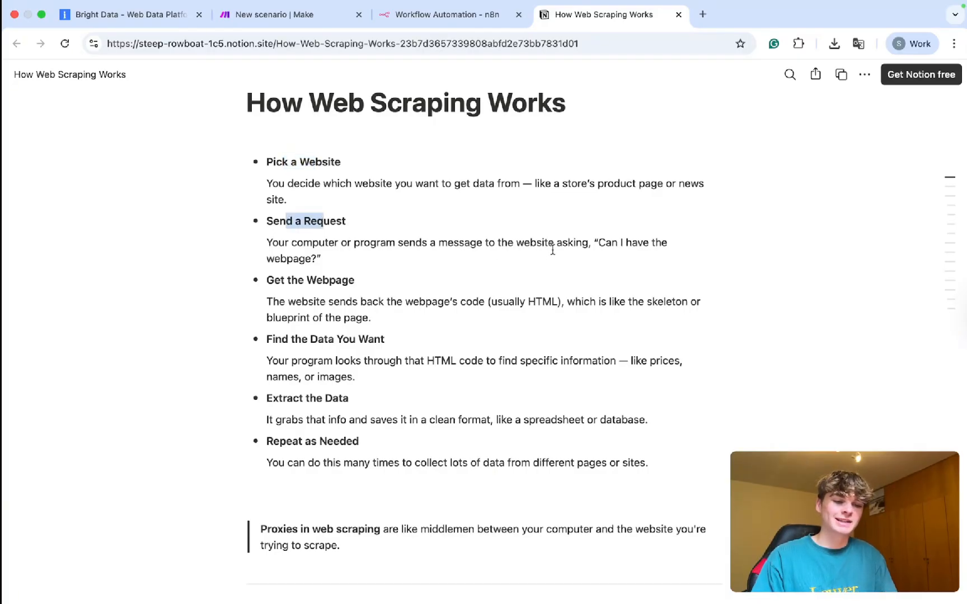
pyautogui.moveTo(266, 243); pyautogui.dragTo(315, 253)
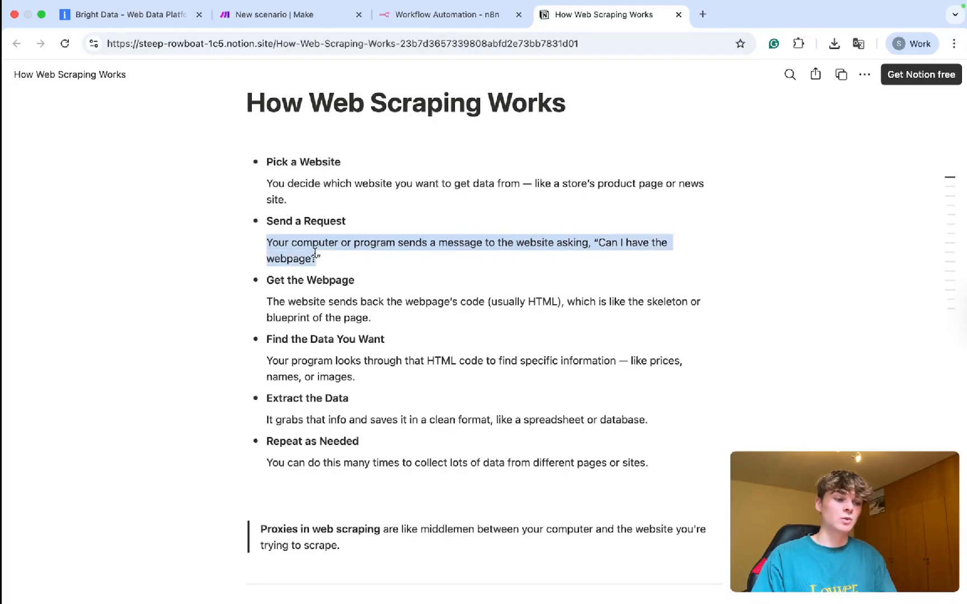
pyautogui.moveTo(275, 279); pyautogui.dragTo(334, 281)
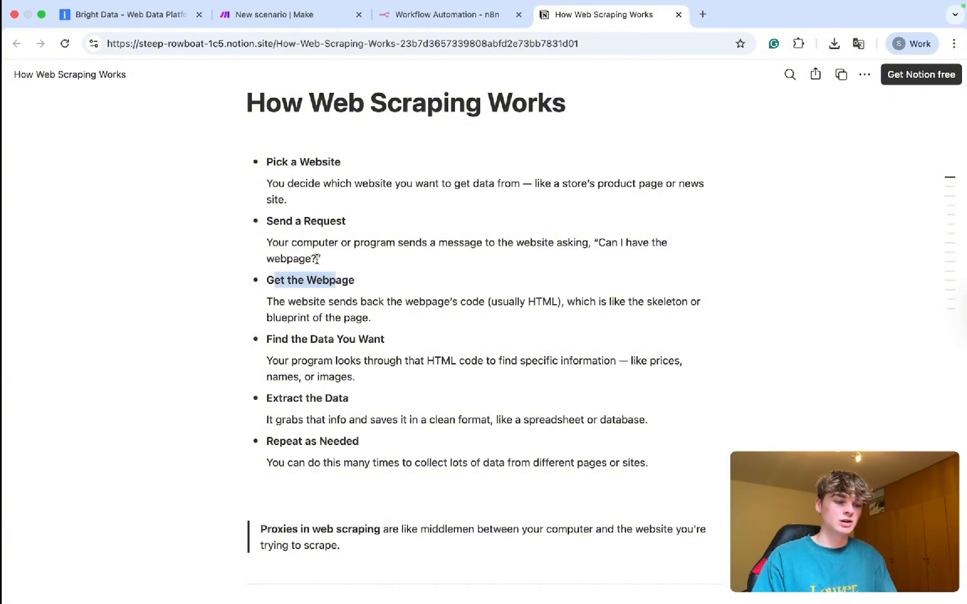
pyautogui.click(317, 259)
pyautogui.moveTo(316, 259); pyautogui.dragTo(593, 240)
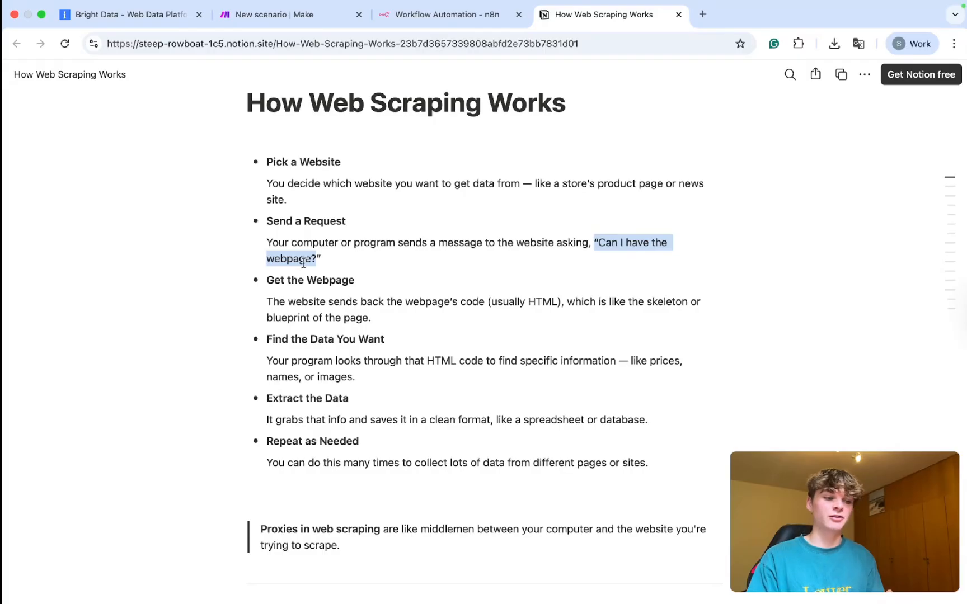
pyautogui.click(277, 280)
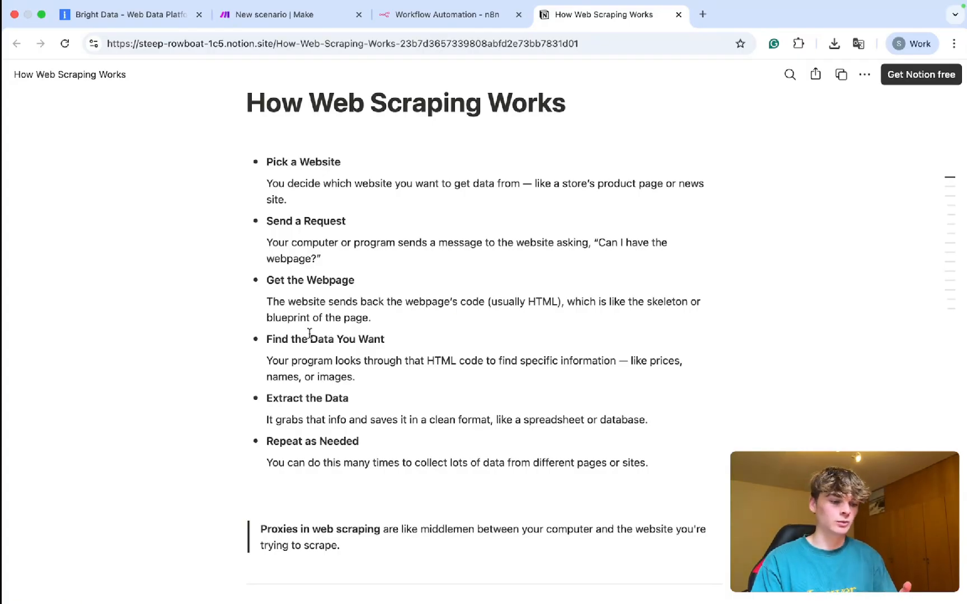
pyautogui.scroll(-1, 279, 336)
pyautogui.moveTo(278, 312); pyautogui.dragTo(368, 314)
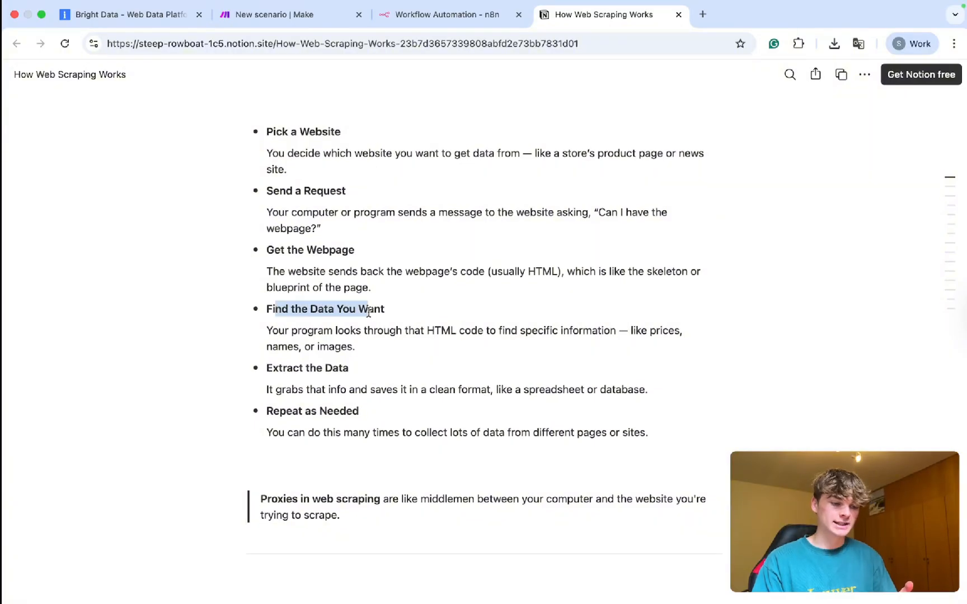
pyautogui.scroll(-2, 368, 313)
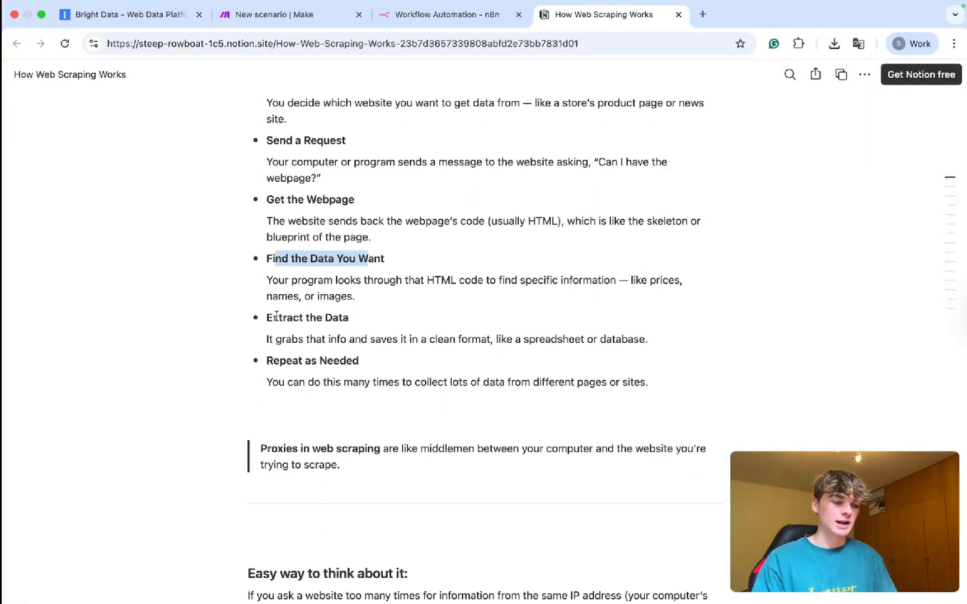
pyautogui.moveTo(274, 316); pyautogui.dragTo(335, 315)
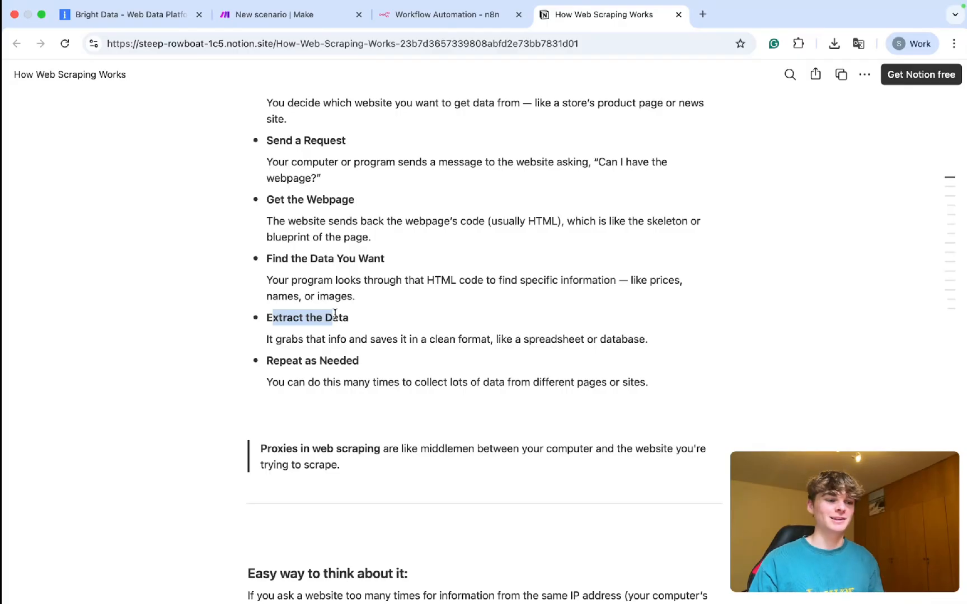
pyautogui.scroll(-1, 335, 315)
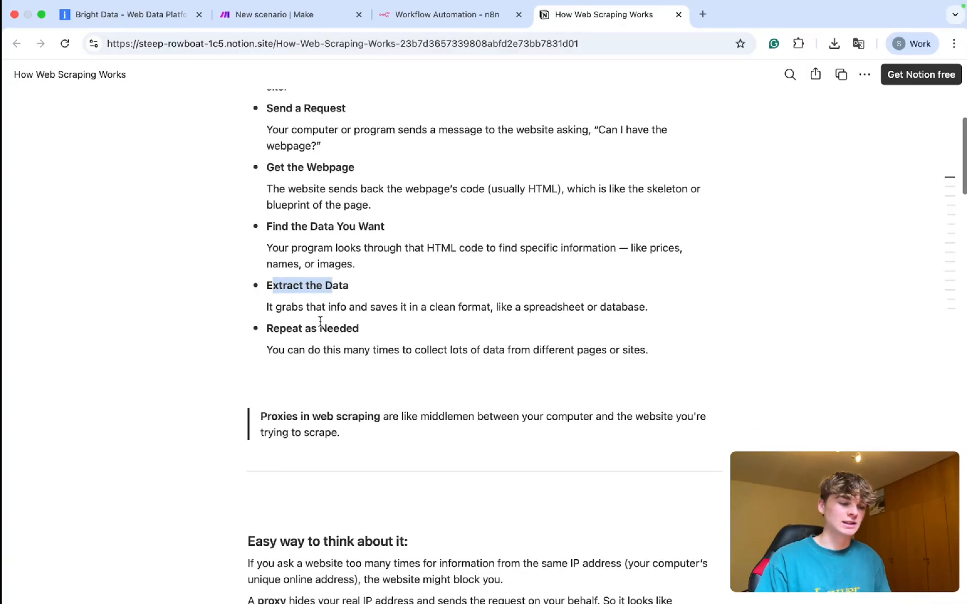
pyautogui.moveTo(286, 330); pyautogui.dragTo(346, 329)
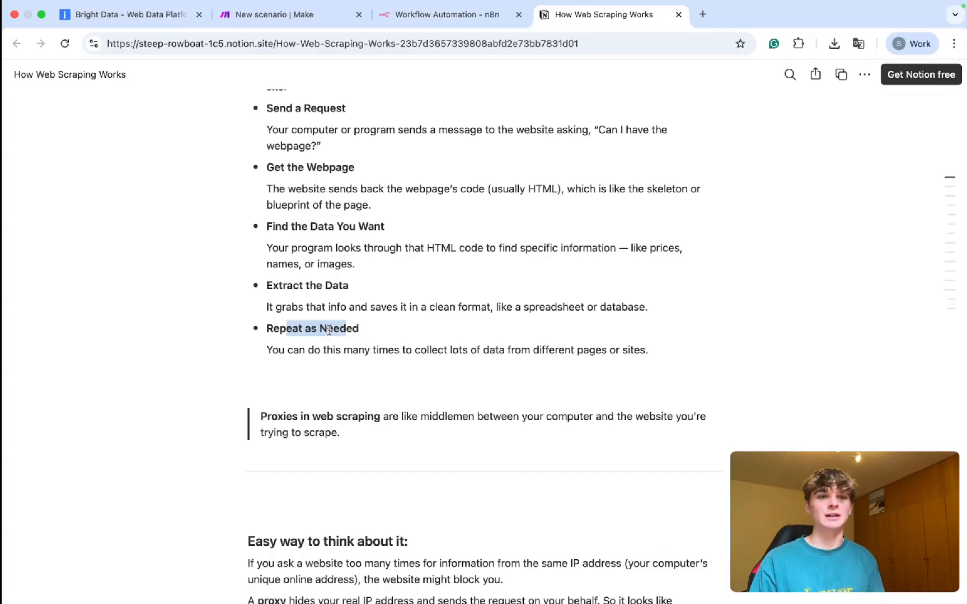
# Step: Read the definition of proxies in web scraping and the "Easy way to think about it" explanation
pyautogui.scroll(-5, 329, 330)
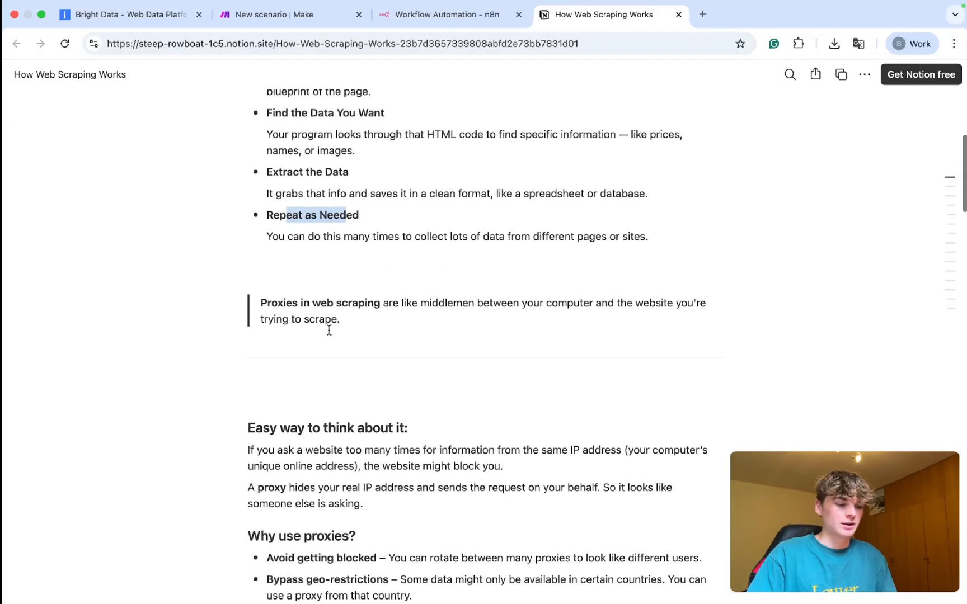
pyautogui.scroll(-2, 329, 330)
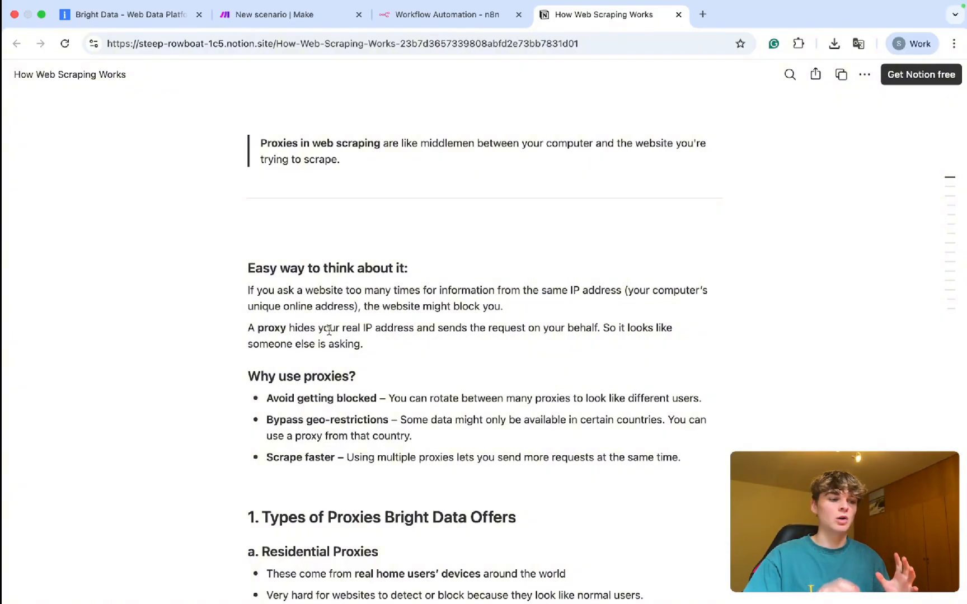
pyautogui.moveTo(309, 143); pyautogui.dragTo(450, 141)
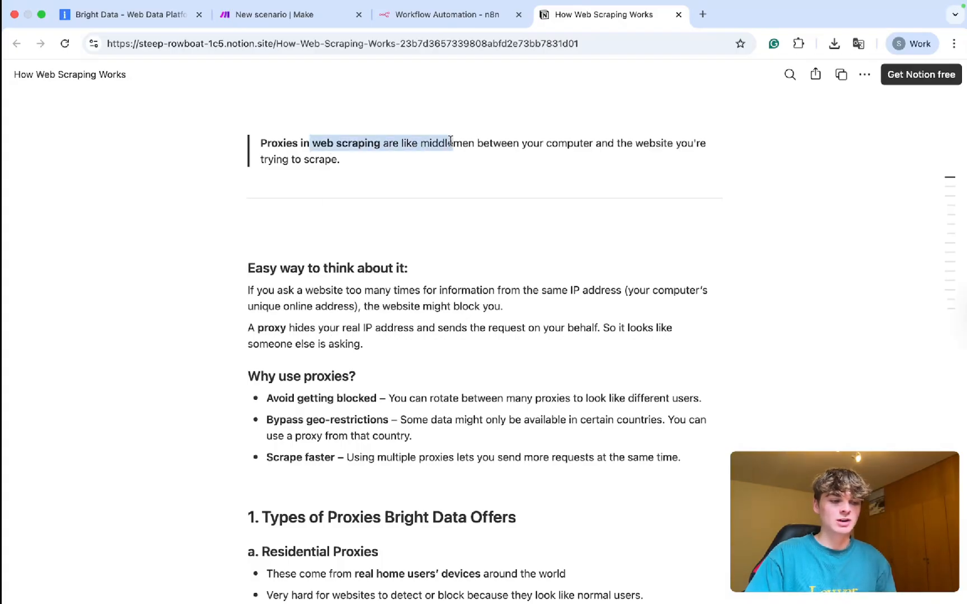
pyautogui.click(515, 144)
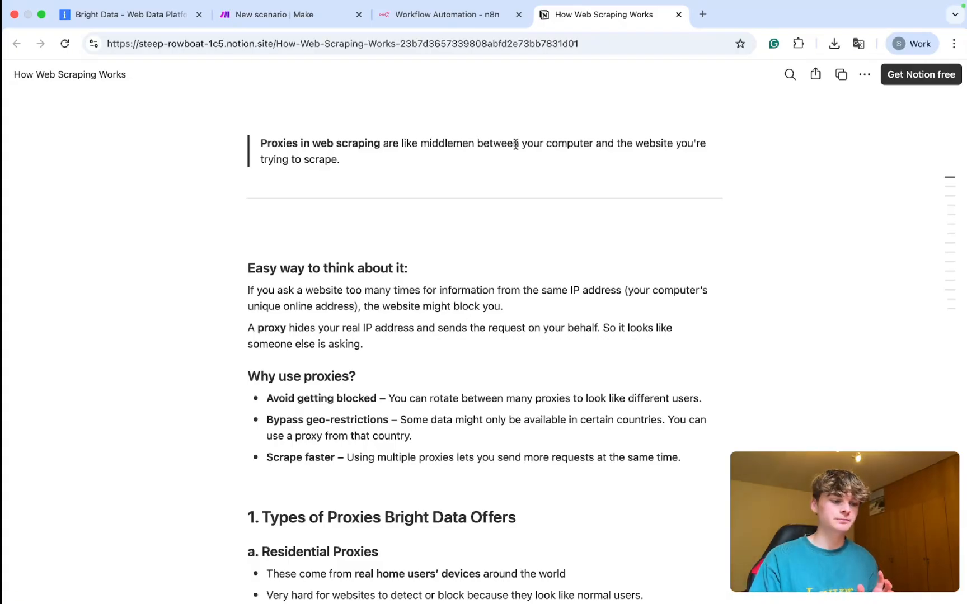
pyautogui.scroll(-2, 515, 145)
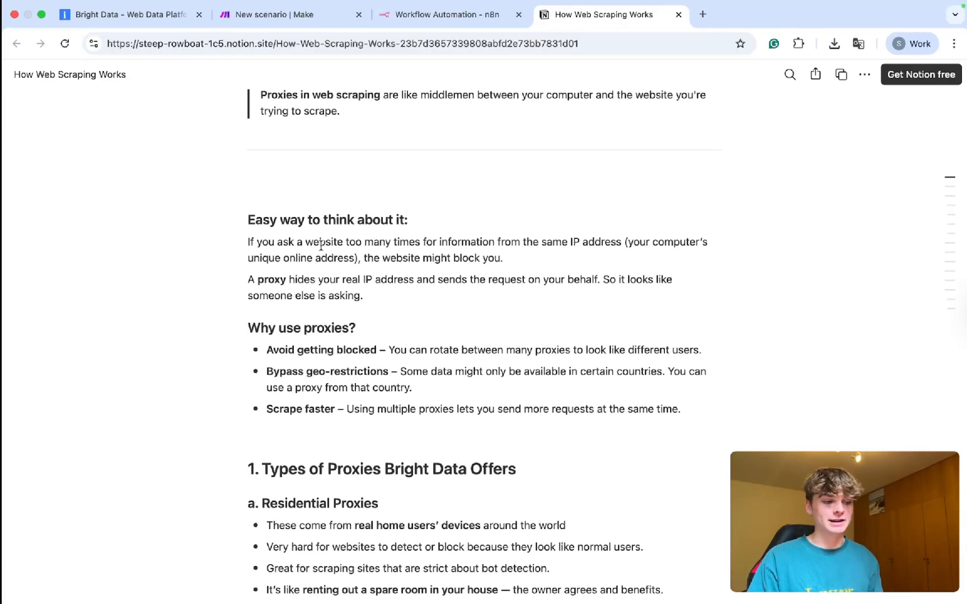
pyautogui.scroll(-1, 320, 245)
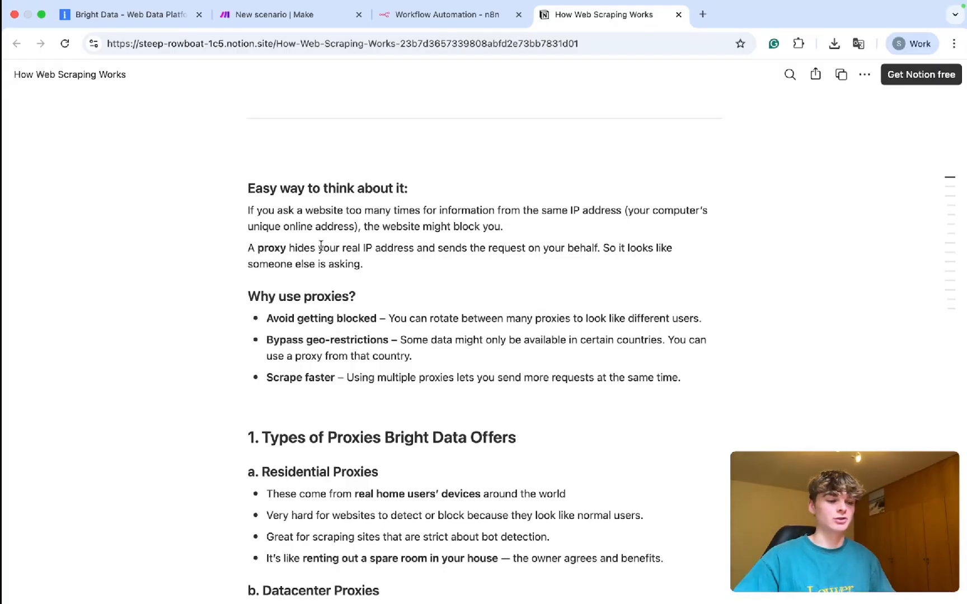
pyautogui.scroll(-2, 321, 246)
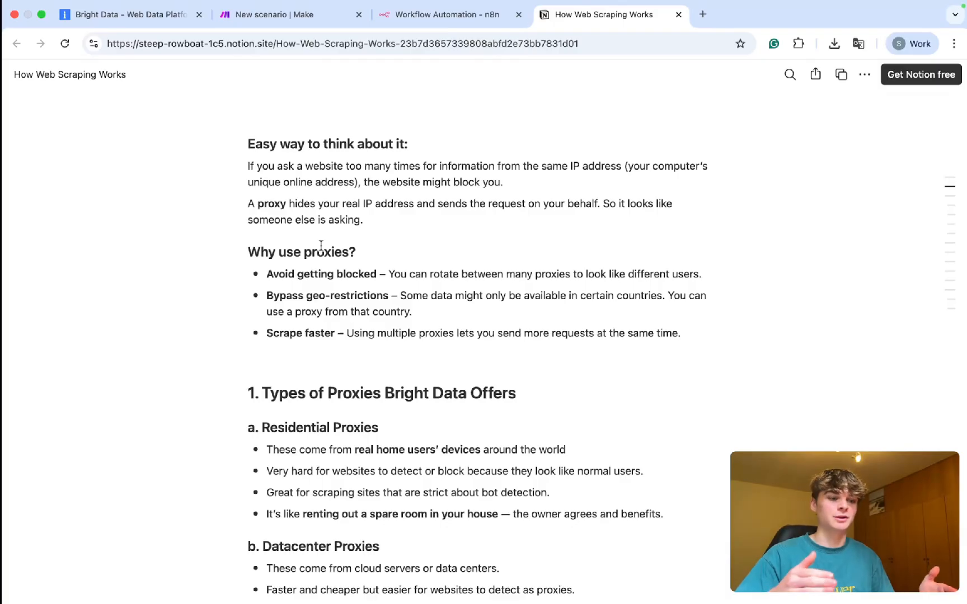
pyautogui.scroll(-3, 321, 246)
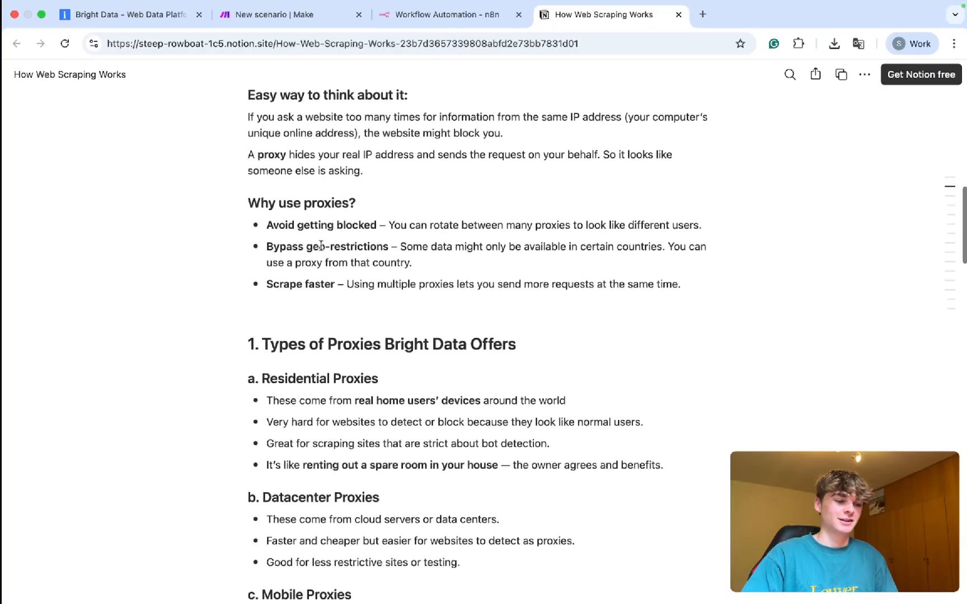
# Step: Review the reasons under "Why use proxies?", highlighting getting blocked, geo-restrictions and scraping faster
pyautogui.moveTo(278, 193); pyautogui.dragTo(343, 214)
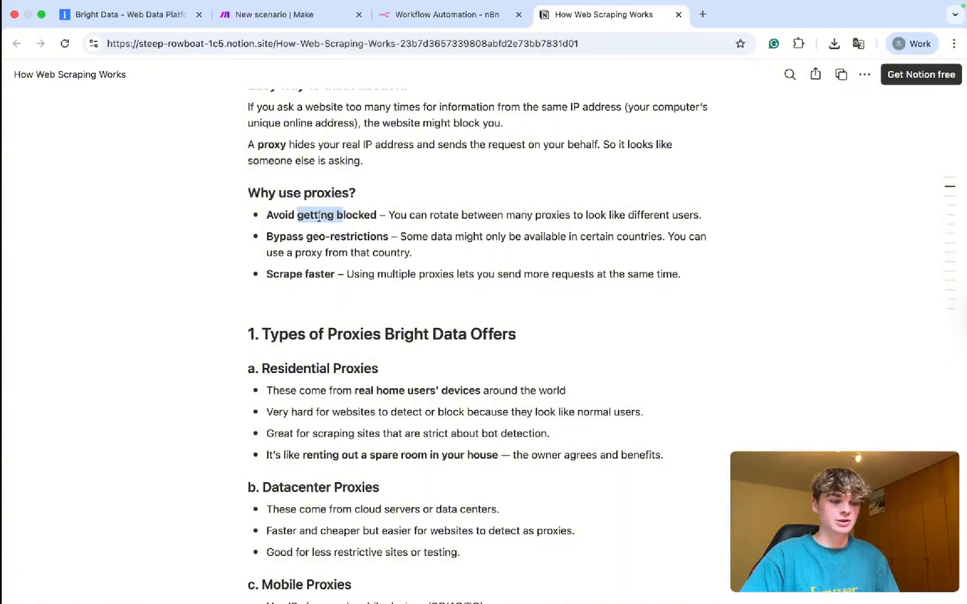
pyautogui.click(294, 232)
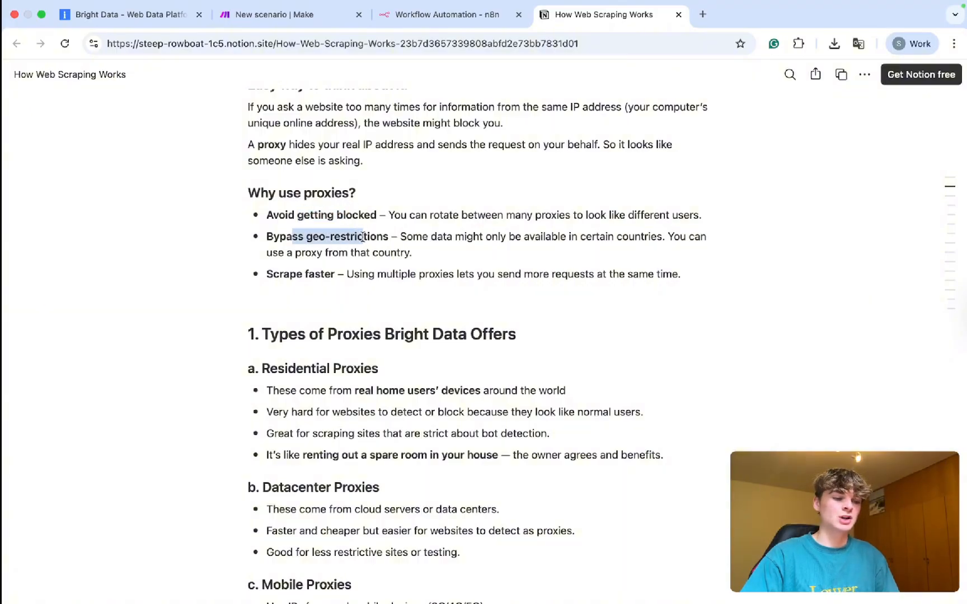
pyautogui.click(333, 235)
pyautogui.doubleClick(317, 235)
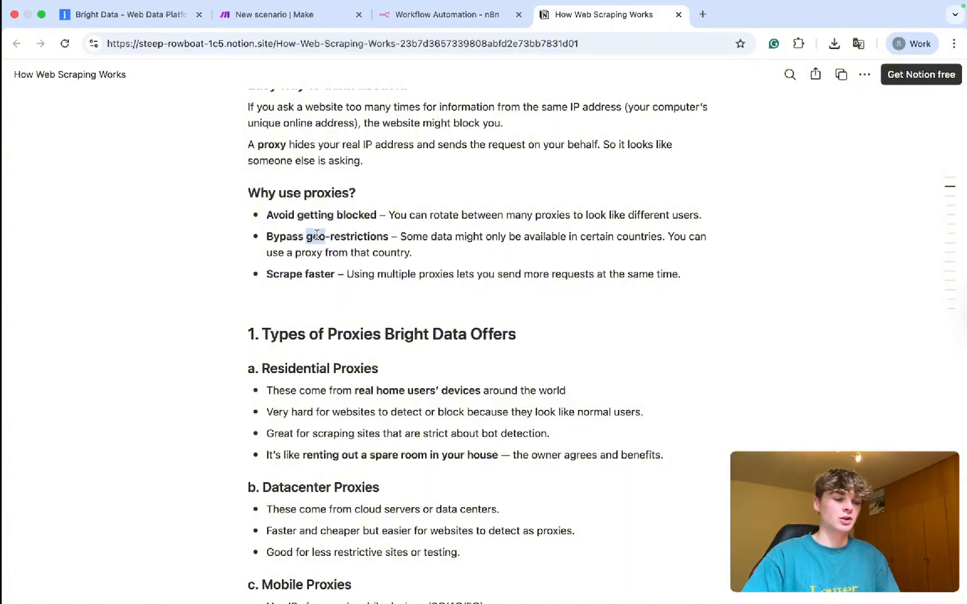
pyautogui.click(386, 235)
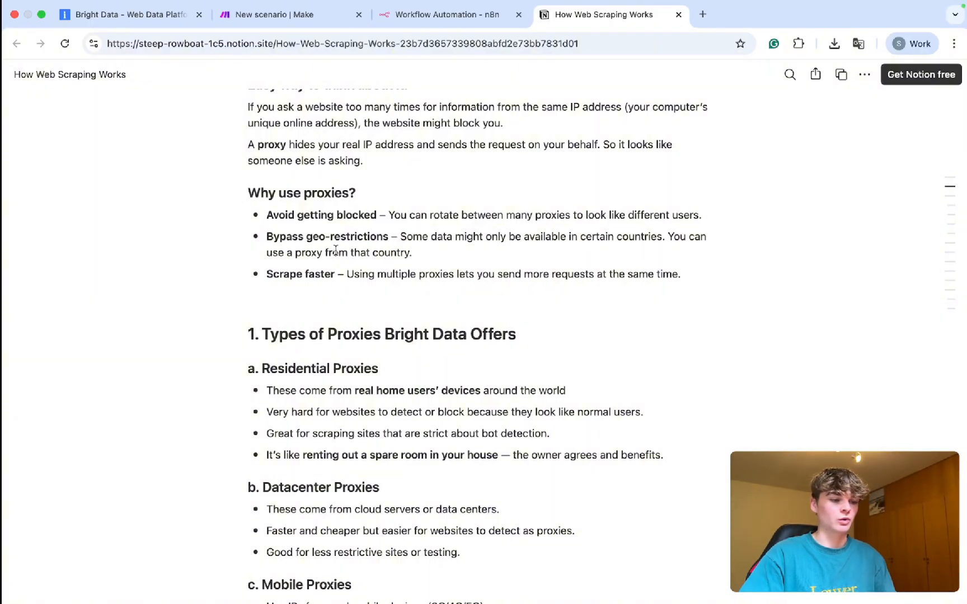
pyautogui.moveTo(295, 275); pyautogui.dragTo(315, 276)
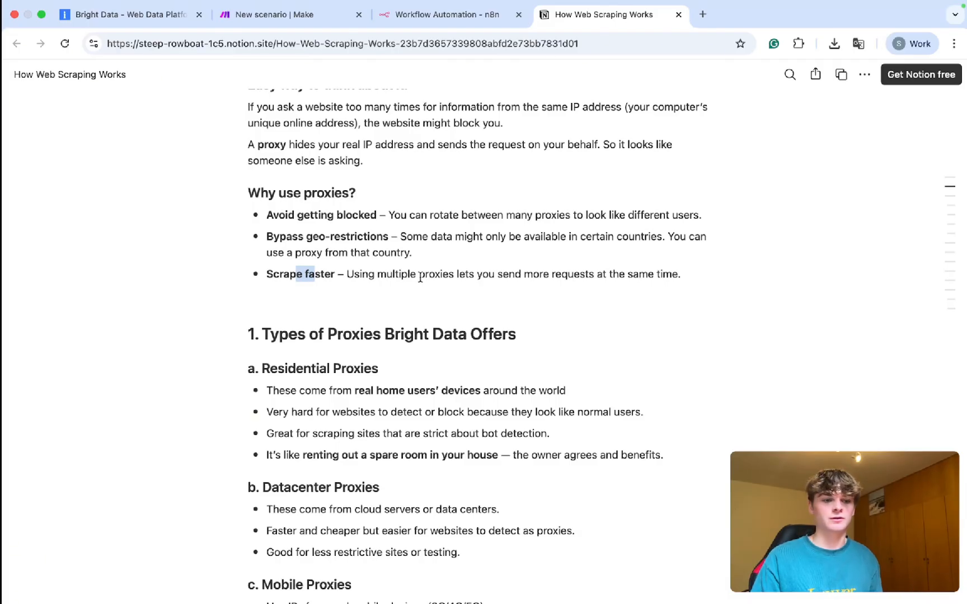
# Step: Skim the remaining sections on Bright Data proxy types, ports and rotation through the Summary Table, and return to the page title
pyautogui.scroll(-10, 420, 277)
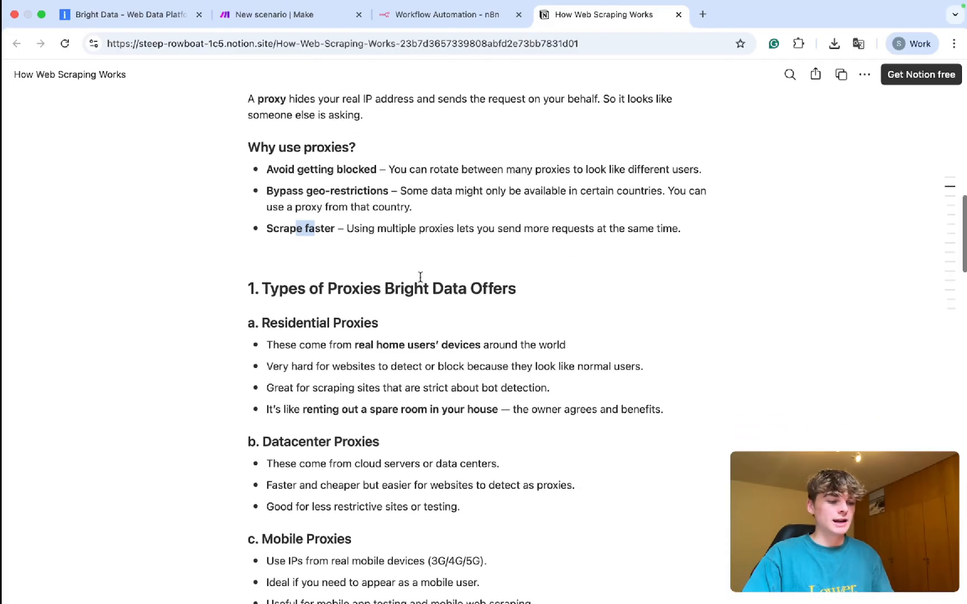
pyautogui.scroll(-12, 420, 280)
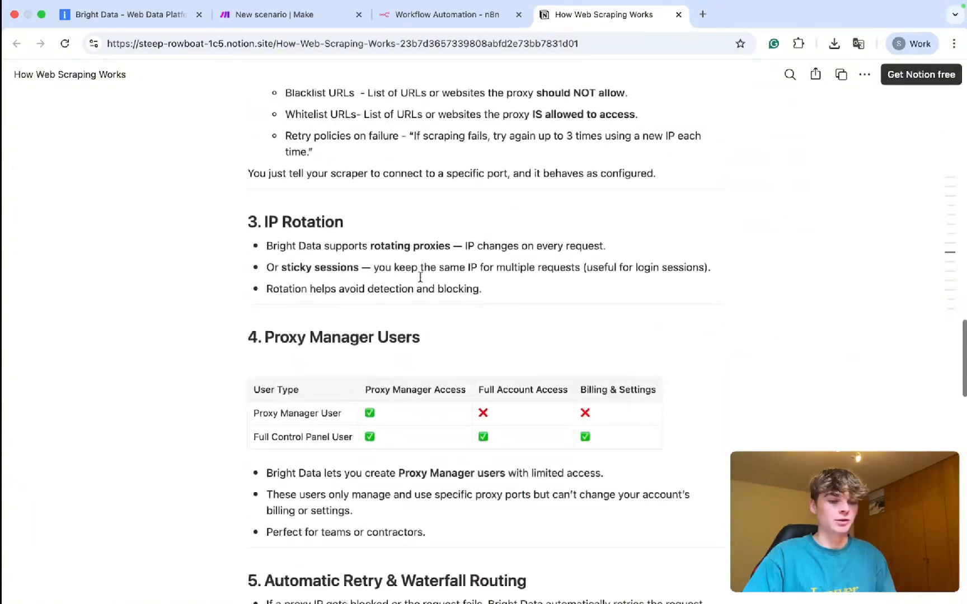
pyautogui.scroll(-10, 420, 277)
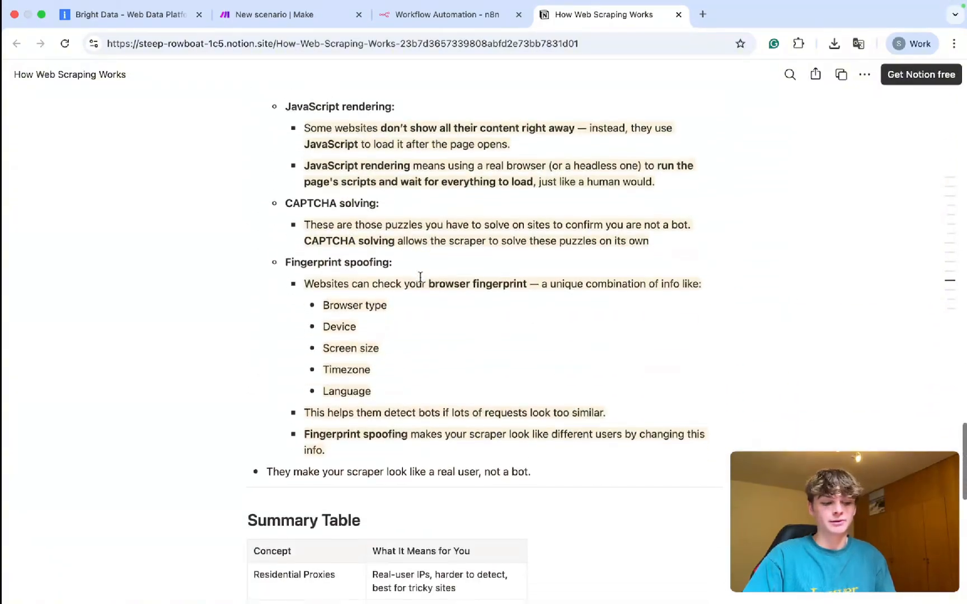
pyautogui.scroll(20, 420, 277)
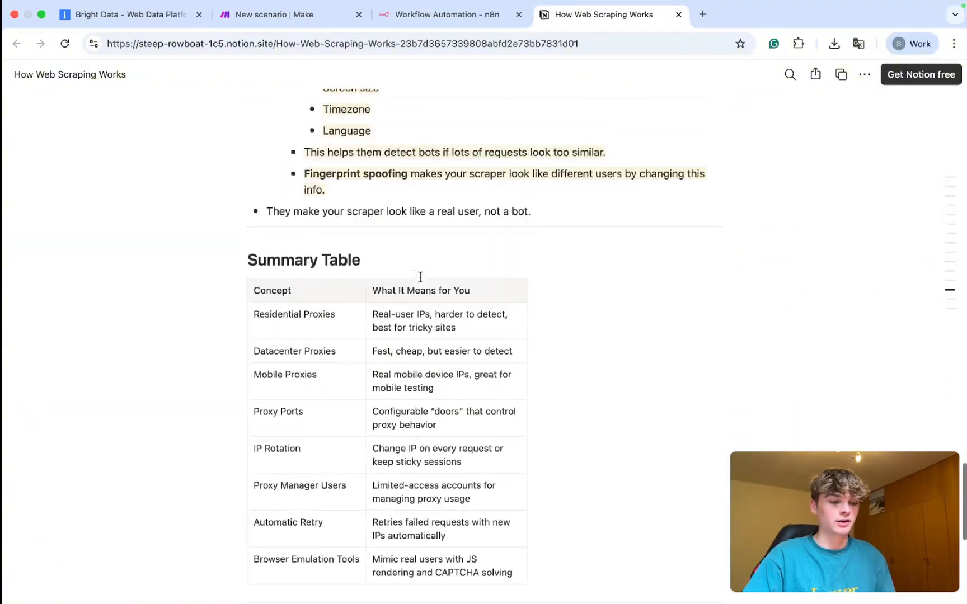
pyautogui.scroll(10, 420, 277)
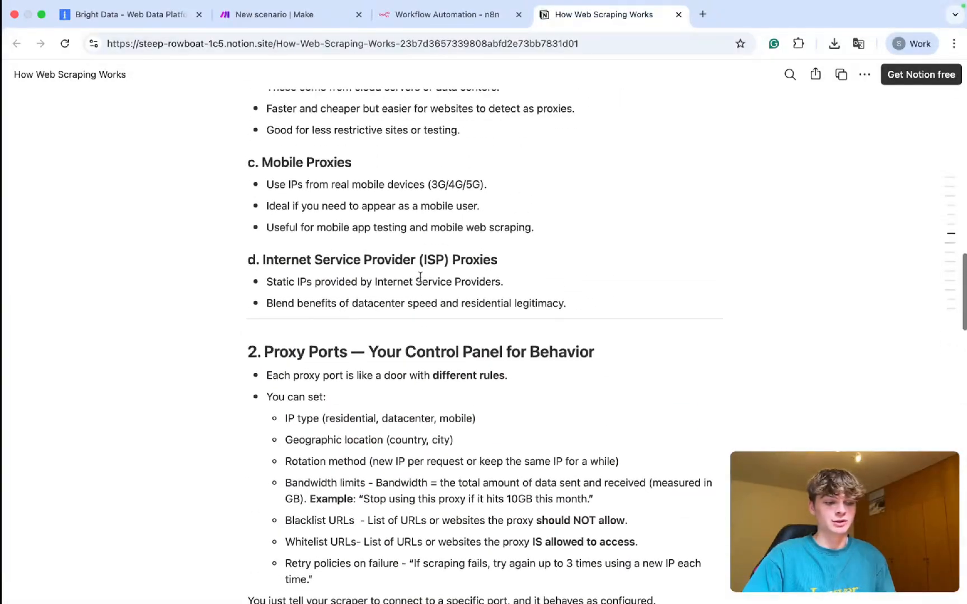
pyautogui.scroll(10, 420, 276)
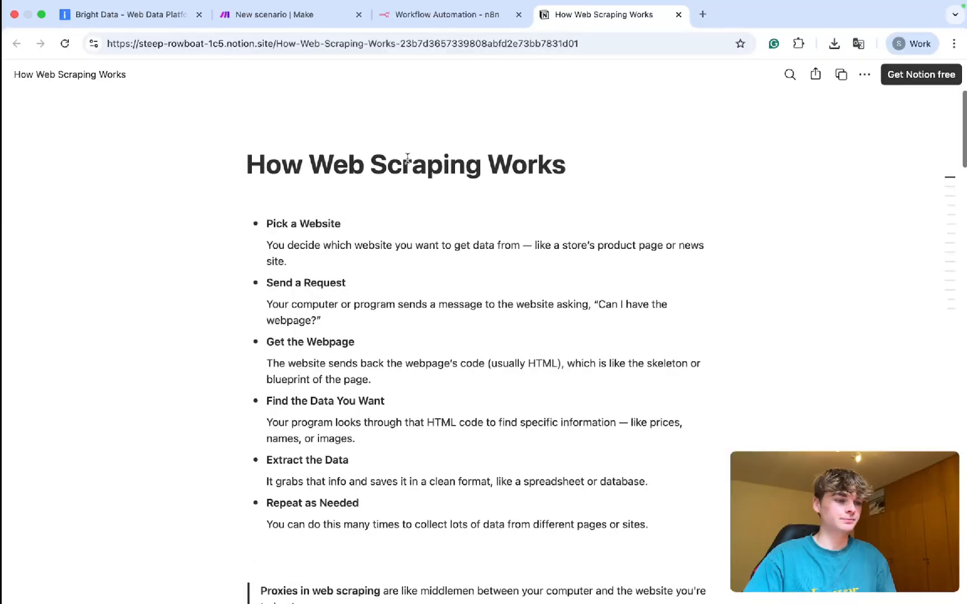
# Step: Open the Bright Data homepage at brightdata.com in a new browser tab and close the Bright Data control panel tab
pyautogui.click(134, 15)
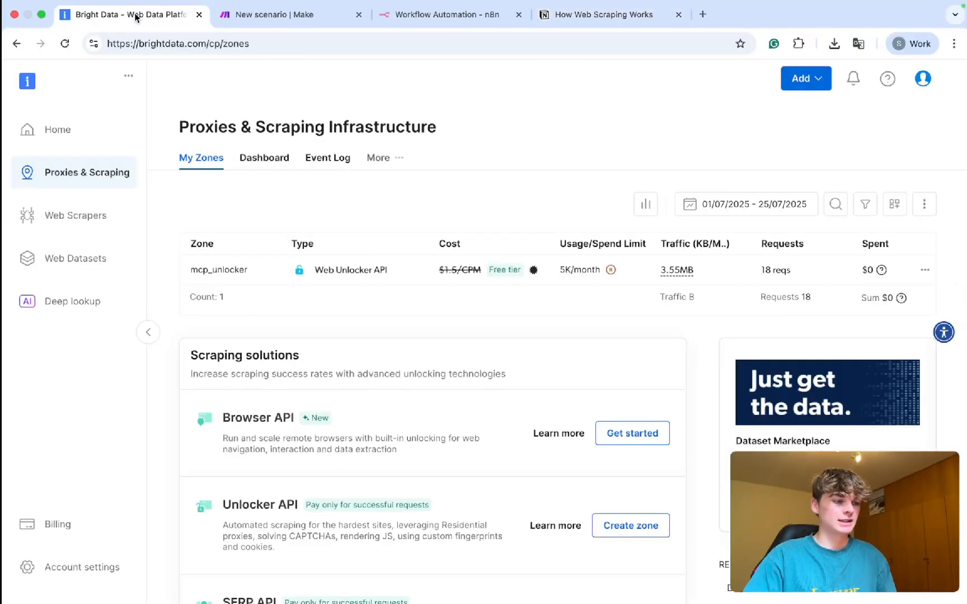
pyautogui.click(92, 128)
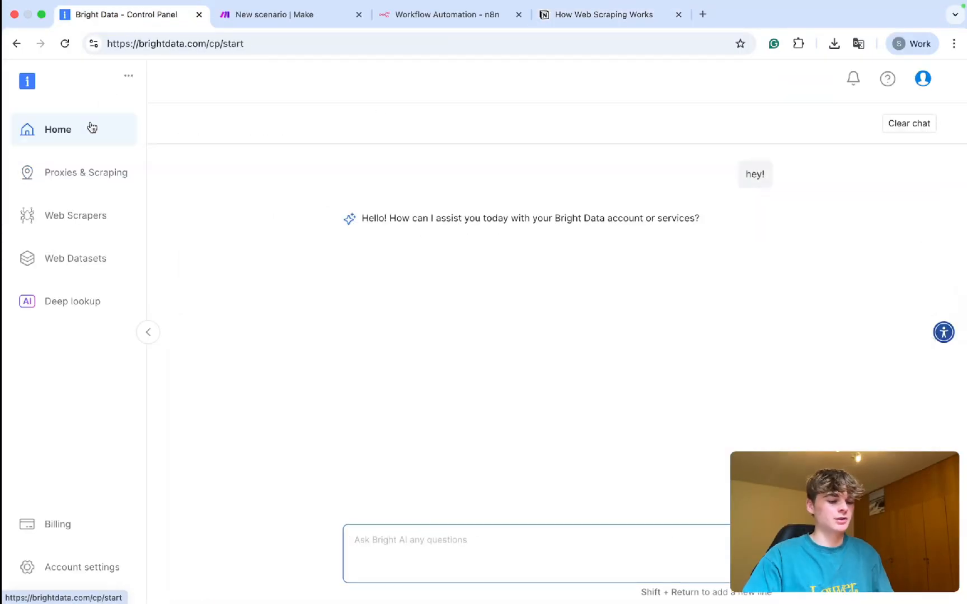
pyautogui.press('super+t')
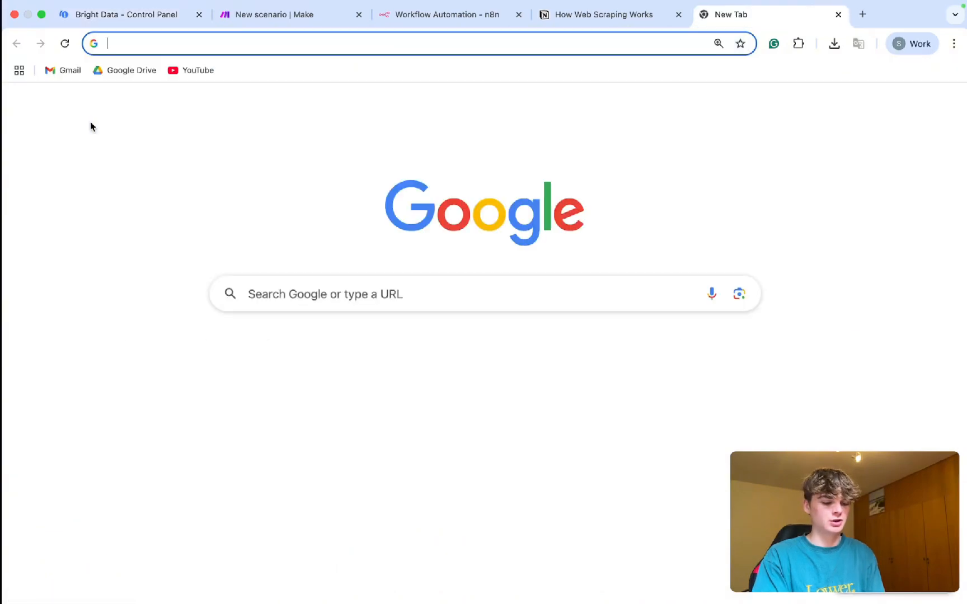
pyautogui.write('bright')
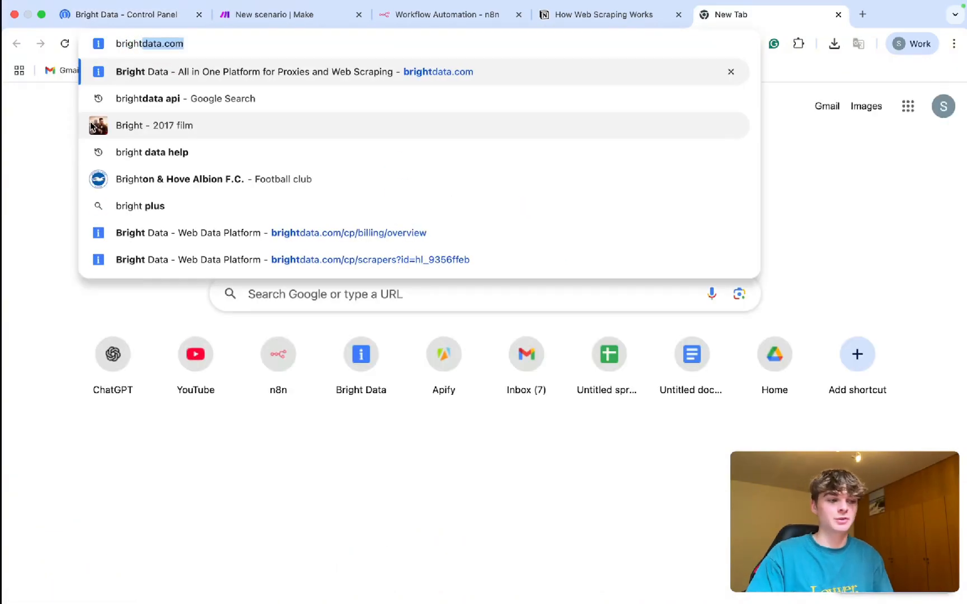
pyautogui.press('Return')
pyautogui.click(199, 14)
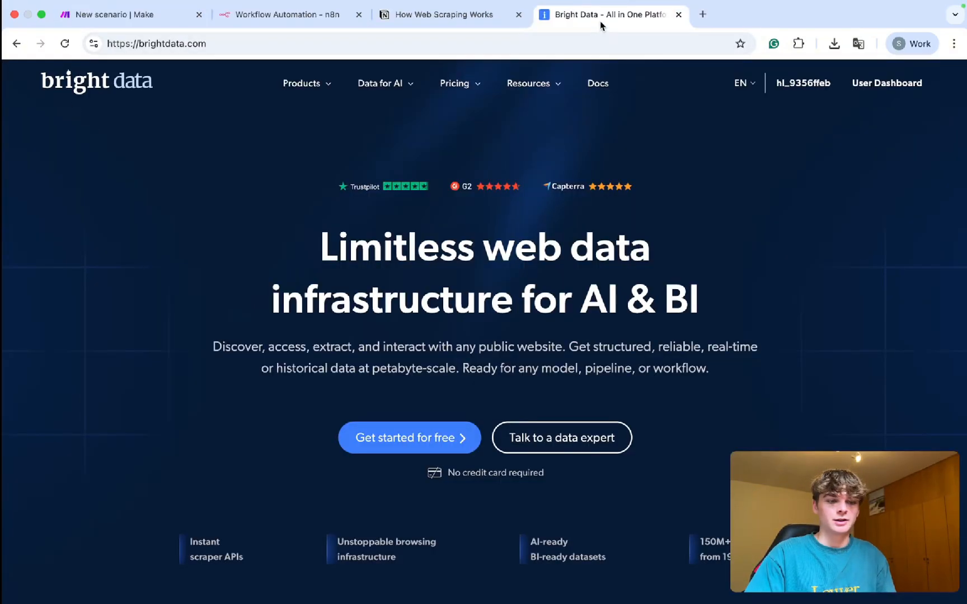
# Step: Move the Bright Data tab ahead of the other browser tabs and open the user dashboard from the homepage
pyautogui.moveTo(599, 20); pyautogui.dragTo(128, 22)
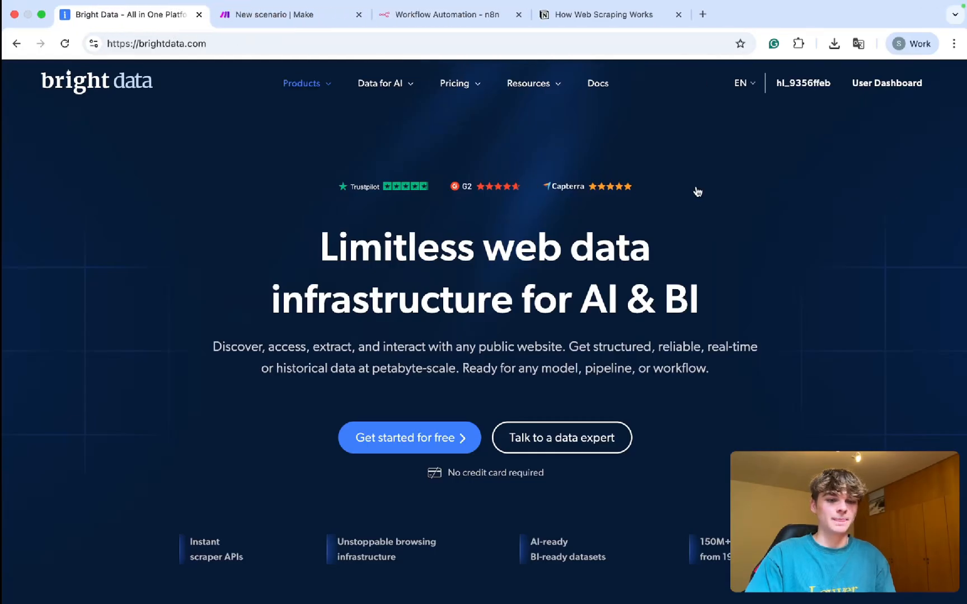
pyautogui.click(886, 83)
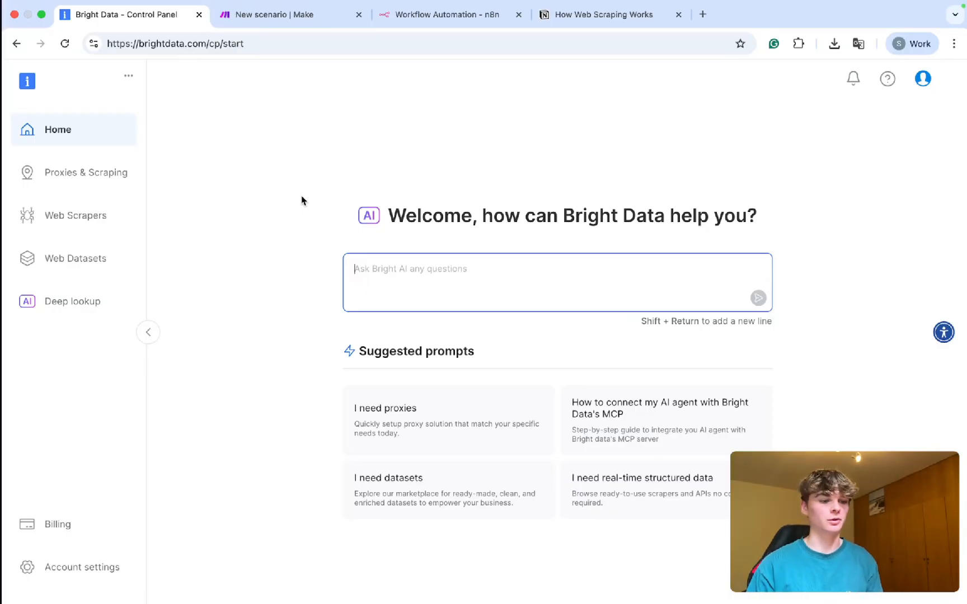
# Step: Send the message "hi" to the Bright AI assistant
pyautogui.write('hi')
pyautogui.press('Return')
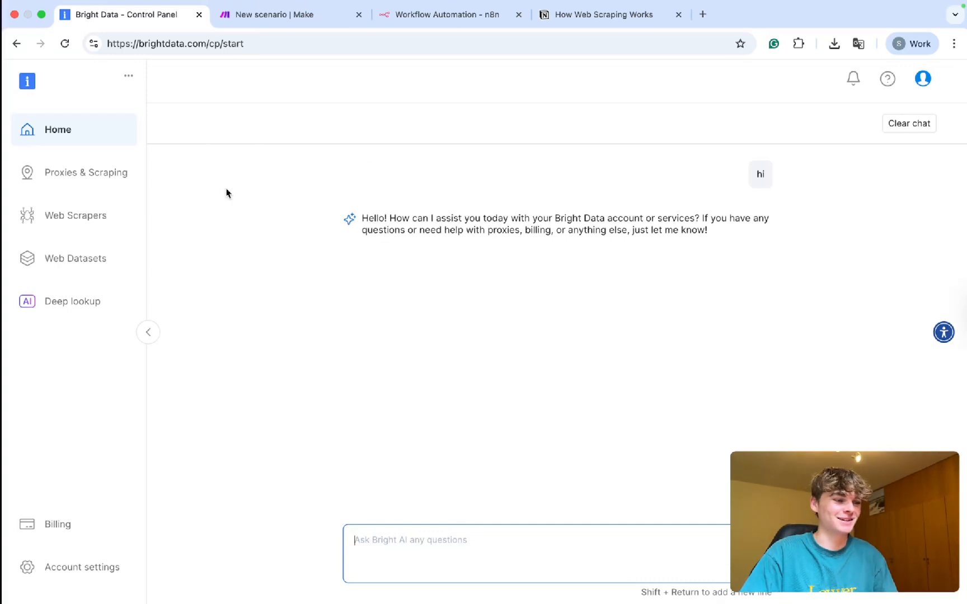
# Step: Open Proxies & Scraping, close the Bright AI chat, and look over the scraping solutions and proxy networks on offer
pyautogui.click(92, 177)
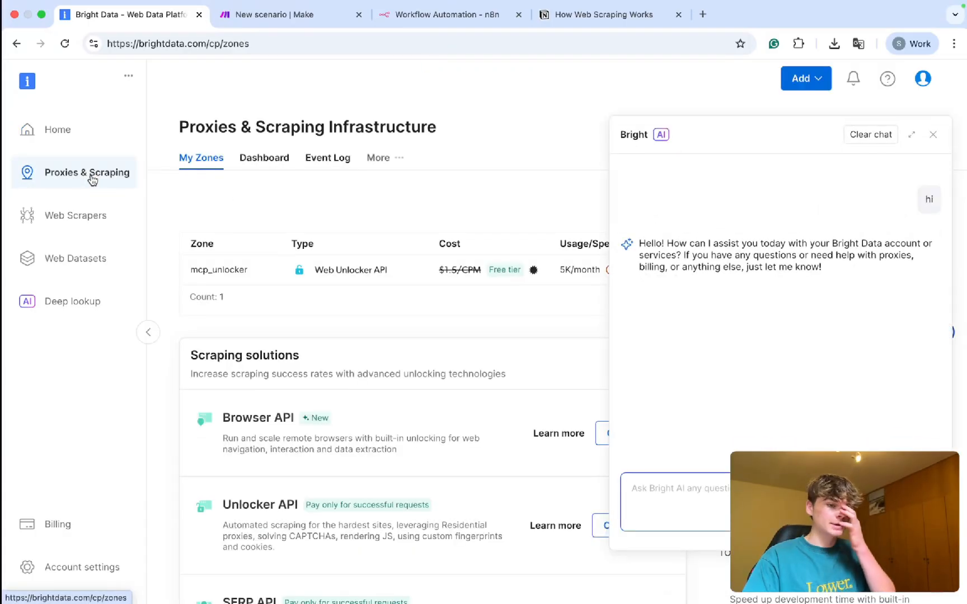
pyautogui.click(932, 134)
pyautogui.scroll(-10, 391, 252)
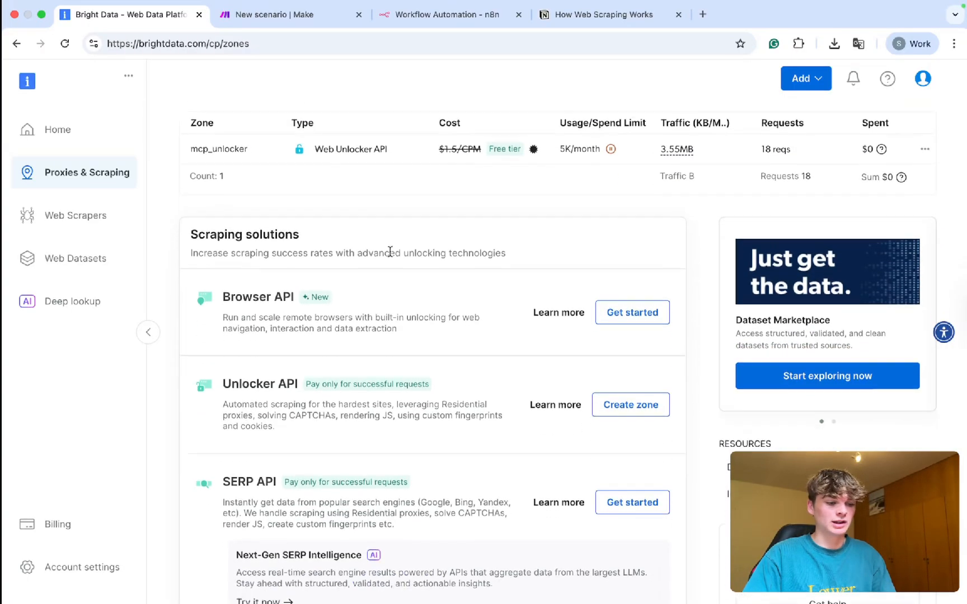
pyautogui.scroll(10, 391, 256)
pyautogui.scroll(-5, 389, 256)
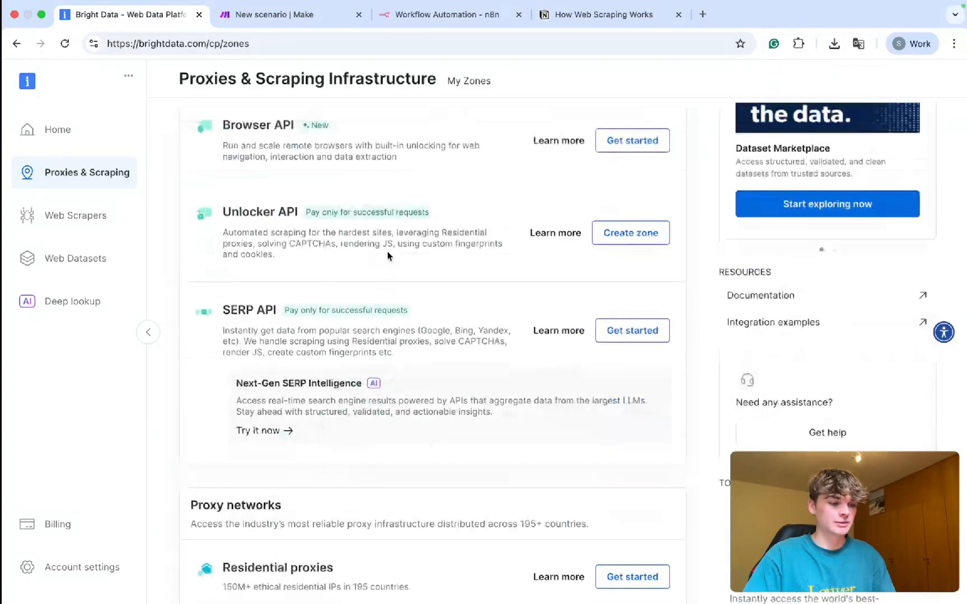
pyautogui.scroll(-5, 341, 288)
pyautogui.scroll(10, 398, 344)
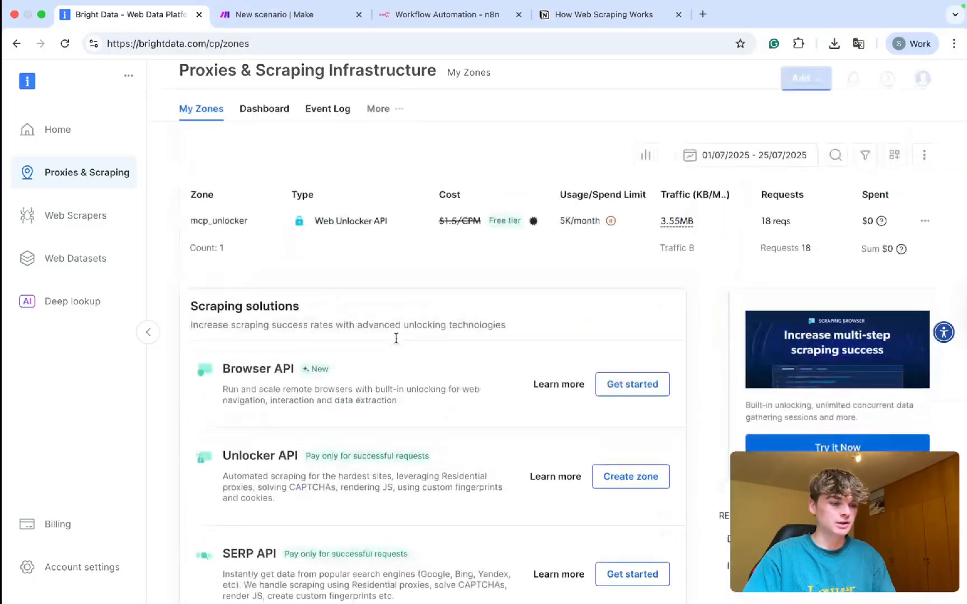
# Step: Go back to the How Web Scraping Works notes and review the types of proxies Bright Data offers
pyautogui.click(616, 19)
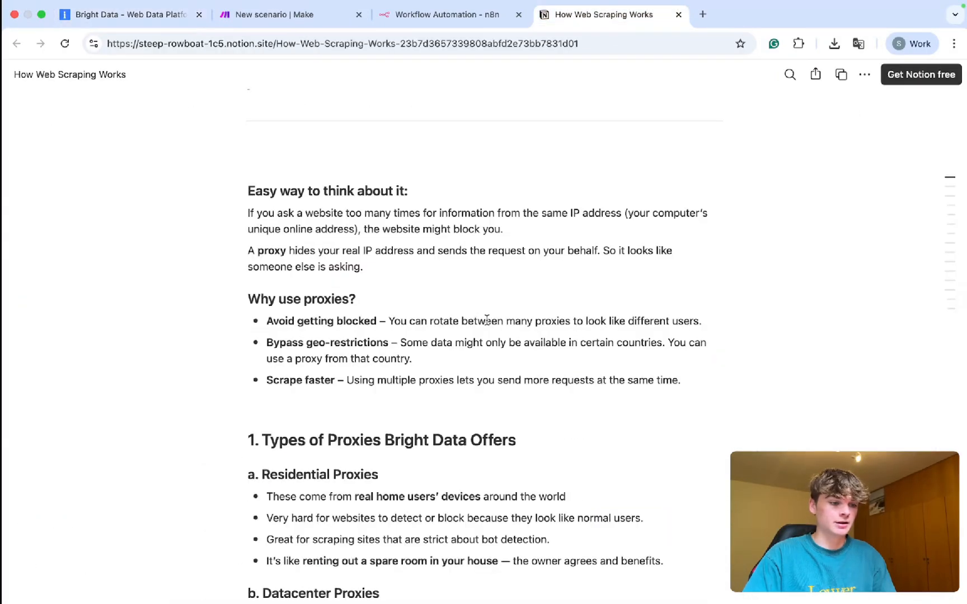
pyautogui.scroll(-5, 486, 320)
pyautogui.scroll(-3, 487, 320)
pyautogui.scroll(1, 468, 287)
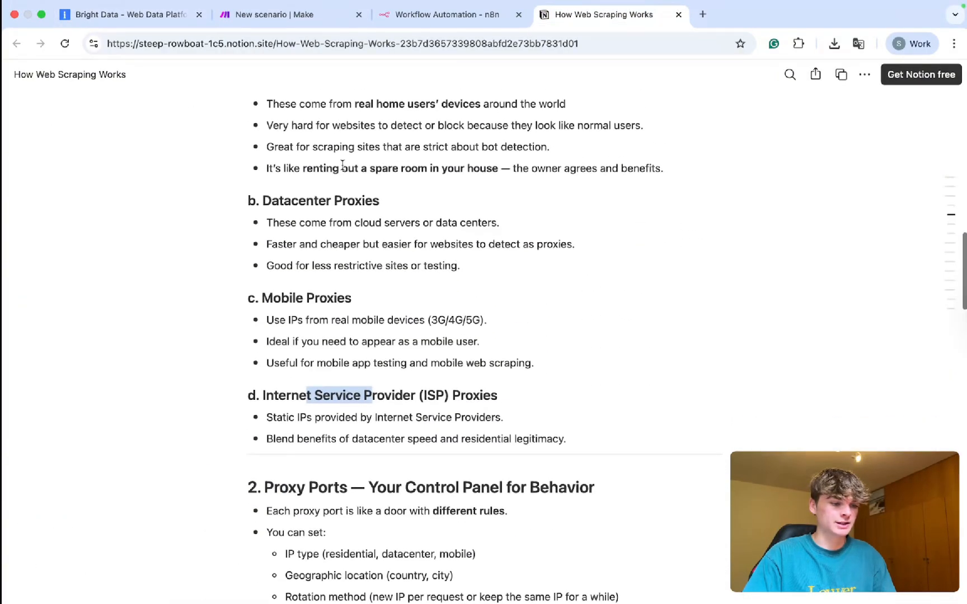
pyautogui.scroll(7, 413, 372)
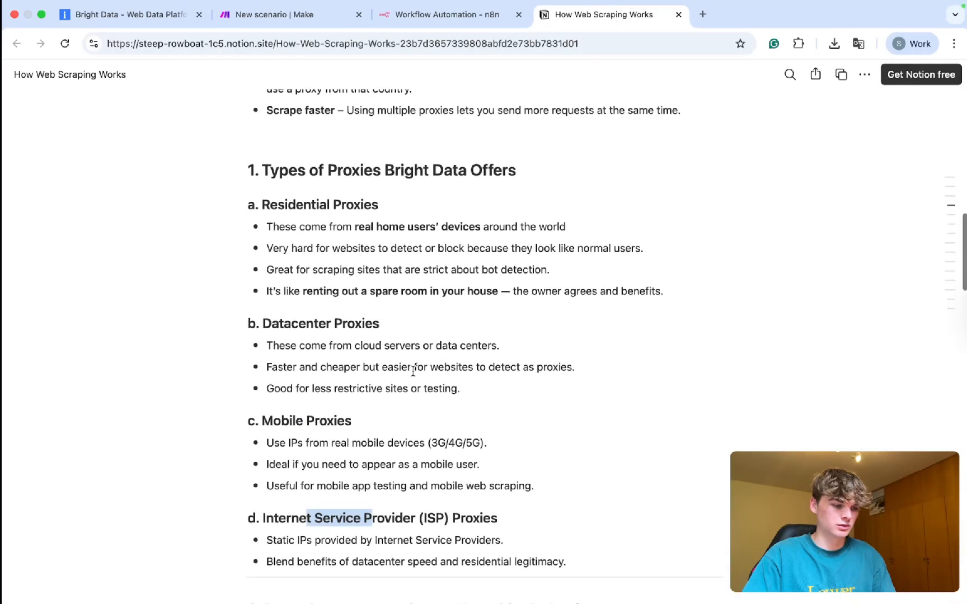
# Step: Return to Bright Data's proxy infrastructure page, view its Dashboard and Event Log, and go back to My Zones
pyautogui.click(146, 16)
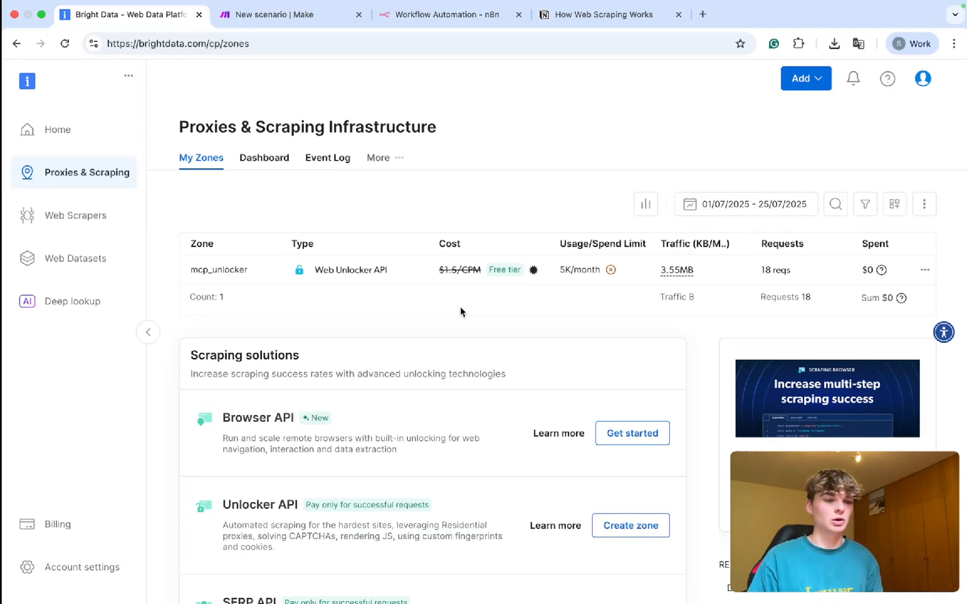
pyautogui.scroll(-1, 437, 320)
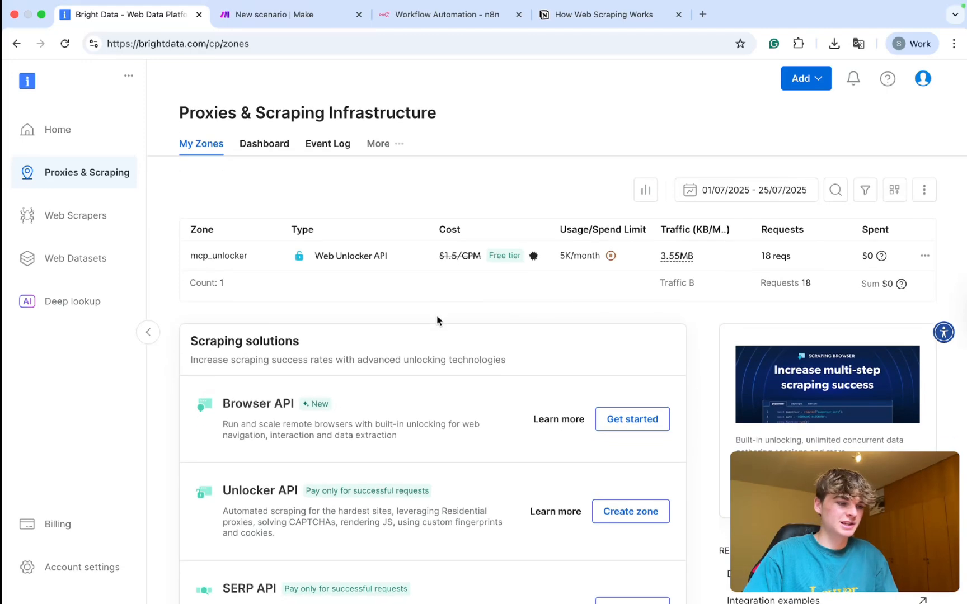
pyautogui.scroll(-5, 438, 316)
pyautogui.scroll(5, 426, 297)
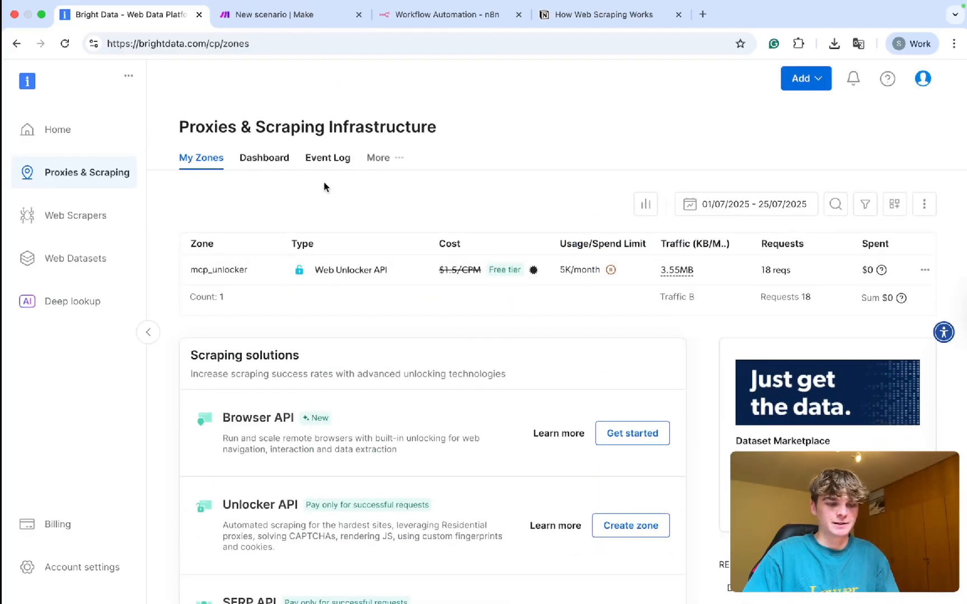
pyautogui.click(269, 162)
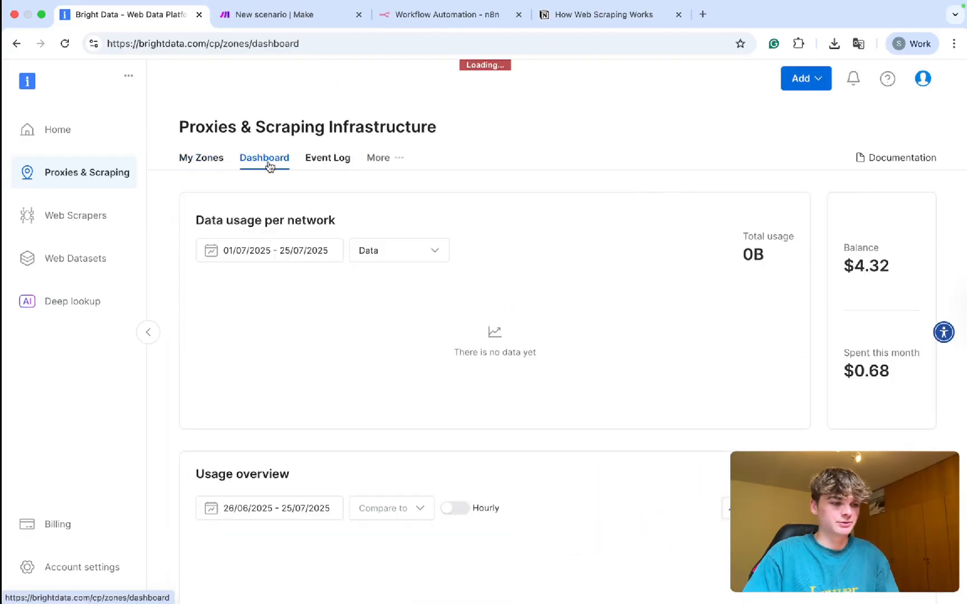
pyautogui.click(316, 164)
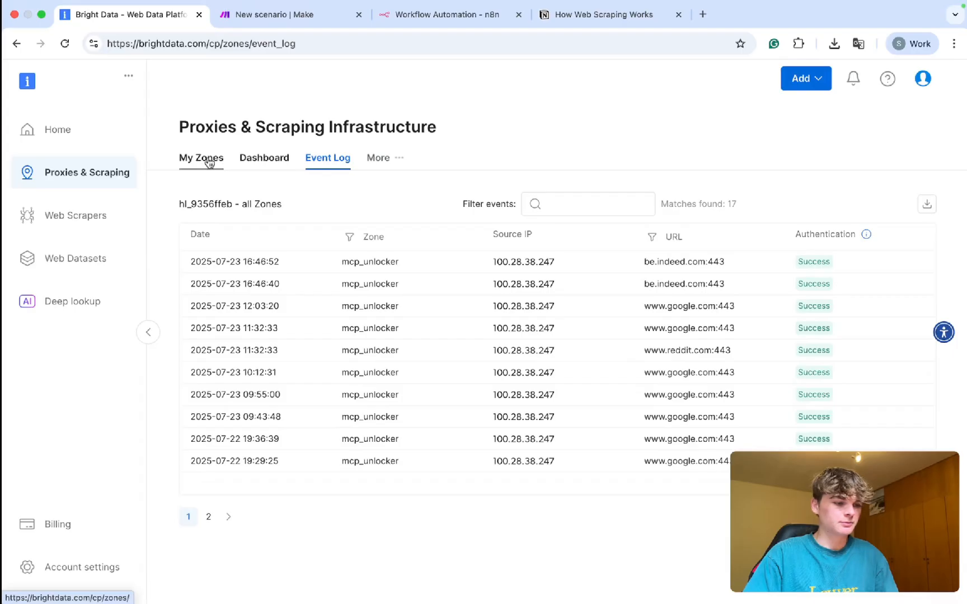
pyautogui.click(209, 162)
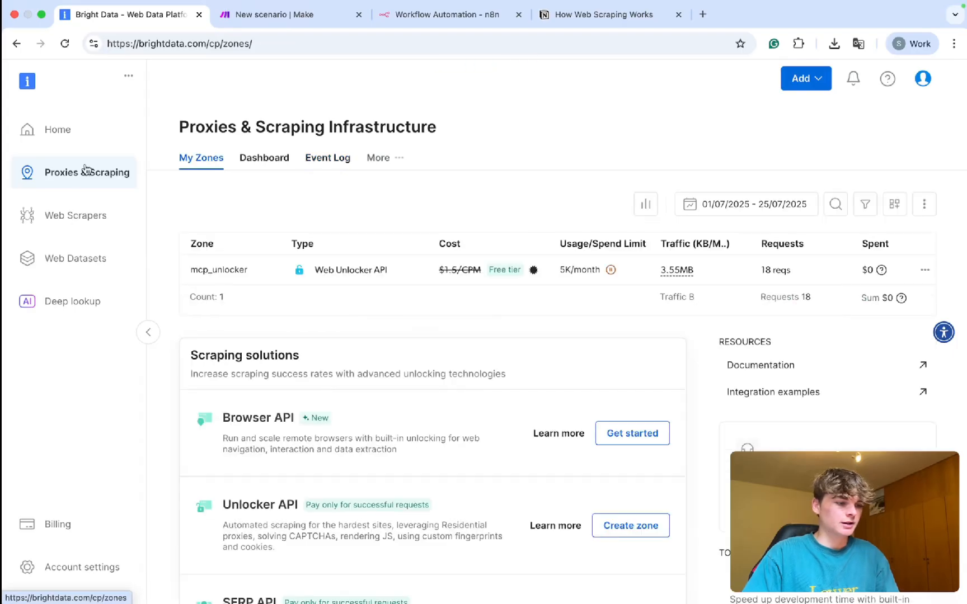
# Step: Open the Web Scrapers list and open the no-code scraper "X (formerly Twitter) - Posts - discover by profile url"
pyautogui.click(63, 226)
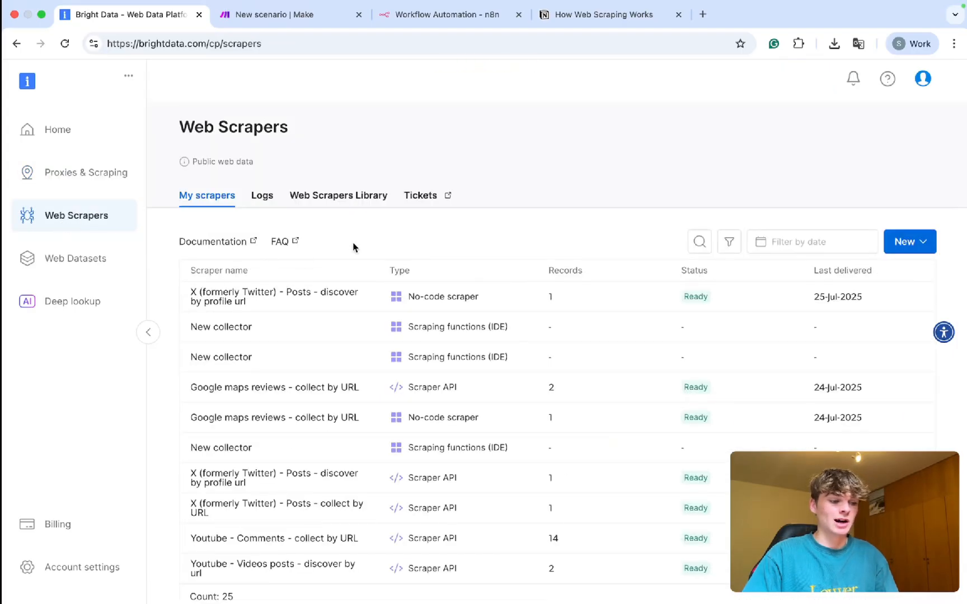
pyautogui.scroll(-1, 355, 246)
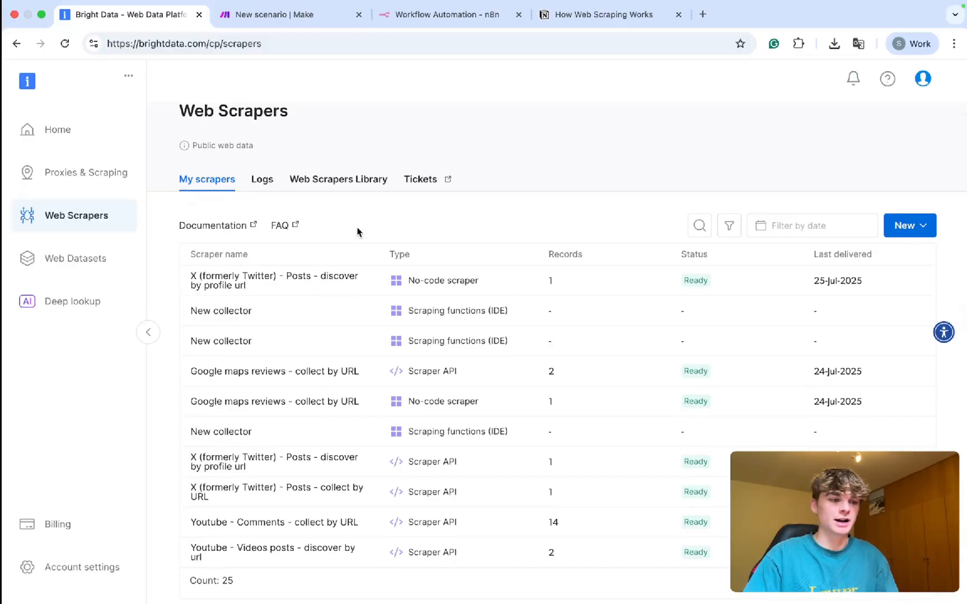
pyautogui.scroll(-2, 357, 231)
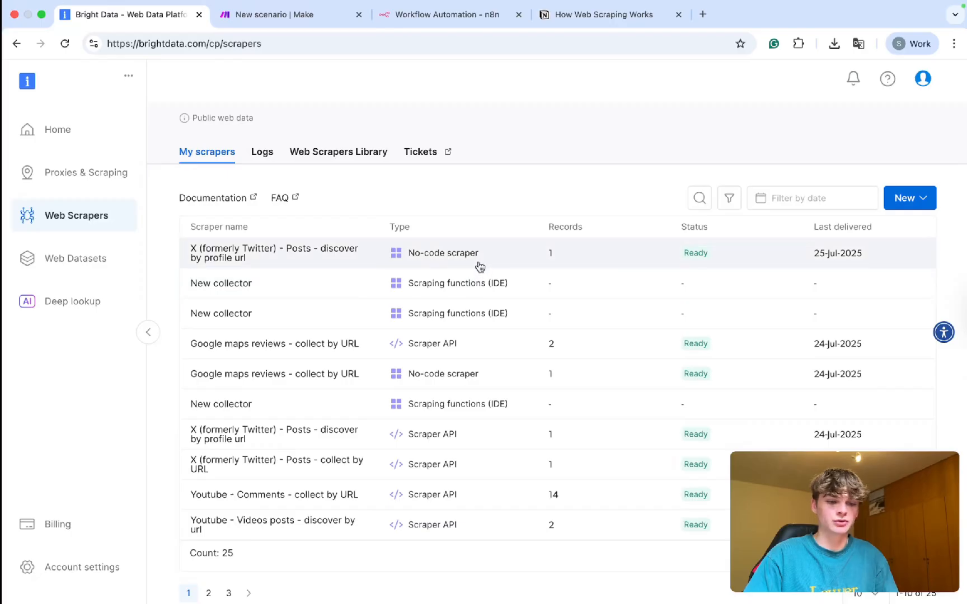
pyautogui.click(234, 261)
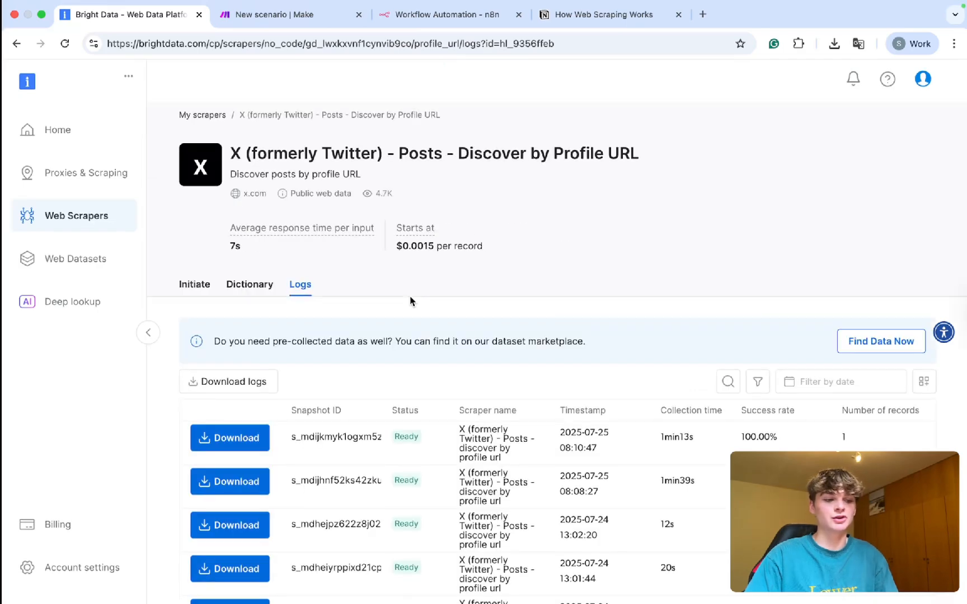
# Step: Examine the X posts scraper's logs, including snapshot IDs, collection times and success rates, and highlight "Posts - Discover by Profile URL" in its title
pyautogui.scroll(-1, 411, 302)
pyautogui.scroll(-1, 411, 302)
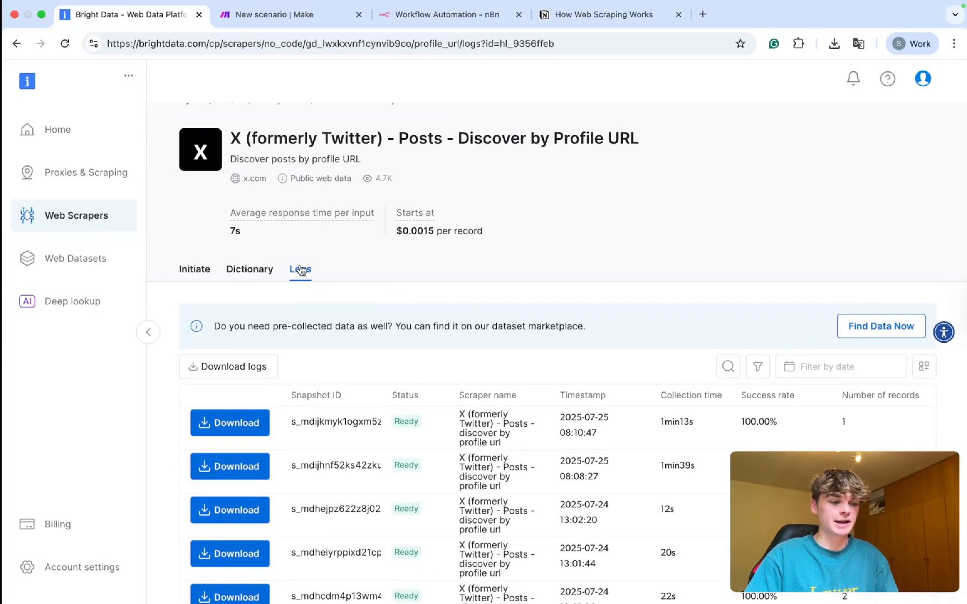
pyautogui.scroll(-2, 301, 282)
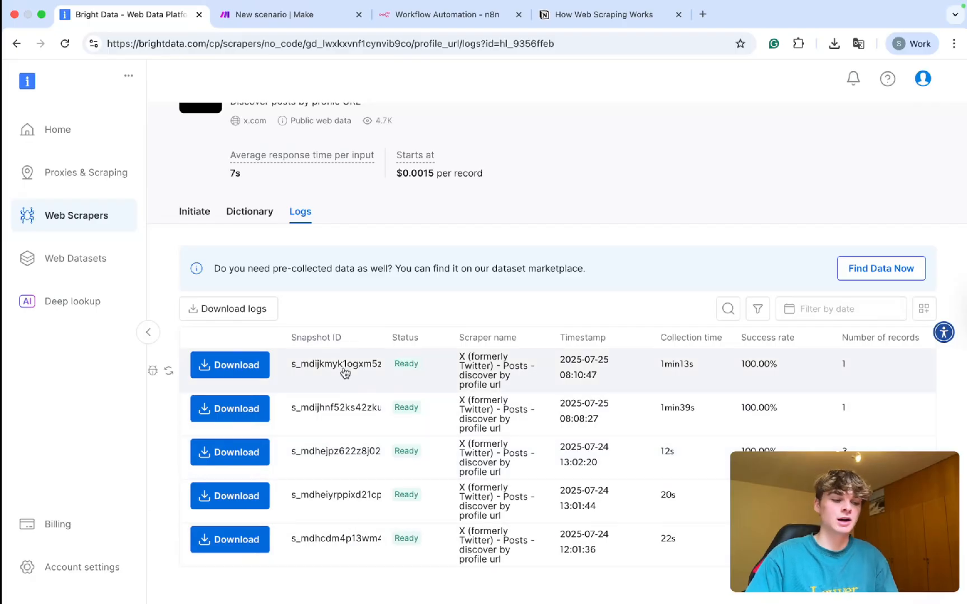
pyautogui.scroll(2, 345, 378)
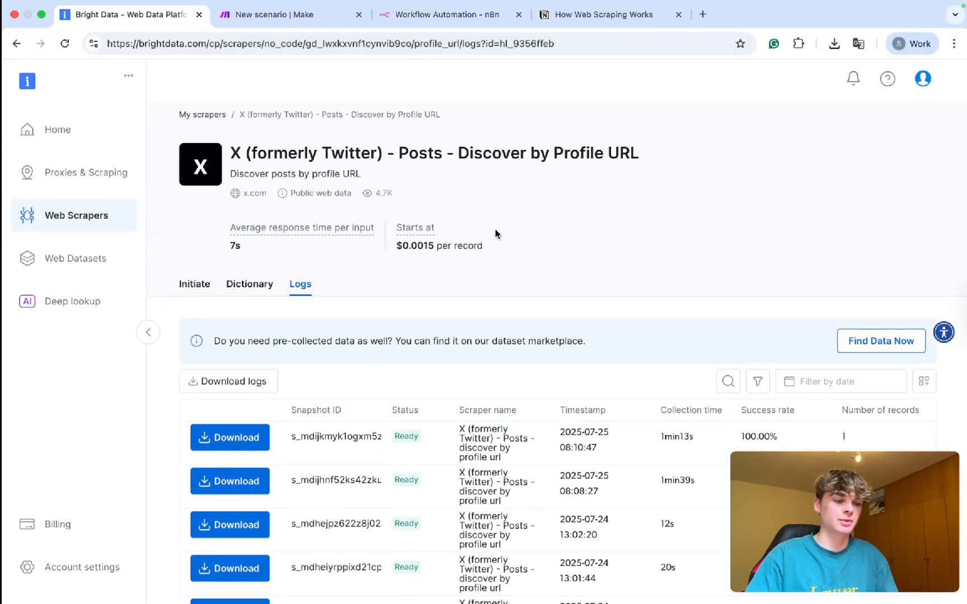
pyautogui.moveTo(399, 151); pyautogui.dragTo(619, 146)
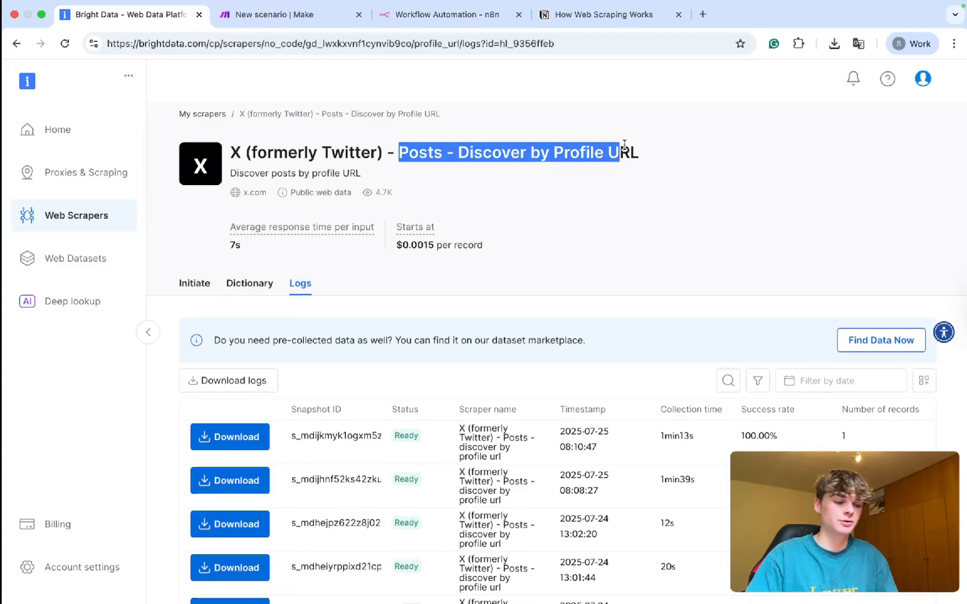
pyautogui.scroll(-2, 559, 315)
pyautogui.hscroll(3, 583, 397)
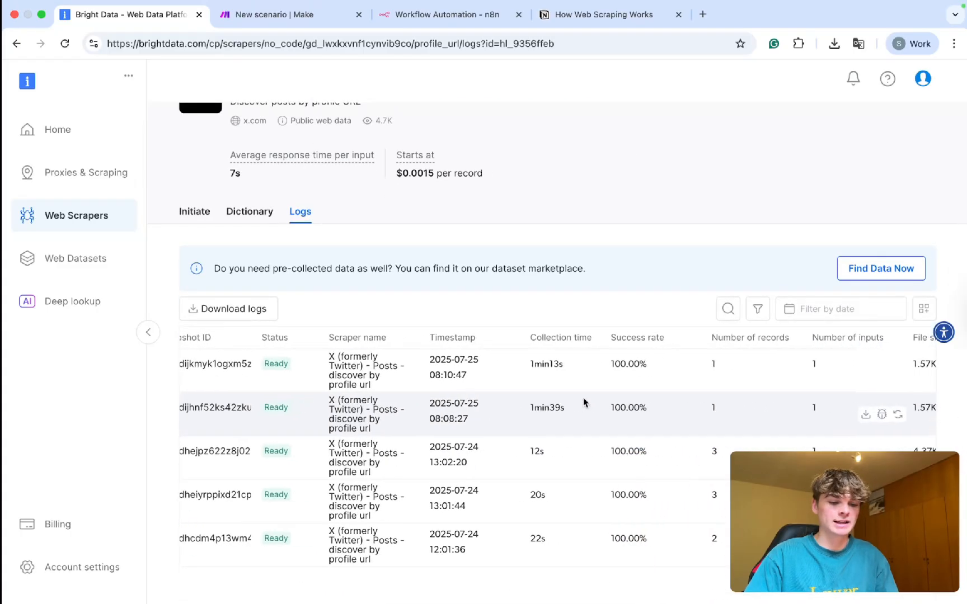
pyautogui.hscroll(-3, 583, 402)
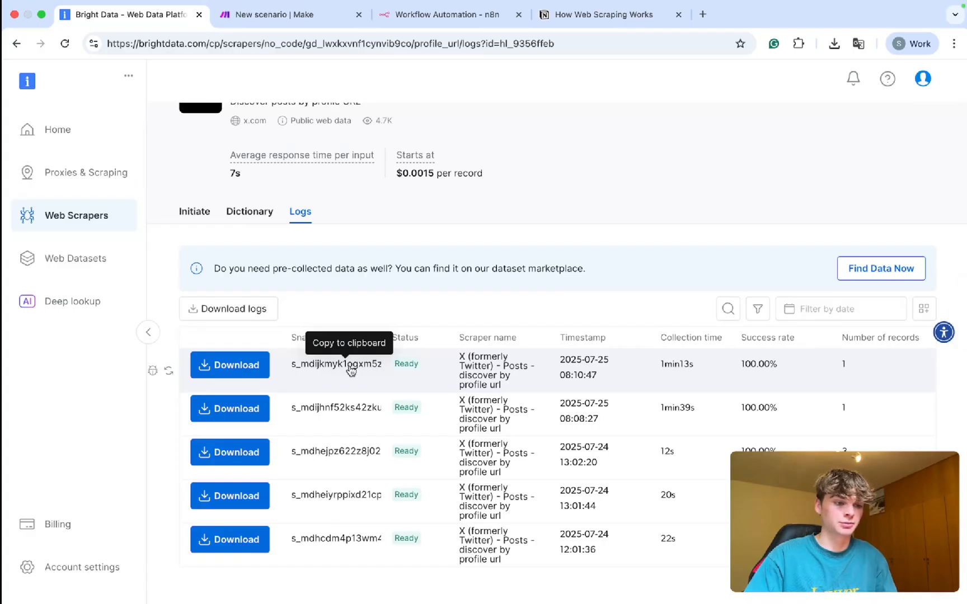
# Step: Check the download formats offered for the newest snapshot and review the remaining columns of the logs table
pyautogui.click(235, 364)
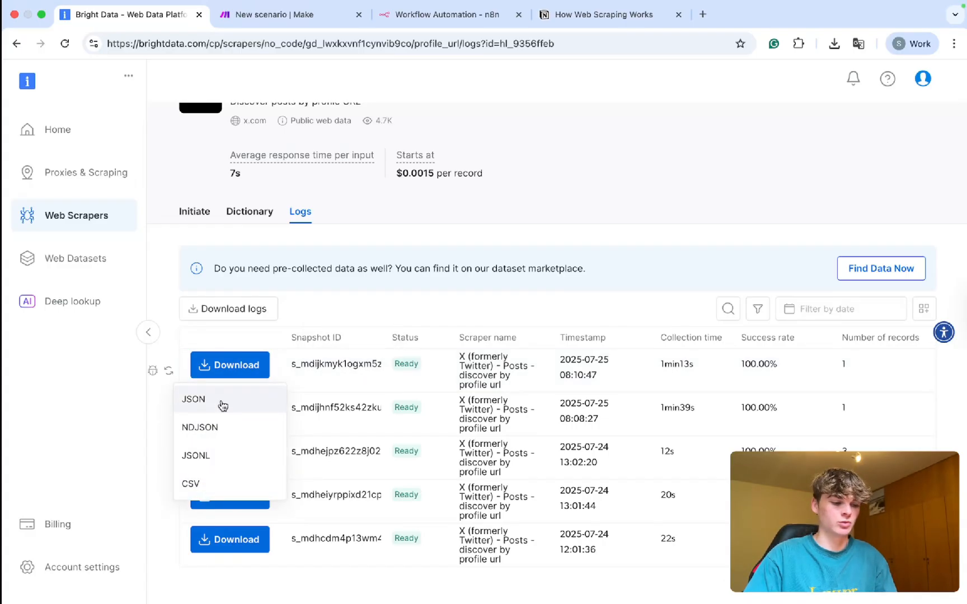
pyautogui.click(342, 366)
pyautogui.hscroll(4, 423, 370)
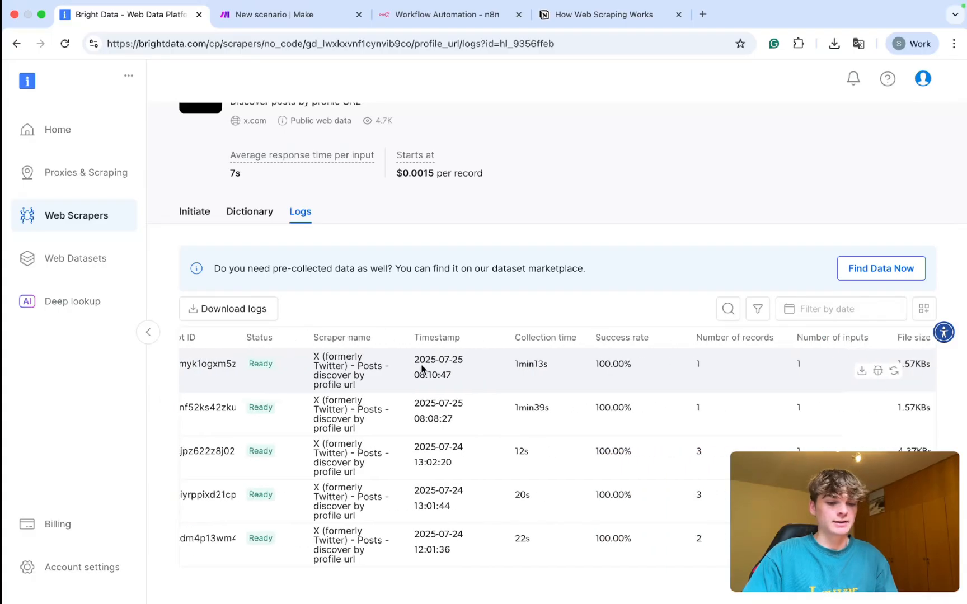
pyautogui.hscroll(2, 422, 370)
pyautogui.hscroll(-6, 422, 369)
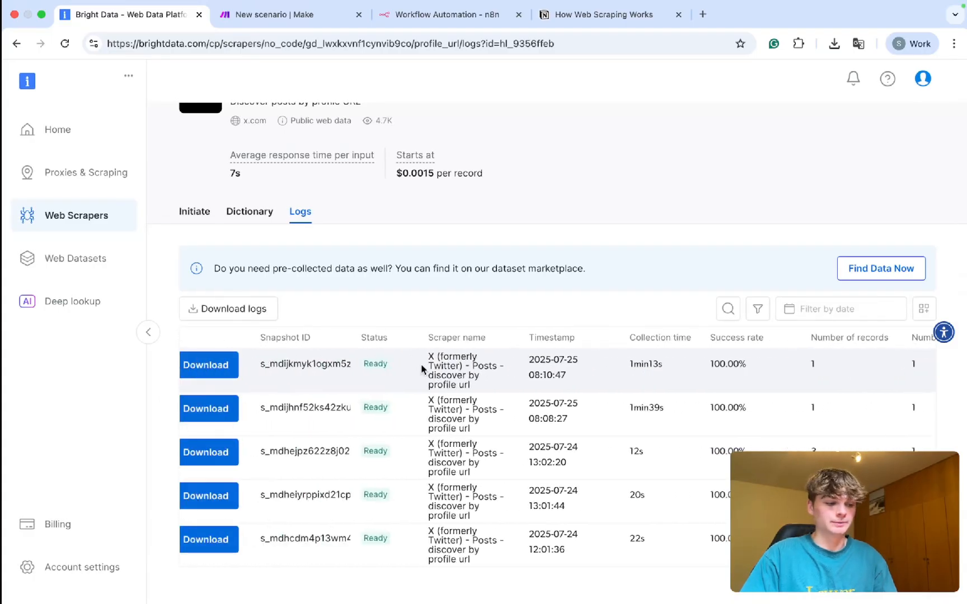
pyautogui.hscroll(-1, 422, 369)
pyautogui.scroll(3, 391, 315)
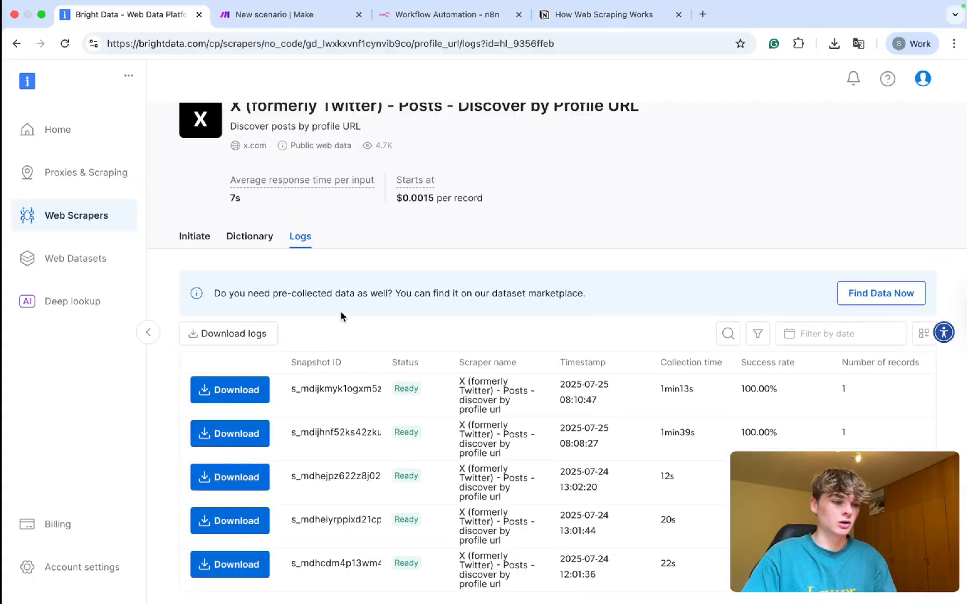
# Step: View the scraper's Dictionary to see which data fields it collects for each post
pyautogui.click(245, 292)
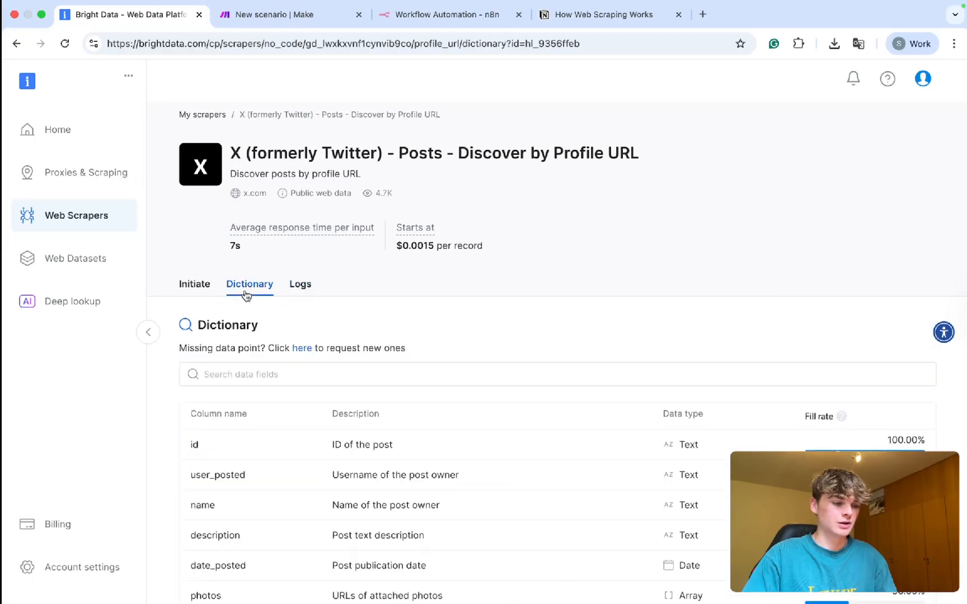
pyautogui.scroll(-5, 297, 339)
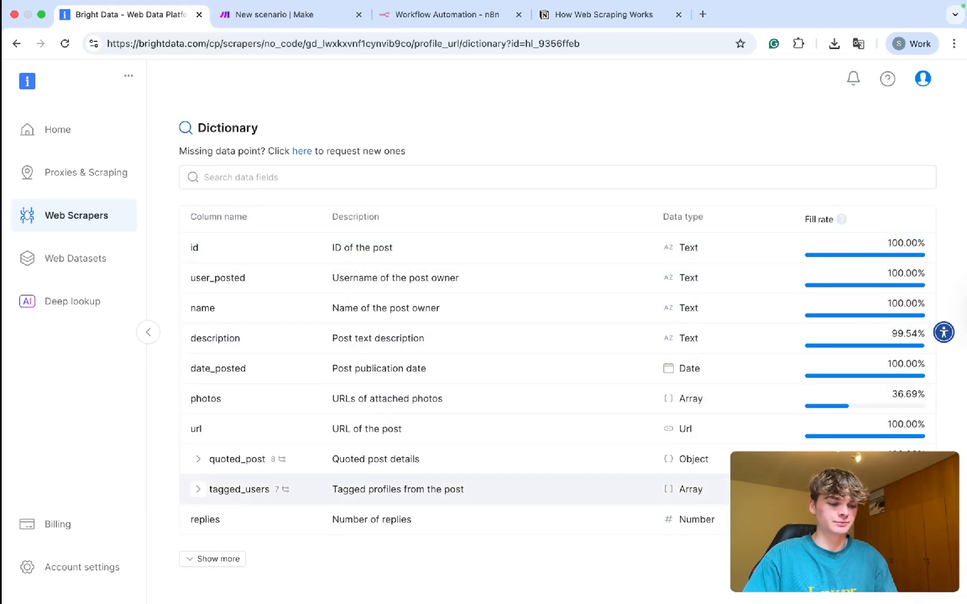
pyautogui.scroll(3, 372, 275)
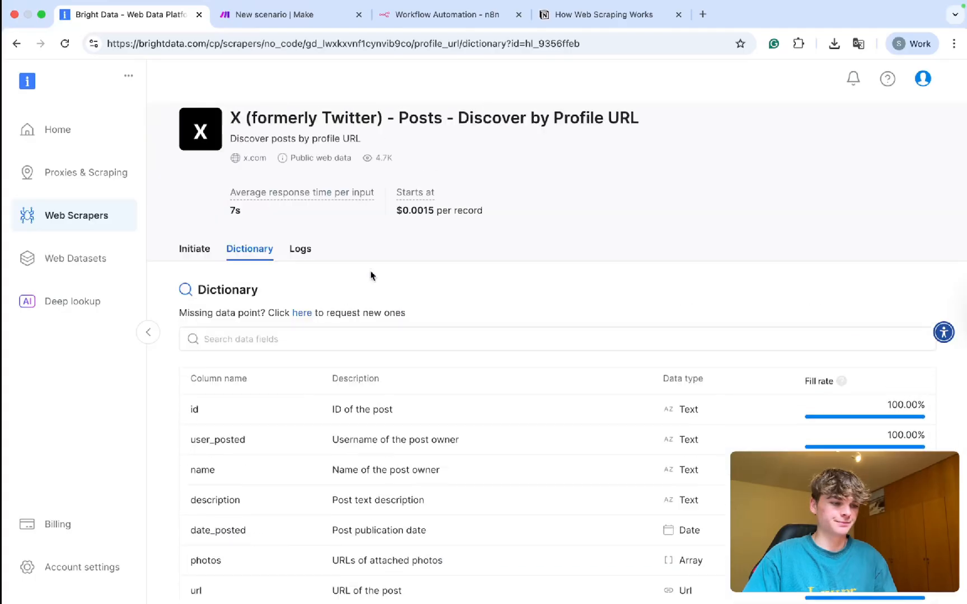
# Step: Open the scraper's Initiate page and delete the x.com/elonmusk and x.com/cnn input rows, keeping only x.com/fabrizioromano
pyautogui.click(190, 250)
pyautogui.scroll(-3, 363, 305)
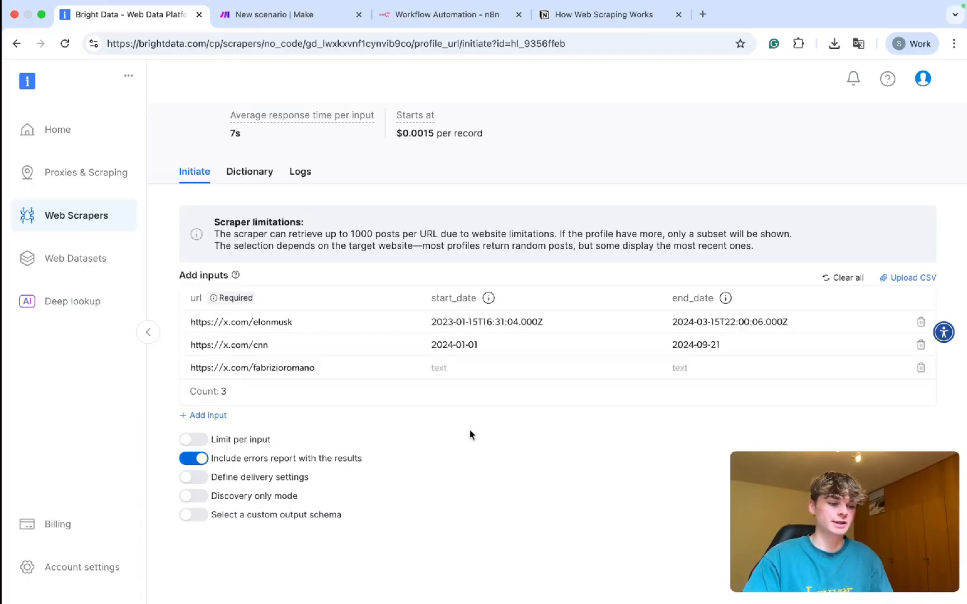
pyautogui.click(921, 323)
pyautogui.click(921, 343)
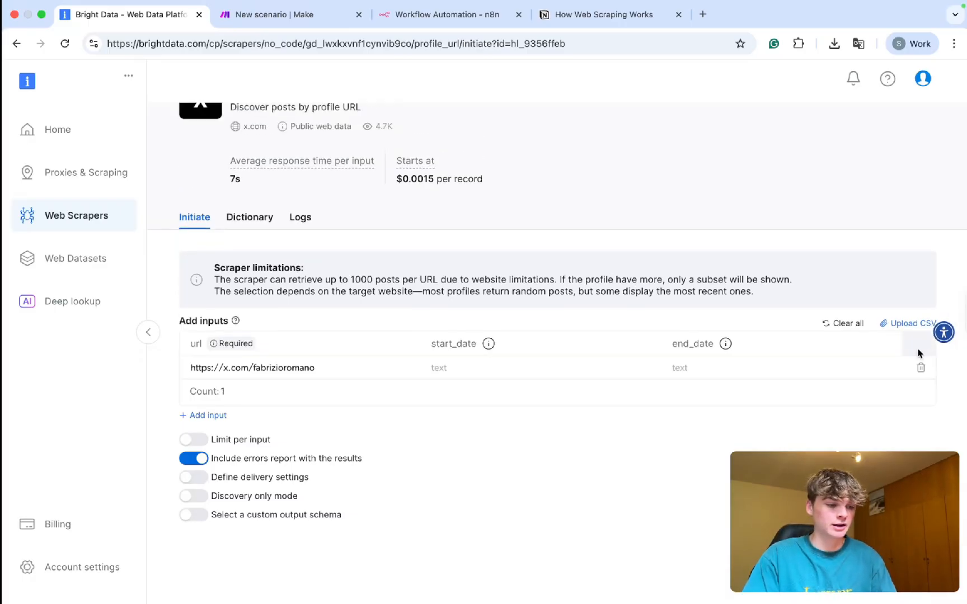
# Step: Delete the x.com/fabrizioromano input row and add an empty input row
pyautogui.click(920, 370)
pyautogui.click(227, 419)
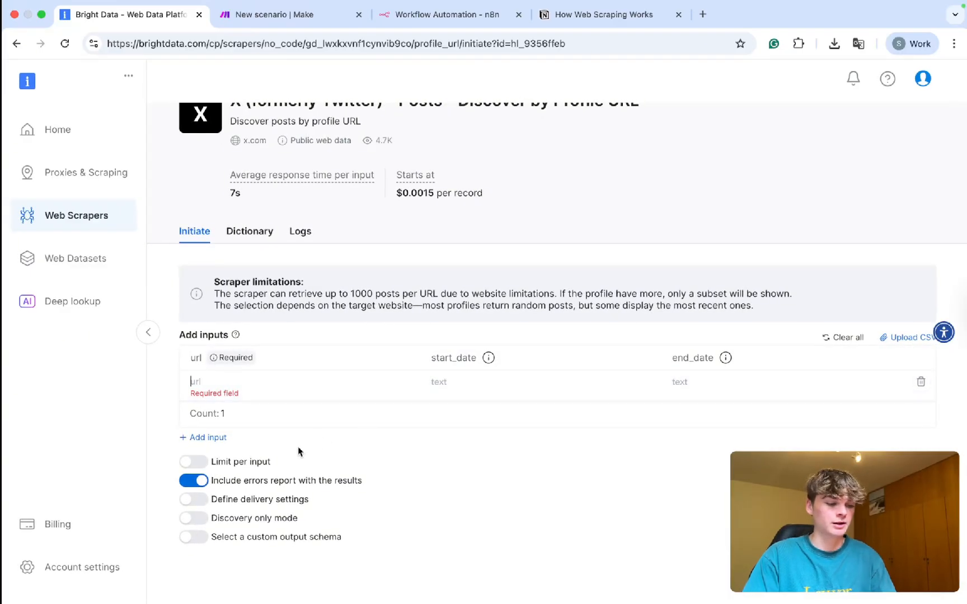
# Step: Turn on the limit per input and set it to 1 record
pyautogui.scroll(-1, 279, 451)
pyautogui.click(200, 443)
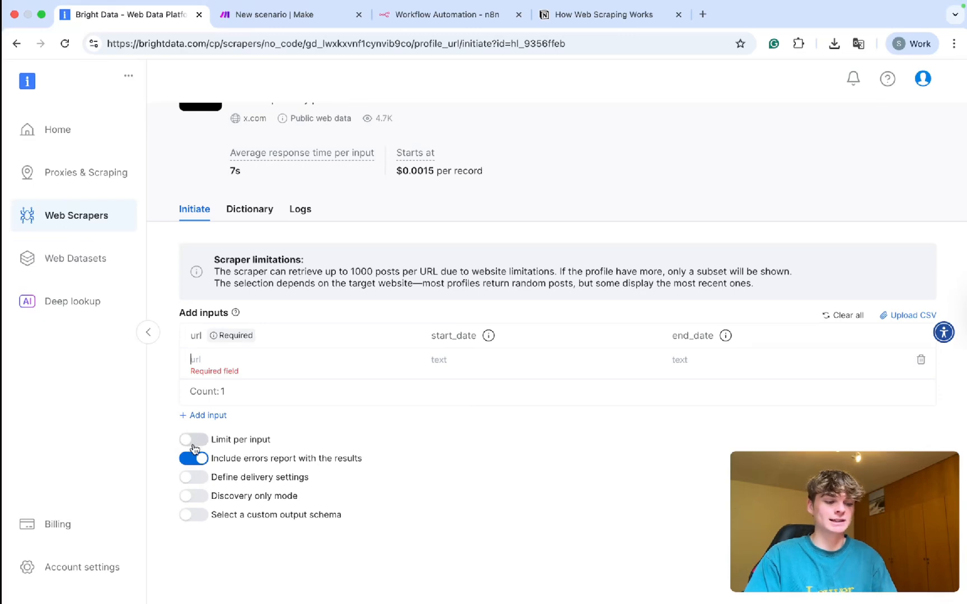
pyautogui.click(211, 476)
pyautogui.press('BackSpace')
pyautogui.write('1')
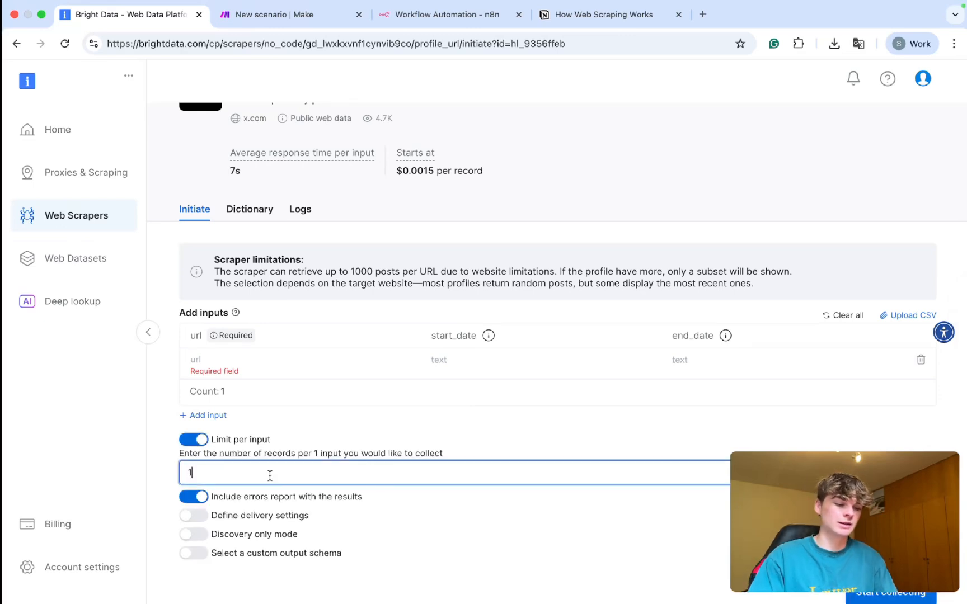
pyautogui.click(375, 419)
pyautogui.scroll(-2, 198, 534)
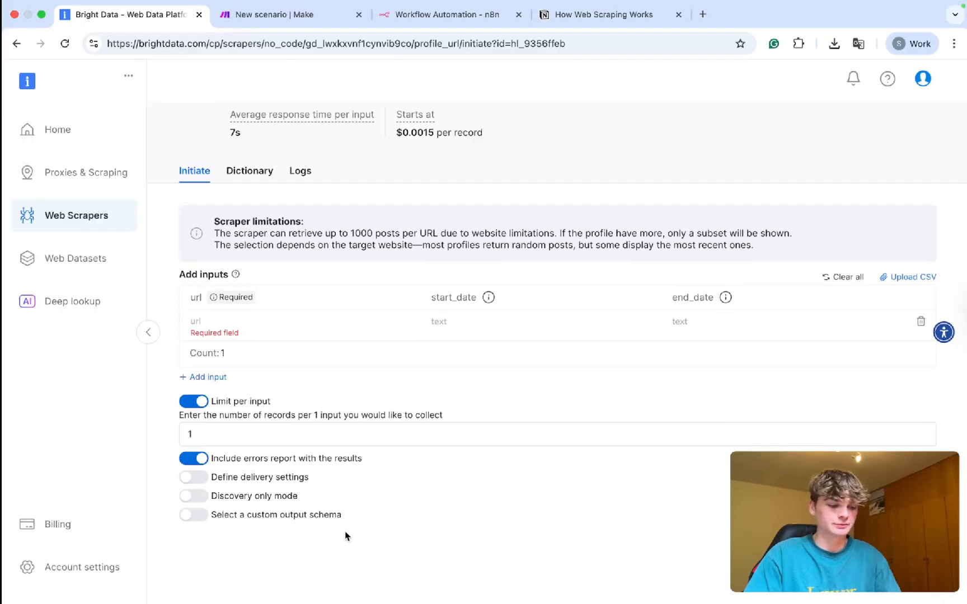
# Step: Try out the custom output schema and delivery settings to see their options, and switch both back off
pyautogui.click(195, 520)
pyautogui.scroll(-1, 195, 521)
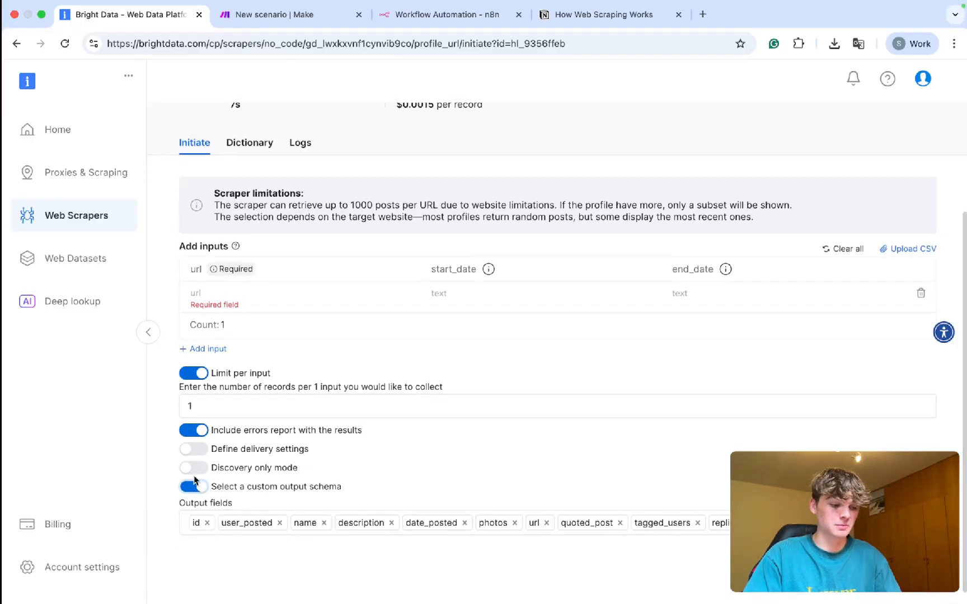
pyautogui.click(195, 469)
pyautogui.click(194, 494)
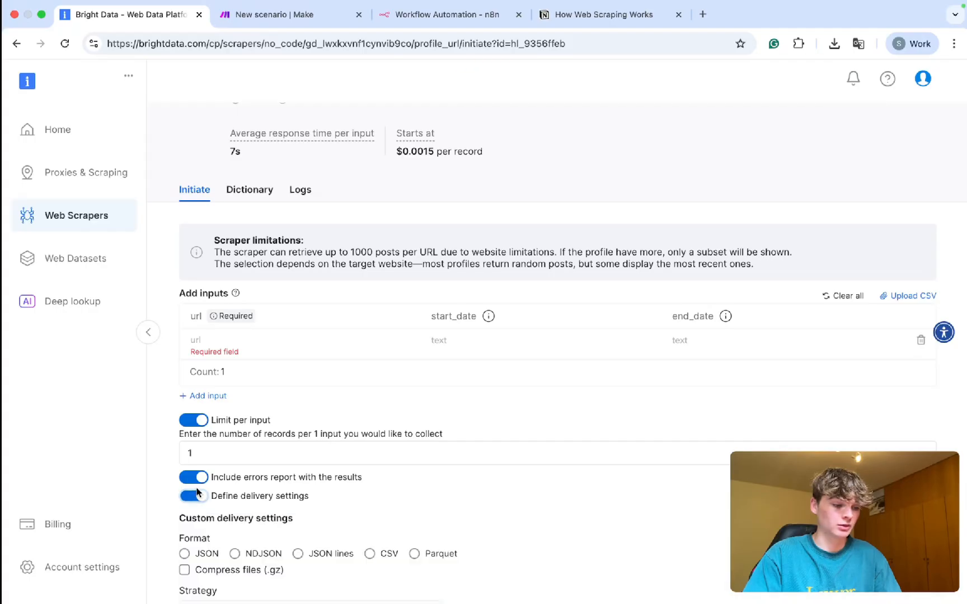
pyautogui.scroll(-5, 195, 481)
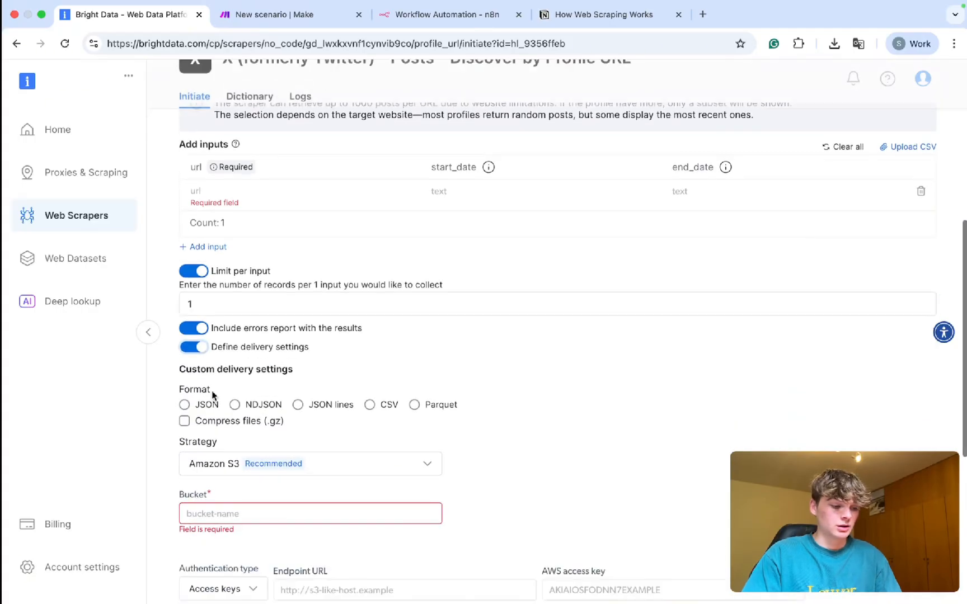
pyautogui.click(198, 350)
pyautogui.click(194, 515)
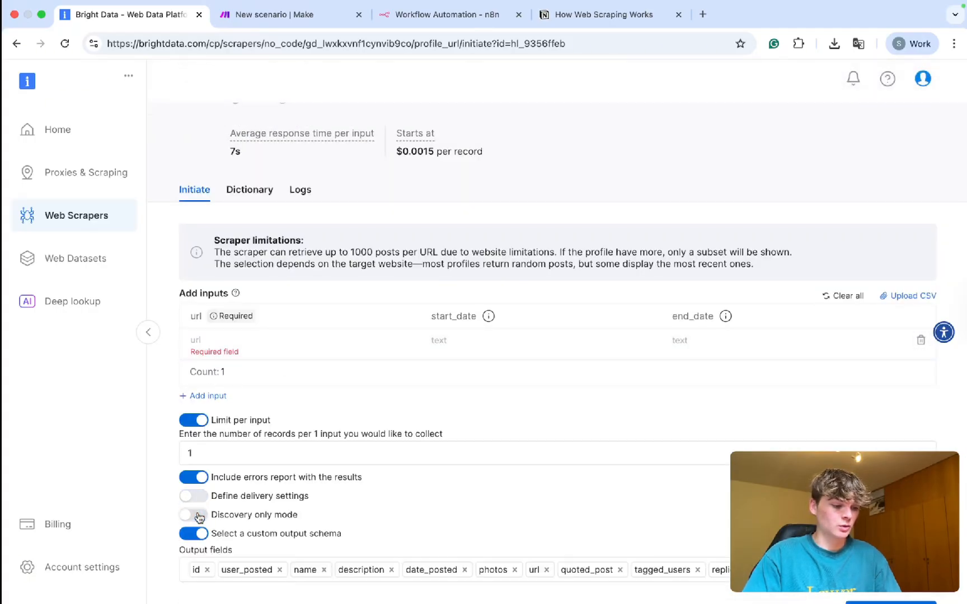
pyautogui.scroll(-1, 199, 523)
pyautogui.click(199, 520)
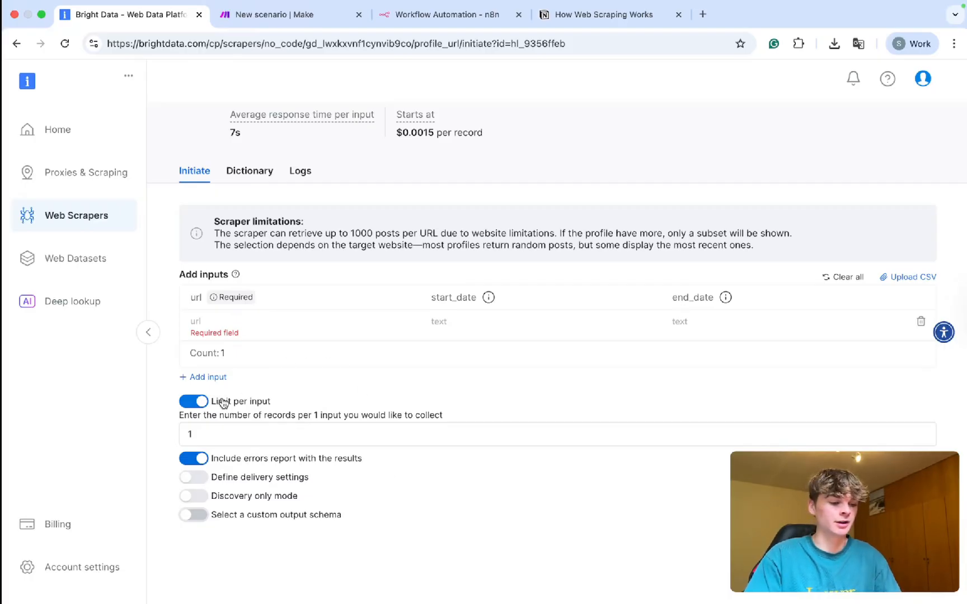
# Step: Turn off the limit per input
pyautogui.click(196, 403)
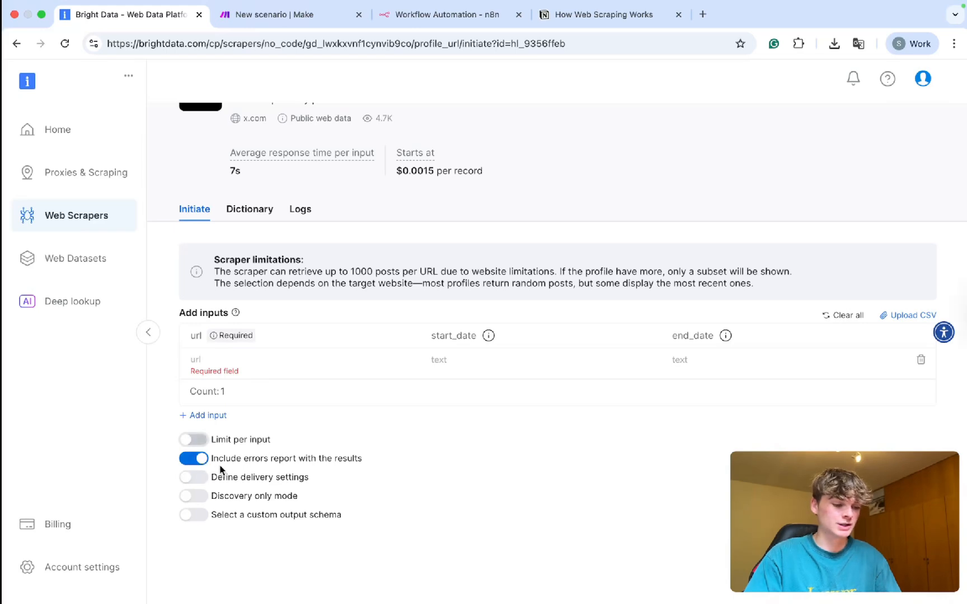
pyautogui.click(193, 439)
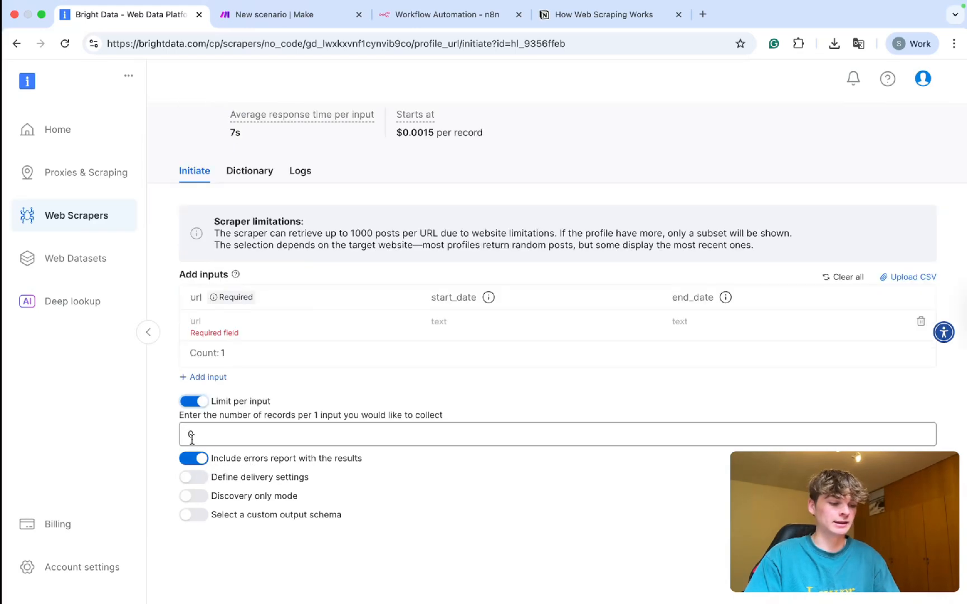
pyautogui.click(204, 440)
pyautogui.click(199, 403)
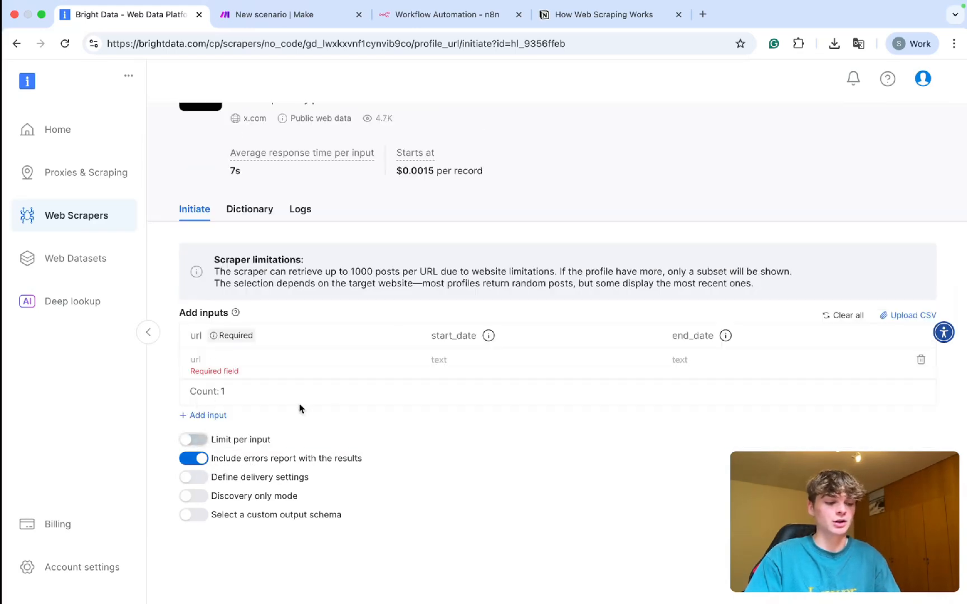
# Step: Return to My scrapers and review the list of existing scrapers and the "Customers also bought" suggestions
pyautogui.scroll(3, 337, 409)
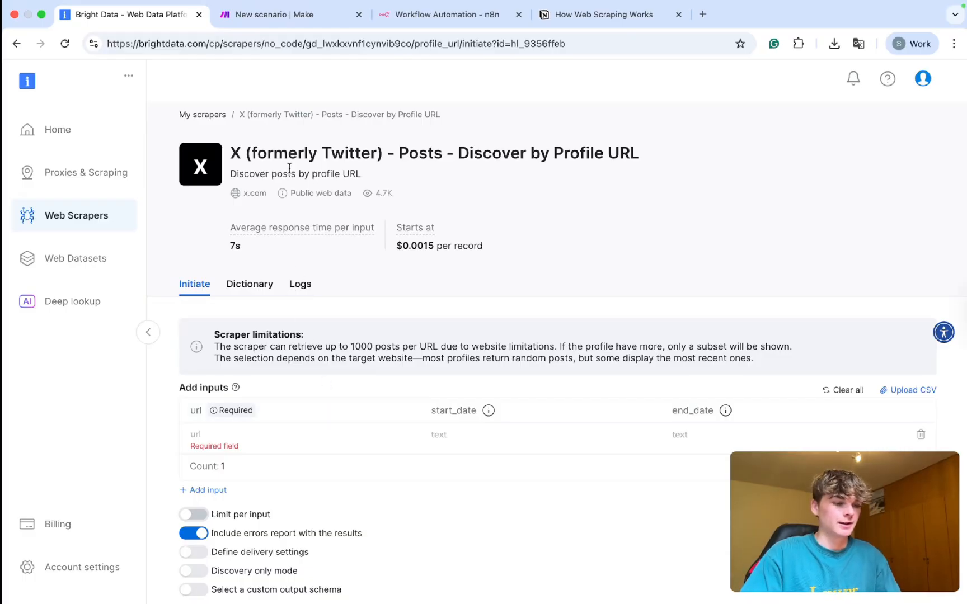
pyautogui.click(204, 116)
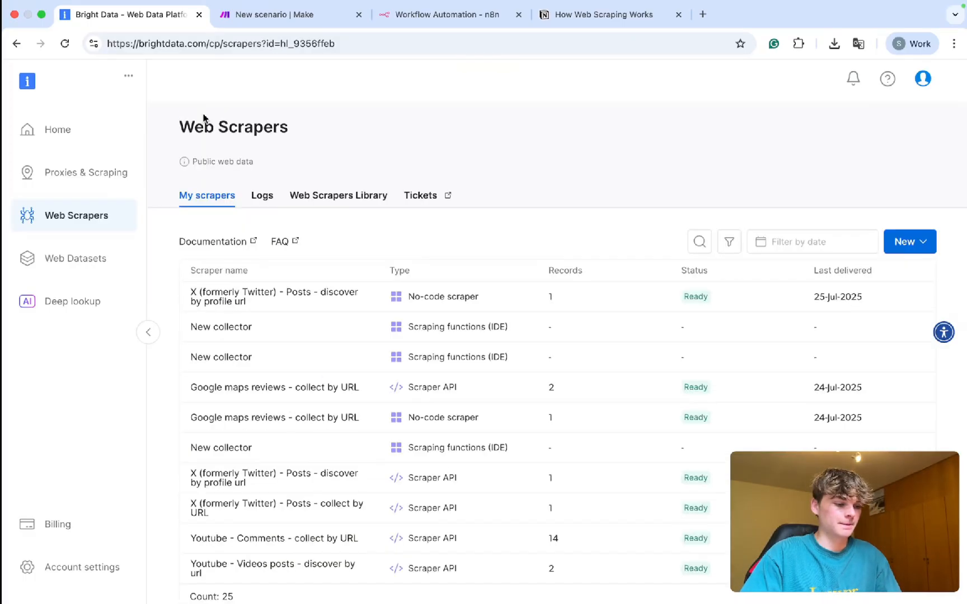
pyautogui.scroll(-6, 283, 290)
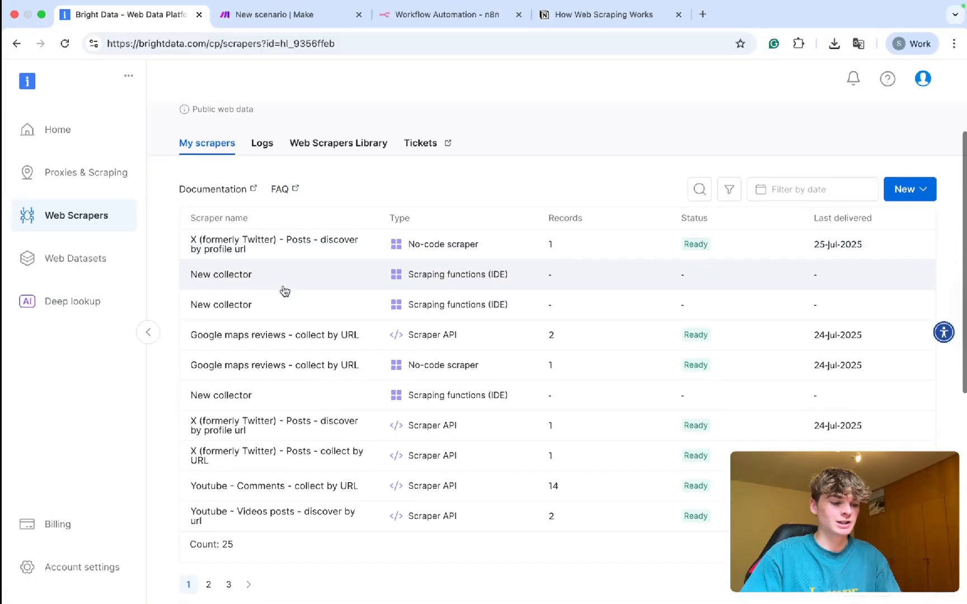
pyautogui.scroll(-2, 283, 291)
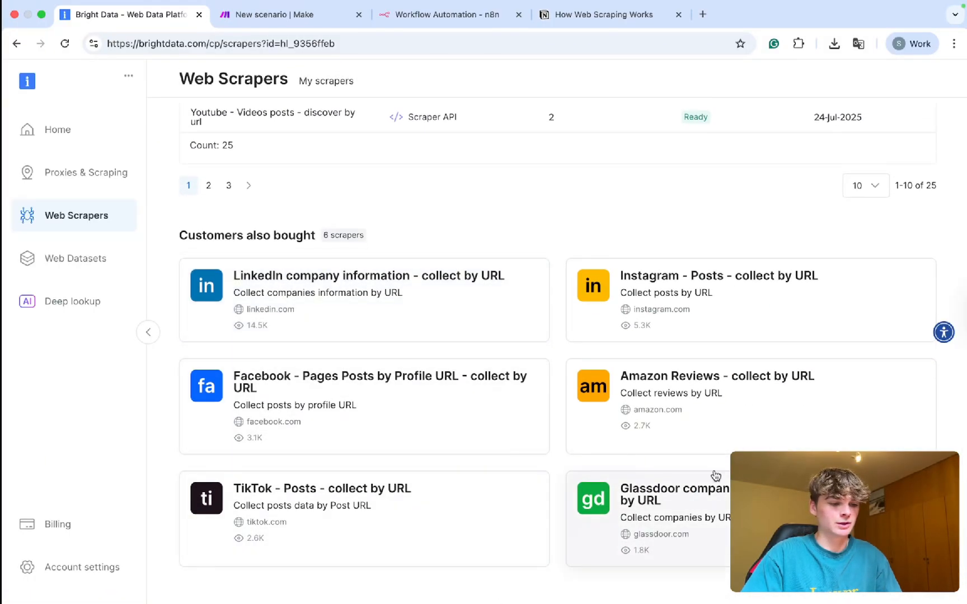
pyautogui.scroll(5, 486, 289)
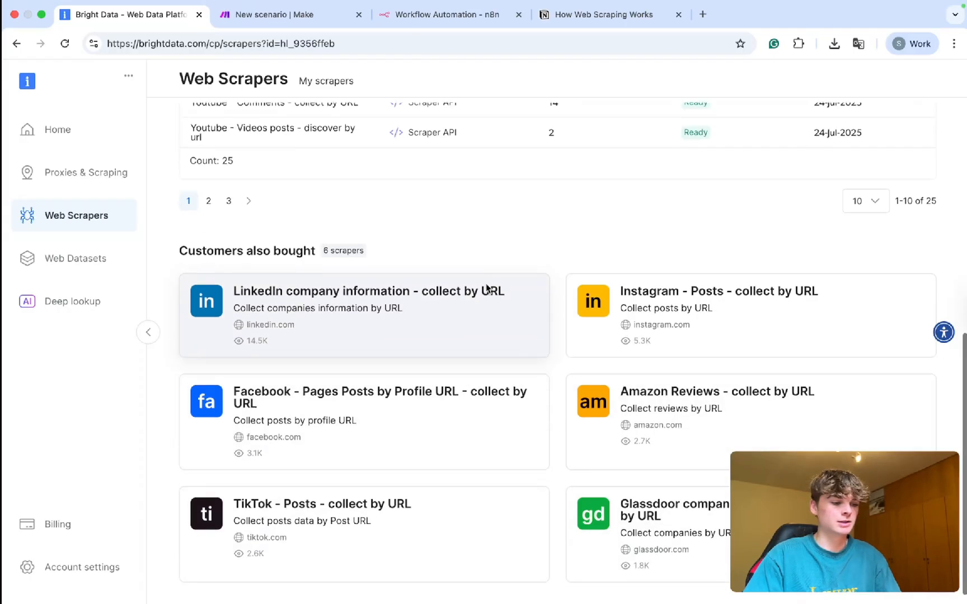
pyautogui.scroll(3, 487, 288)
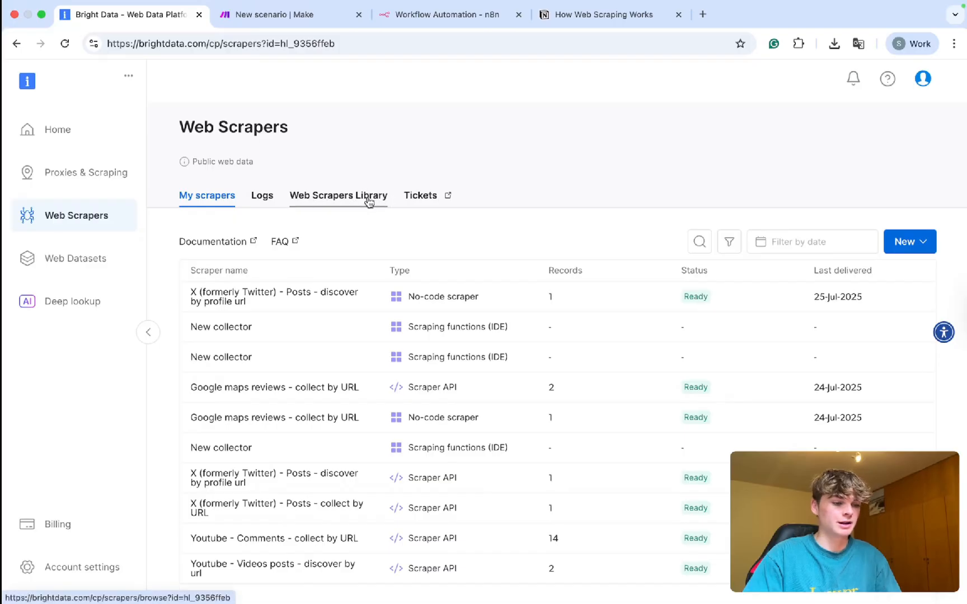
# Step: Check the support tickets page, close it, and review the logs covering all web scrapers
pyautogui.click(420, 195)
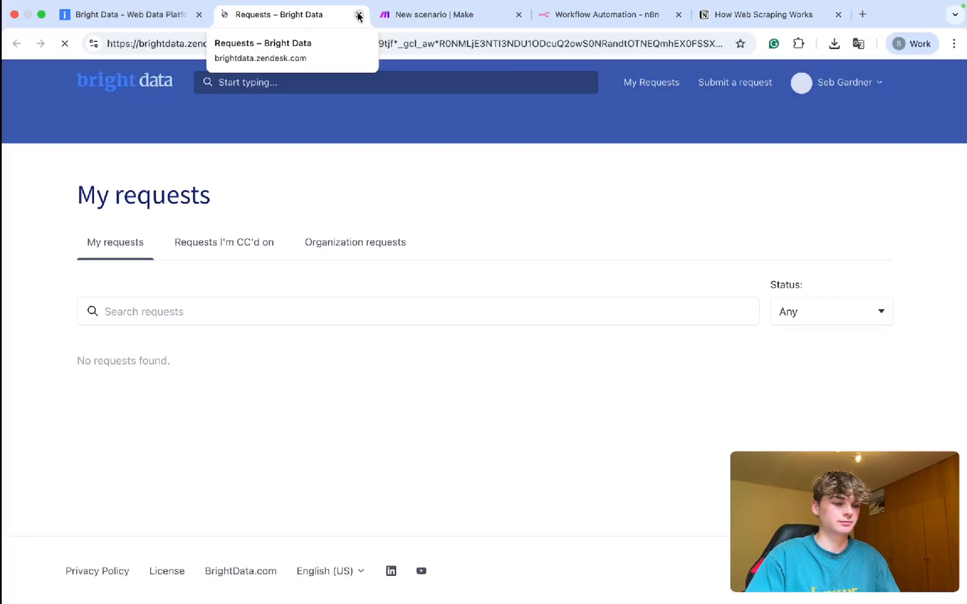
pyautogui.click(359, 16)
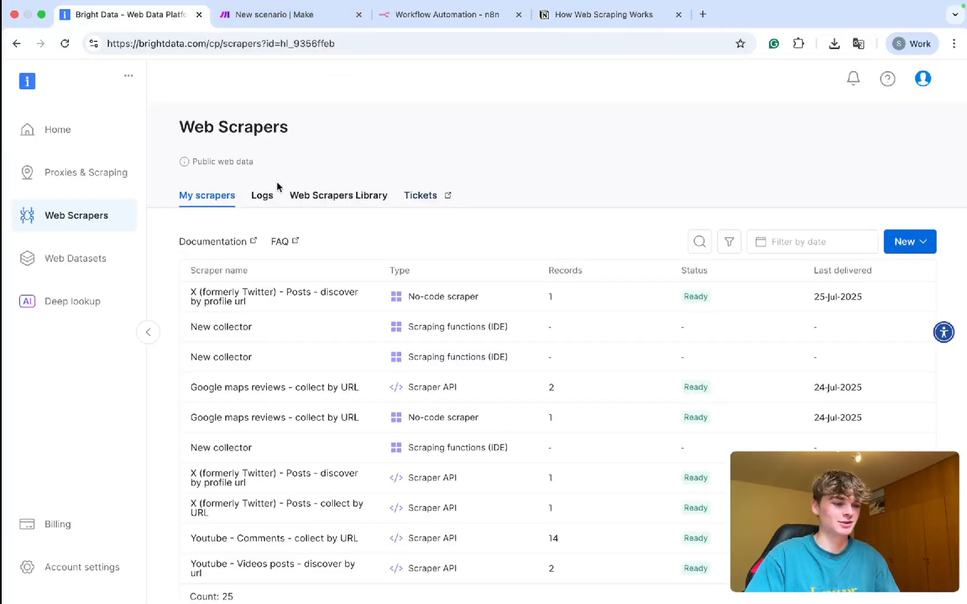
pyautogui.click(262, 195)
pyautogui.scroll(-5, 320, 292)
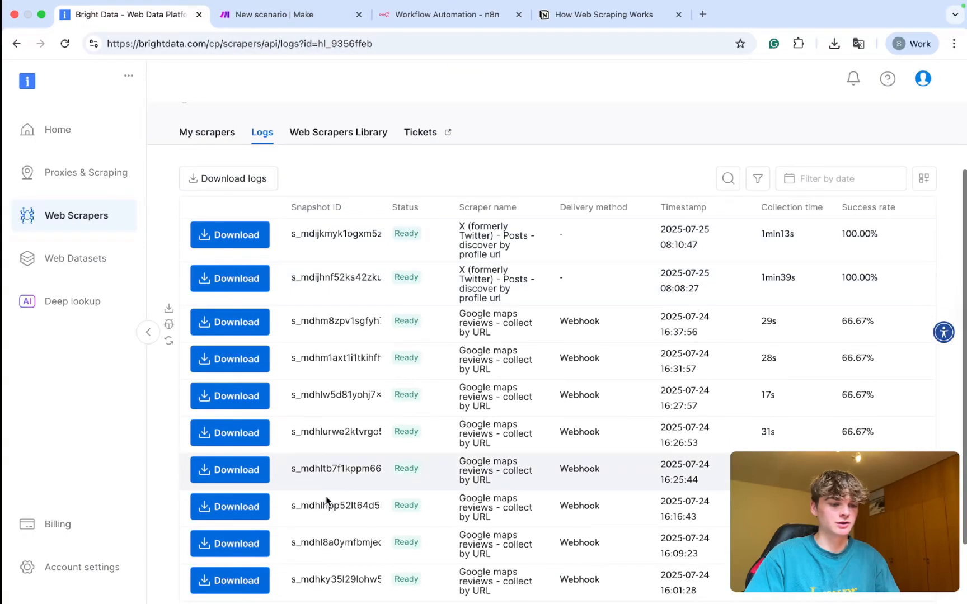
pyautogui.scroll(5, 336, 249)
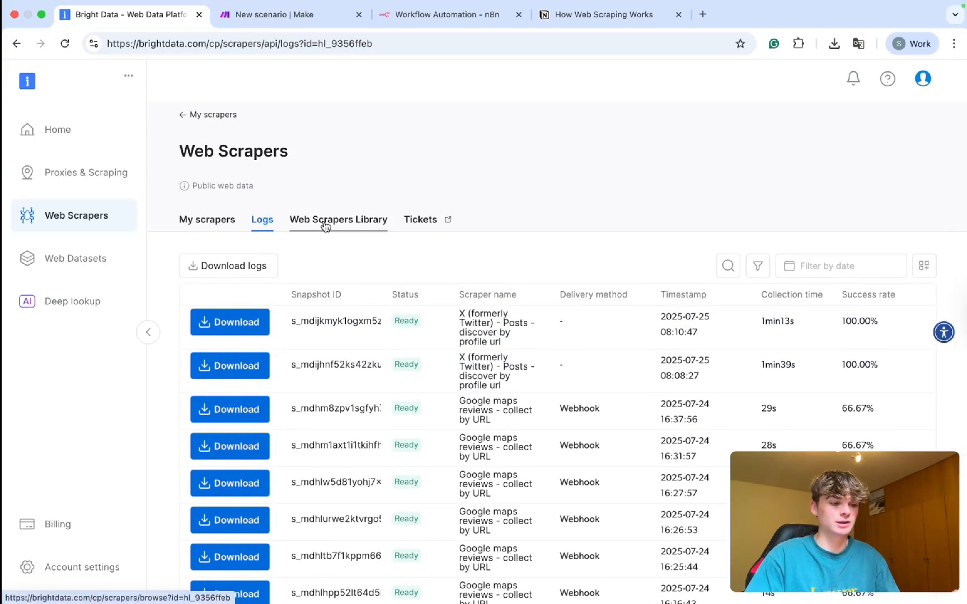
# Step: Browse the Web Scrapers Library across all categories, from most popular, e-commerce and social media domains to news, marketplace and financial
pyautogui.click(341, 228)
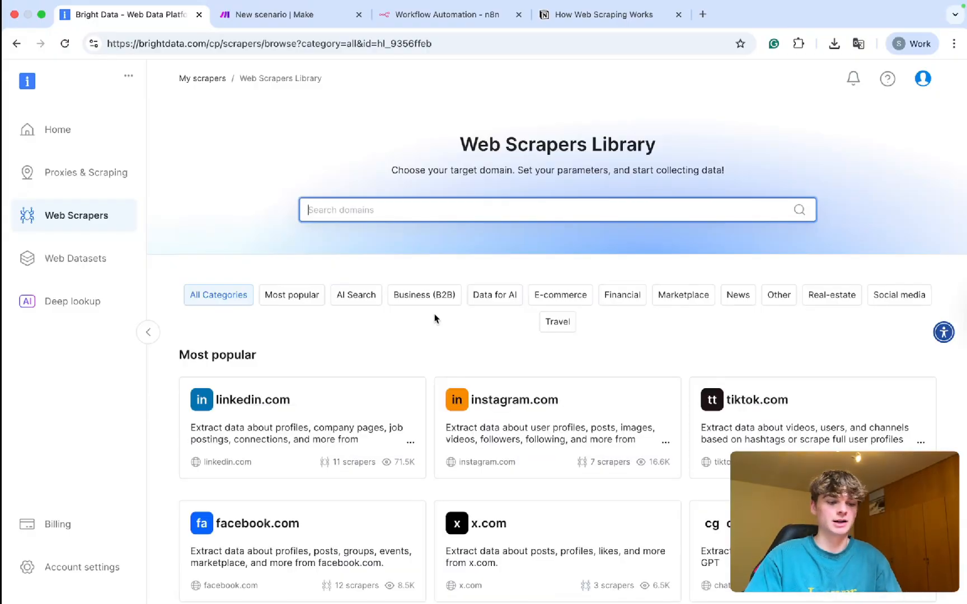
pyautogui.scroll(-3, 464, 335)
pyautogui.scroll(-7, 464, 334)
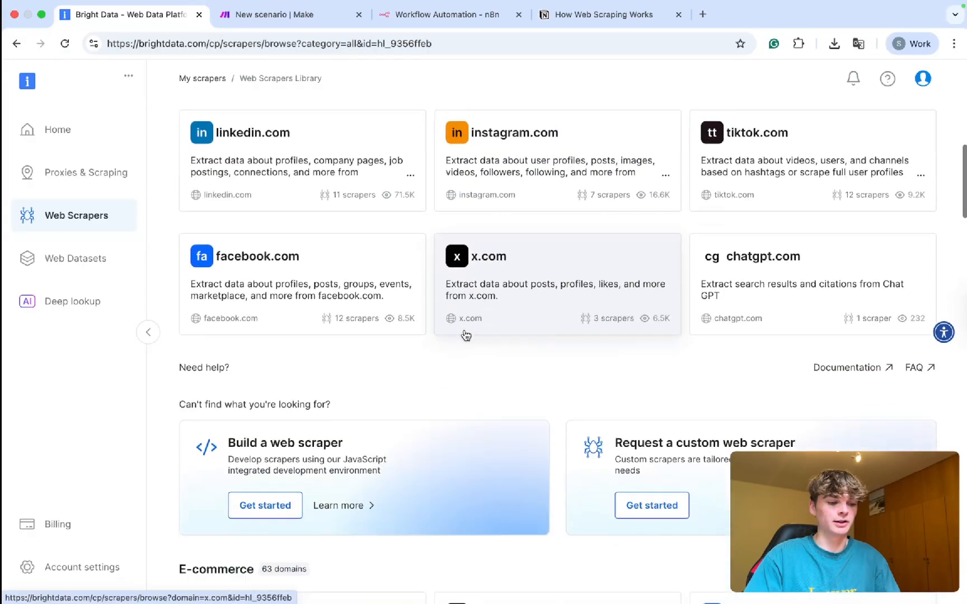
pyautogui.scroll(-1, 463, 334)
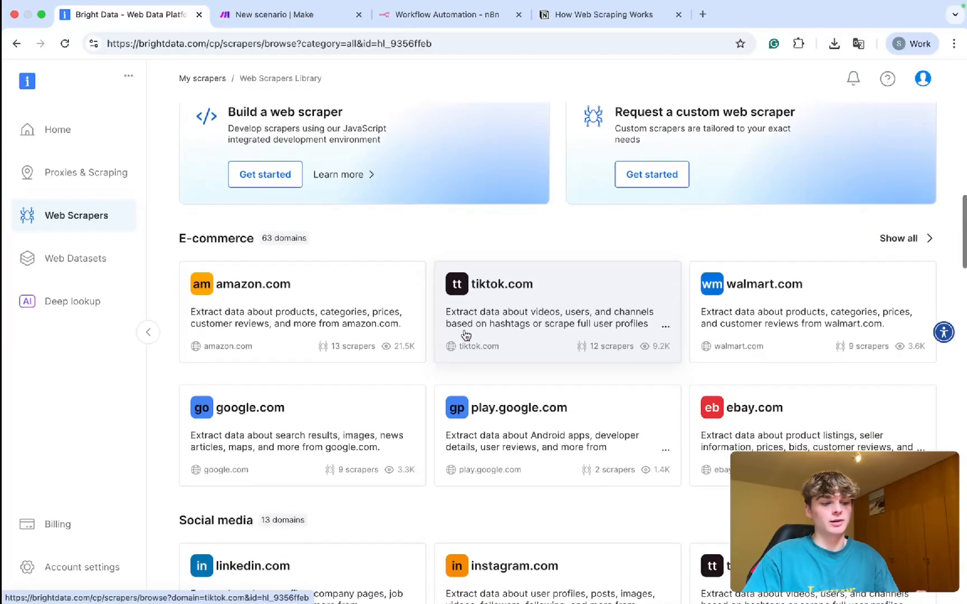
pyautogui.scroll(-2, 463, 335)
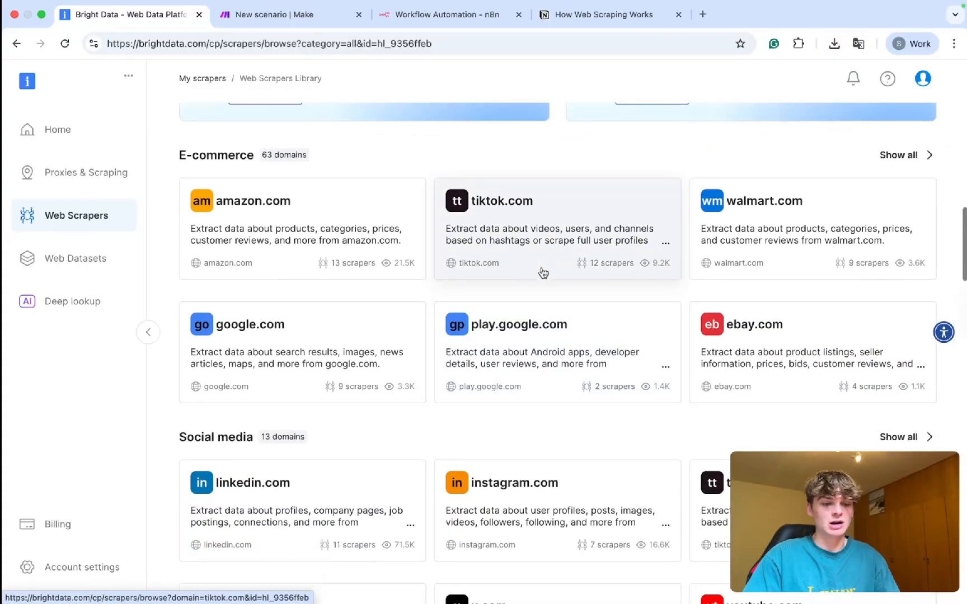
pyautogui.scroll(-4, 534, 372)
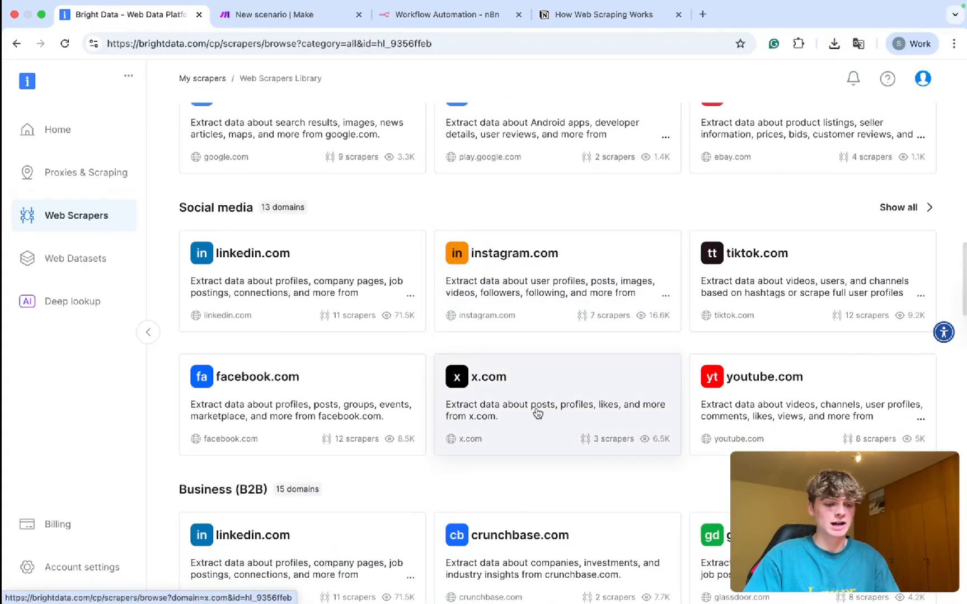
pyautogui.scroll(-6, 537, 411)
pyautogui.scroll(-12, 537, 417)
pyautogui.scroll(7, 538, 422)
pyautogui.scroll(-16, 537, 424)
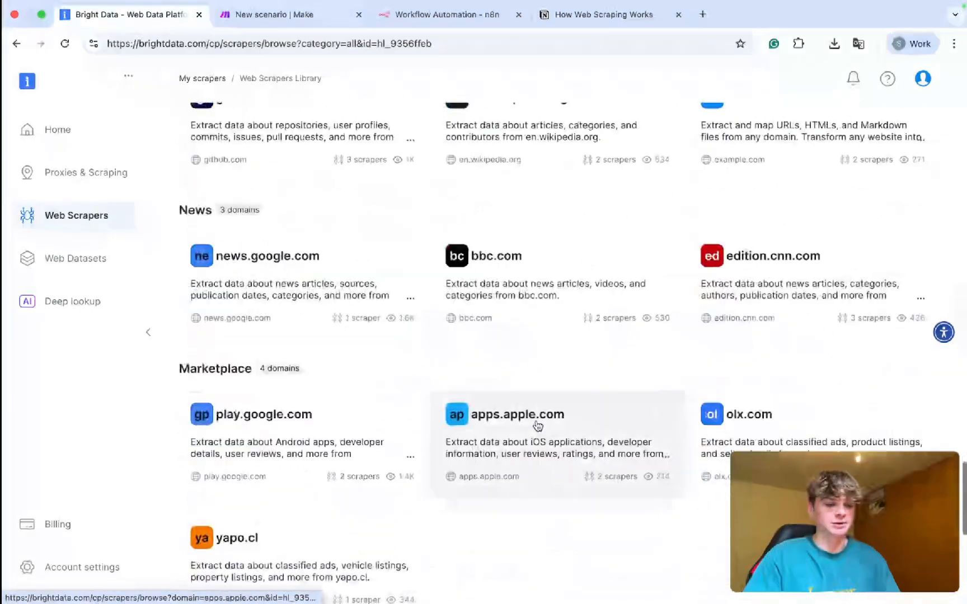
pyautogui.scroll(-8, 538, 425)
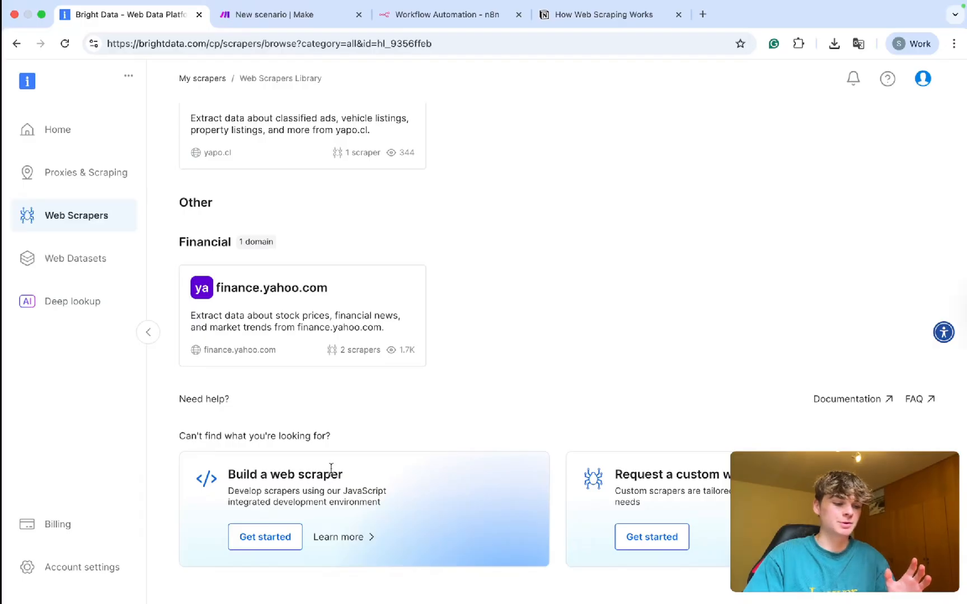
pyautogui.scroll(8, 519, 403)
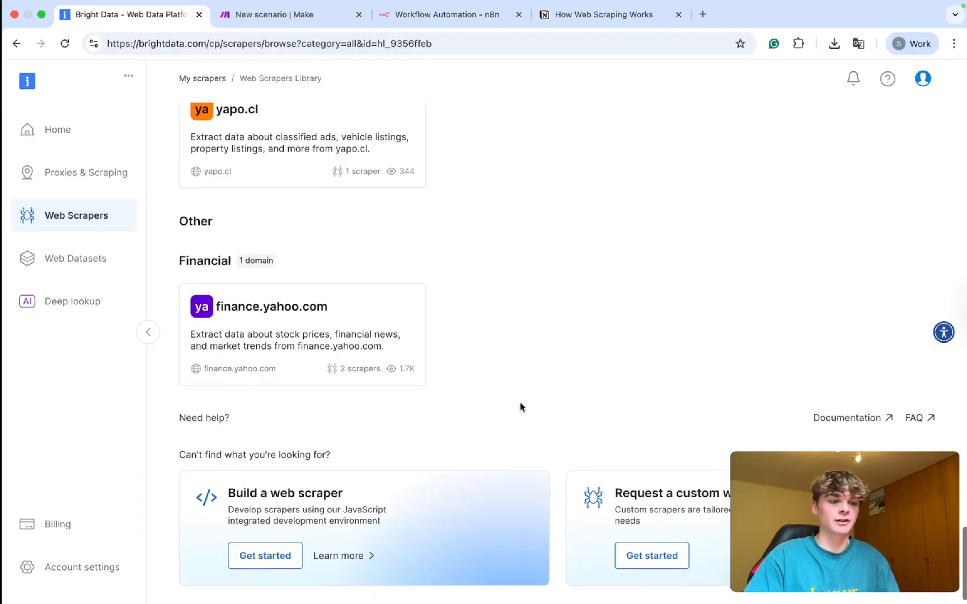
pyautogui.scroll(6, 520, 407)
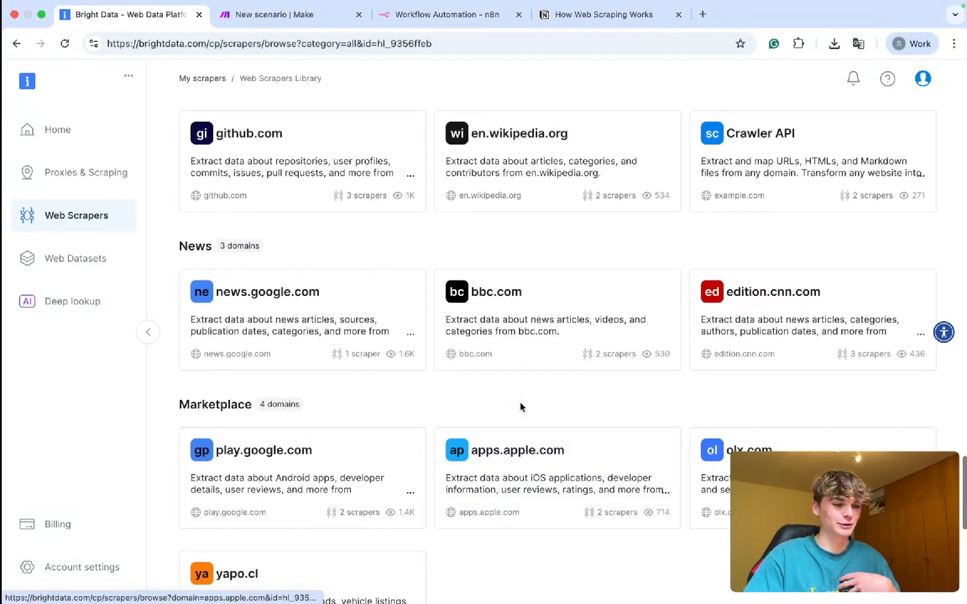
pyautogui.scroll(9, 520, 408)
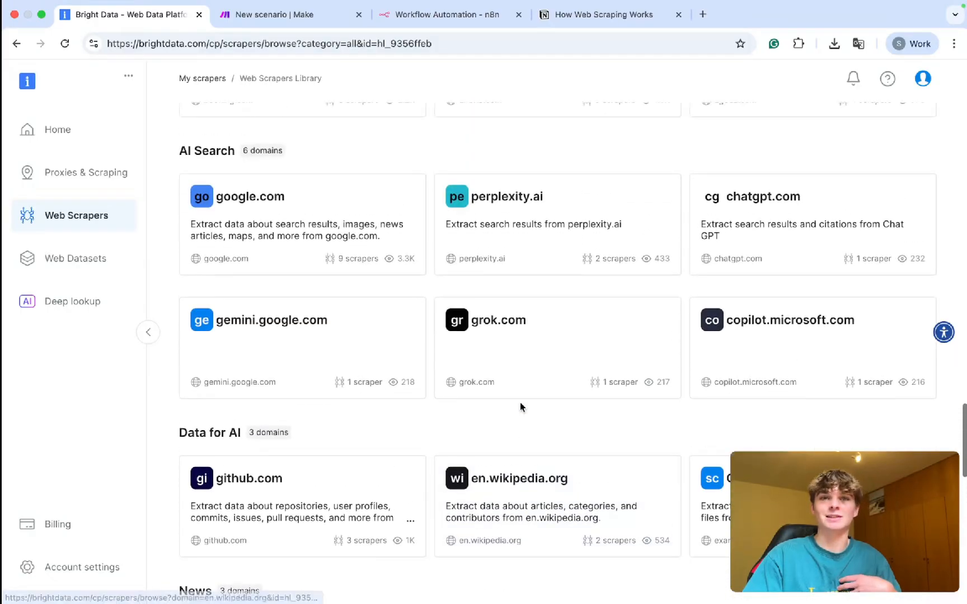
pyautogui.scroll(20, 520, 406)
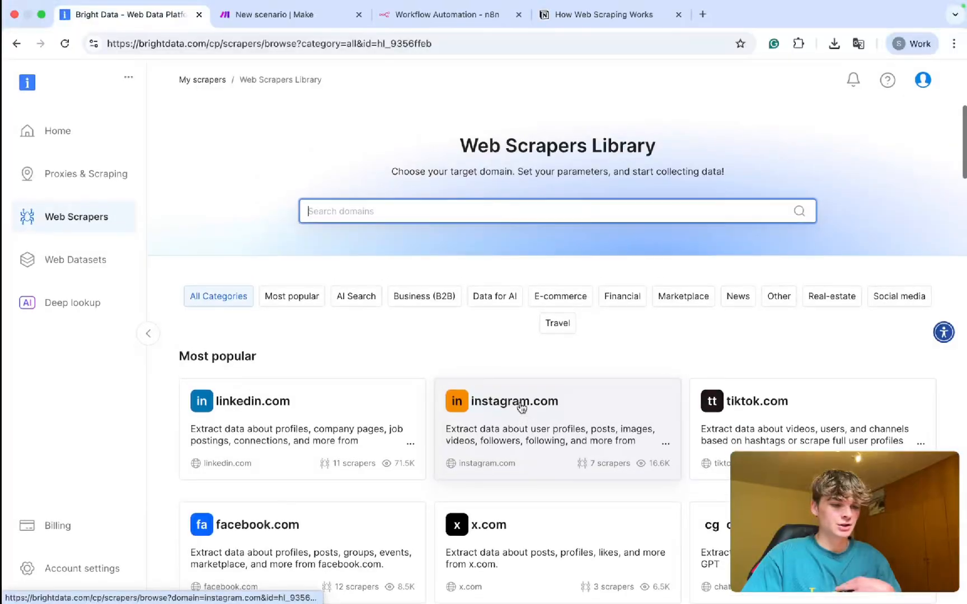
pyautogui.click(568, 205)
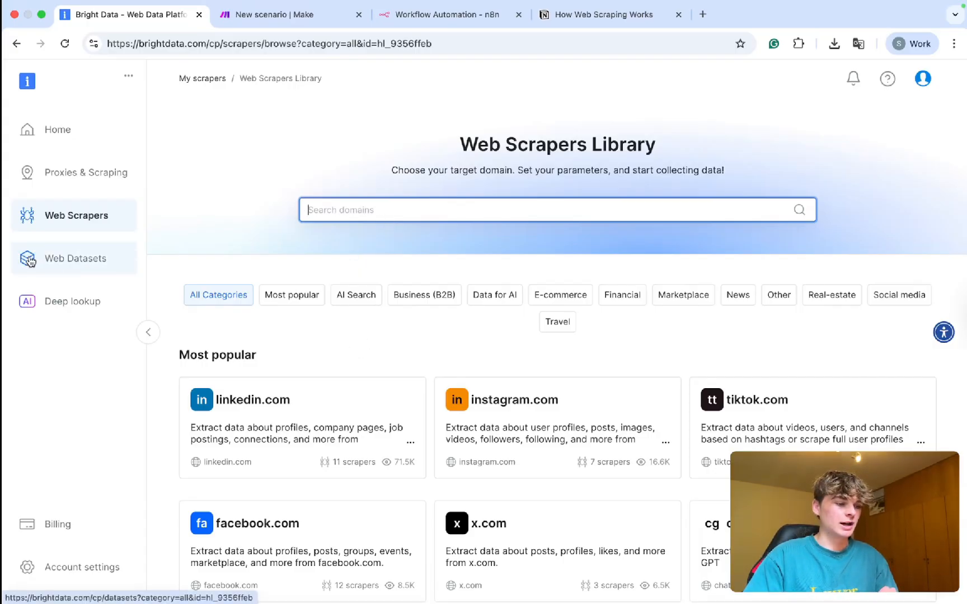
# Step: Open Web Datasets and look over the My datasets overview and the popular datasets
pyautogui.click(65, 261)
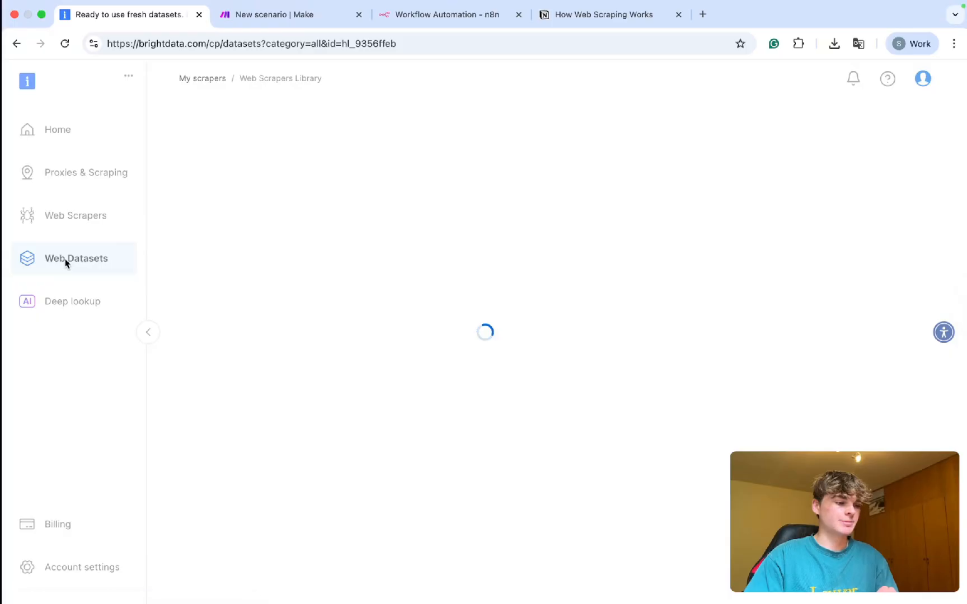
pyautogui.scroll(-3, 447, 335)
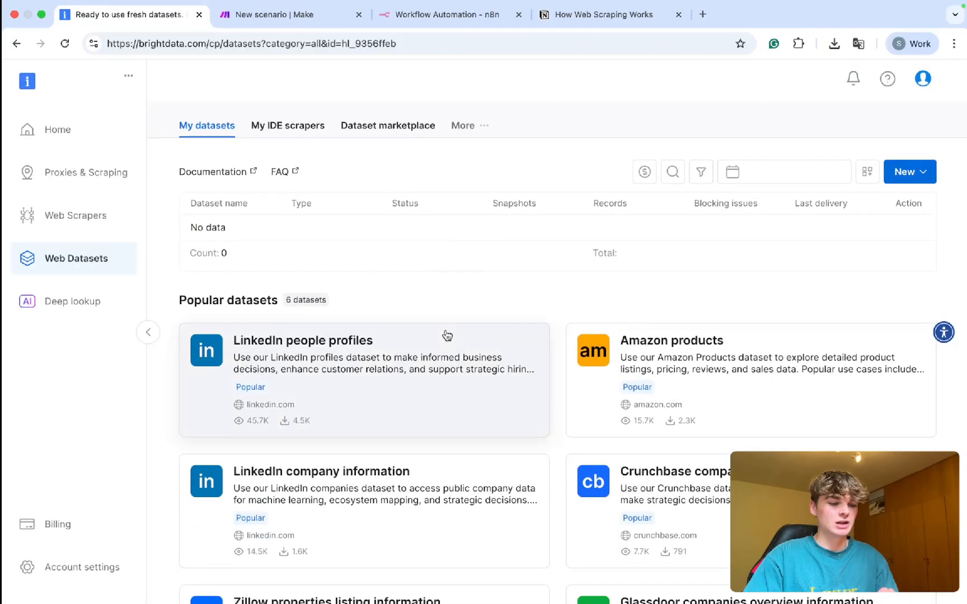
pyautogui.scroll(3, 556, 293)
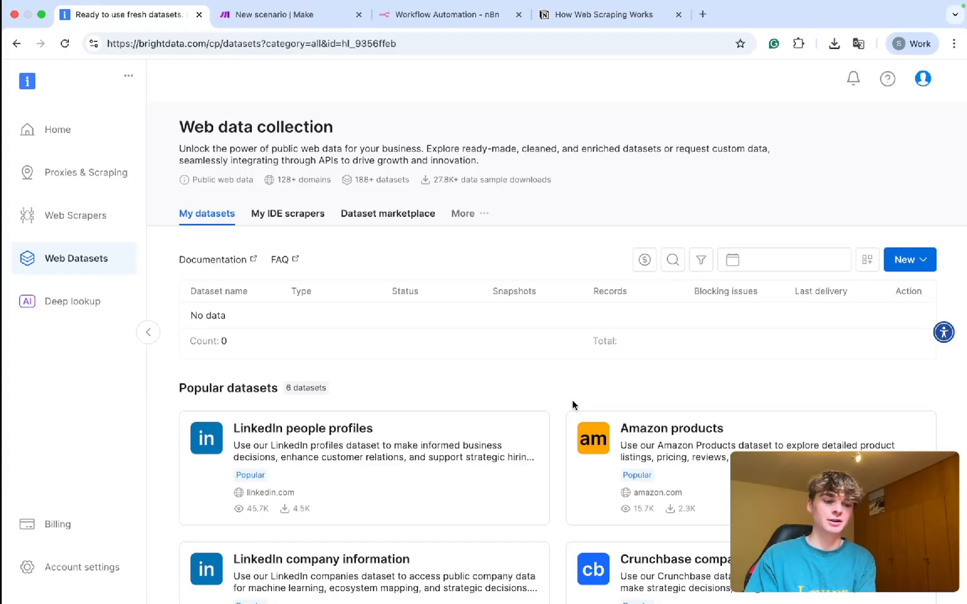
pyautogui.scroll(-5, 460, 360)
# Step: Open the LinkedIn people profiles dataset and examine its total number of records
pyautogui.click(378, 360)
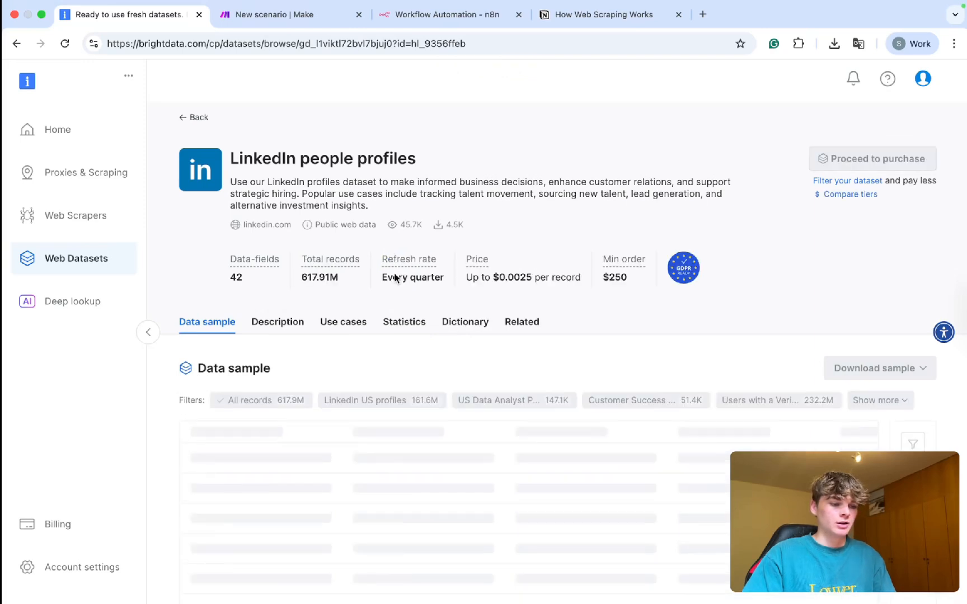
pyautogui.scroll(-1, 355, 287)
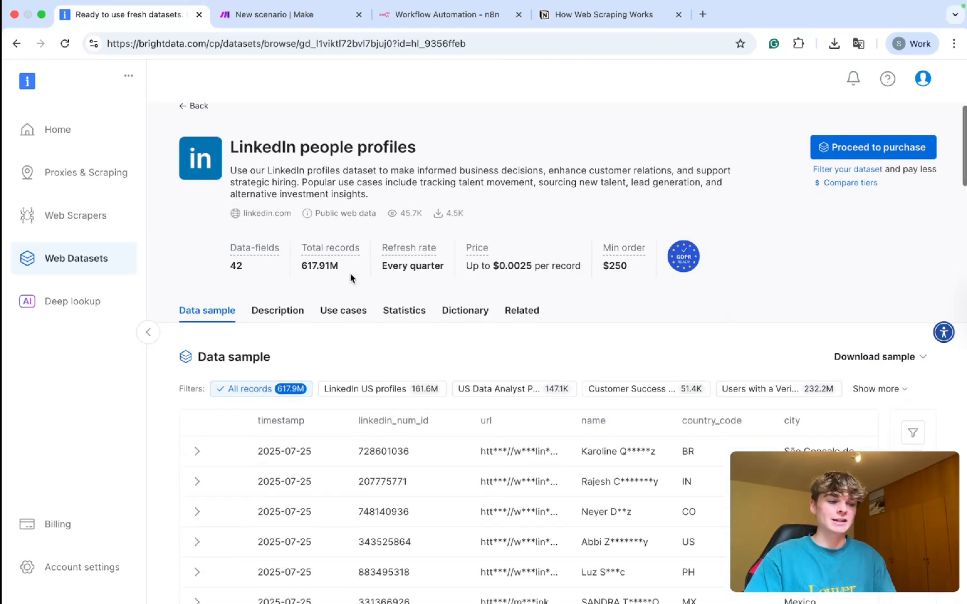
pyautogui.moveTo(345, 272); pyautogui.dragTo(300, 274)
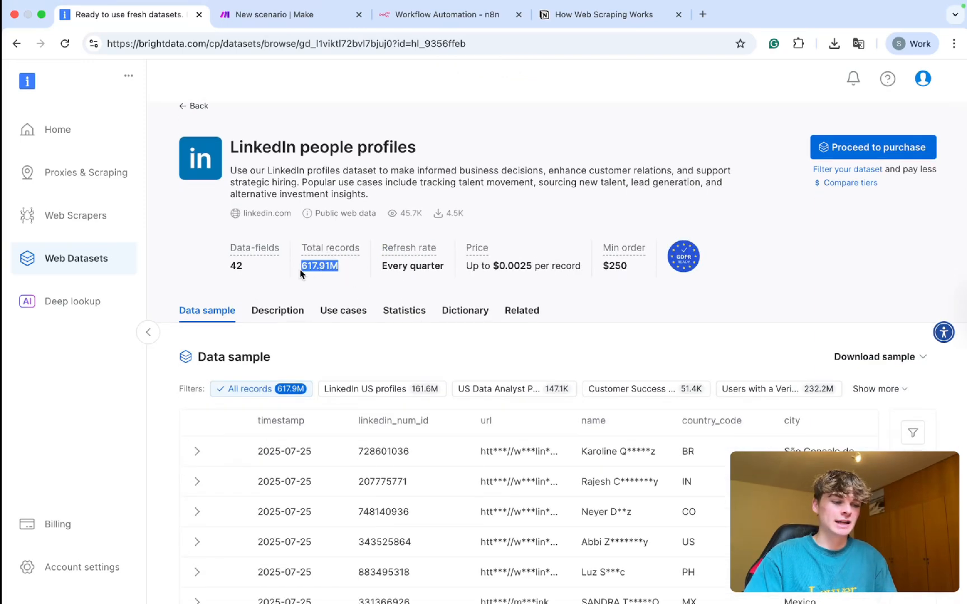
pyautogui.click(346, 281)
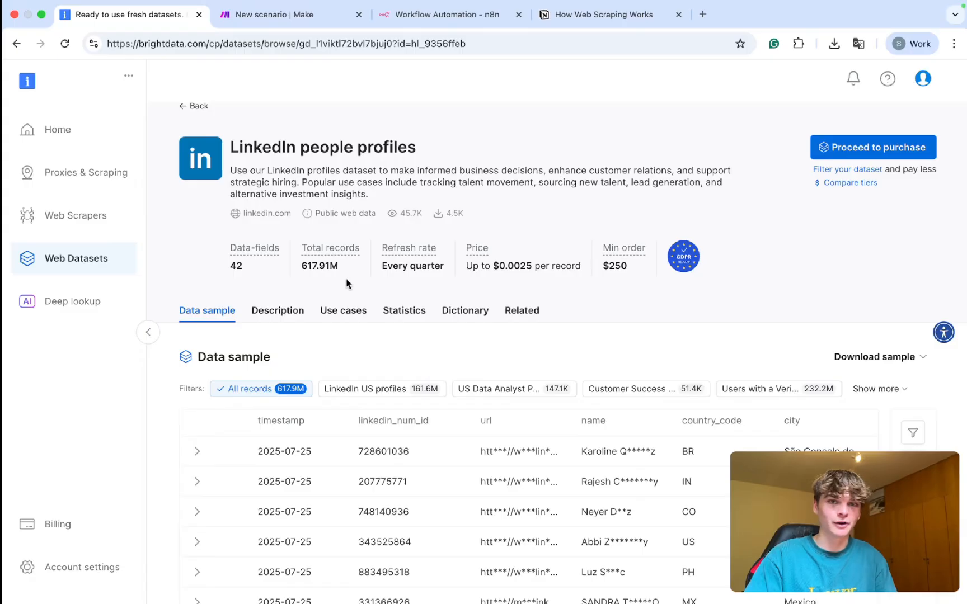
pyautogui.scroll(-1, 346, 284)
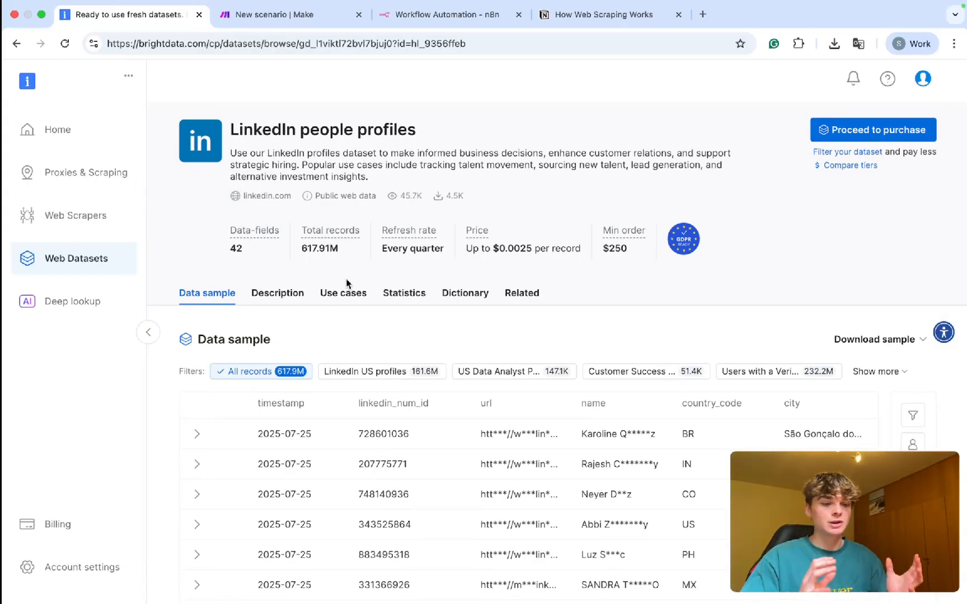
# Step: Read through the LinkedIn people profiles data sample, description and use cases
pyautogui.scroll(-3, 346, 283)
pyautogui.scroll(-10, 346, 284)
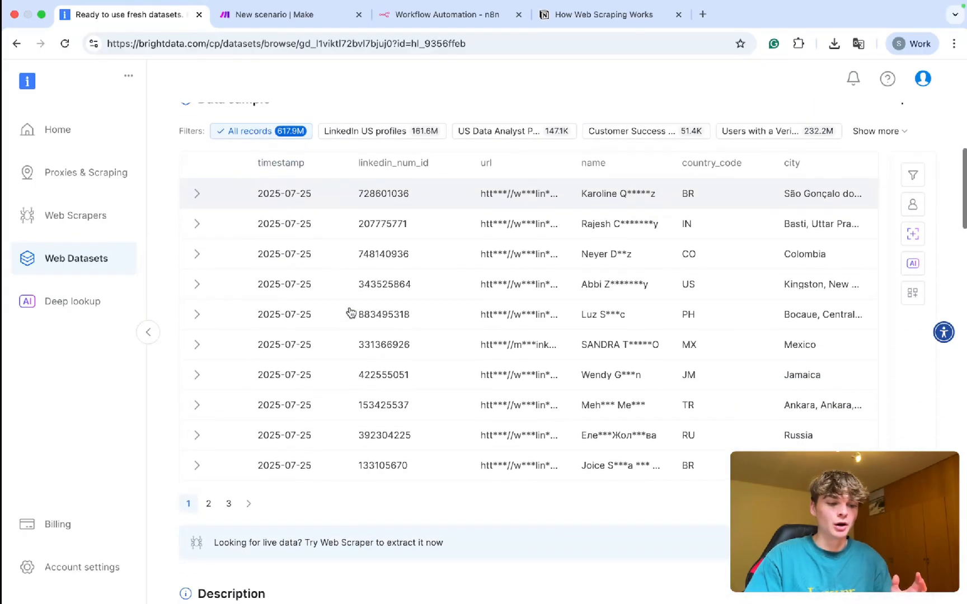
pyautogui.scroll(-8, 351, 320)
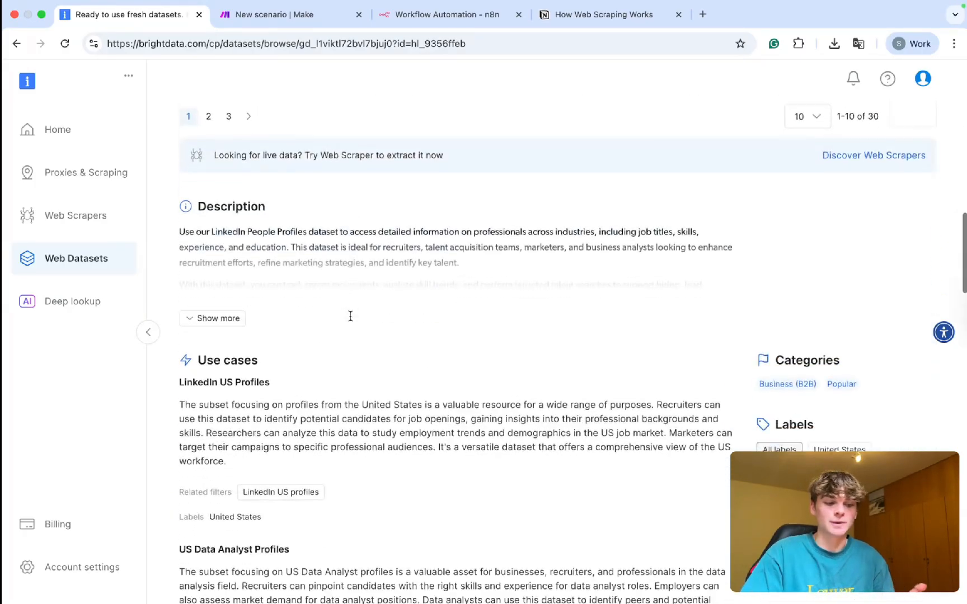
pyautogui.scroll(3, 350, 319)
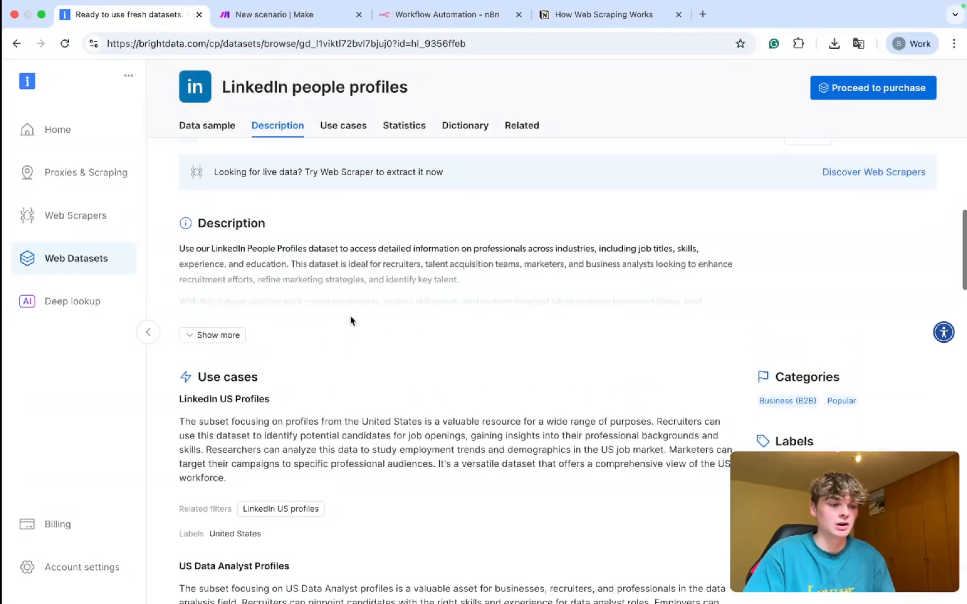
pyautogui.scroll(-4, 309, 274)
pyautogui.scroll(-15, 374, 313)
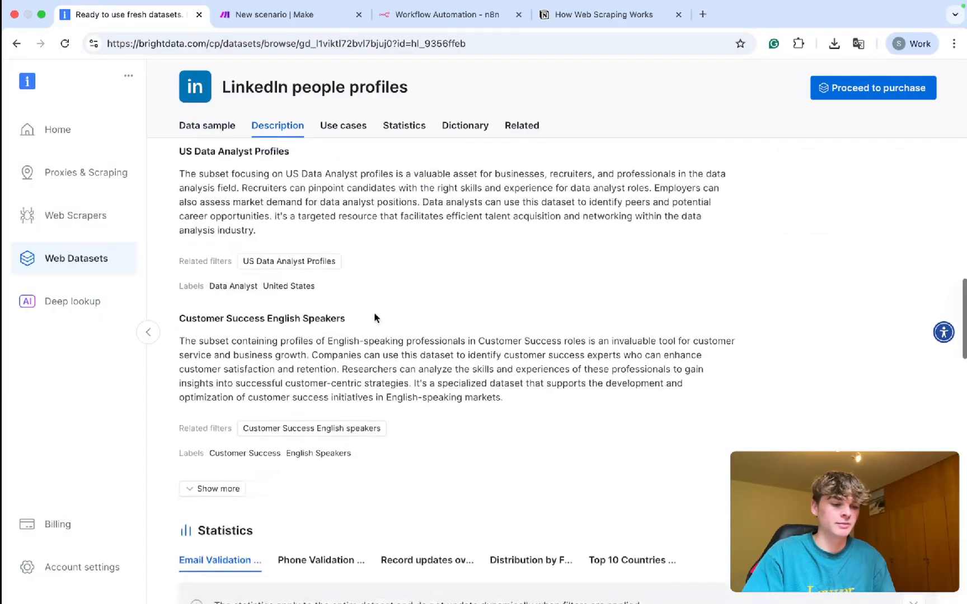
# Step: Display the Phone Validation Age Distribution chart in the dataset's statistics
pyautogui.scroll(1, 367, 279)
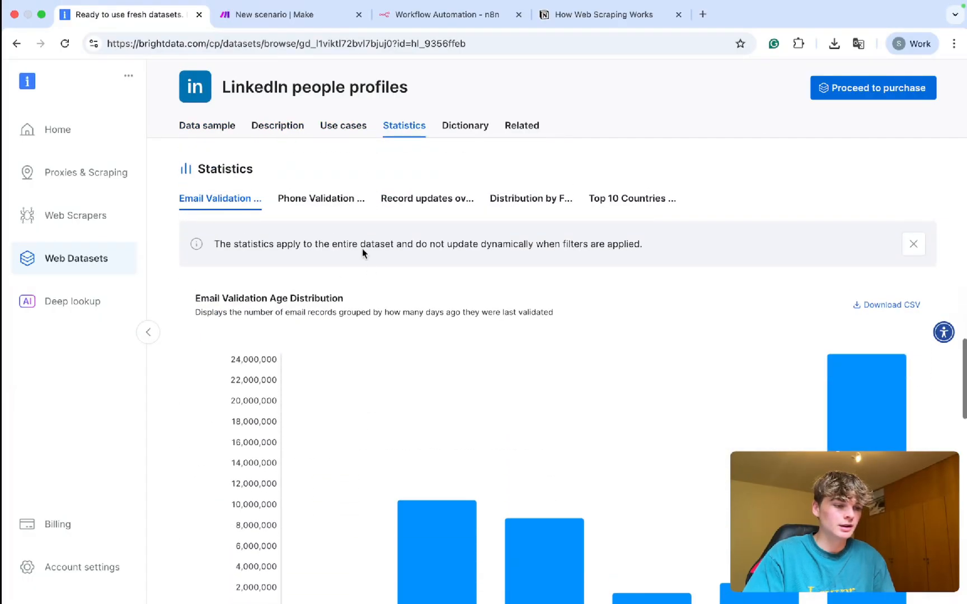
pyautogui.click(323, 200)
pyautogui.scroll(-1, 364, 208)
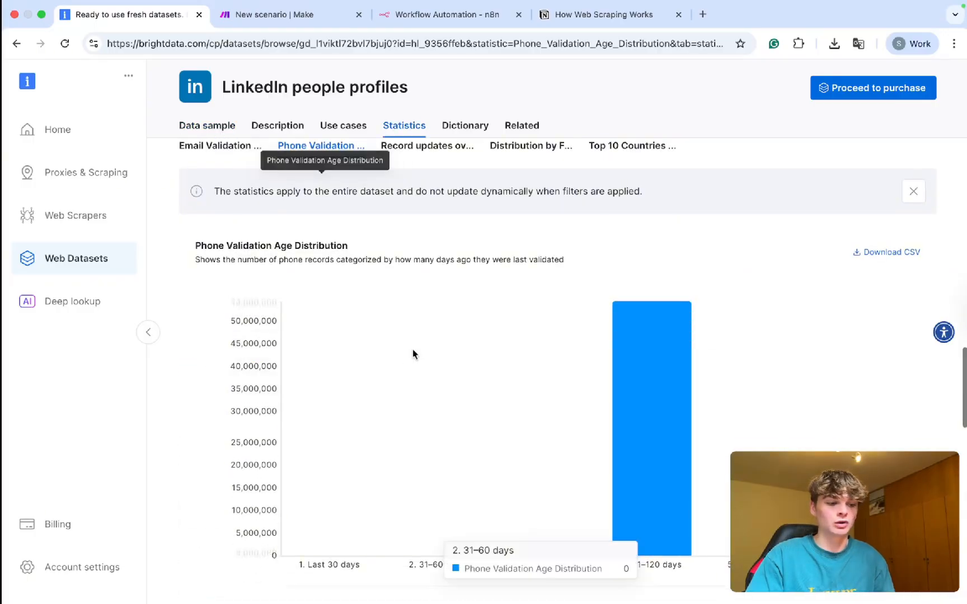
# Step: Return to the data sample and examine its further columns, from city and followers to position and experience
pyautogui.scroll(6, 412, 349)
pyautogui.scroll(15, 412, 349)
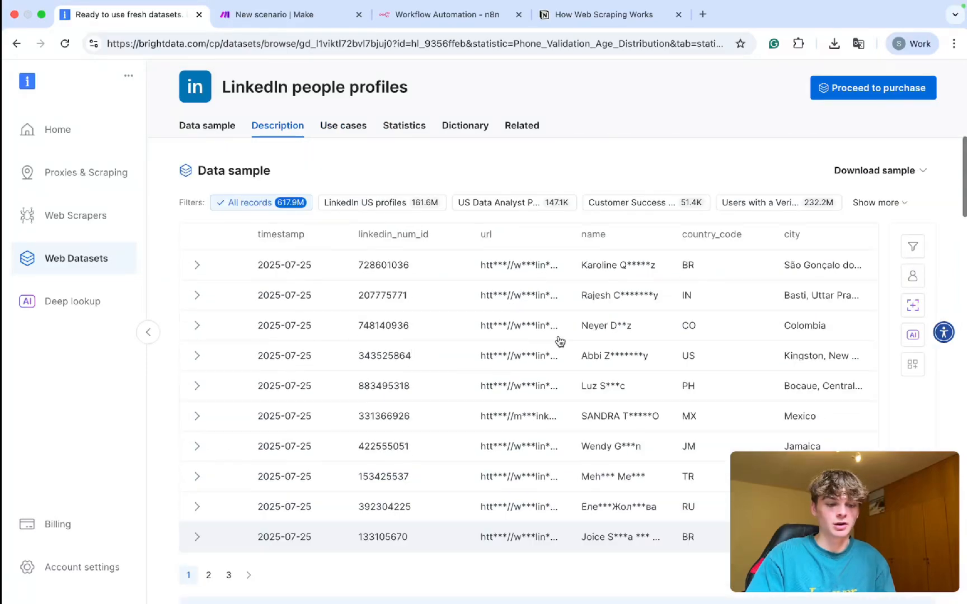
pyautogui.hscroll(8, 559, 340)
pyautogui.hscroll(2, 559, 340)
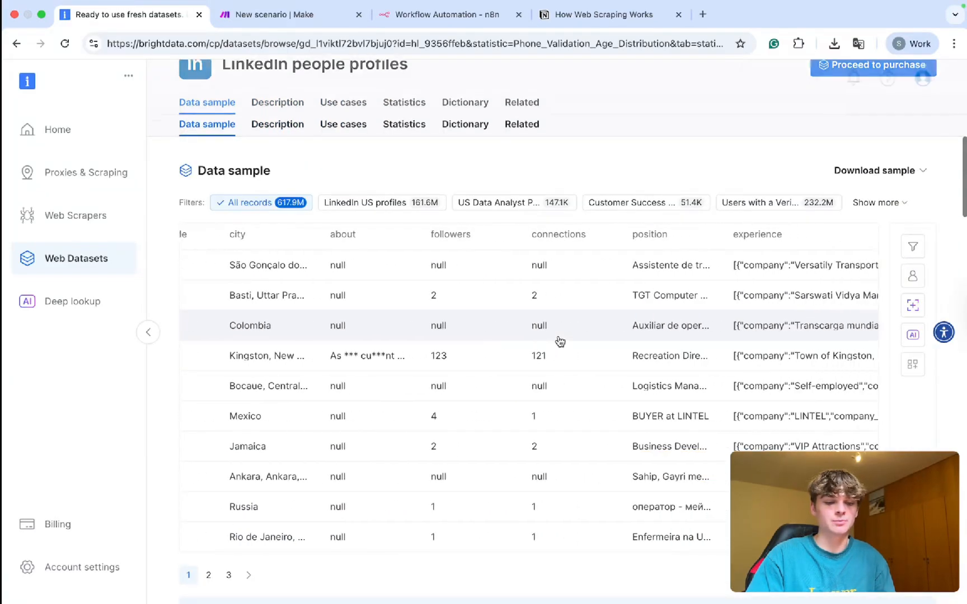
# Step: Check the dataset's minimum order and proceed to purchase to view the delivery frequency options
pyautogui.scroll(4, 556, 339)
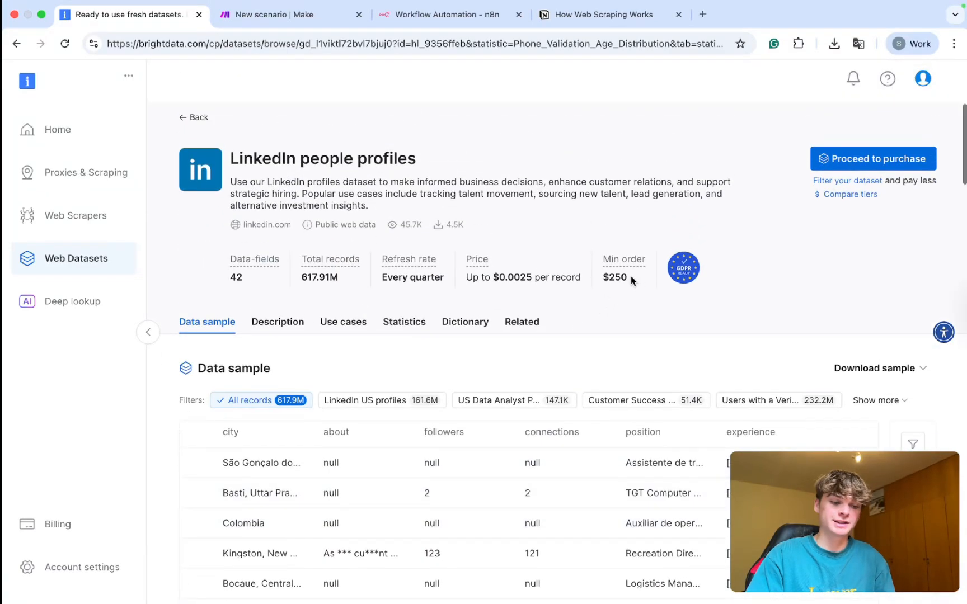
pyautogui.moveTo(630, 276); pyautogui.dragTo(602, 277)
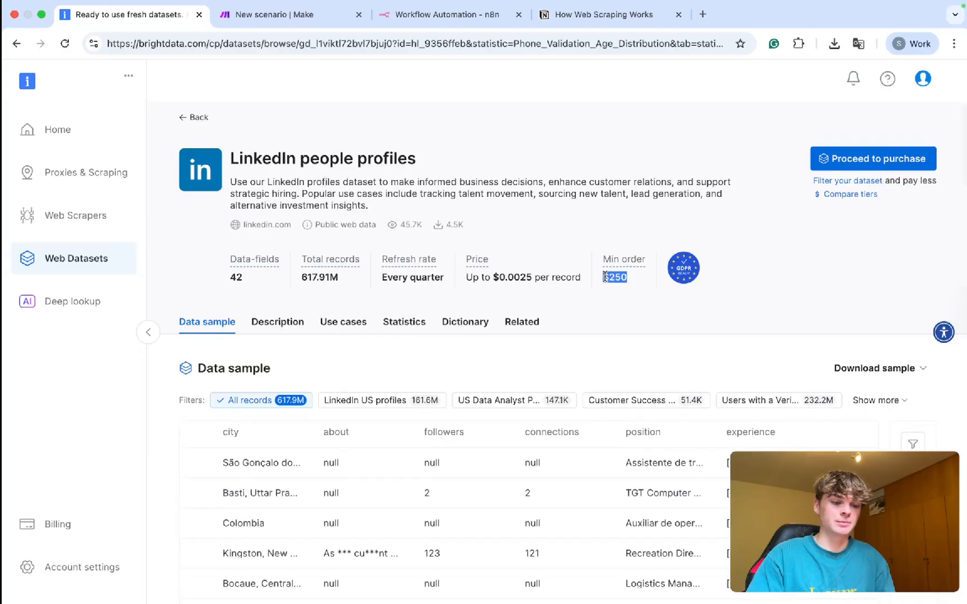
pyautogui.click(826, 161)
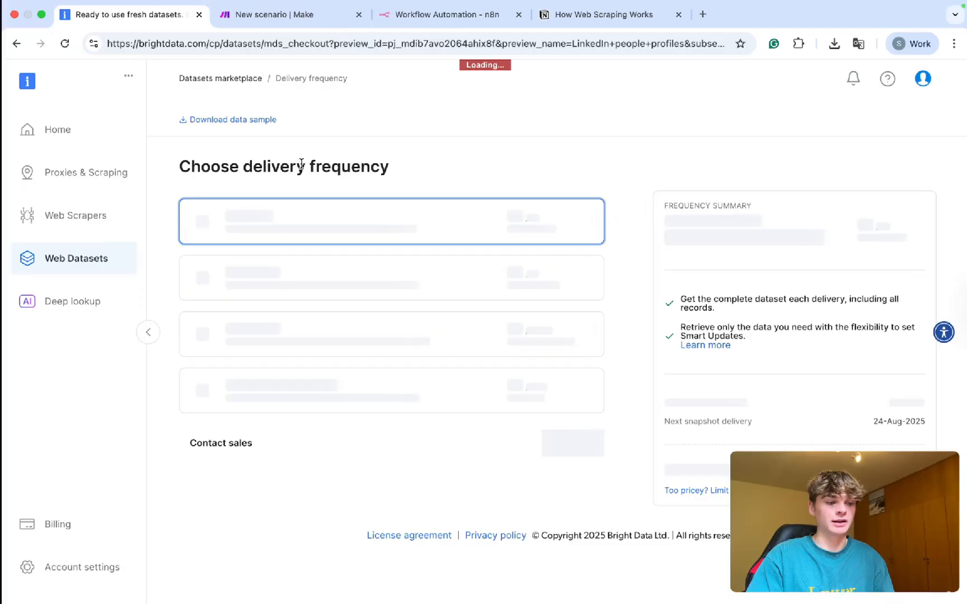
# Step: Return to Web Datasets to review the My datasets list, and look through My IDE scrapers
pyautogui.click(69, 260)
pyautogui.scroll(-3, 448, 319)
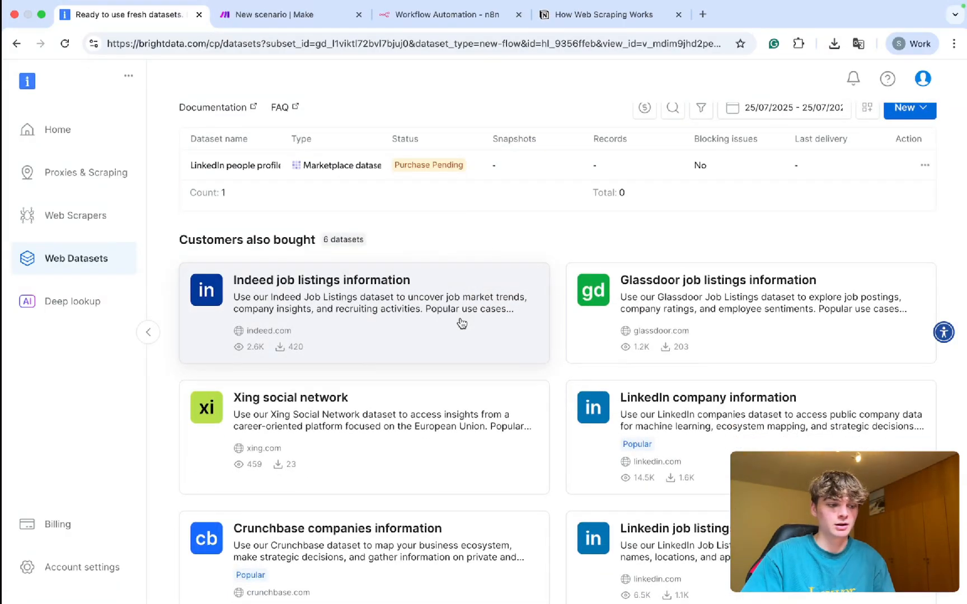
pyautogui.scroll(5, 553, 259)
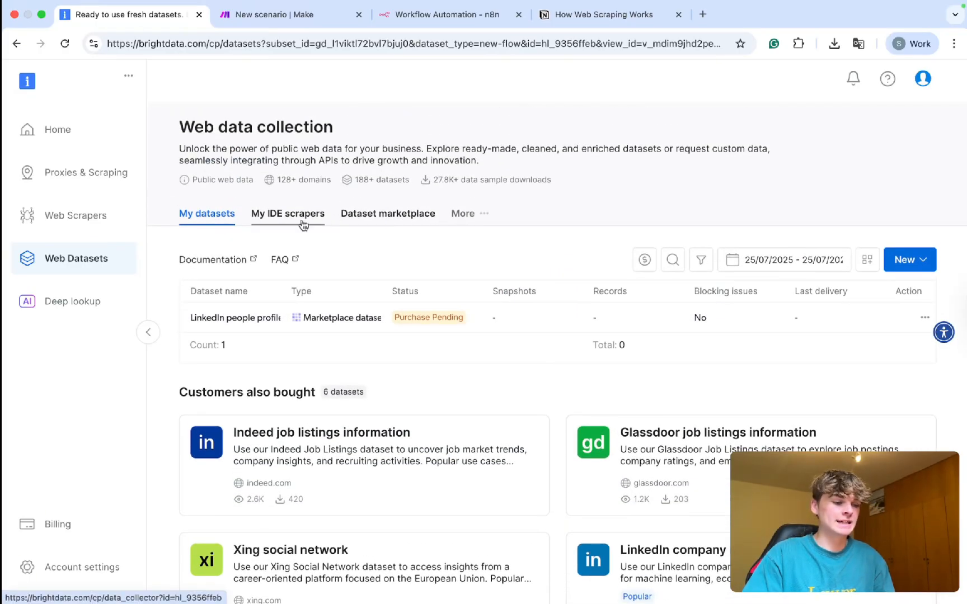
pyautogui.click(303, 223)
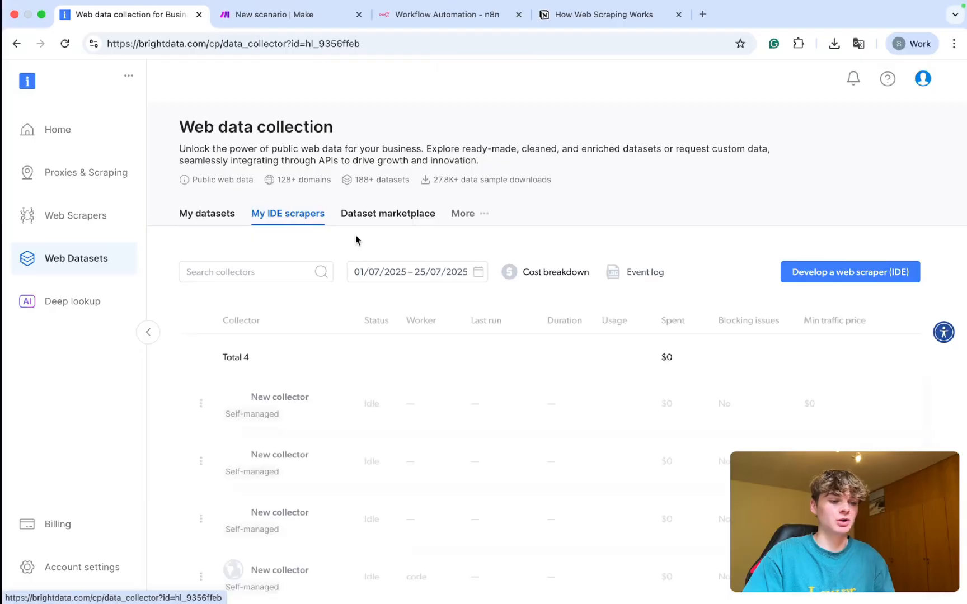
pyautogui.scroll(-2, 355, 243)
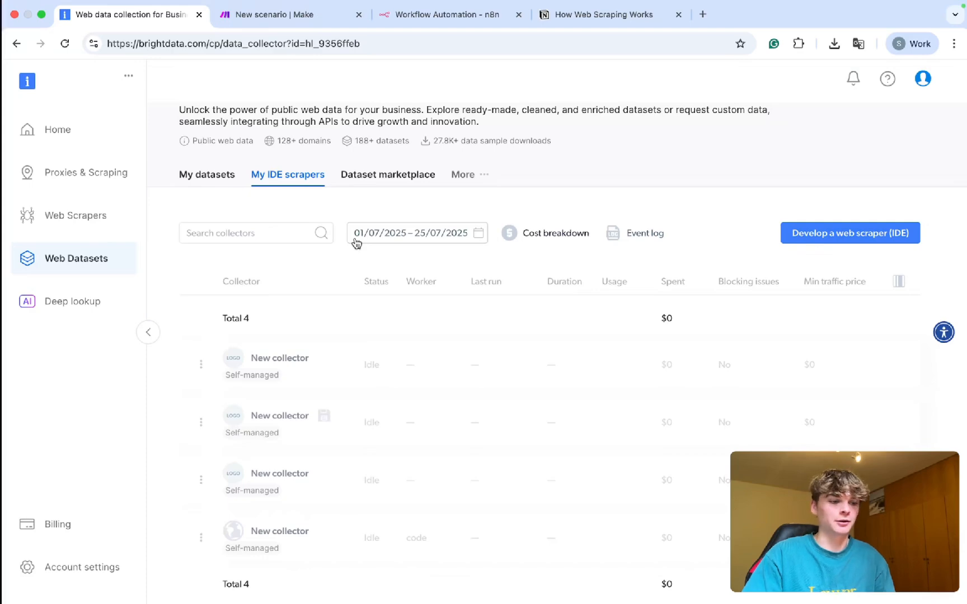
# Step: Browse the Dataset marketplace from the most popular and most recent datasets to e-commerce and business
pyautogui.click(372, 177)
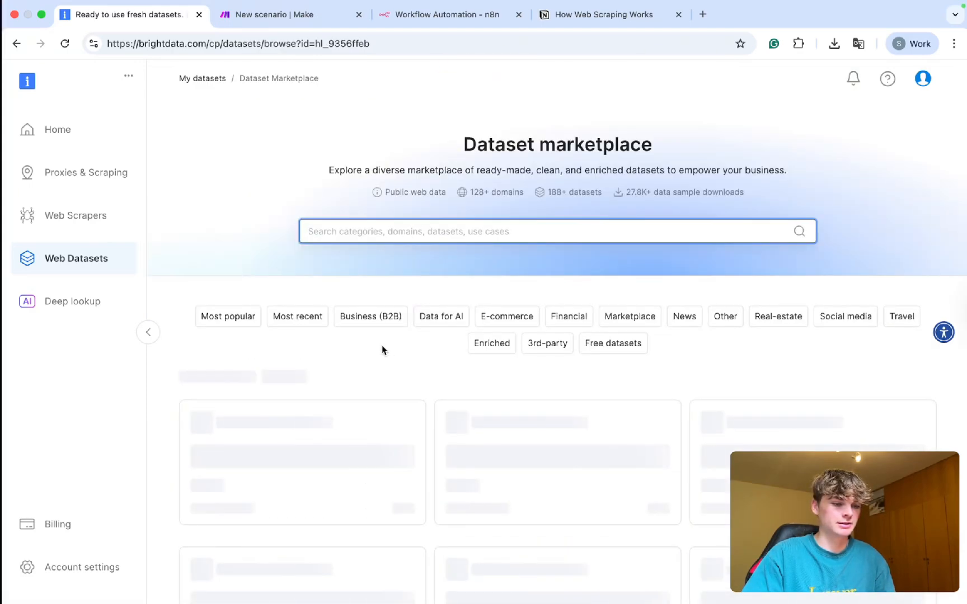
pyautogui.scroll(-1, 382, 348)
pyautogui.scroll(-12, 381, 348)
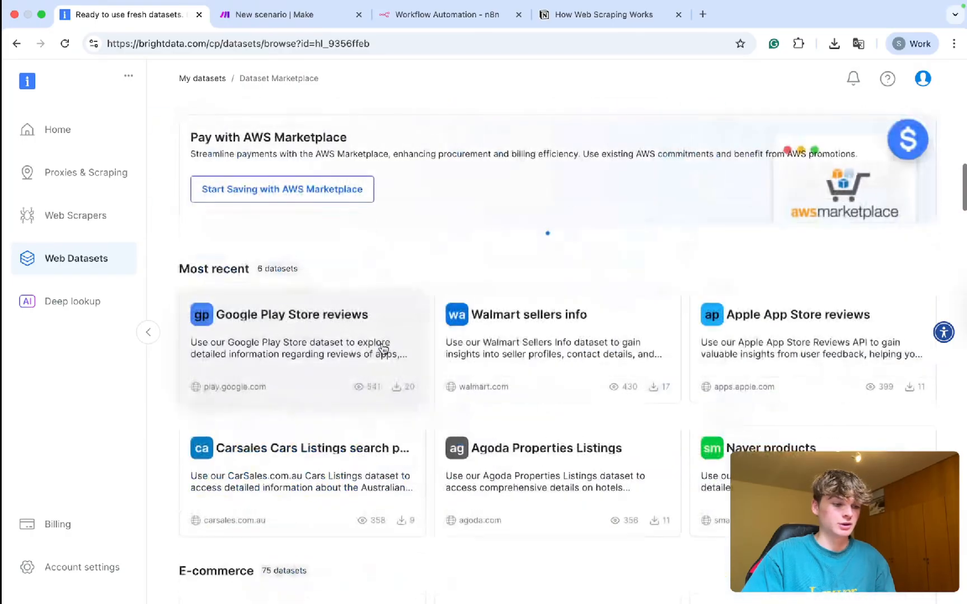
pyautogui.scroll(-5, 524, 272)
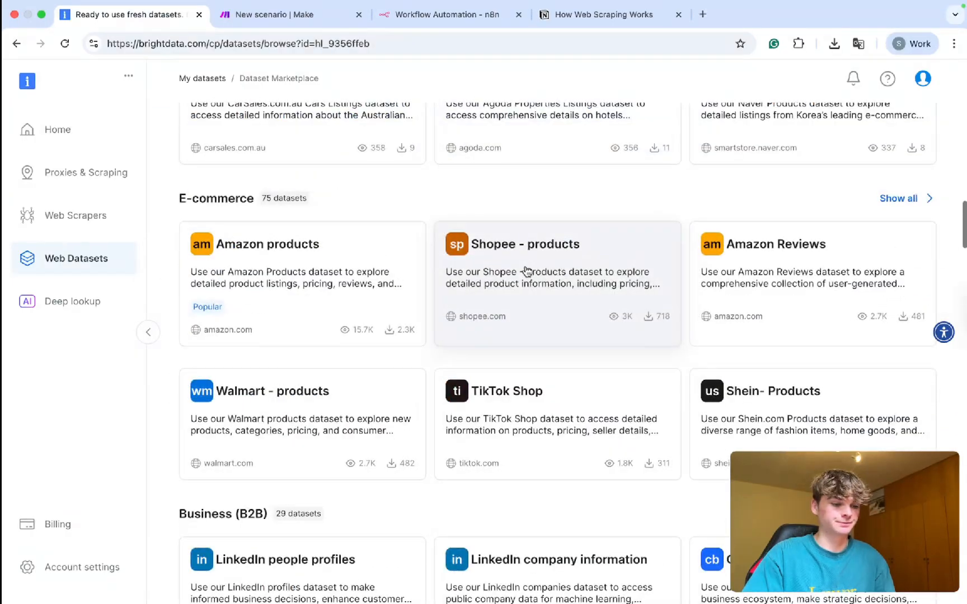
pyautogui.scroll(6, 502, 208)
pyautogui.scroll(10, 502, 207)
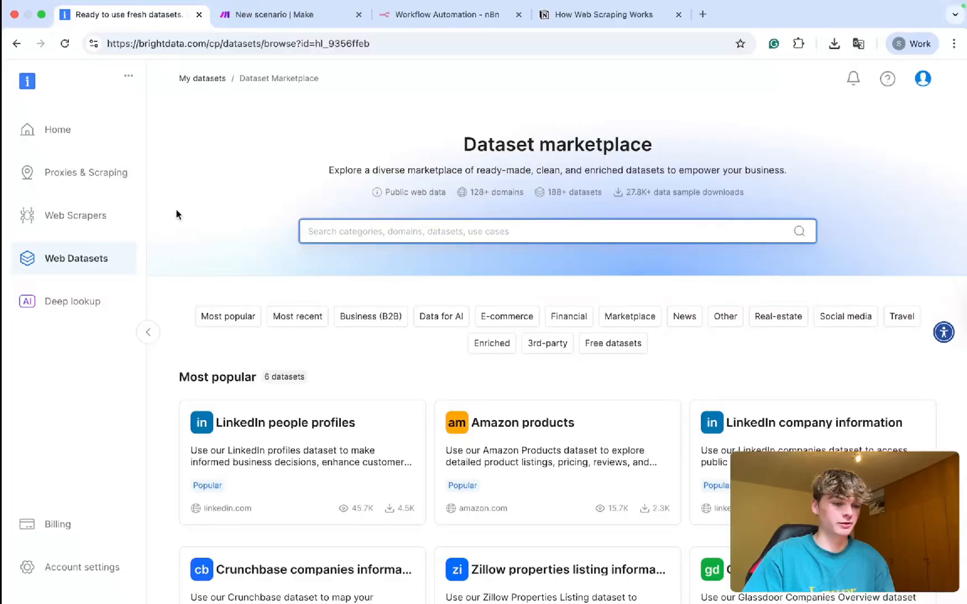
# Step: Go back to My datasets and check which additional sections Web Datasets offers
pyautogui.click(77, 266)
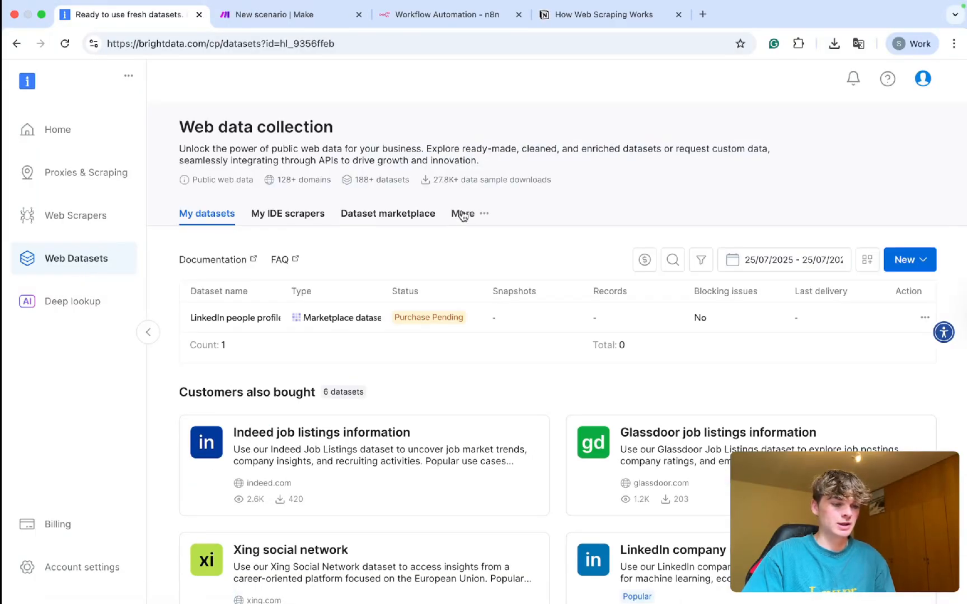
pyautogui.moveTo(462, 215)
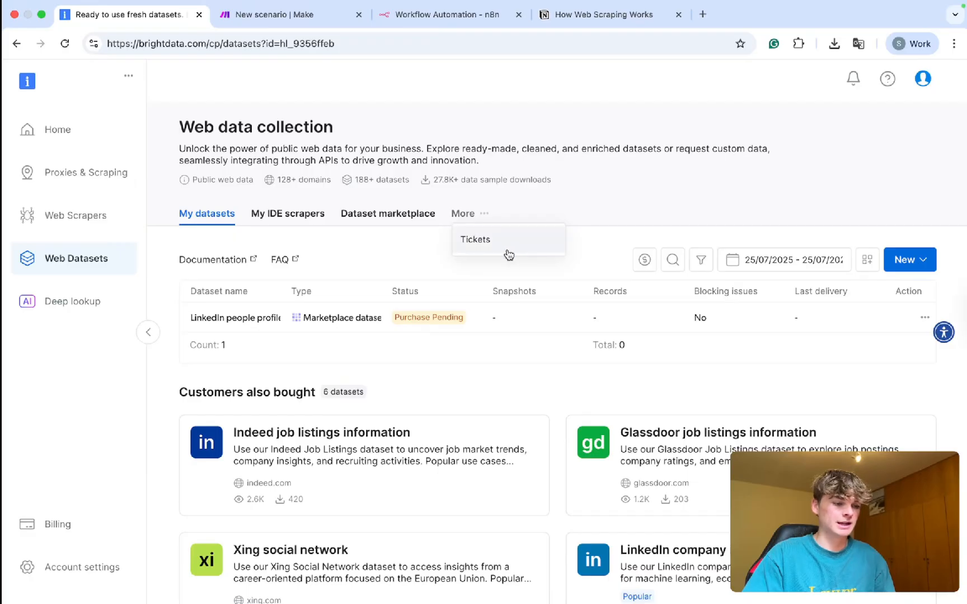
pyautogui.scroll(-1, 330, 254)
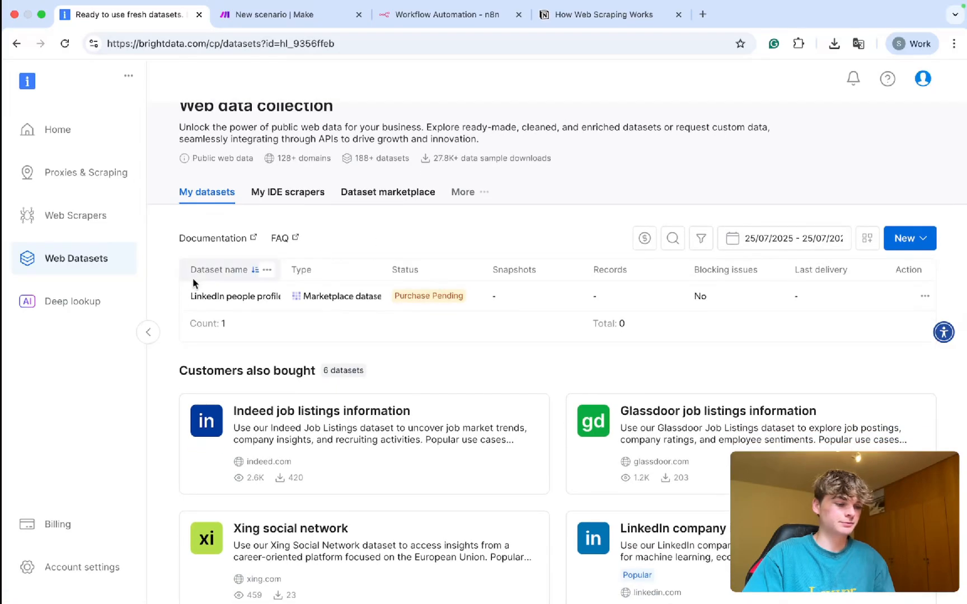
pyautogui.scroll(-1, 166, 308)
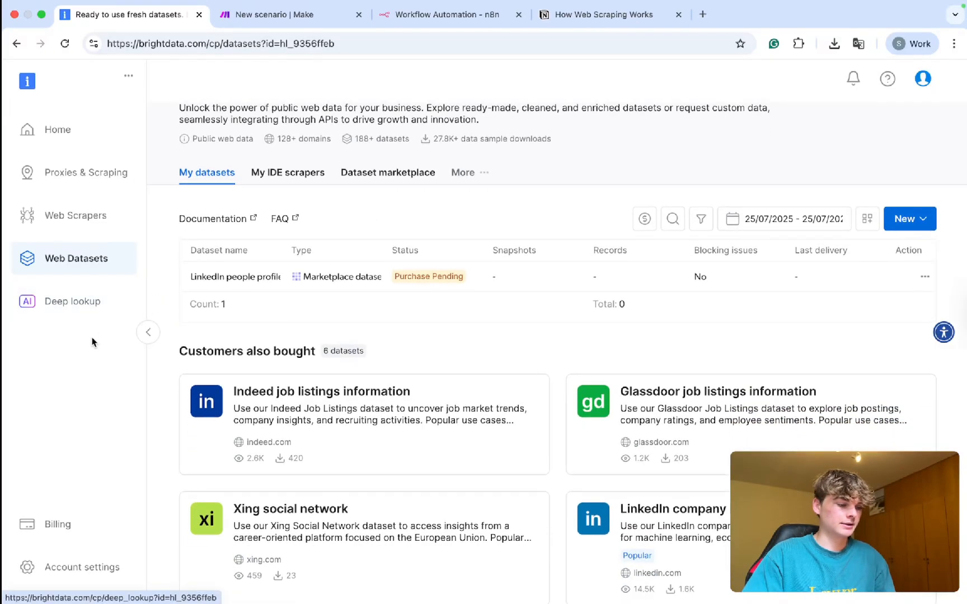
# Step: Open the account settings and examine the API keys and Proxy Manager users under user access
pyautogui.click(92, 565)
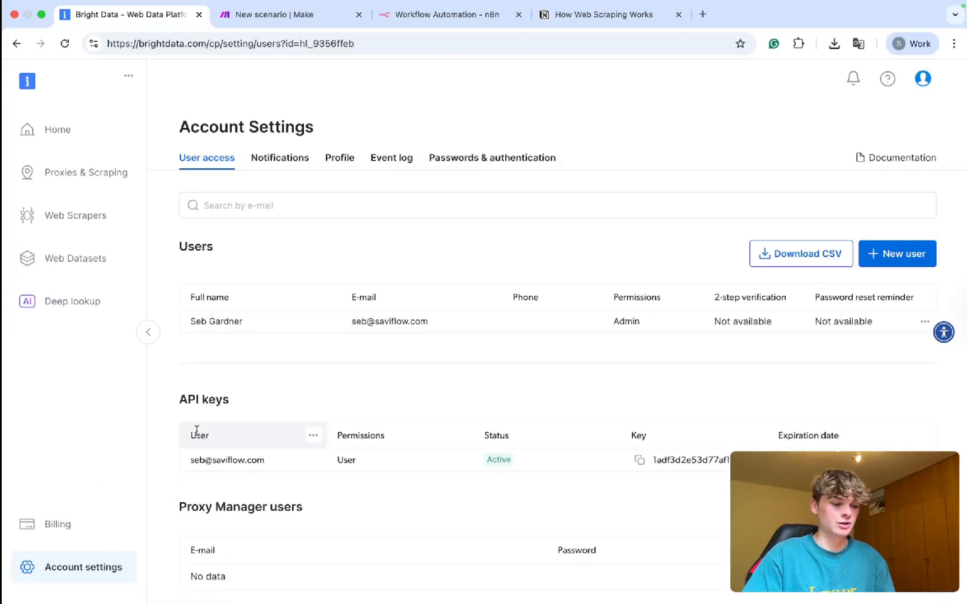
pyautogui.scroll(-1, 231, 386)
pyautogui.moveTo(188, 377); pyautogui.dragTo(249, 383)
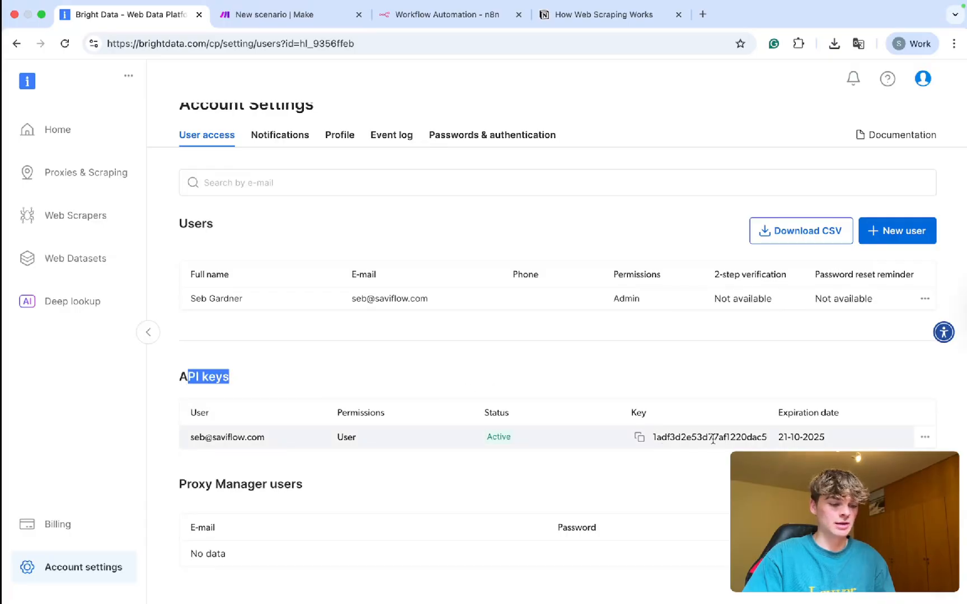
pyautogui.click(533, 485)
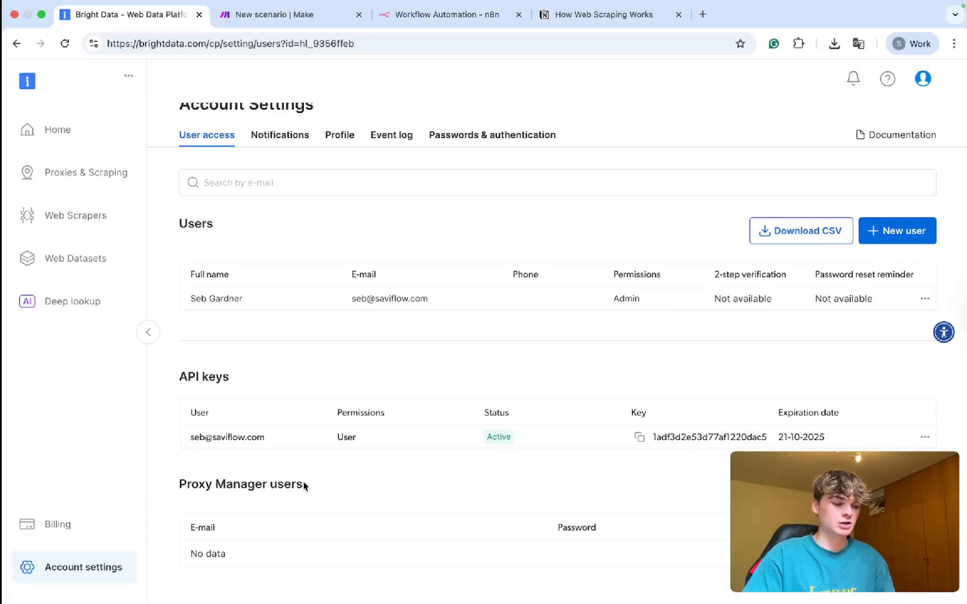
pyautogui.moveTo(305, 486); pyautogui.dragTo(178, 484)
# Step: Glance at the web scraping notes and the new Make scenario, and return to Bright Data's user access settings
pyautogui.click(577, 25)
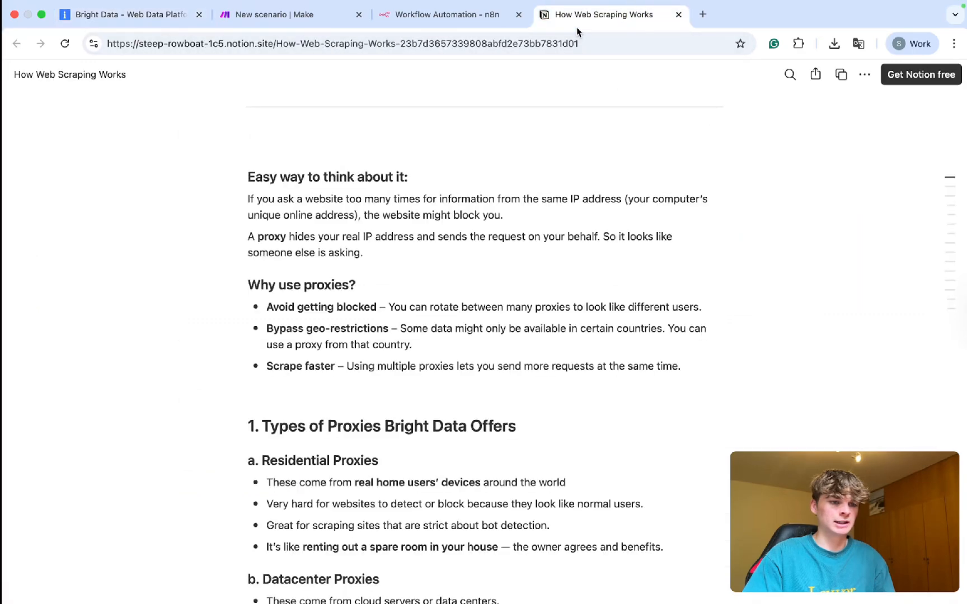
pyautogui.scroll(-2, 443, 277)
pyautogui.click(233, 18)
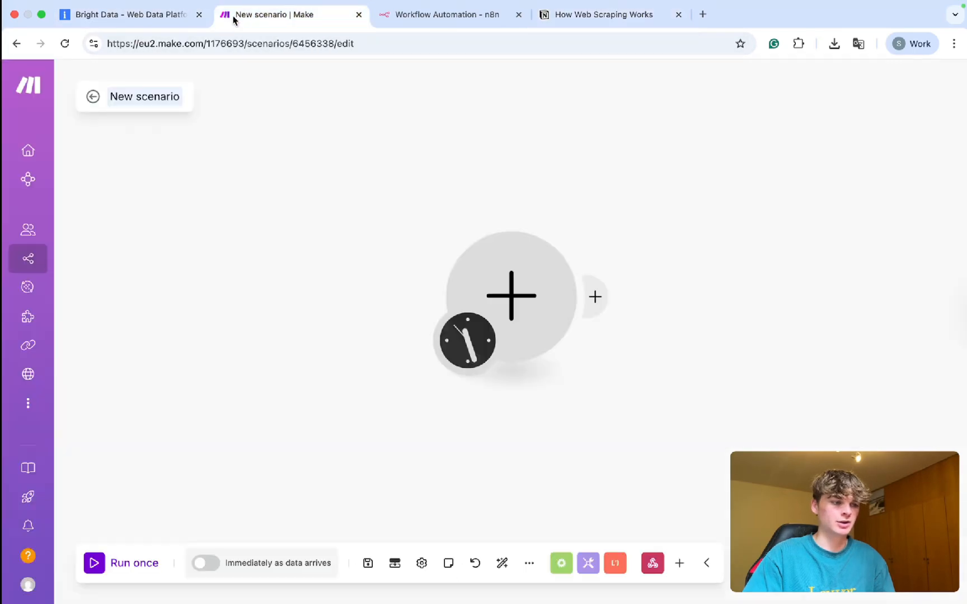
pyautogui.click(138, 14)
pyautogui.click(583, 491)
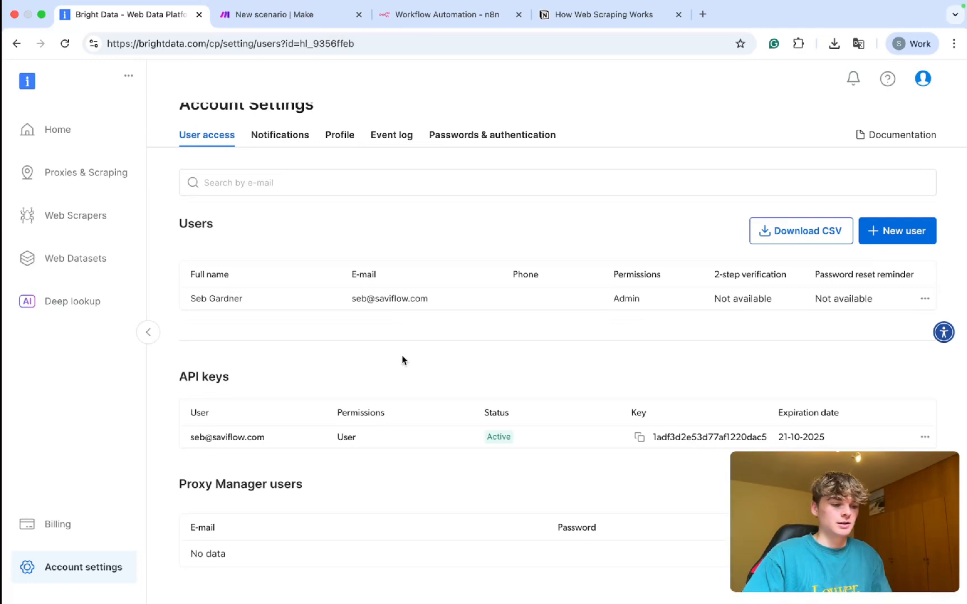
pyautogui.scroll(1, 395, 348)
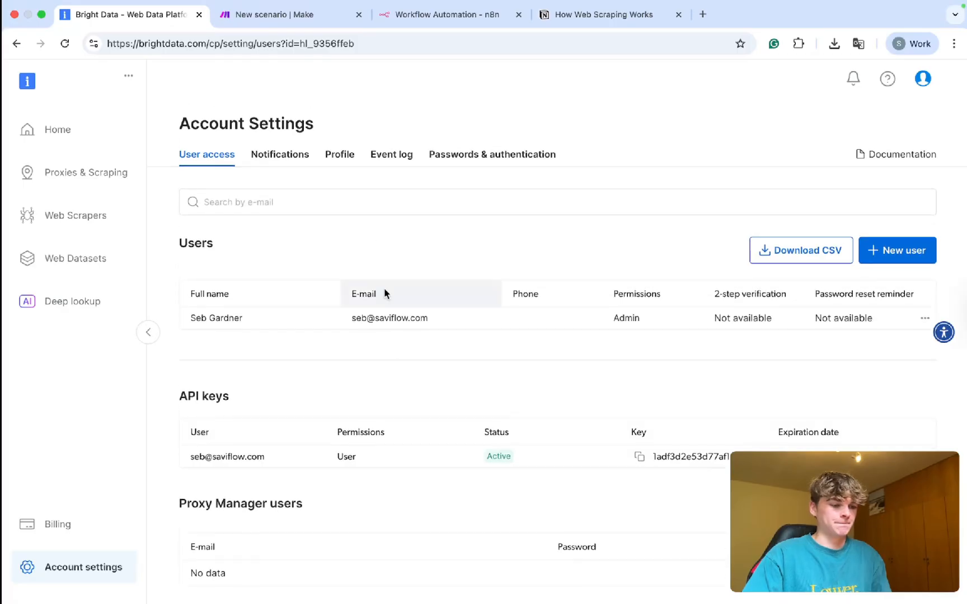
# Step: Open the account's notification settings and review the webhook configuration and API notifications entries
pyautogui.click(280, 161)
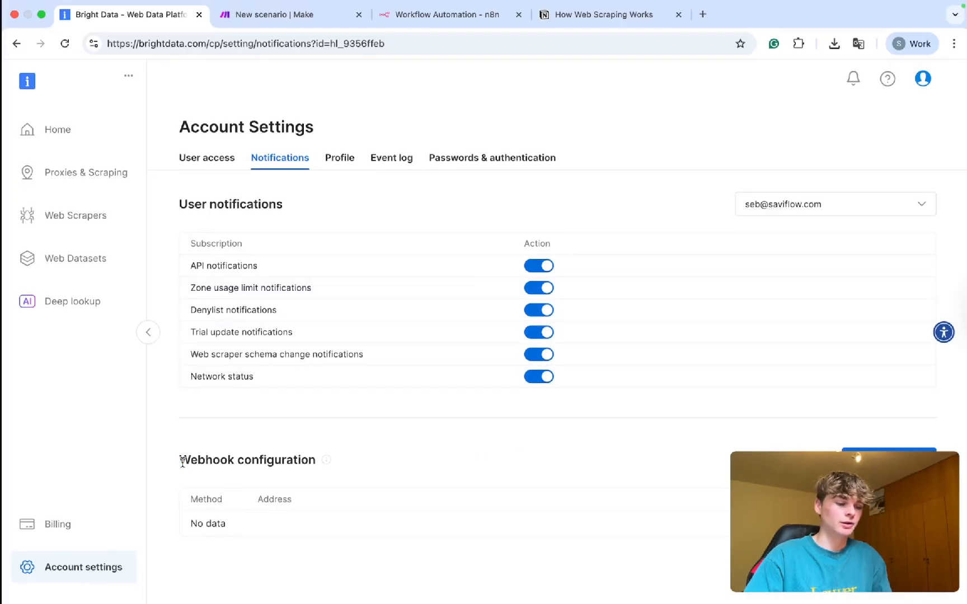
pyautogui.moveTo(182, 462); pyautogui.dragTo(310, 460)
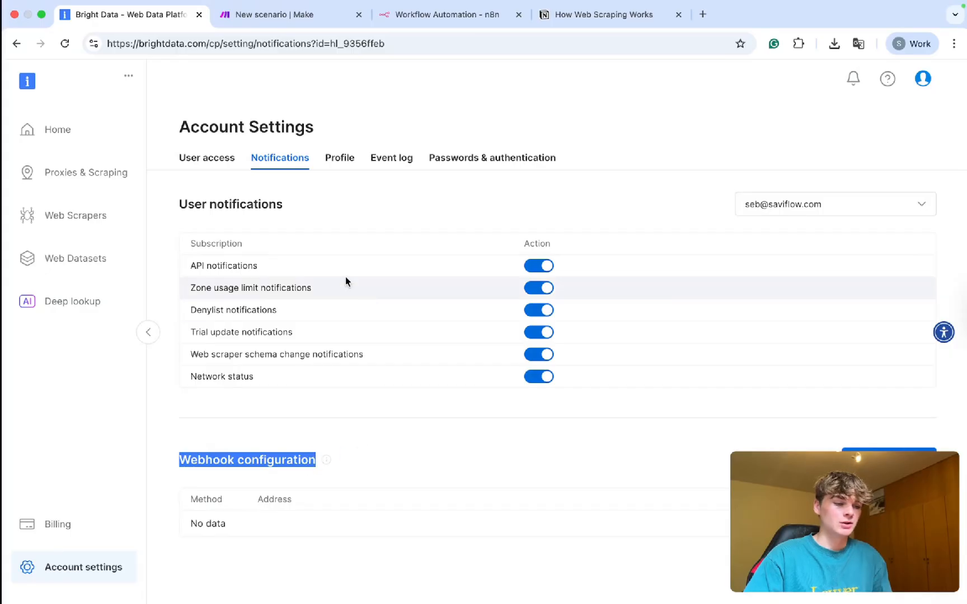
pyautogui.moveTo(258, 268); pyautogui.dragTo(192, 268)
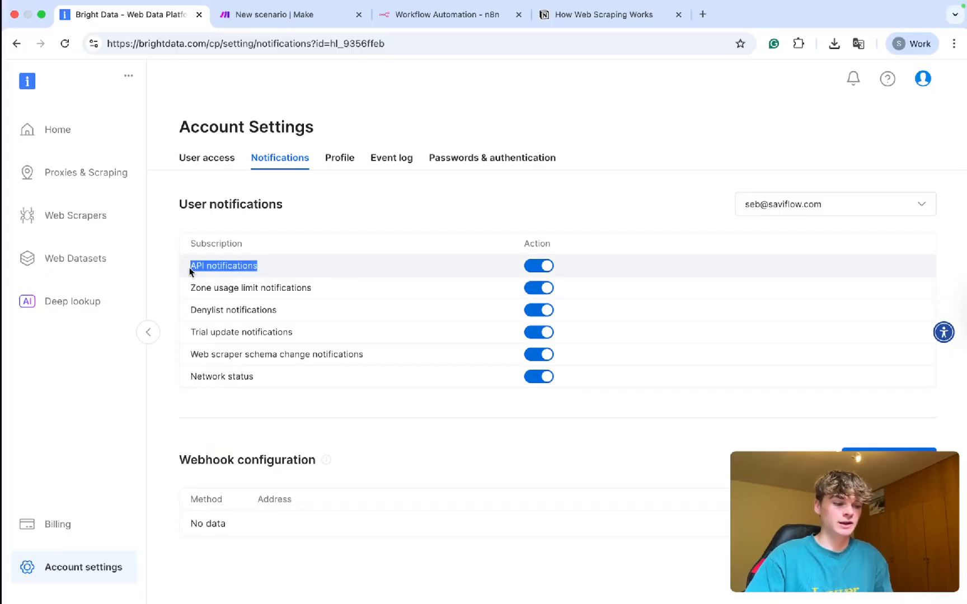
# Step: Inspect the form for adding a webhook, with its URL and request method, and dismiss it without activating anything
pyautogui.click(893, 451)
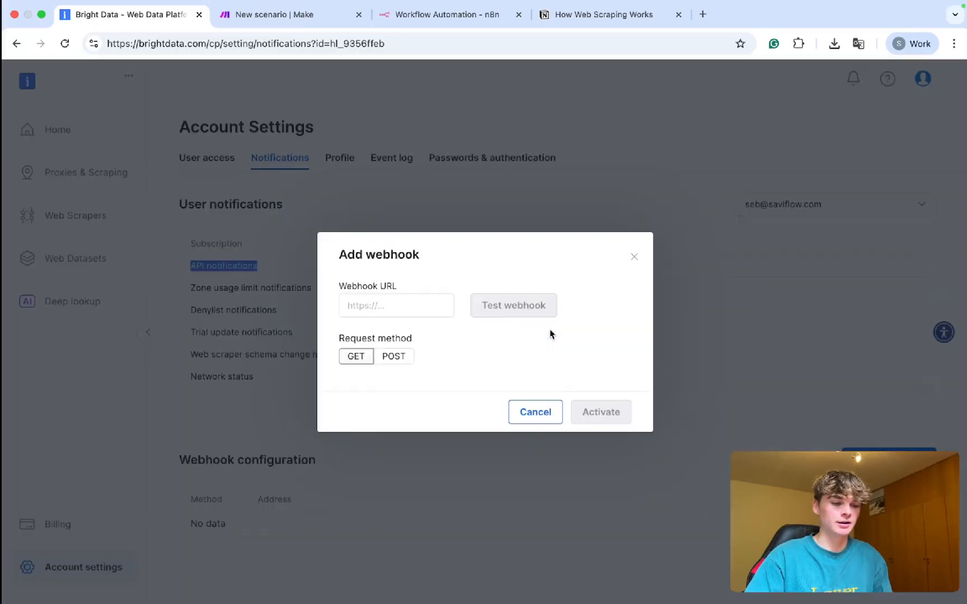
pyautogui.click(414, 302)
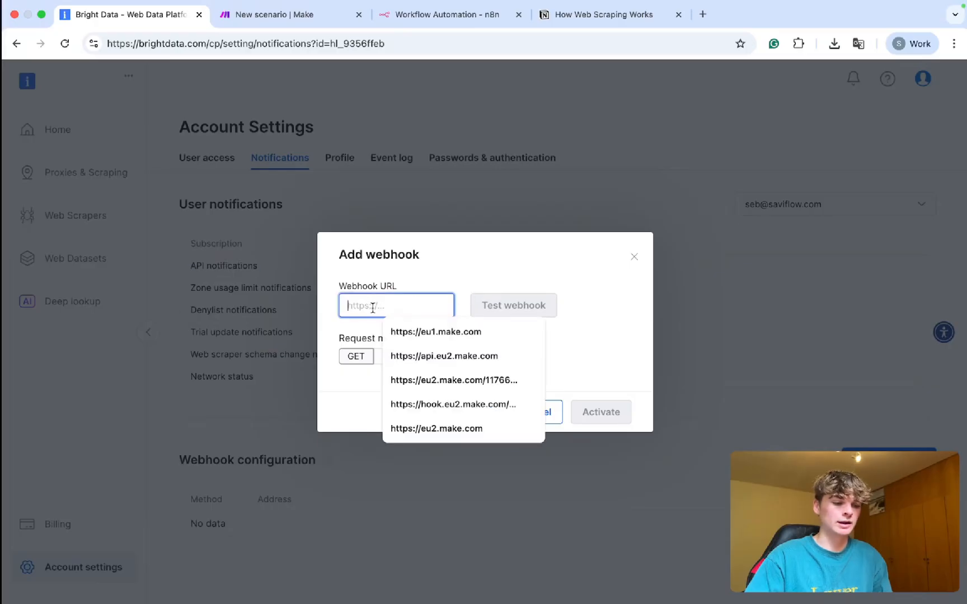
pyautogui.click(367, 332)
pyautogui.click(438, 353)
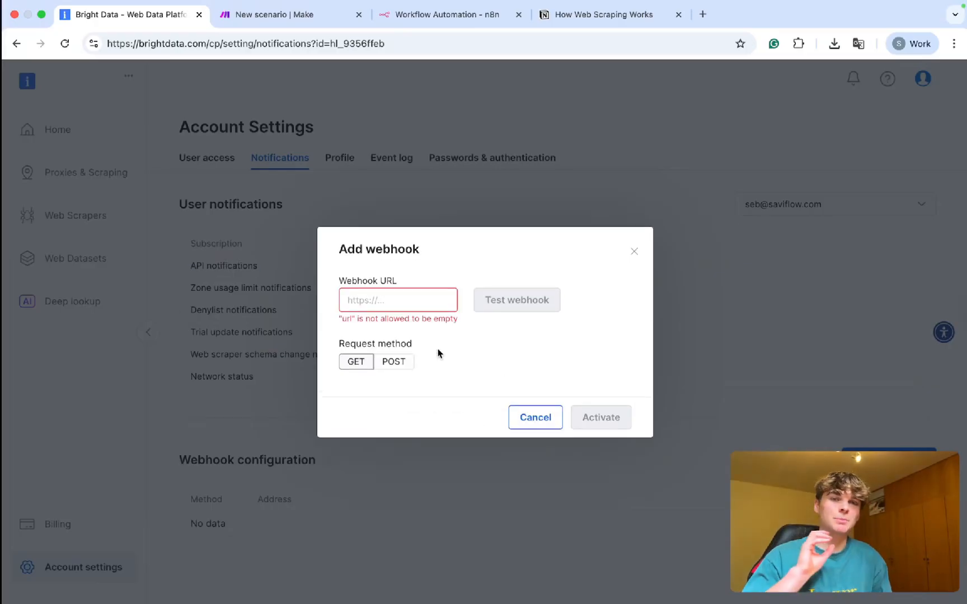
pyautogui.click(634, 251)
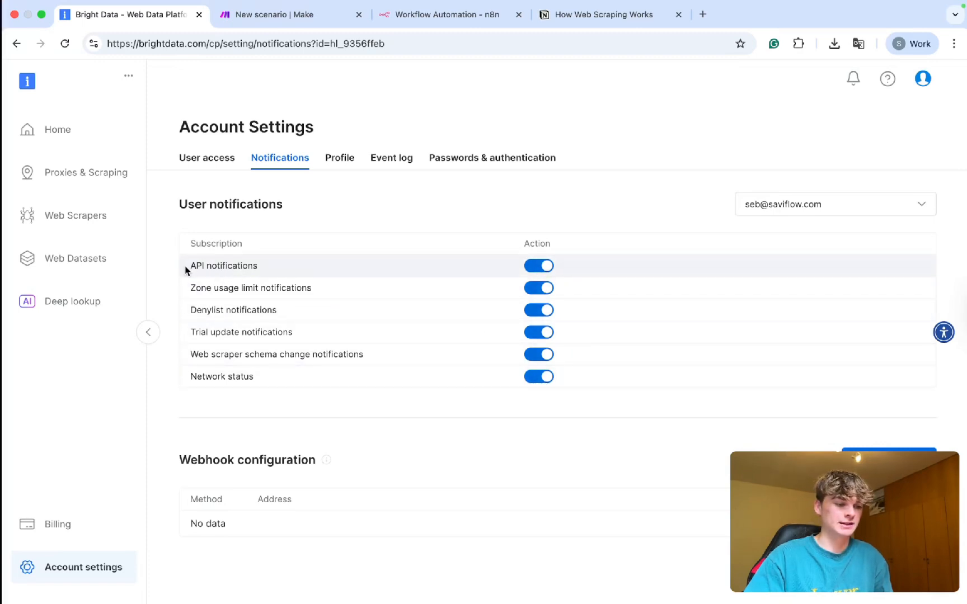
# Step: Review the user notification subscriptions from API notifications to network status, and look over the account's Profile settings
pyautogui.moveTo(185, 270); pyautogui.dragTo(313, 376)
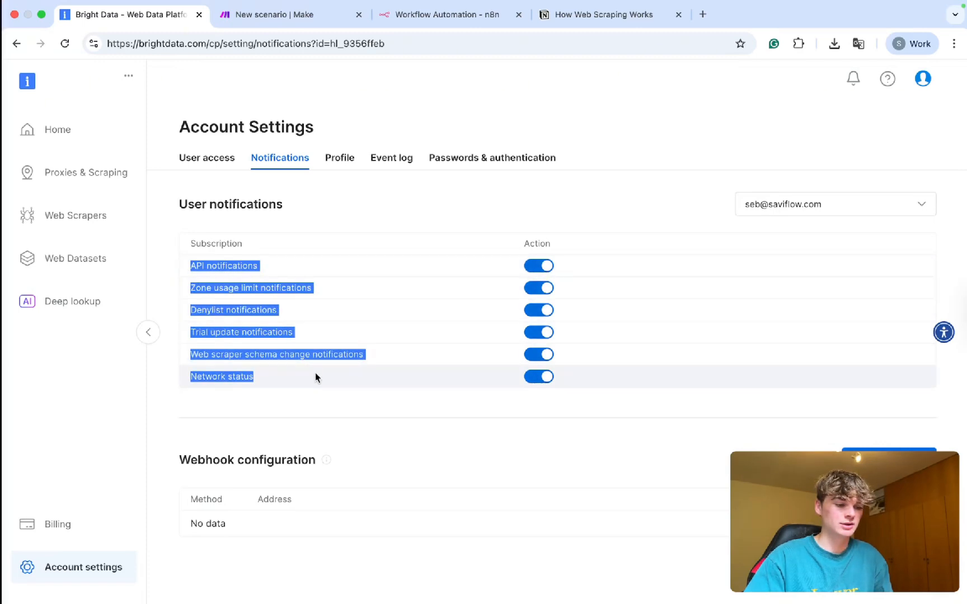
pyautogui.click(494, 454)
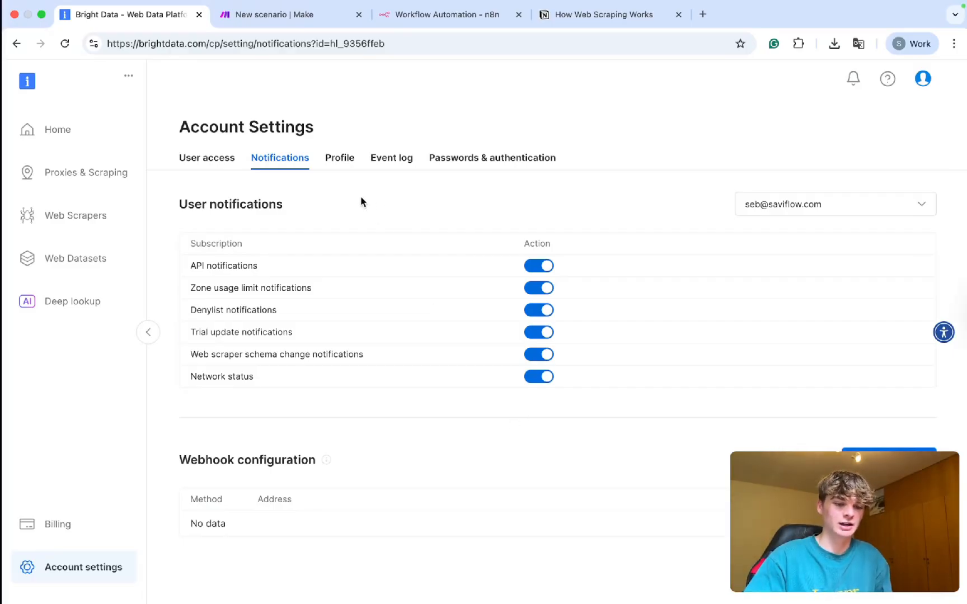
pyautogui.click(340, 172)
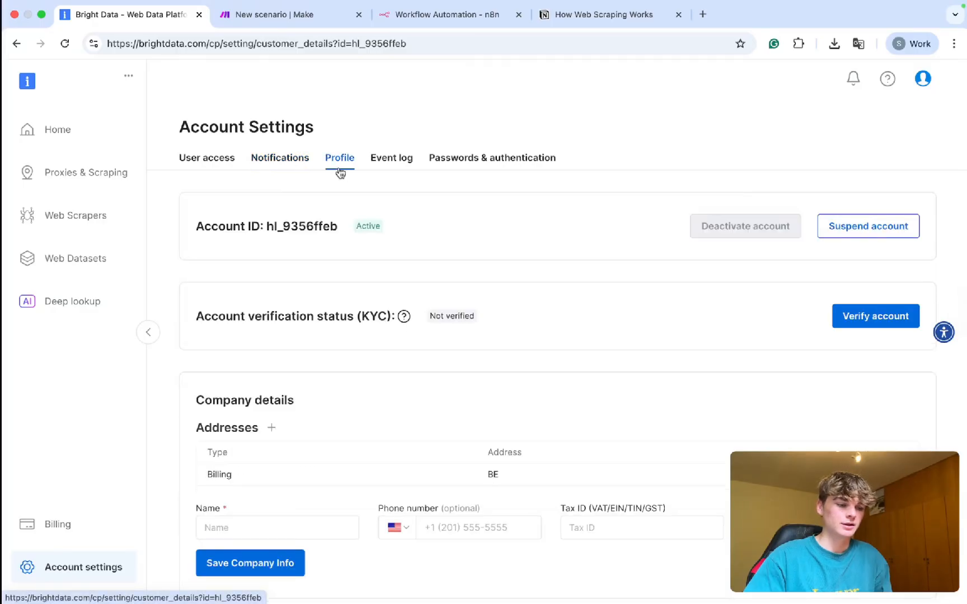
pyautogui.scroll(-1, 365, 255)
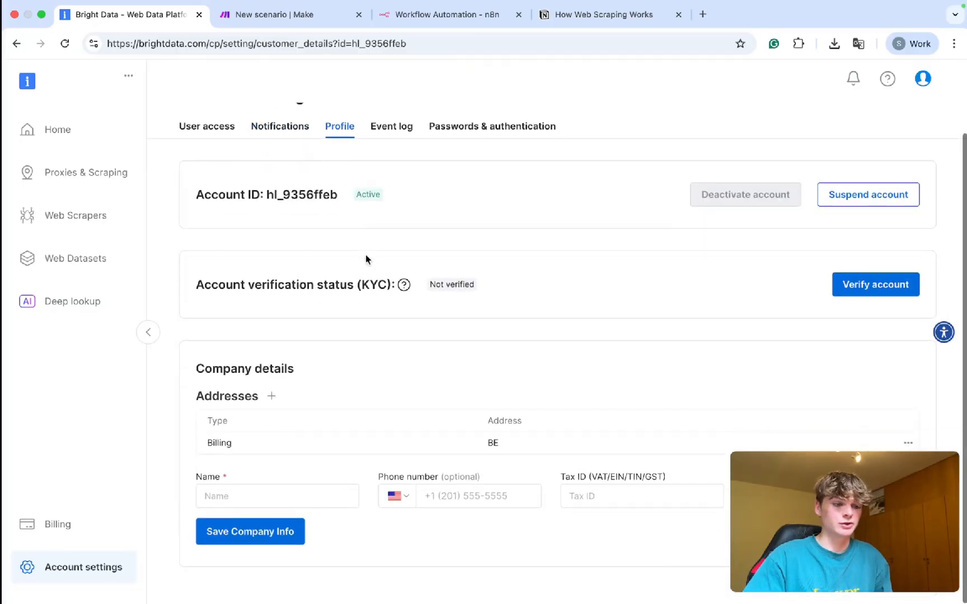
# Step: Examine the account's event log and go back to the user access settings
pyautogui.click(385, 127)
pyautogui.scroll(-2, 388, 235)
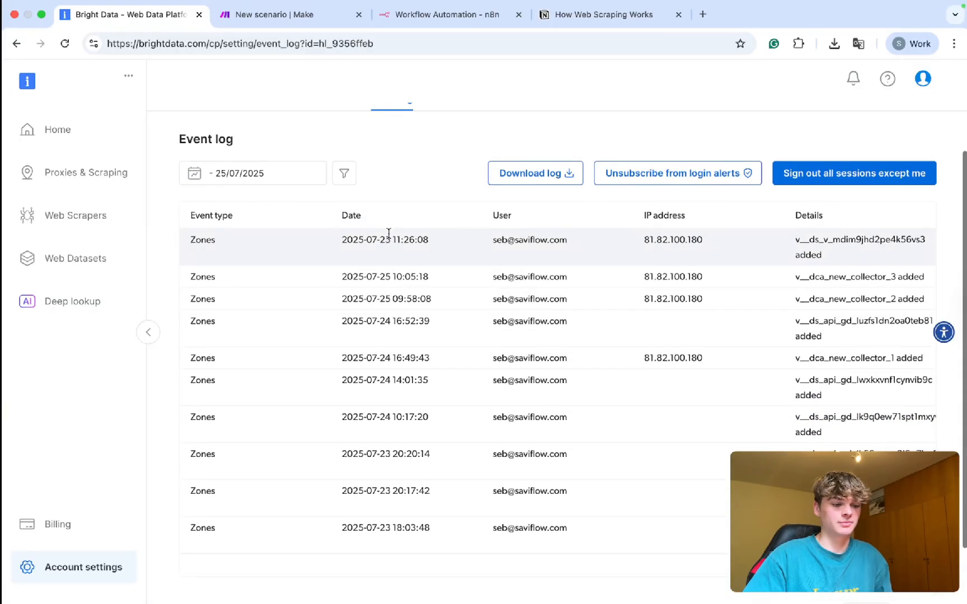
pyautogui.scroll(-2, 386, 213)
pyautogui.scroll(4, 386, 213)
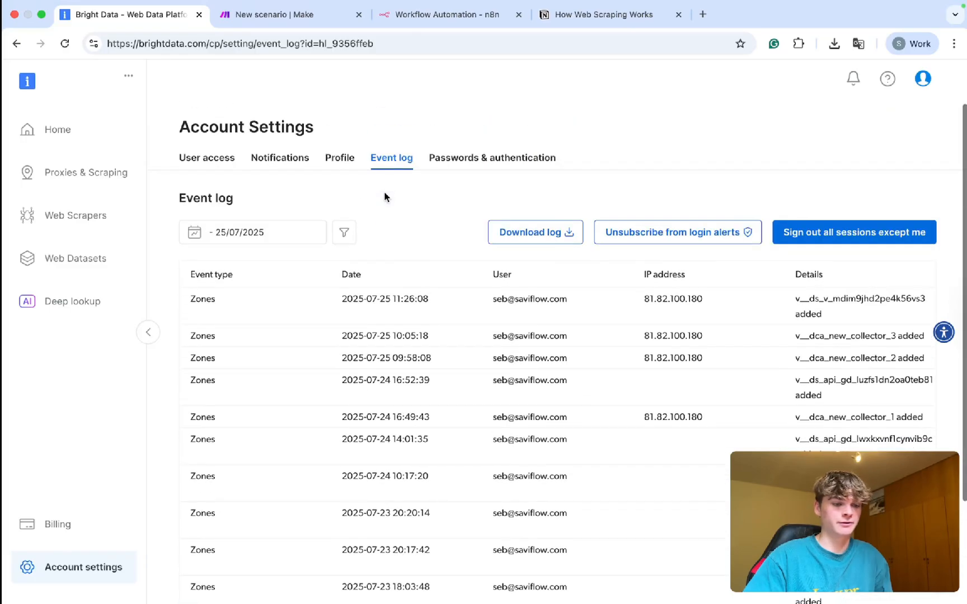
pyautogui.click(215, 160)
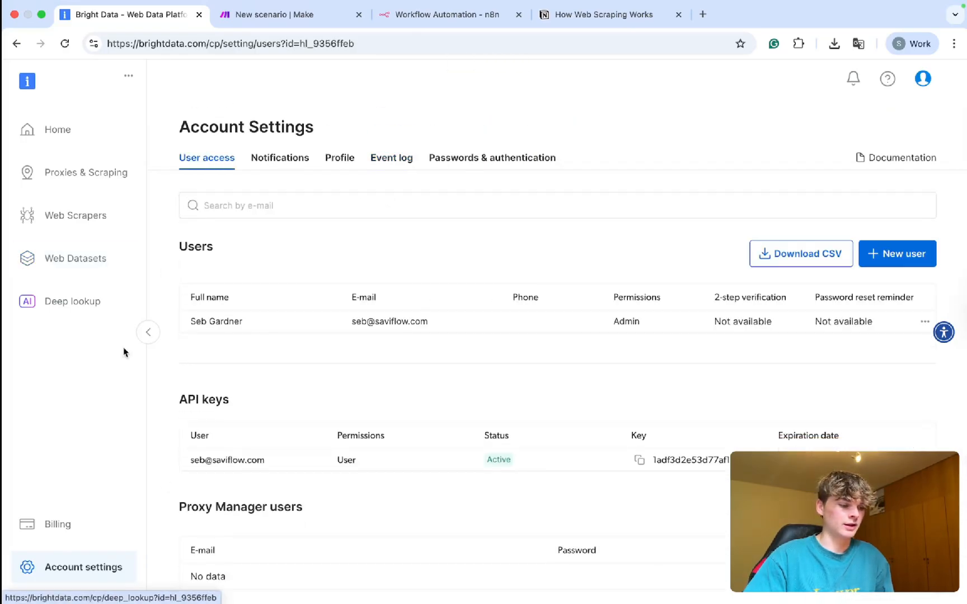
# Step: Go to the Web Scrapers Library and open the linkedin.com scrapers from the most popular sites
pyautogui.click(70, 217)
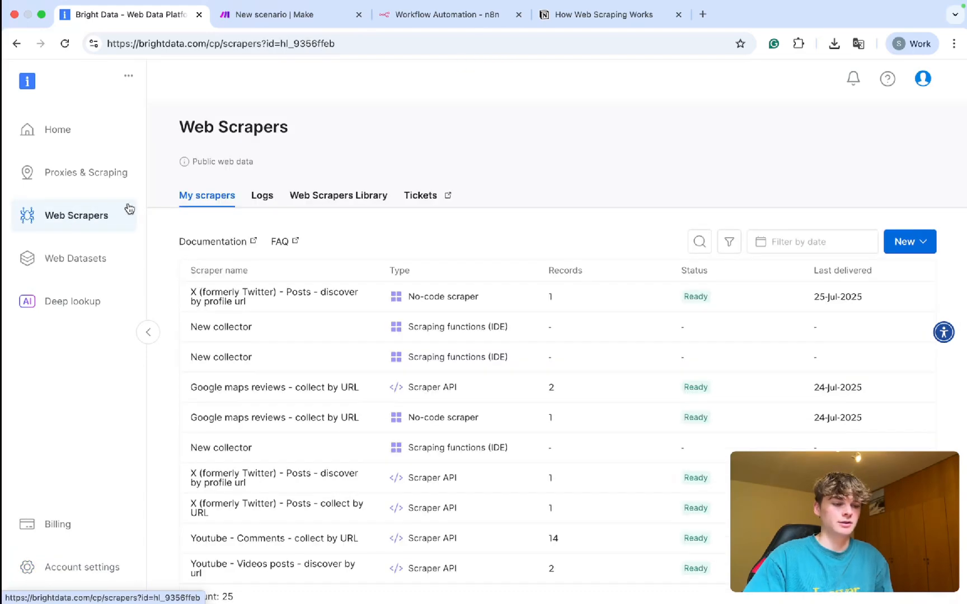
pyautogui.click(317, 195)
pyautogui.scroll(-5, 439, 255)
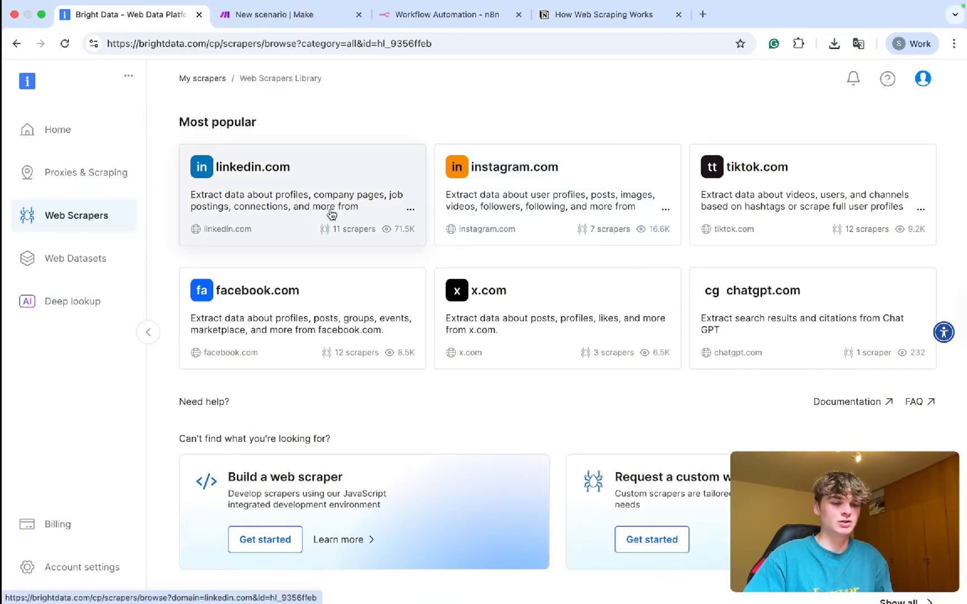
pyautogui.click(331, 215)
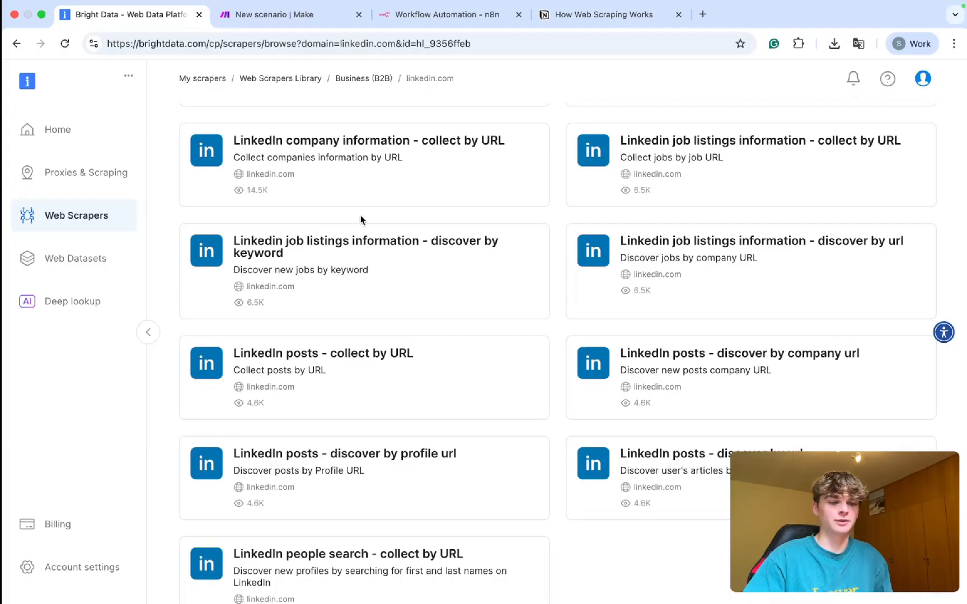
# Step: Look through the available LinkedIn scrapers for people profiles, company information, job listings and posts
pyautogui.scroll(3, 455, 270)
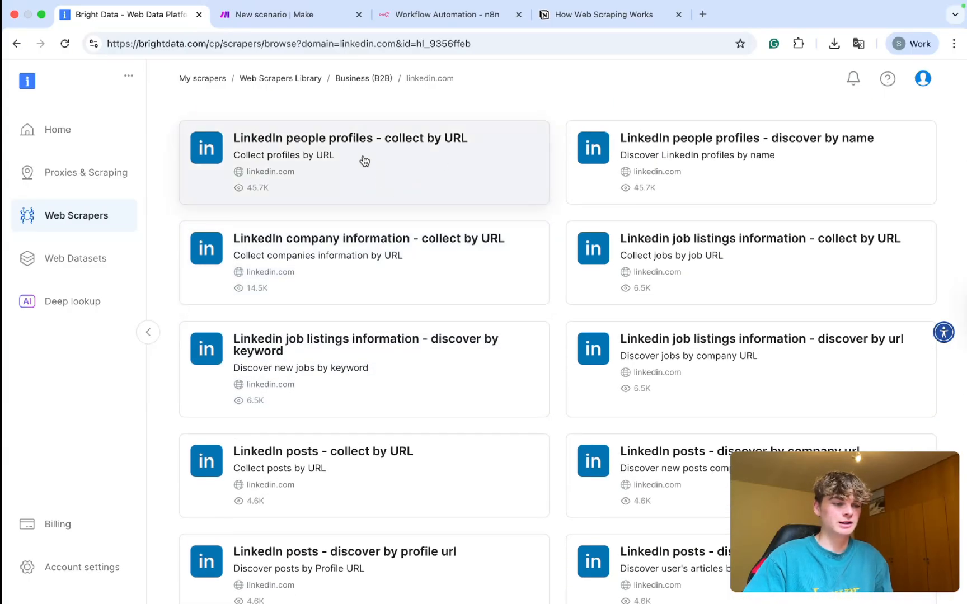
pyautogui.scroll(-1, 364, 161)
pyautogui.scroll(2, 362, 158)
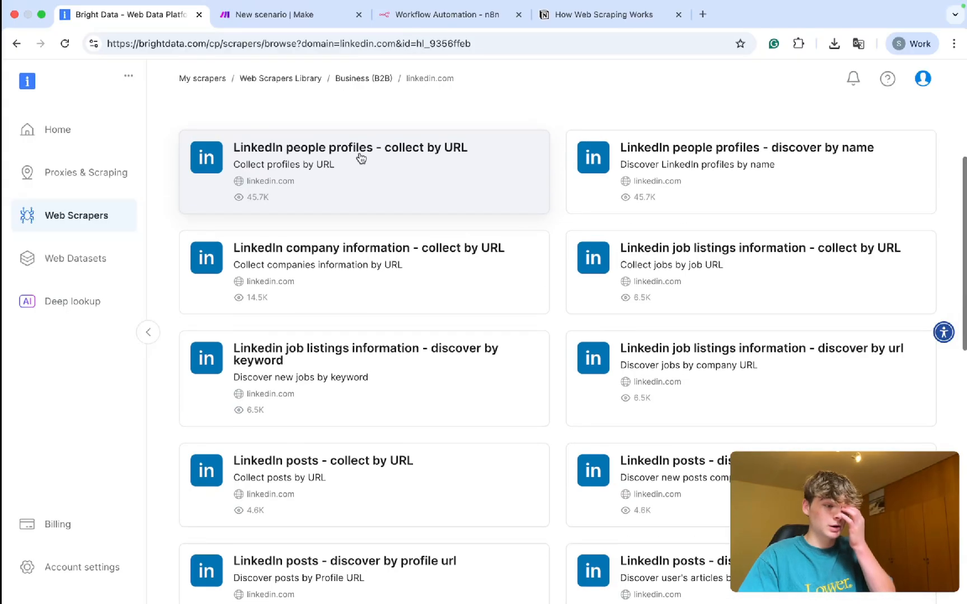
pyautogui.scroll(-2, 663, 424)
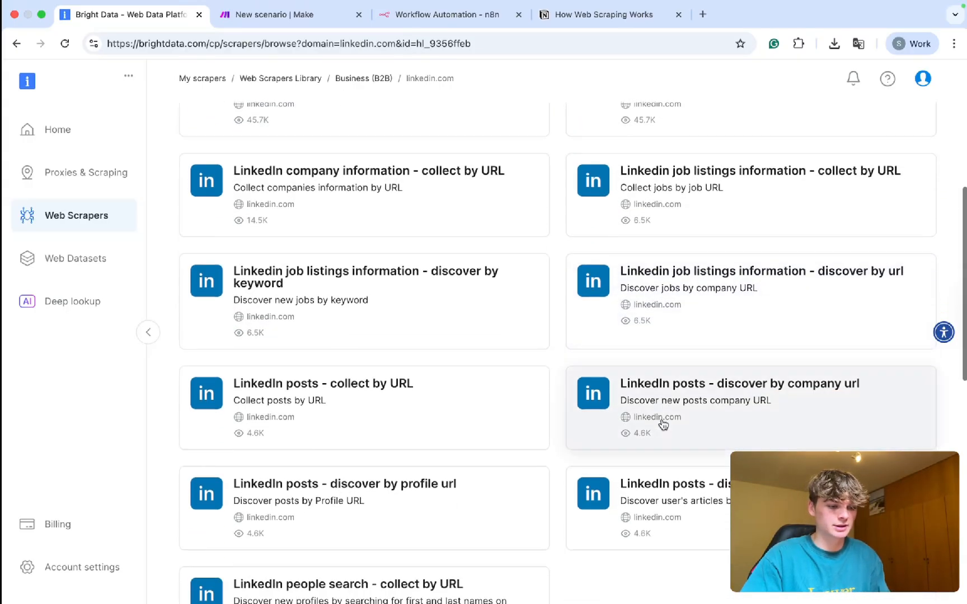
# Step: Examine the ready-to-use LinkedIn datasets listed below the scrapers
pyautogui.scroll(-10, 663, 424)
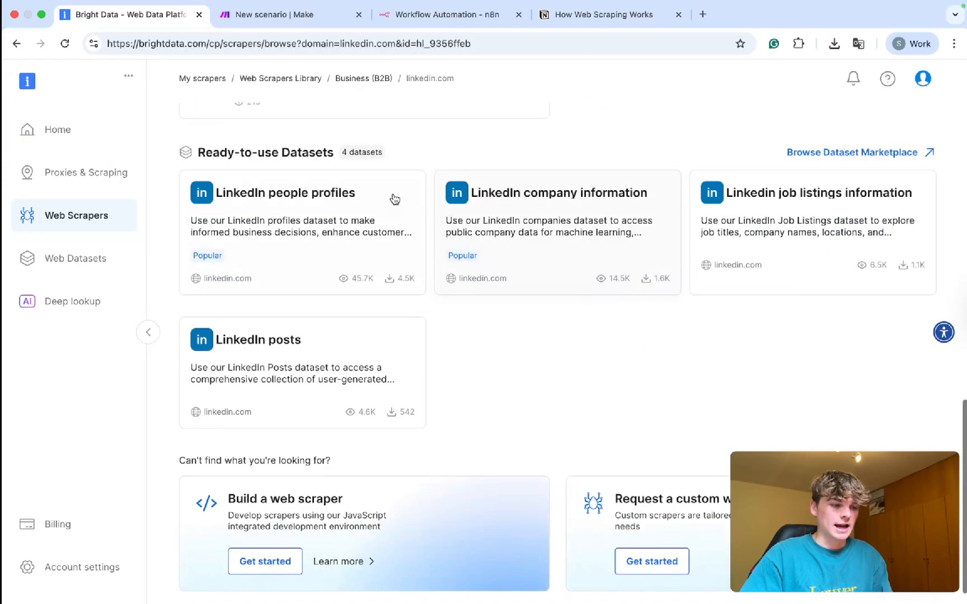
pyautogui.scroll(1, 394, 199)
pyautogui.moveTo(197, 168); pyautogui.dragTo(338, 168)
pyautogui.click(626, 163)
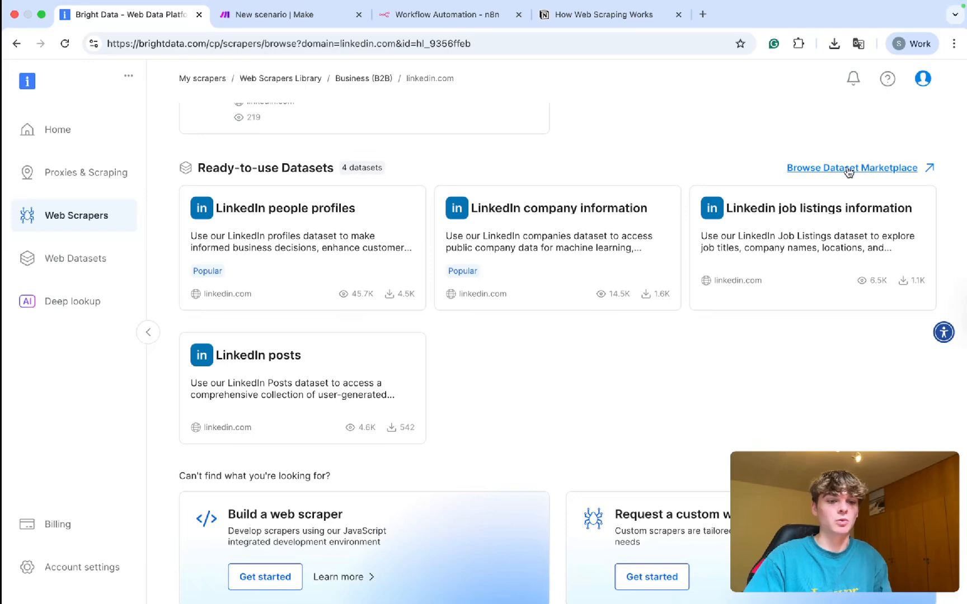
pyautogui.scroll(-1, 609, 173)
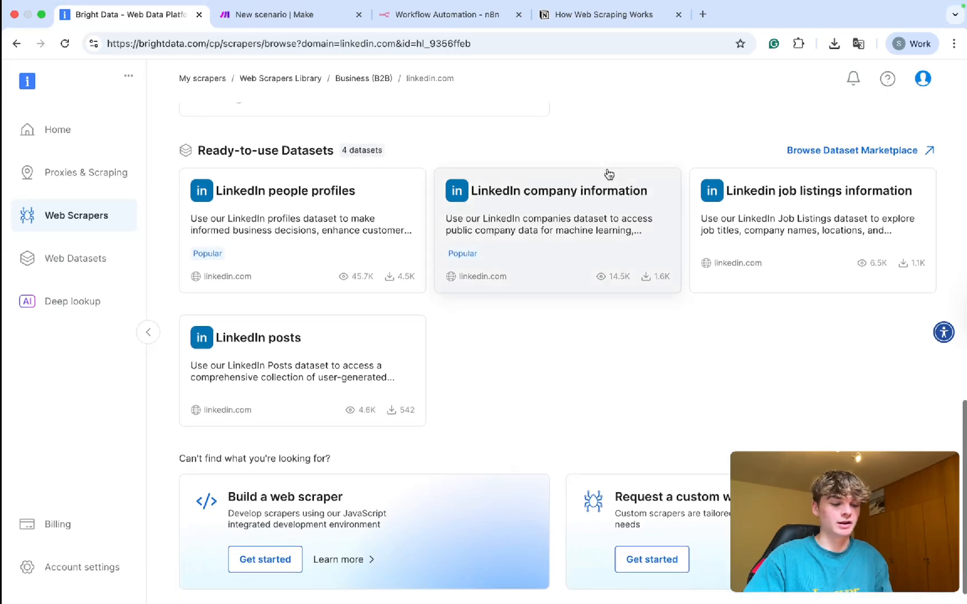
# Step: Open the "LinkedIn people profiles - collect by URL" scraper as a No-Code Scraper
pyautogui.scroll(4, 609, 173)
pyautogui.scroll(8, 608, 173)
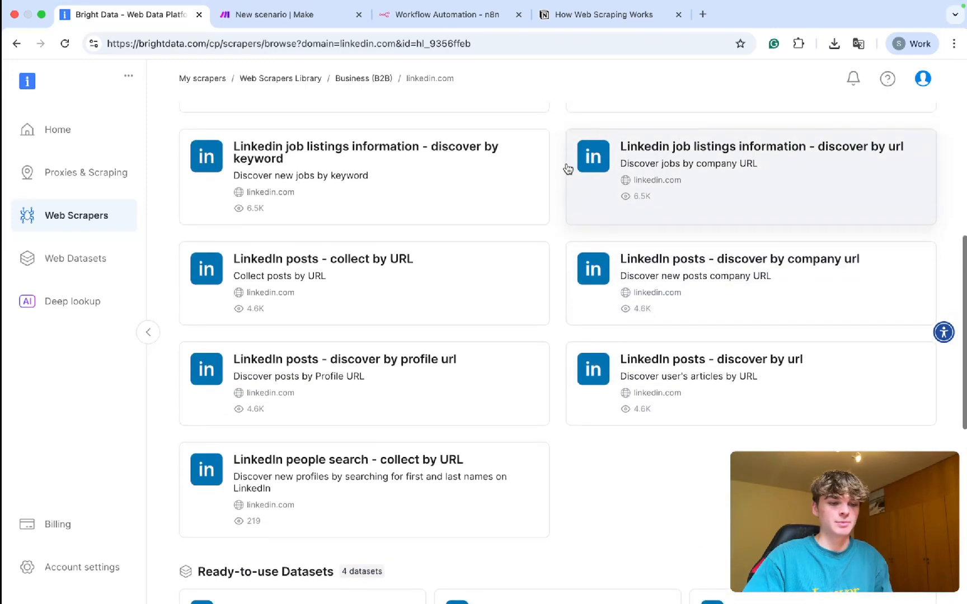
pyautogui.scroll(2, 556, 168)
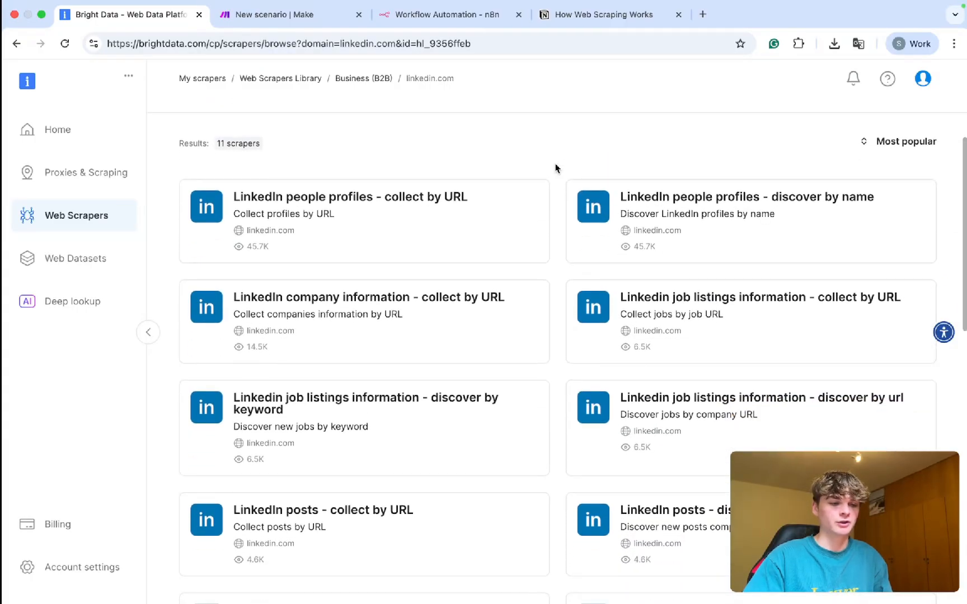
pyautogui.scroll(-1, 556, 167)
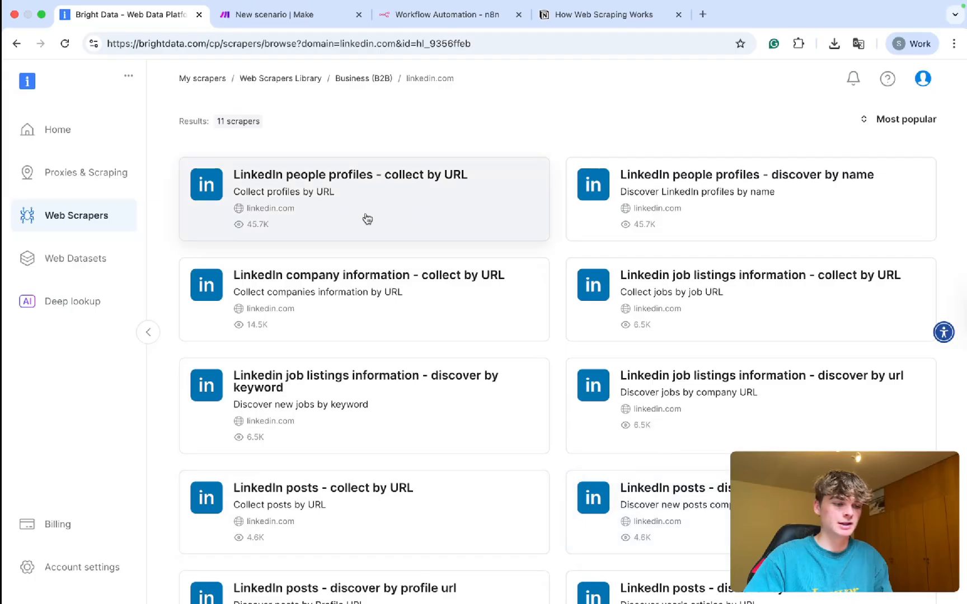
pyautogui.click(420, 203)
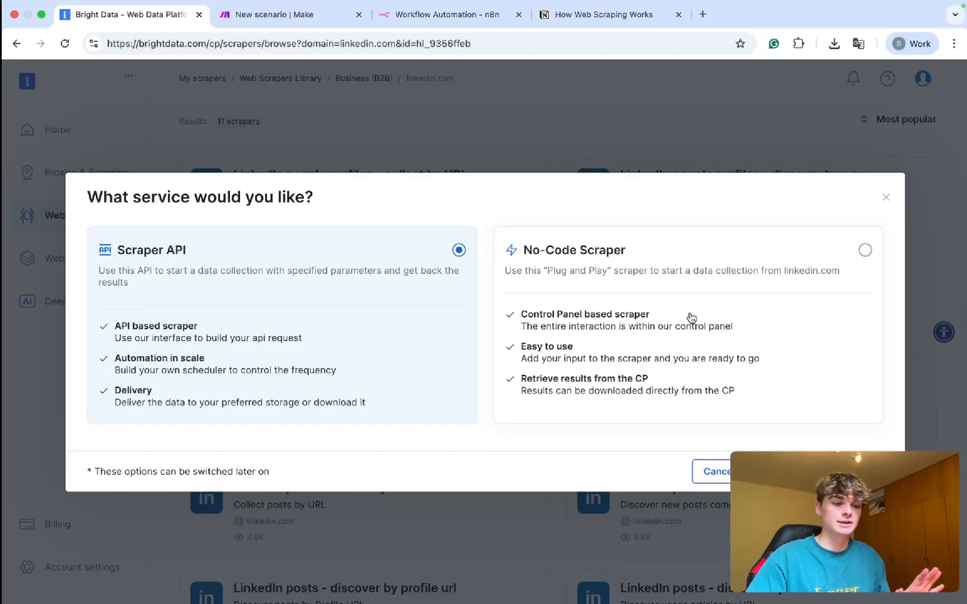
pyautogui.click(645, 317)
pyautogui.click(818, 472)
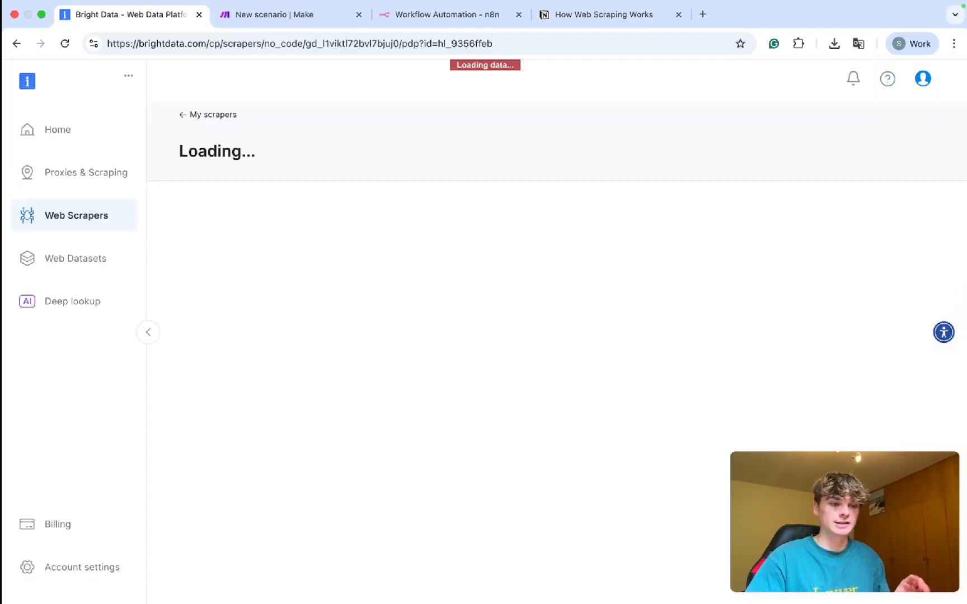
# Step: Review the LinkedIn people profiles scraper's limitations, input URLs and collection options
pyautogui.scroll(-1, 527, 382)
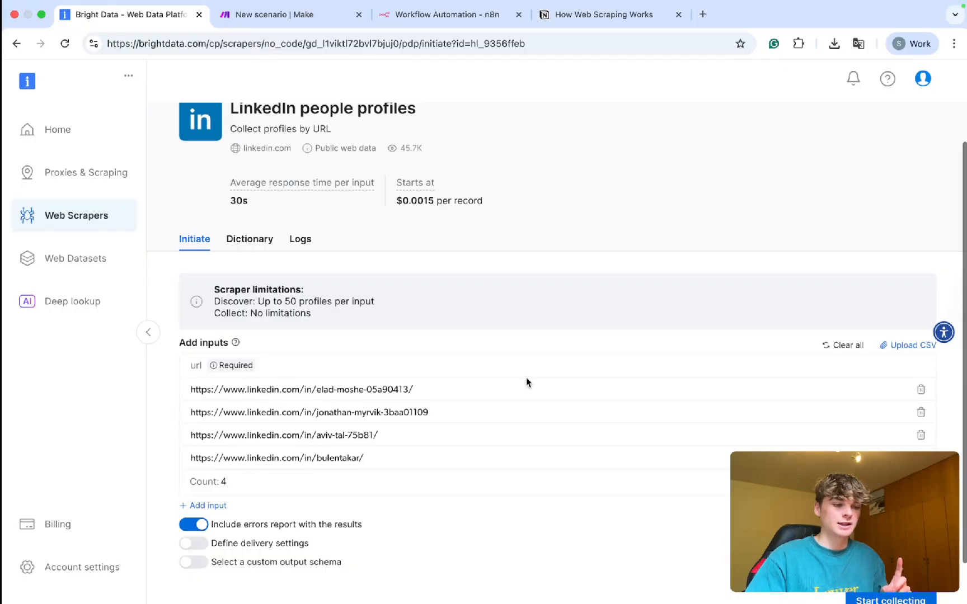
pyautogui.scroll(1, 474, 341)
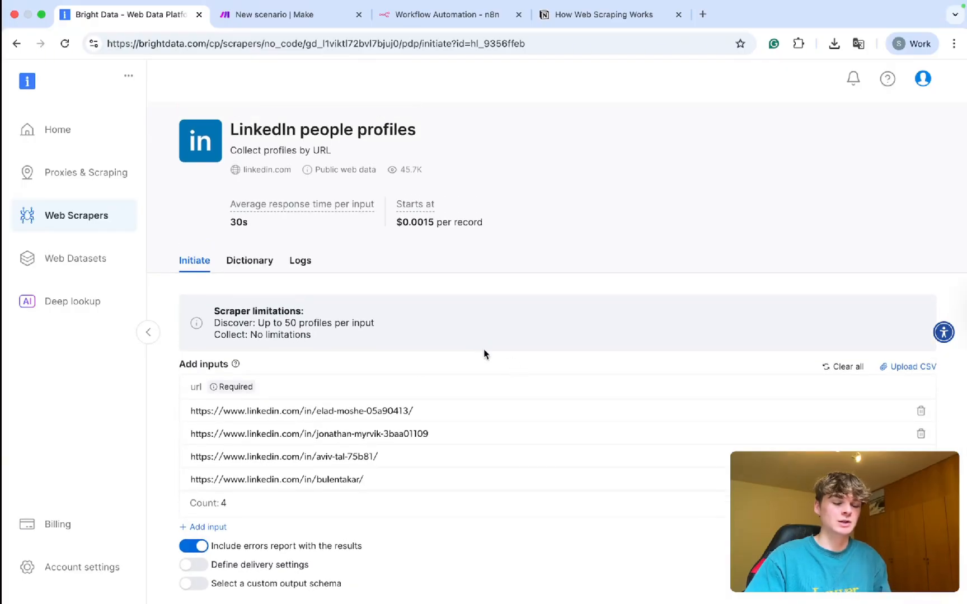
pyautogui.scroll(-2, 485, 355)
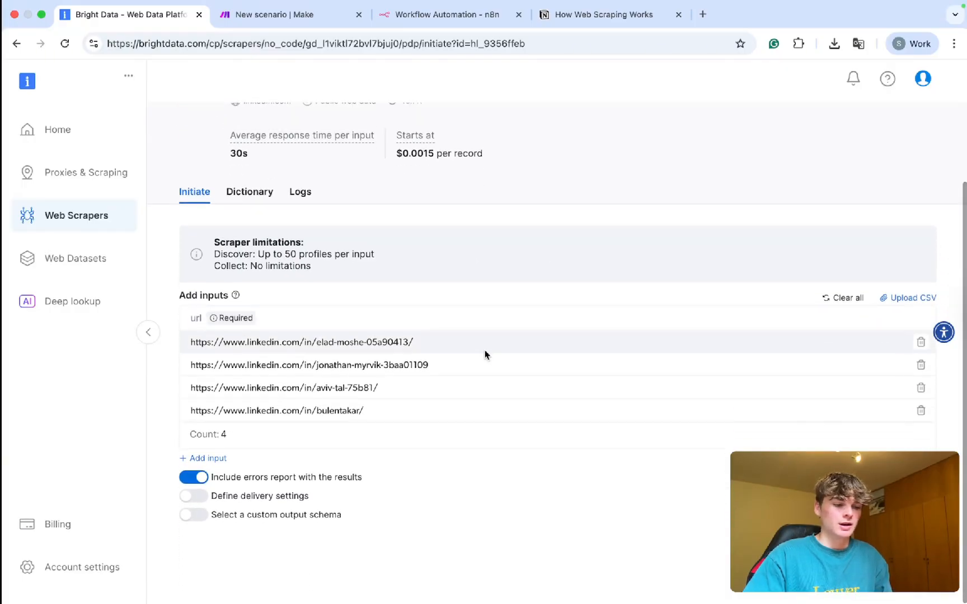
# Step: Remove all four sample profile URLs from the LinkedIn people profiles scraper's inputs
pyautogui.click(920, 342)
pyautogui.click(920, 365)
pyautogui.click(921, 386)
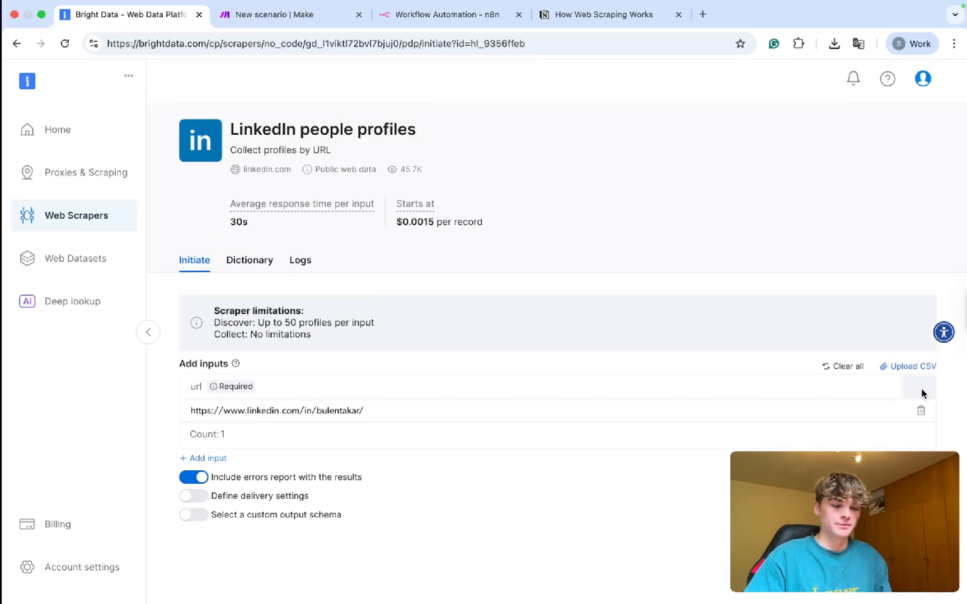
pyautogui.click(921, 412)
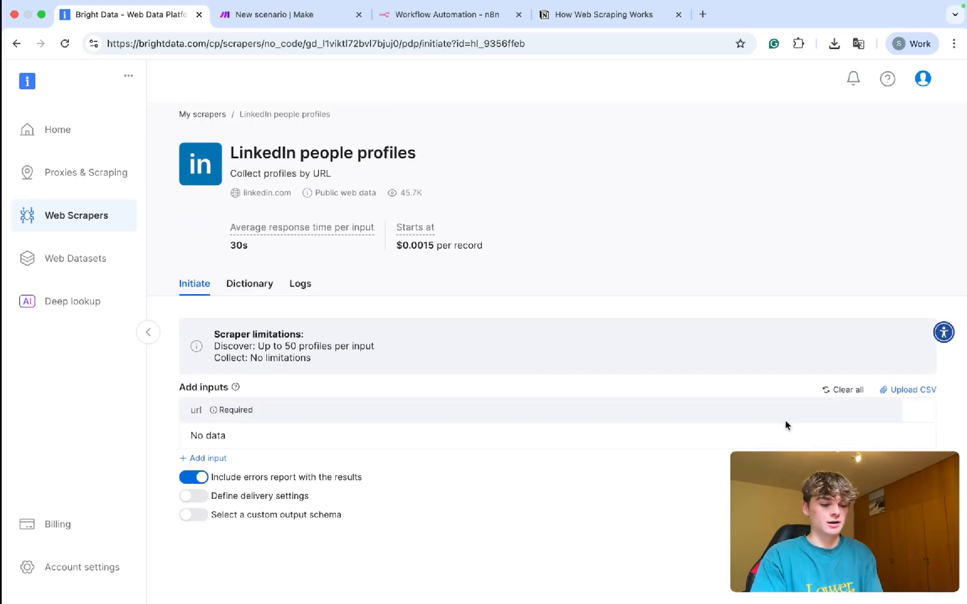
# Step: Open LinkedIn in a new browser tab, go to your own profile page and copy its URL
pyautogui.press('super+t')
pyautogui.write('linkedin')
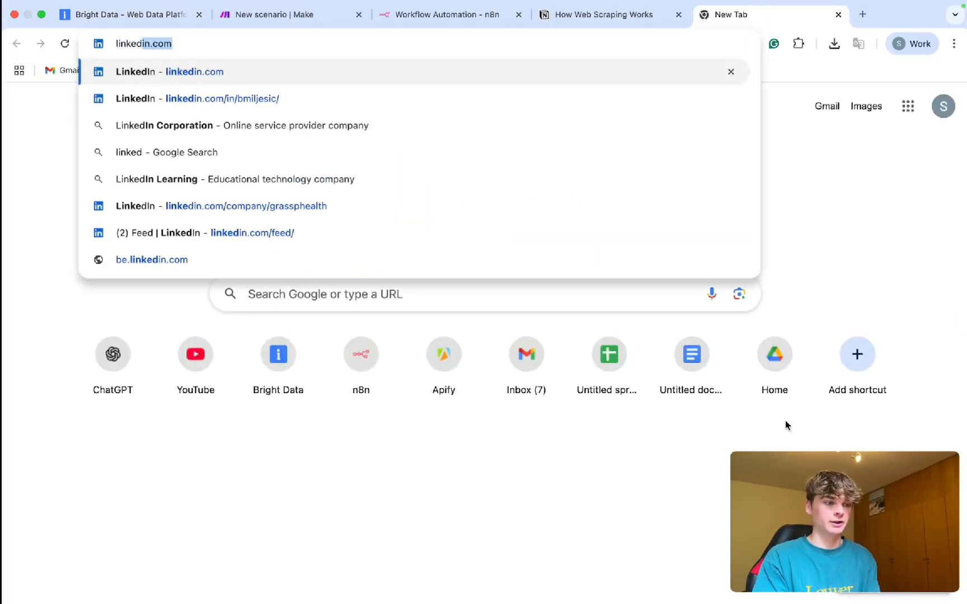
pyautogui.press('Return')
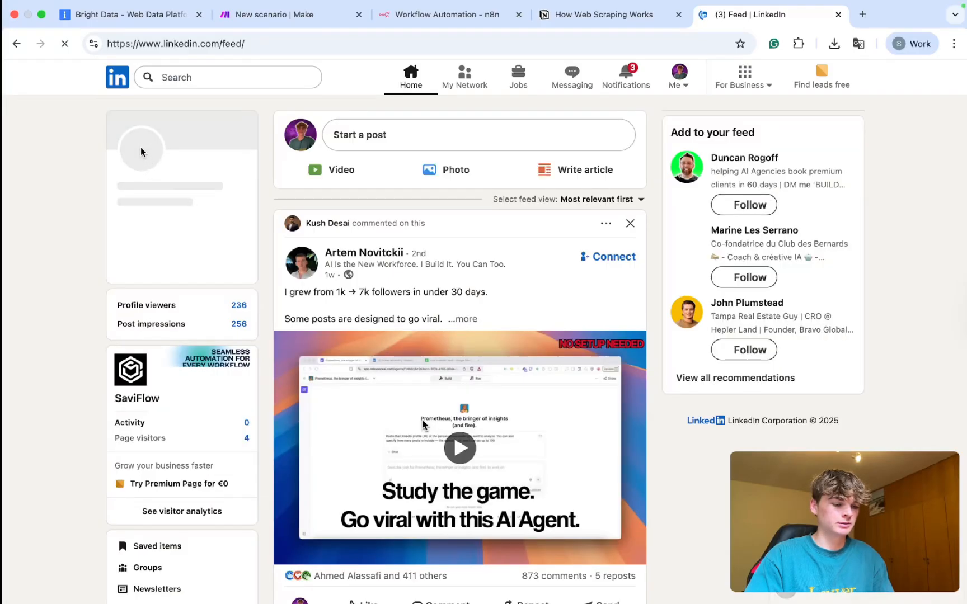
pyautogui.click(140, 151)
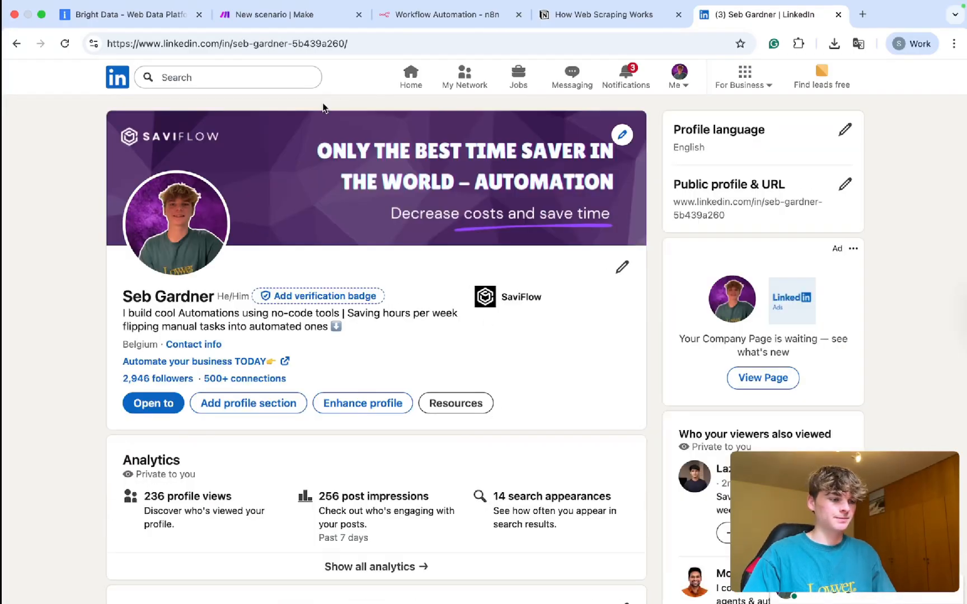
pyautogui.click(228, 45)
pyautogui.press('super+c')
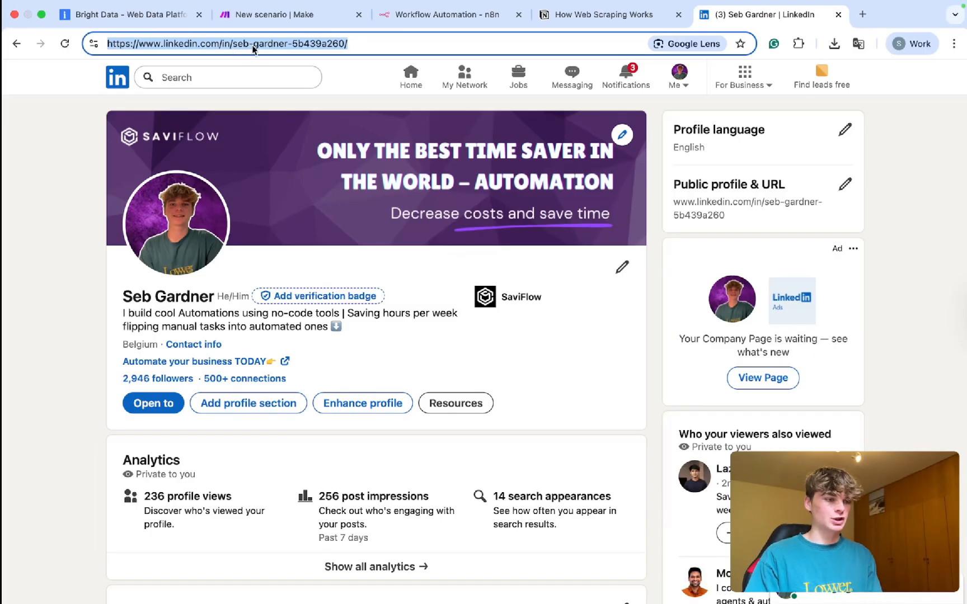
# Step: Add the copied LinkedIn profile URL as a new input of the people profiles scraper in Bright Data
pyautogui.click(134, 14)
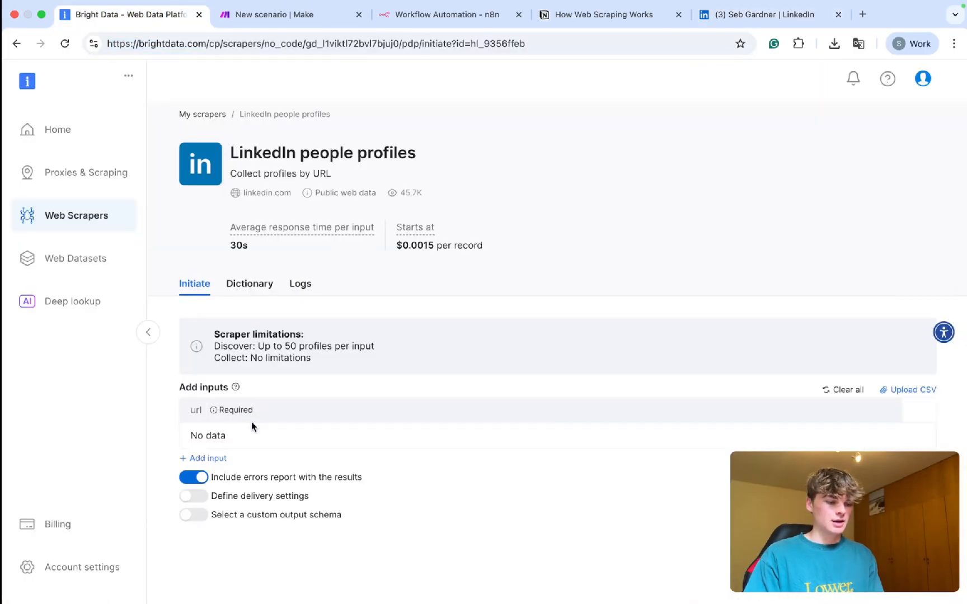
pyautogui.click(208, 457)
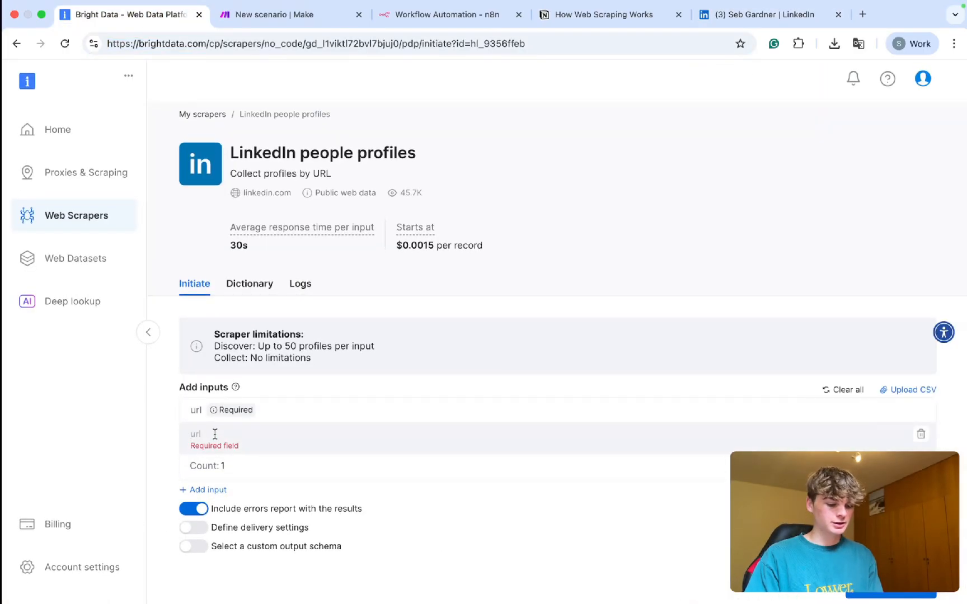
pyautogui.press('super+v')
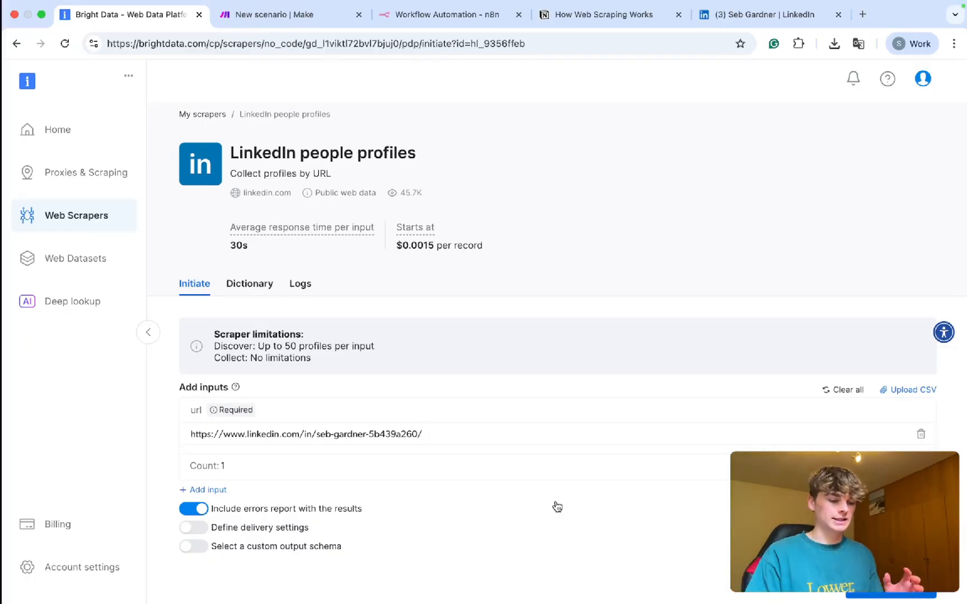
pyautogui.scroll(-1, 485, 489)
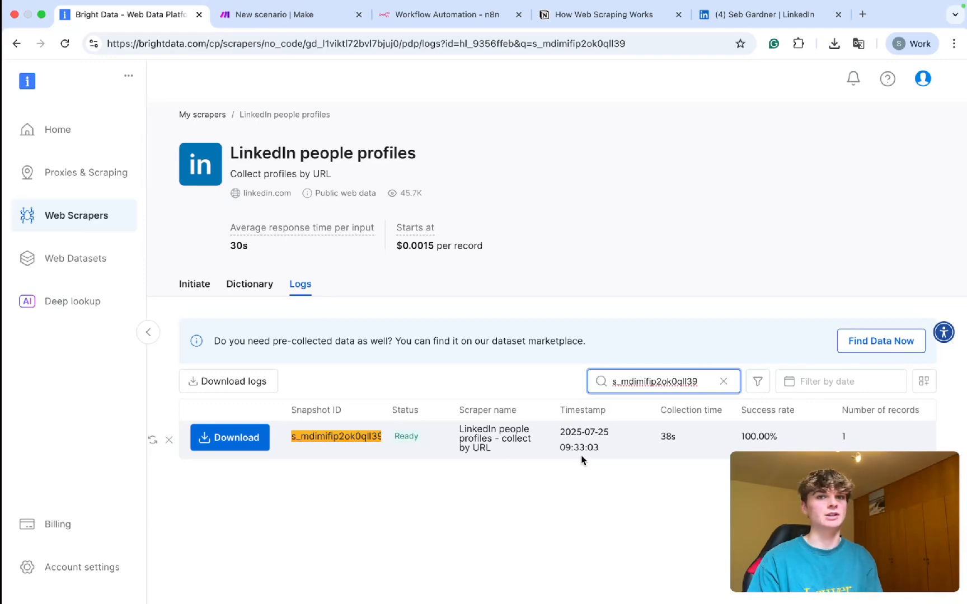
# Step: Check the scraped LinkedIn profile page and its URL, and return to the scraper's logs in Bright Data
pyautogui.click(744, 15)
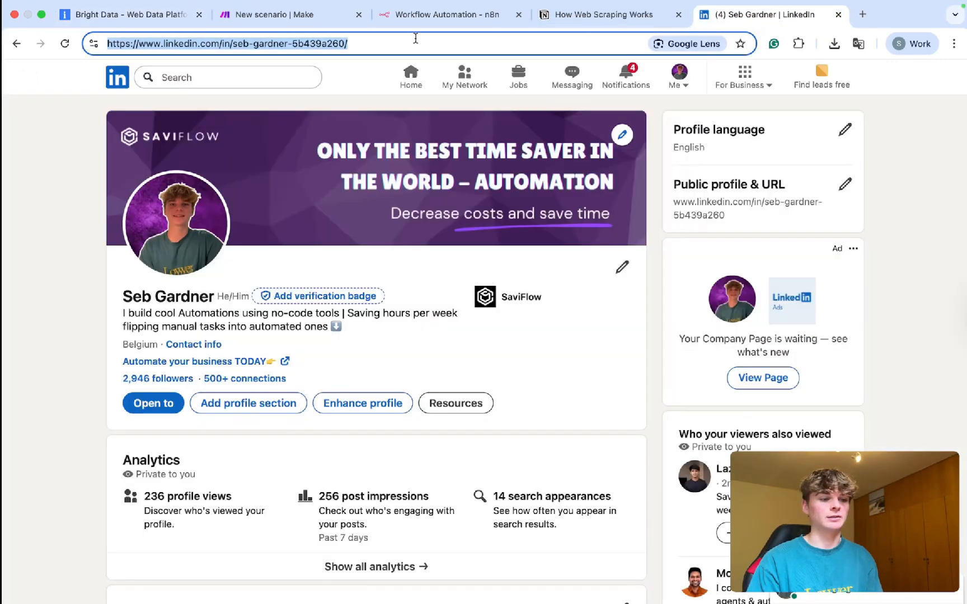
pyautogui.click(362, 43)
pyautogui.press('super+a')
pyautogui.press('super+1')
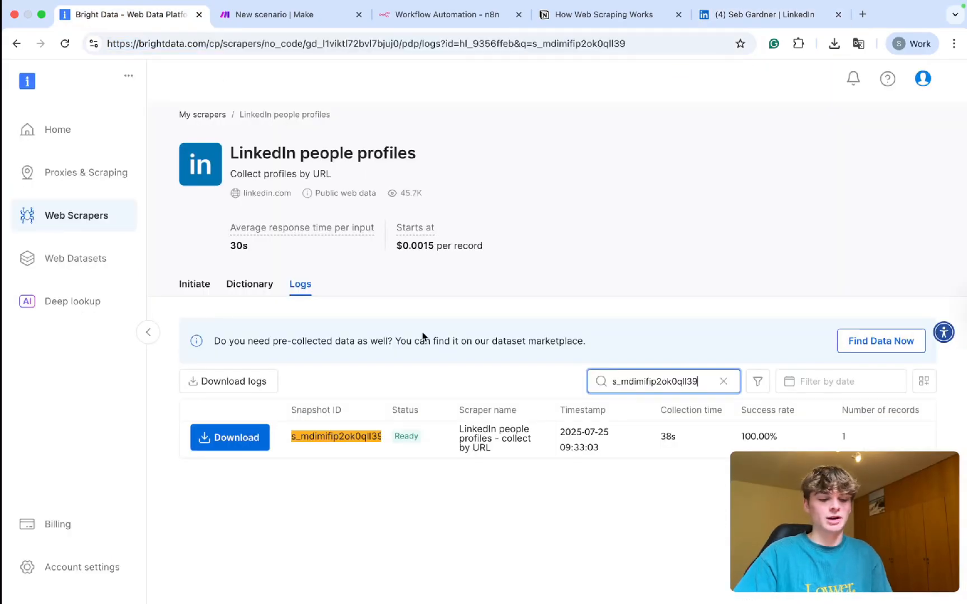
# Step: Review the finished snapshot's log entry and open its download format options
pyautogui.hscroll(5, 567, 436)
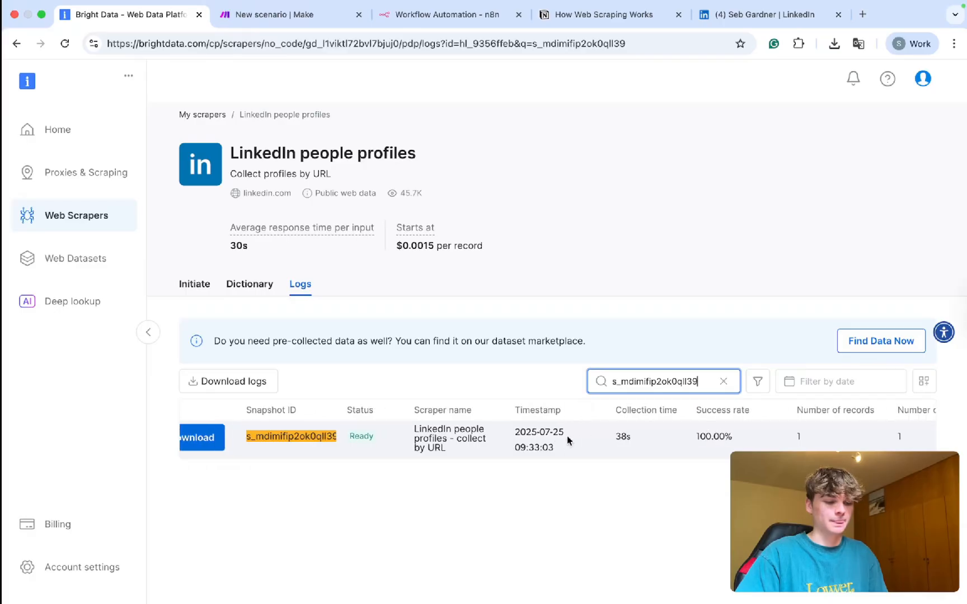
pyautogui.hscroll(-6, 567, 436)
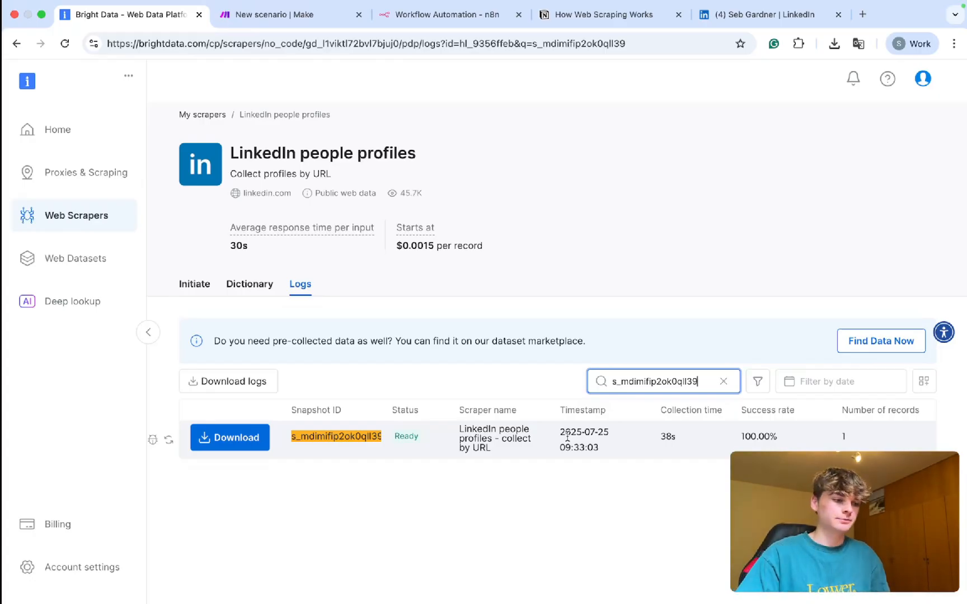
pyautogui.hscroll(2, 499, 441)
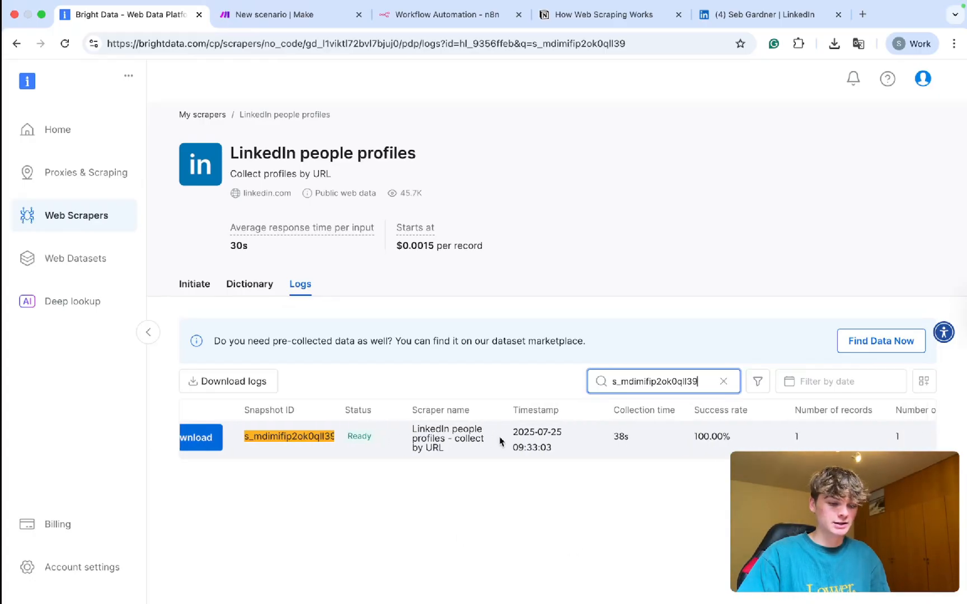
pyautogui.hscroll(-3, 392, 434)
pyautogui.click(229, 438)
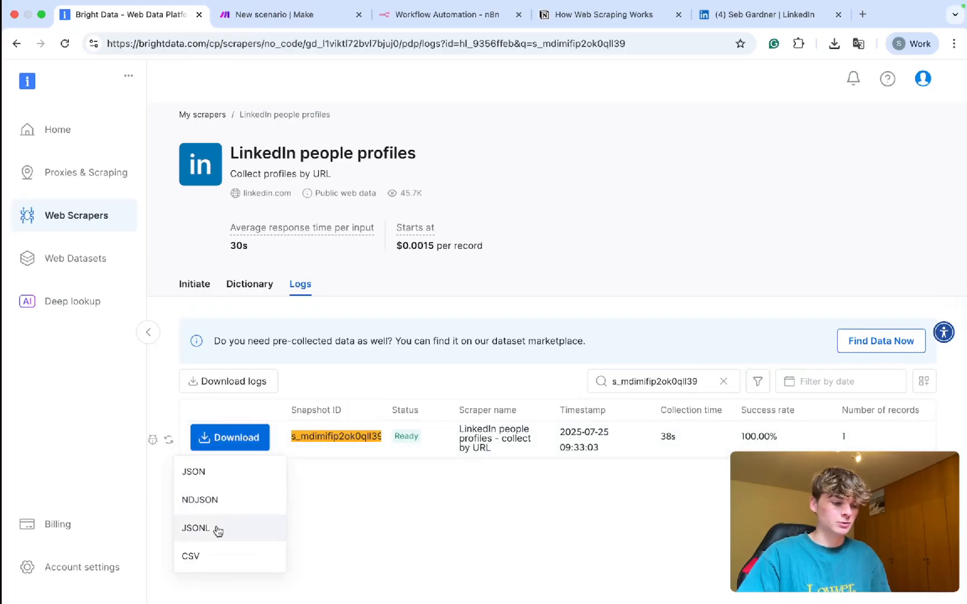
# Step: Examine the snapshot's collection time, success rate, number of records and inputs, file size and error columns
pyautogui.hscroll(4, 643, 434)
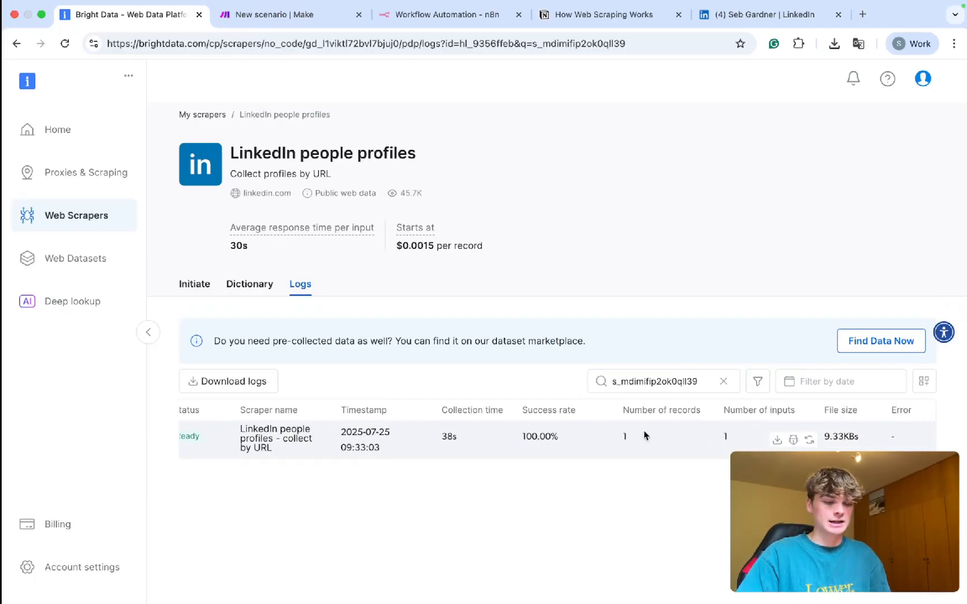
pyautogui.hscroll(1, 629, 448)
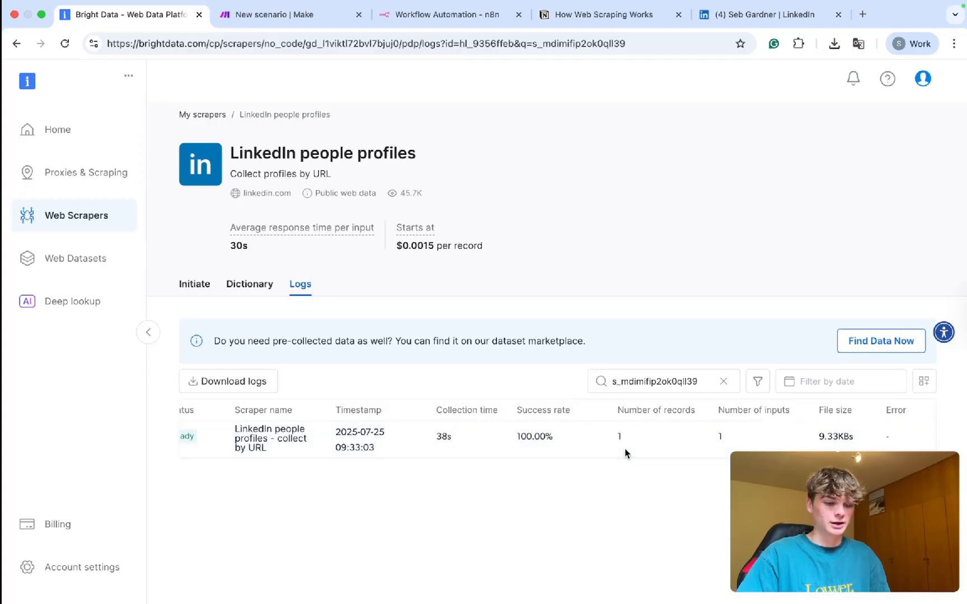
pyautogui.hscroll(3, 625, 453)
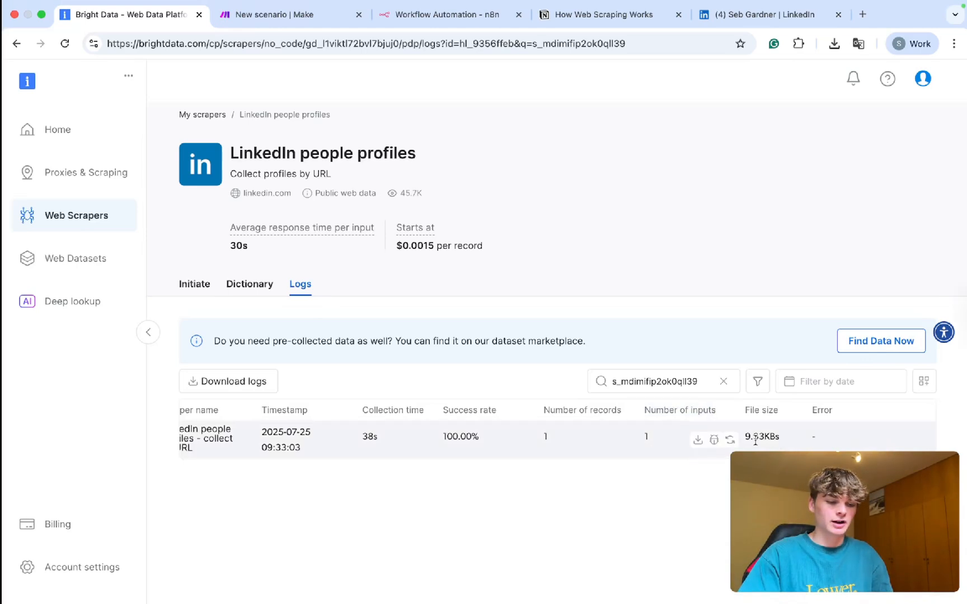
pyautogui.hscroll(-2, 556, 449)
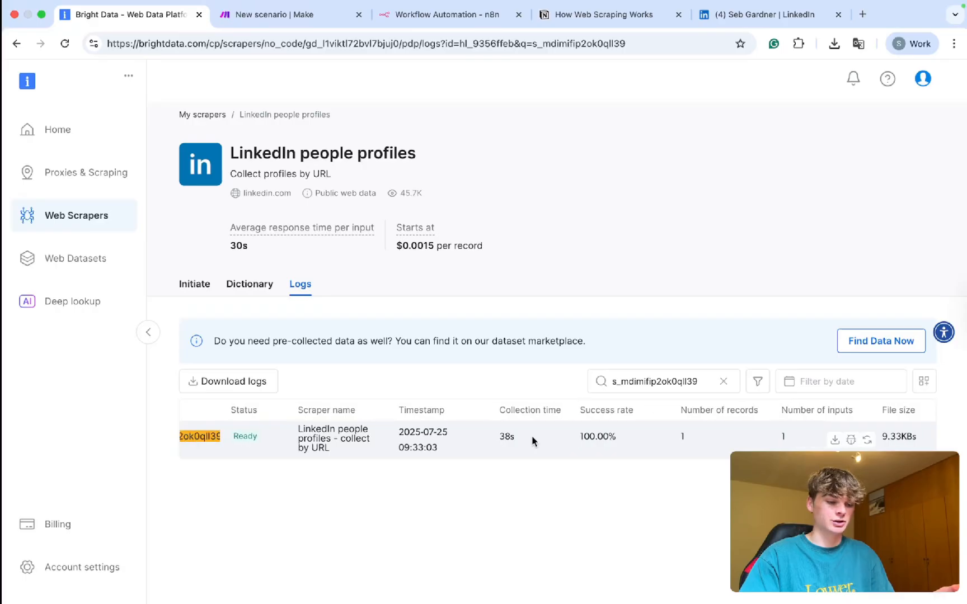
pyautogui.hscroll(-3, 531, 417)
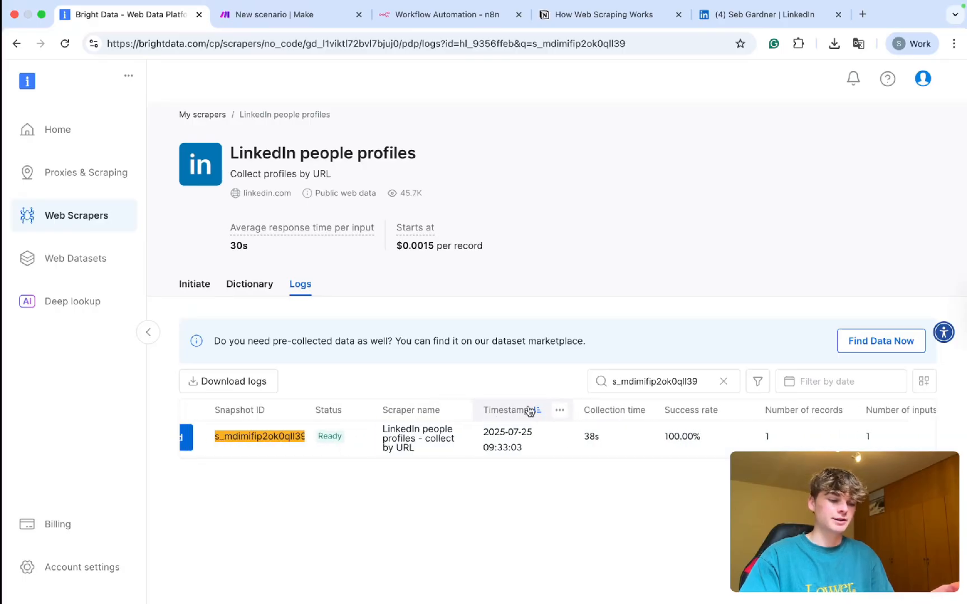
pyautogui.hscroll(-2, 500, 421)
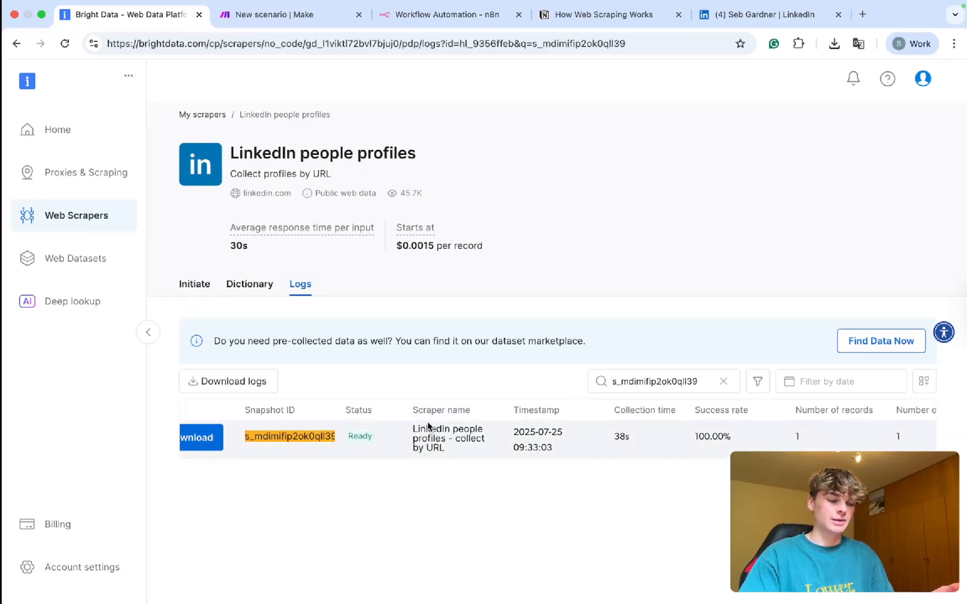
pyautogui.hscroll(-1, 375, 426)
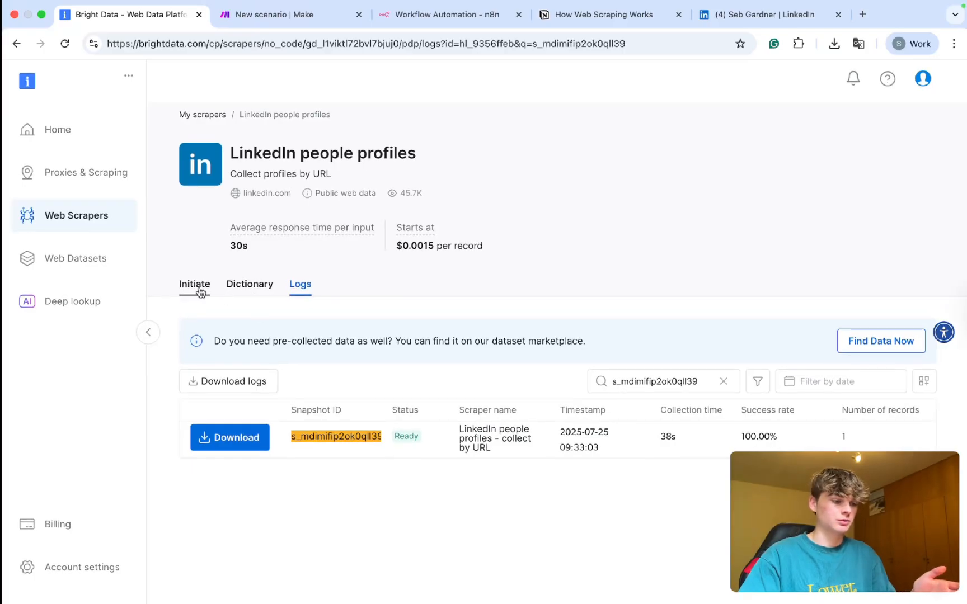
# Step: Open "LinkedIn people profiles - collect by URL" from the Web Scrapers Library's LinkedIn scrapers as a Scraper API
pyautogui.click(200, 292)
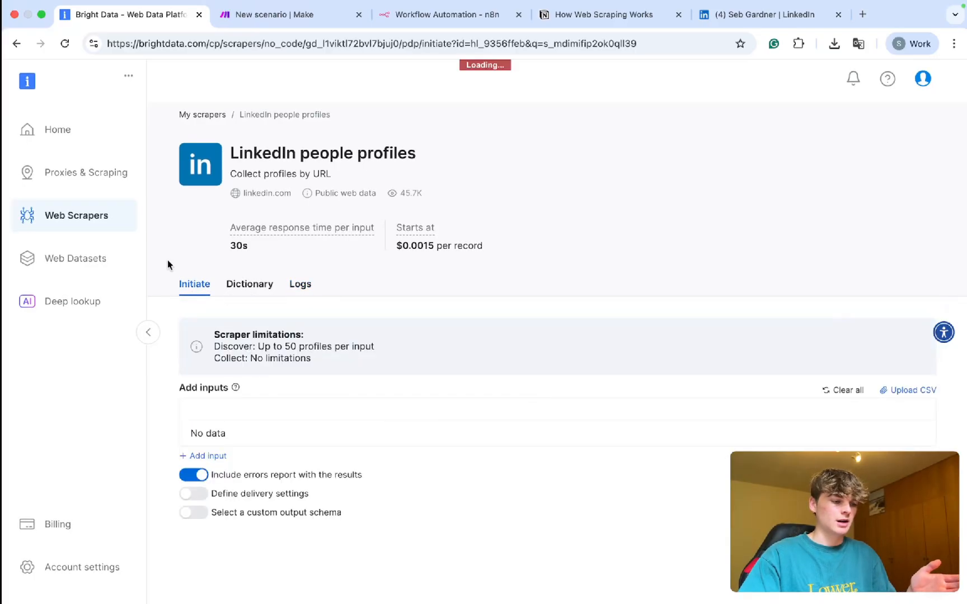
pyautogui.scroll(-1, 186, 276)
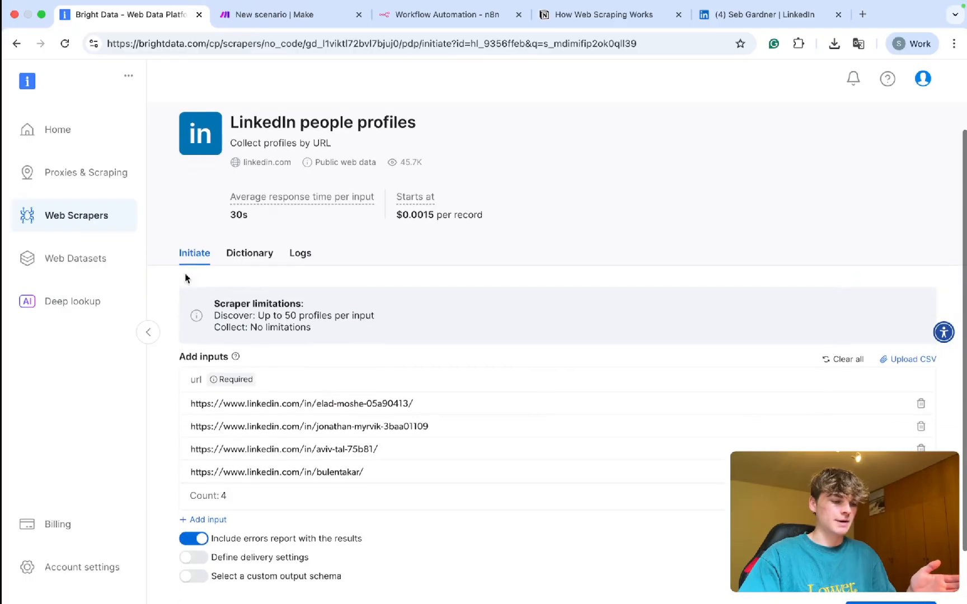
pyautogui.click(79, 223)
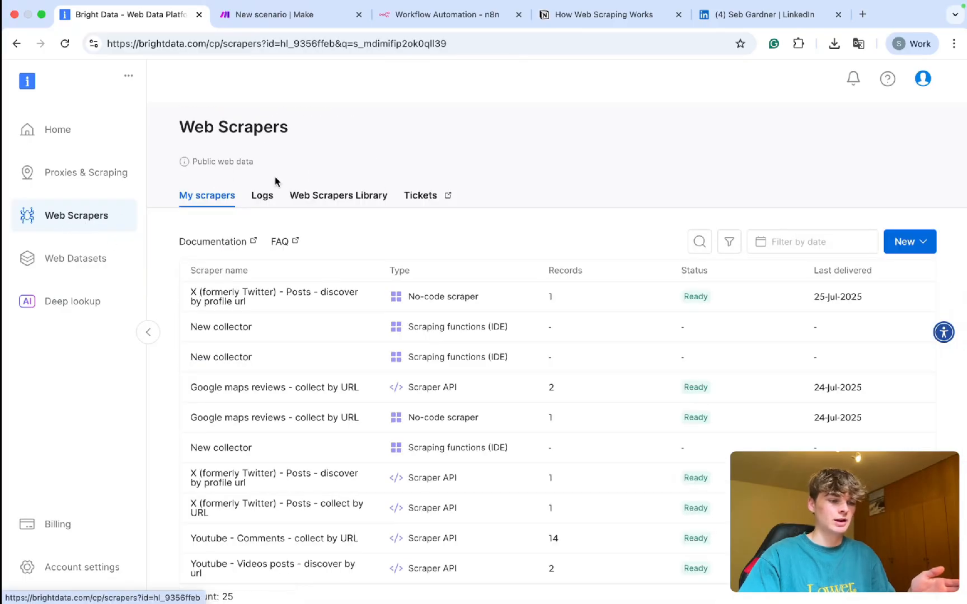
pyautogui.click(341, 197)
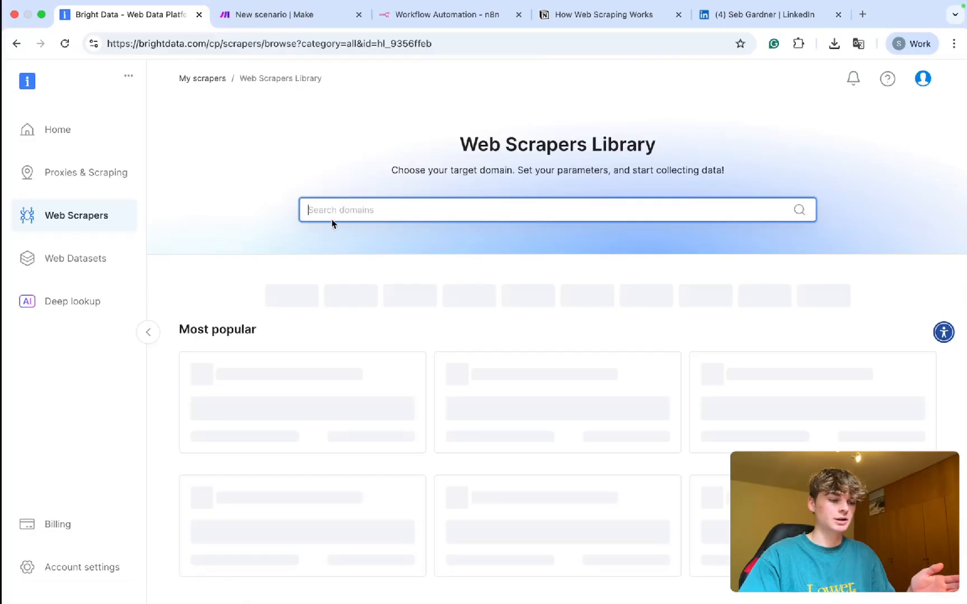
pyautogui.scroll(-2, 320, 261)
pyautogui.scroll(-2, 320, 261)
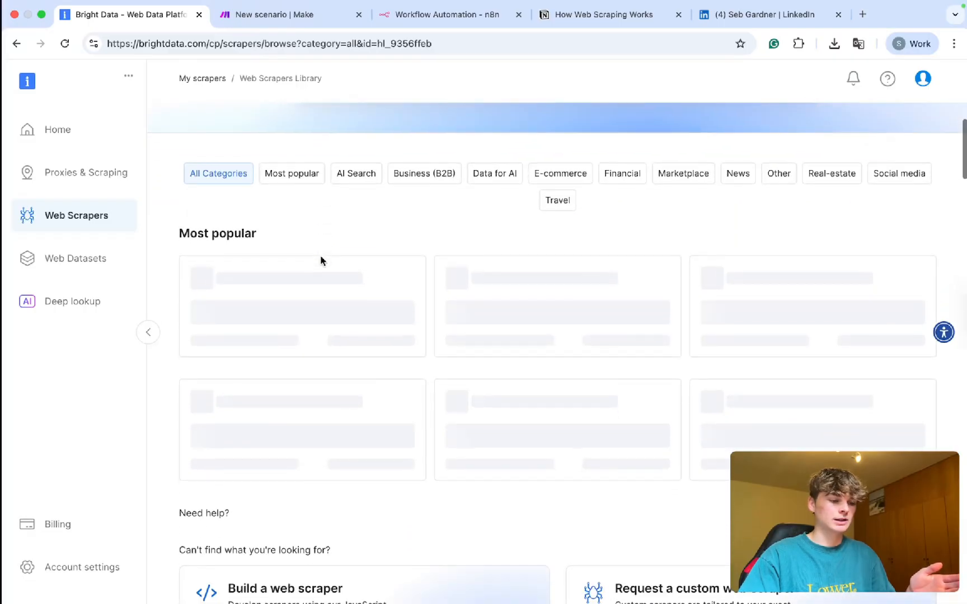
pyautogui.click(312, 286)
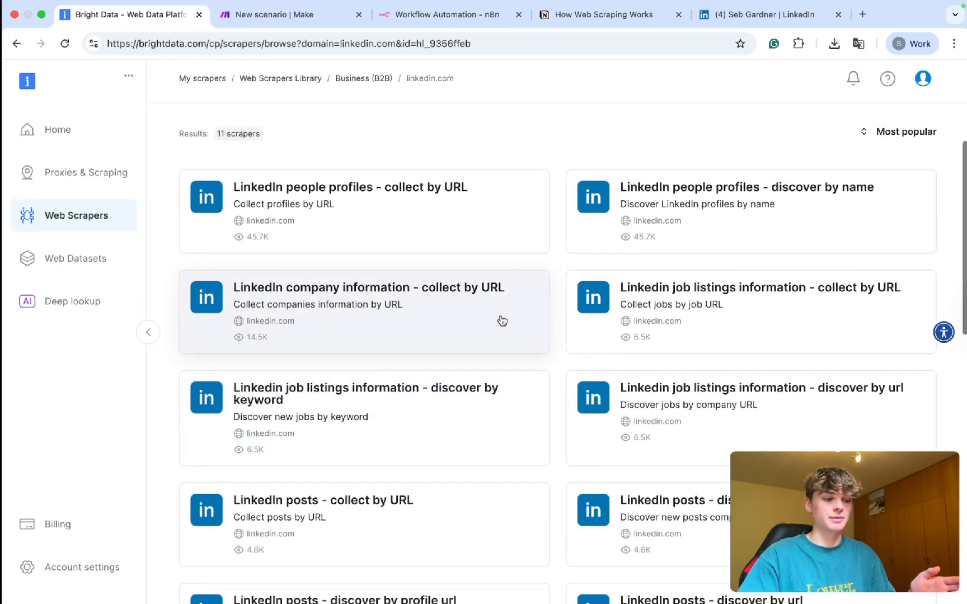
pyautogui.click(379, 219)
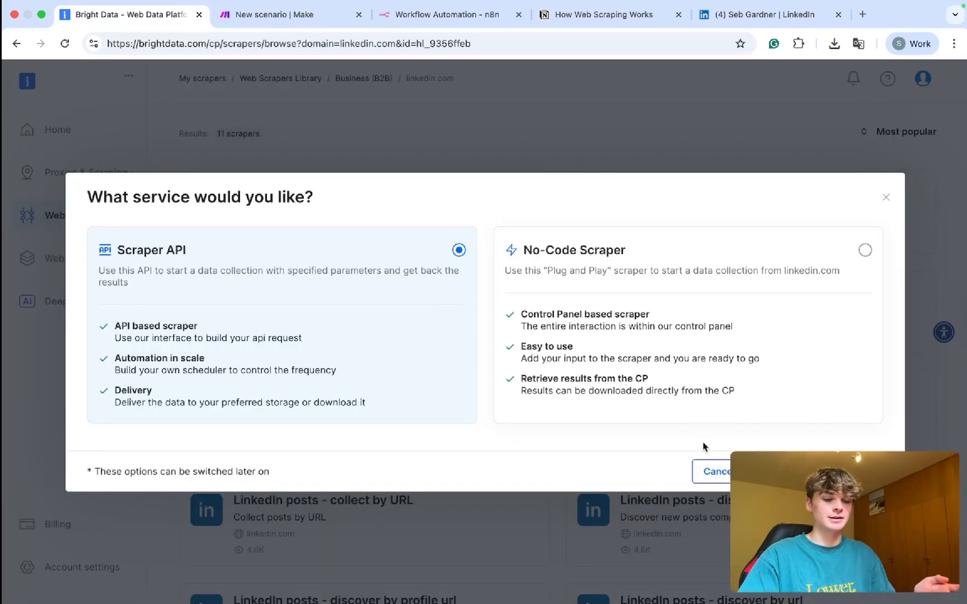
pyautogui.click(800, 472)
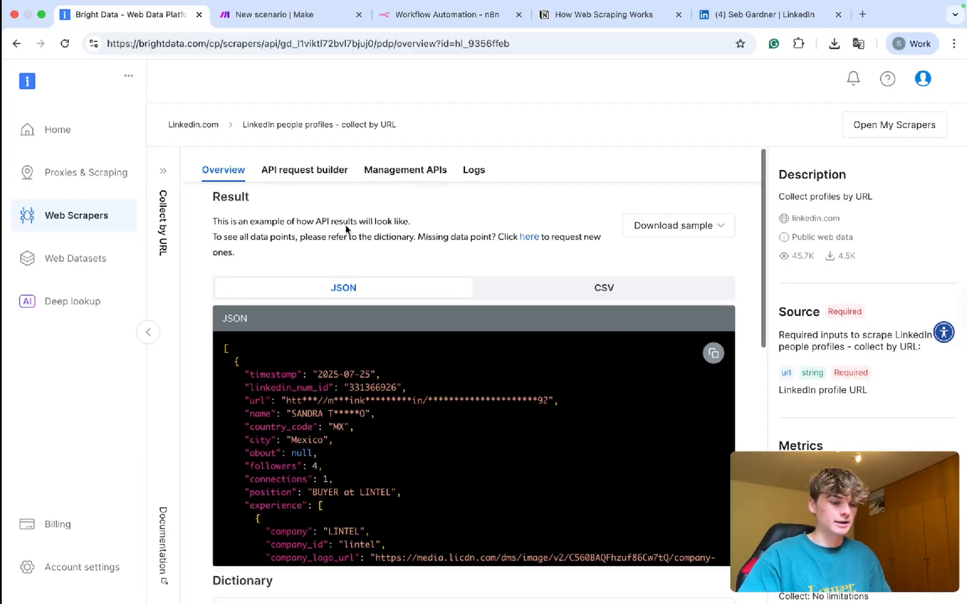
# Step: Examine the Scraper API's example JSON result and the data field dictionary in the overview
pyautogui.scroll(-3, 345, 225)
pyautogui.scroll(3, 370, 456)
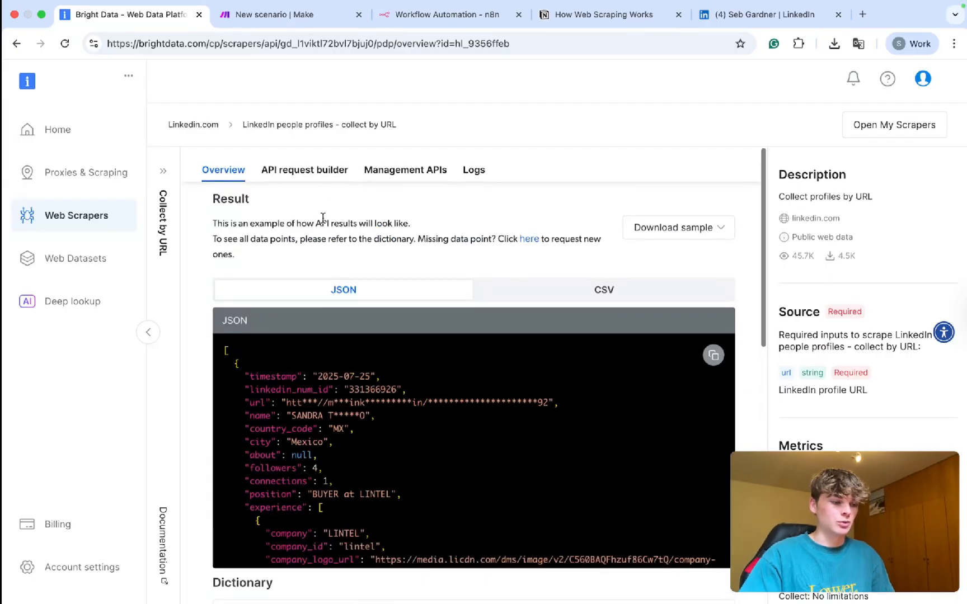
pyautogui.scroll(-5, 323, 218)
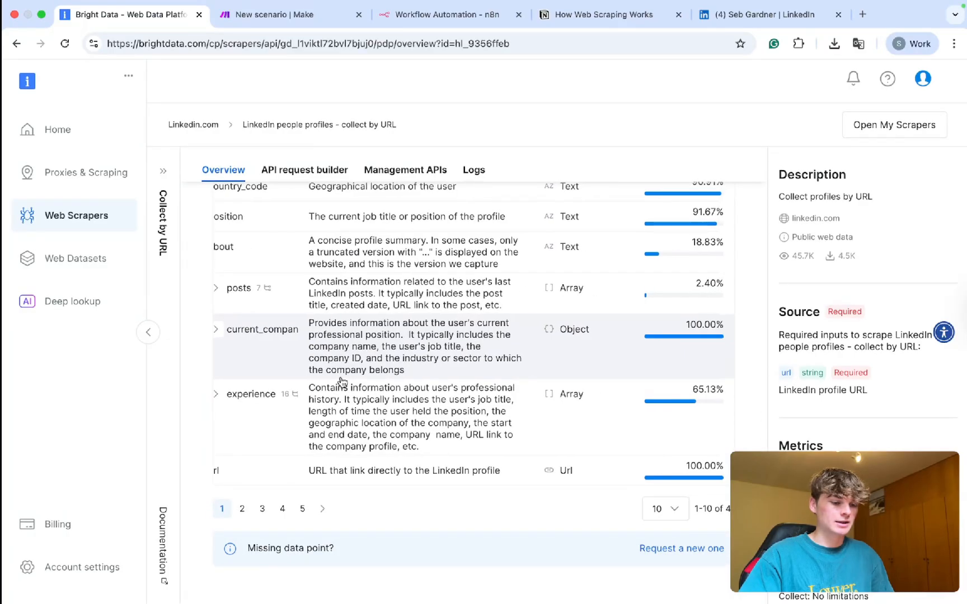
pyautogui.scroll(5, 342, 382)
pyautogui.scroll(-2, 343, 382)
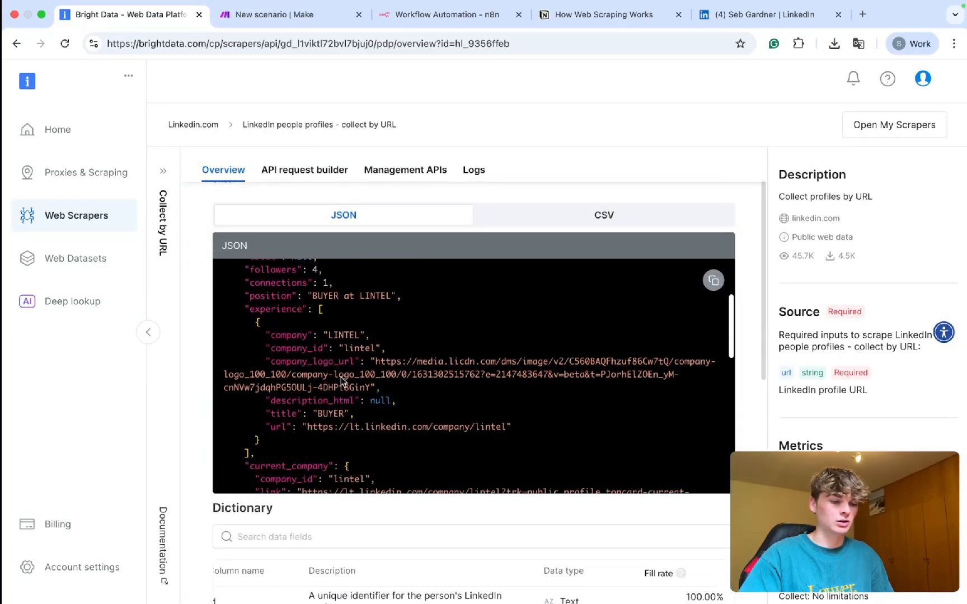
pyautogui.scroll(2, 362, 554)
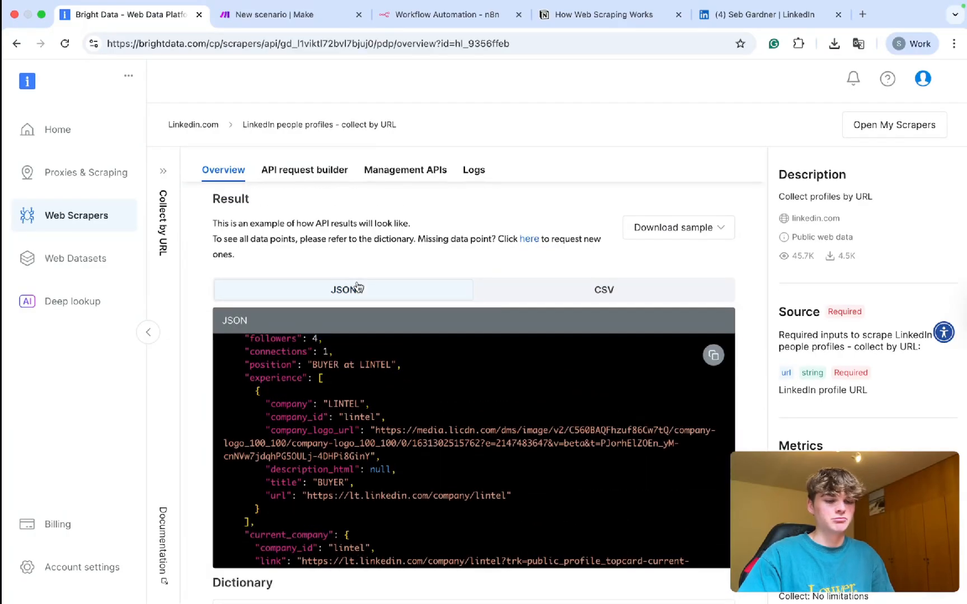
# Step: Open the API request builder and examine the Trigger Data Collection API's inputs, error report setting and delivery options
pyautogui.click(303, 179)
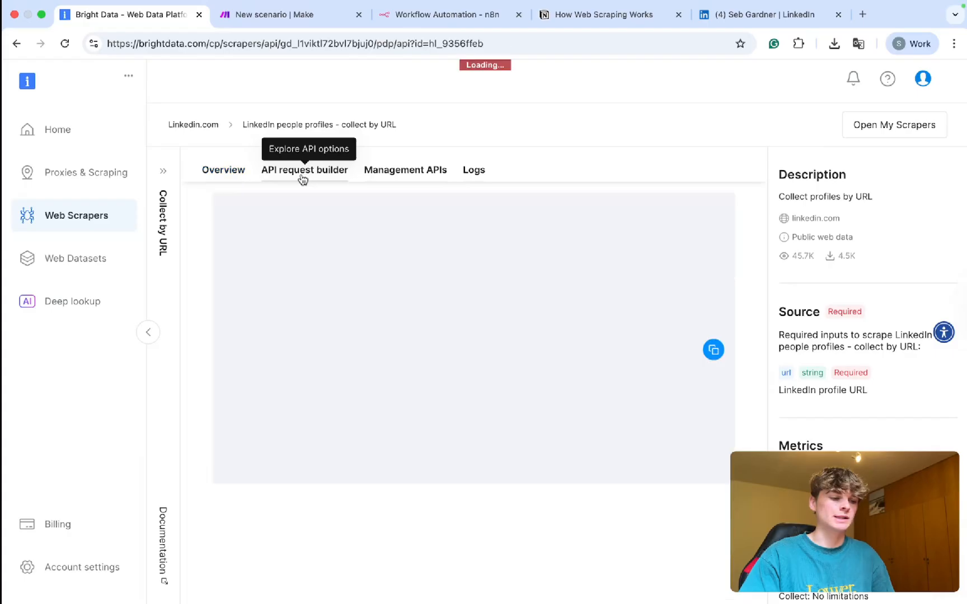
pyautogui.scroll(-2, 345, 258)
pyautogui.scroll(-1, 345, 258)
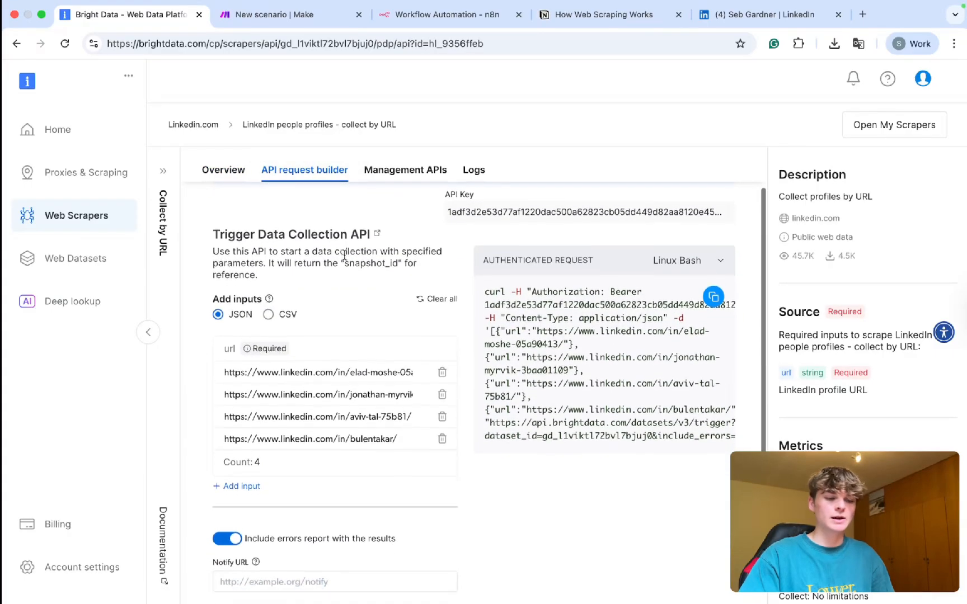
pyautogui.scroll(1, 344, 258)
pyautogui.scroll(-1, 344, 258)
pyautogui.scroll(-3, 345, 257)
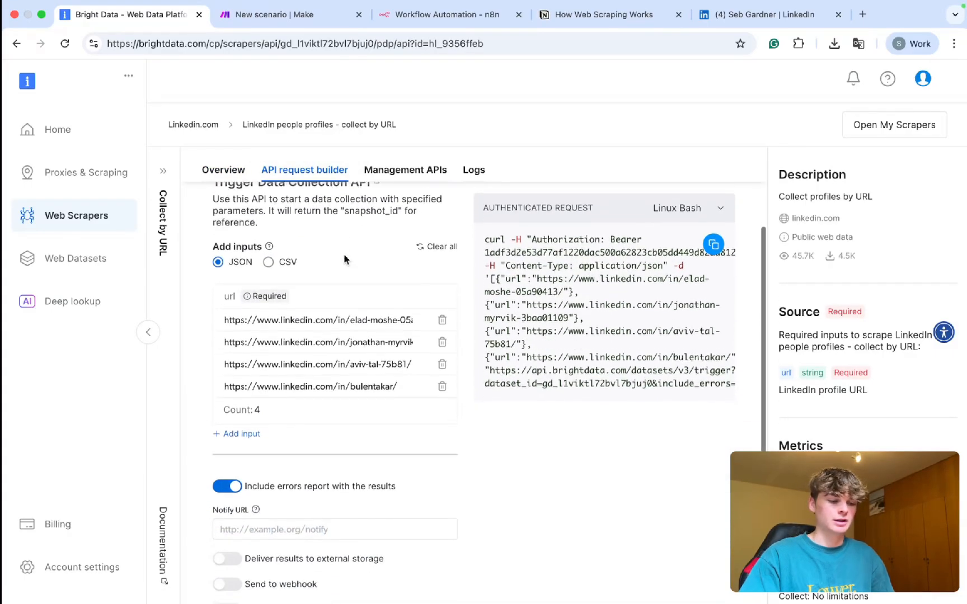
pyautogui.scroll(-1, 556, 293)
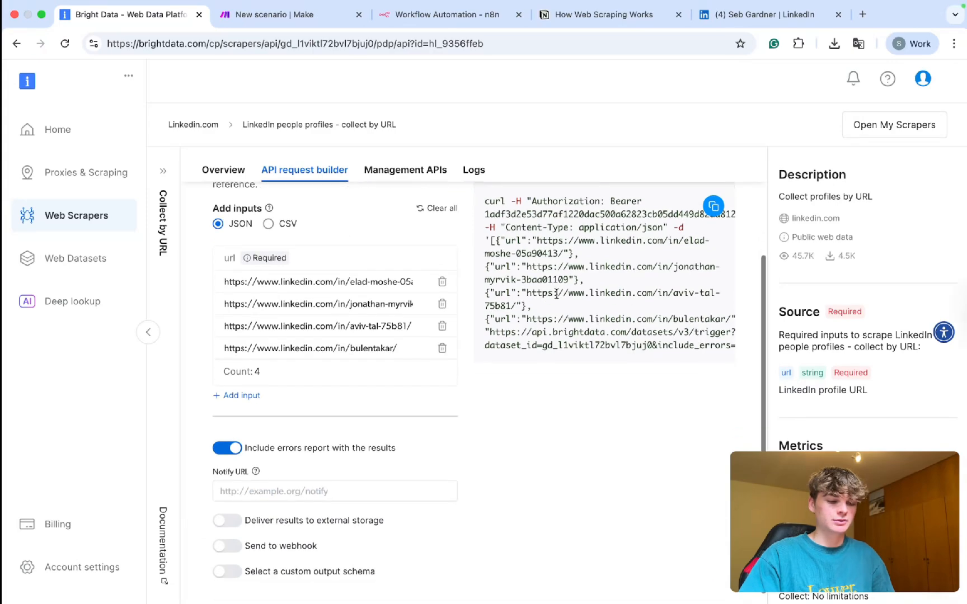
pyautogui.scroll(1, 556, 294)
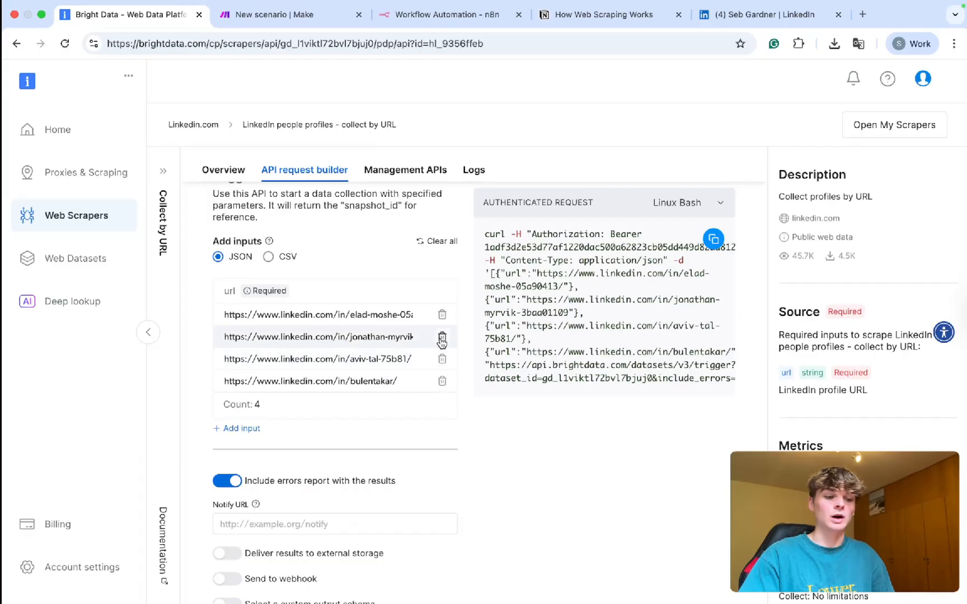
# Step: Examine the authenticated Linux Bash request built from the example LinkedIn profile URLs
pyautogui.press('Tab')
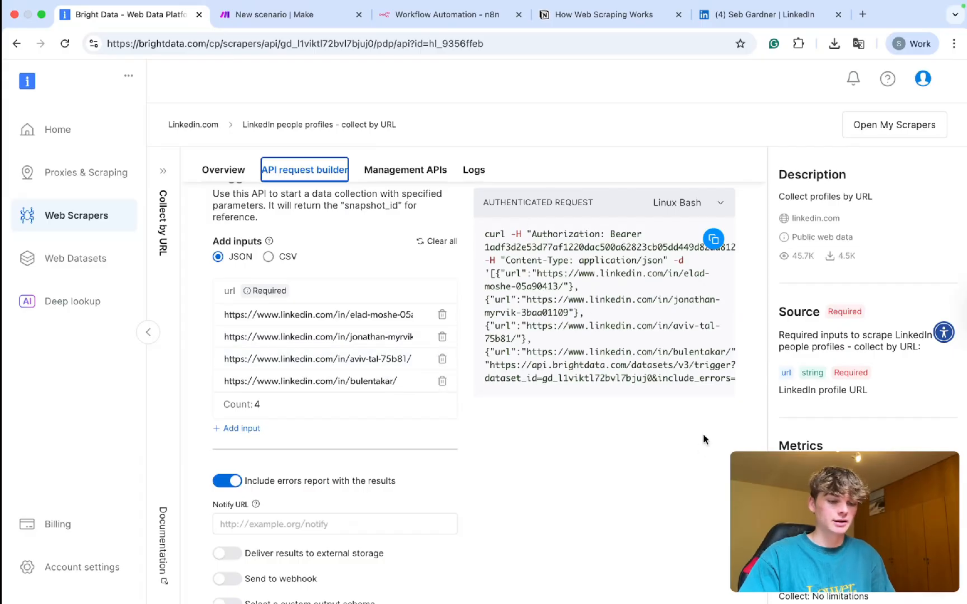
pyautogui.press('super+a')
pyautogui.click(649, 439)
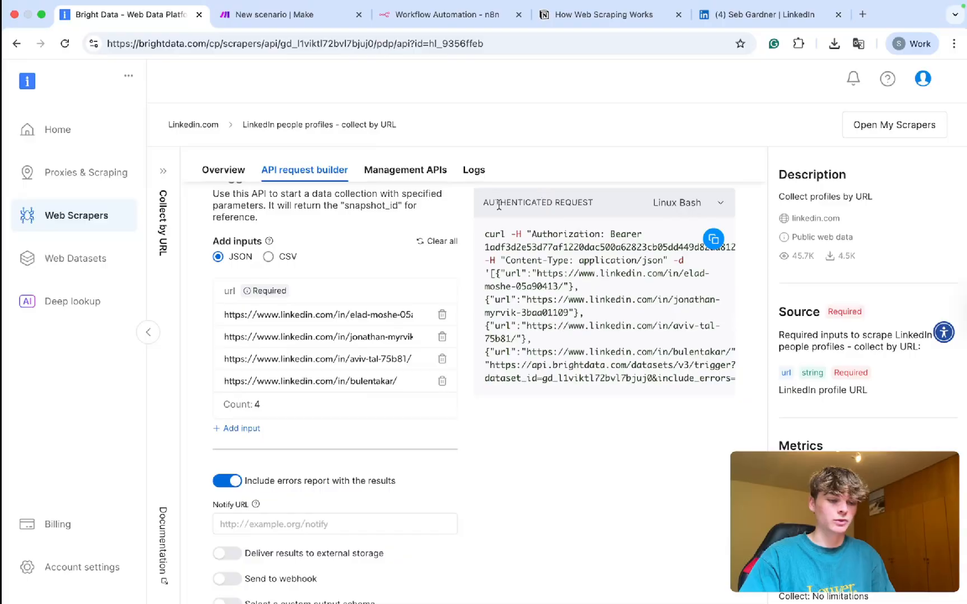
pyautogui.moveTo(499, 205); pyautogui.dragTo(594, 205)
pyautogui.moveTo(485, 233); pyautogui.dragTo(736, 380)
pyautogui.hscroll(-2, 558, 330)
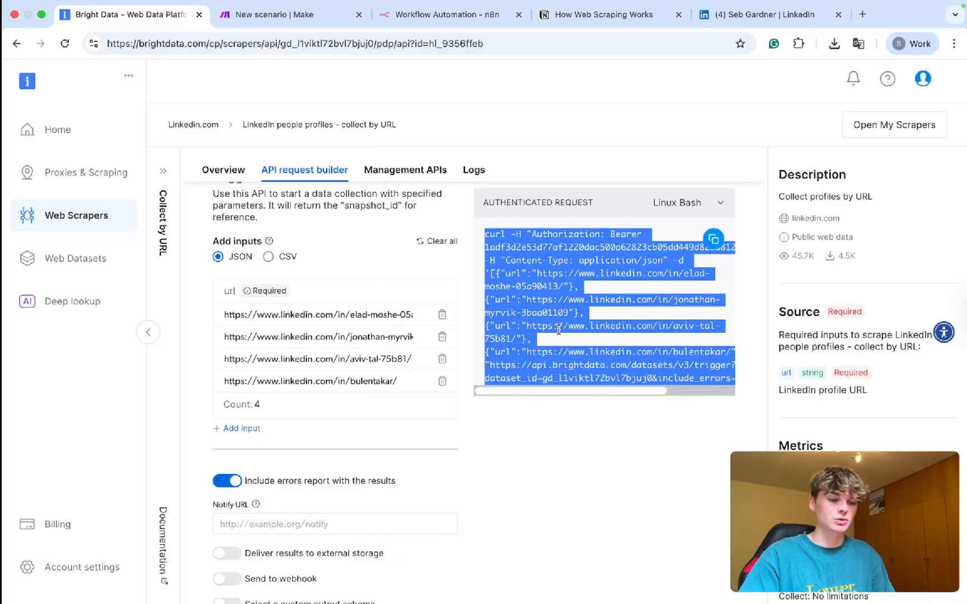
pyautogui.click(552, 462)
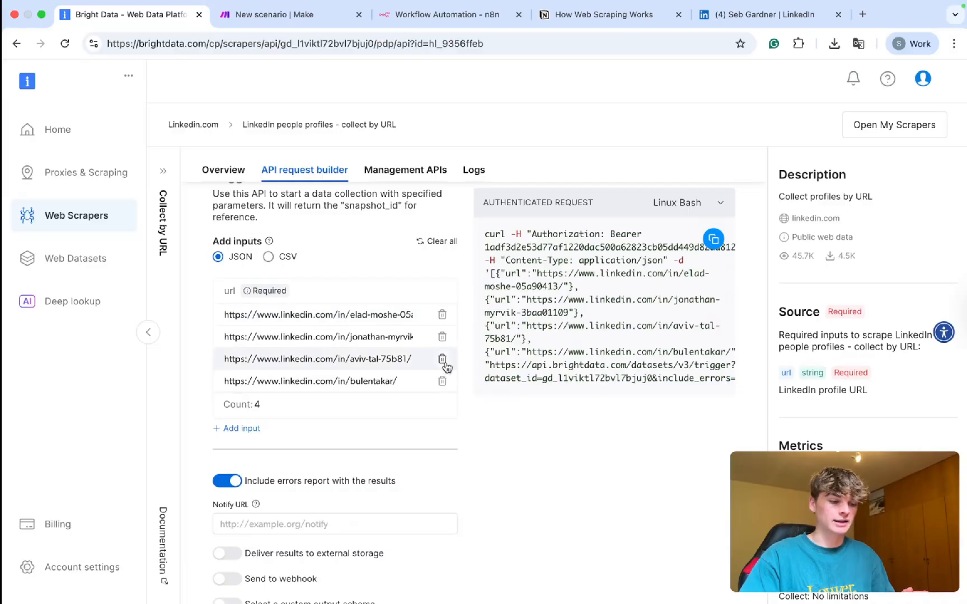
# Step: Remove the second, third and fourth example profile URLs from the inputs and review the shortened authenticated request
pyautogui.click(443, 337)
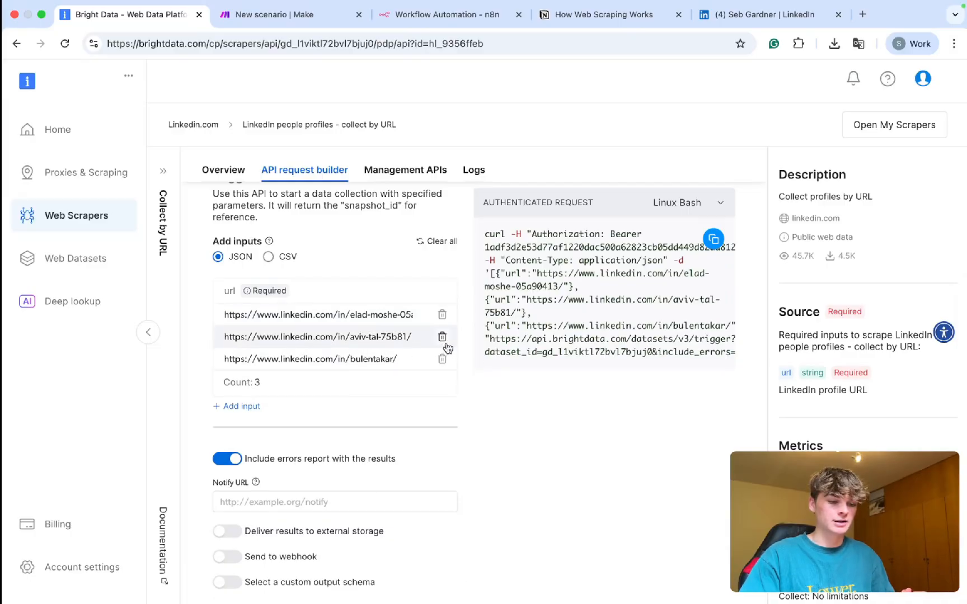
pyautogui.click(442, 337)
pyautogui.click(442, 337)
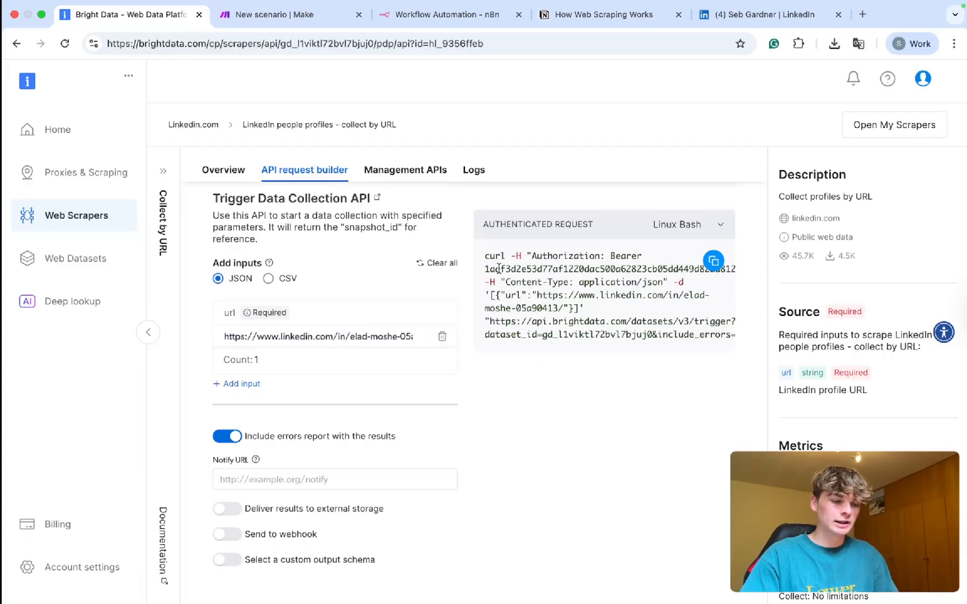
pyautogui.moveTo(487, 257); pyautogui.dragTo(693, 332)
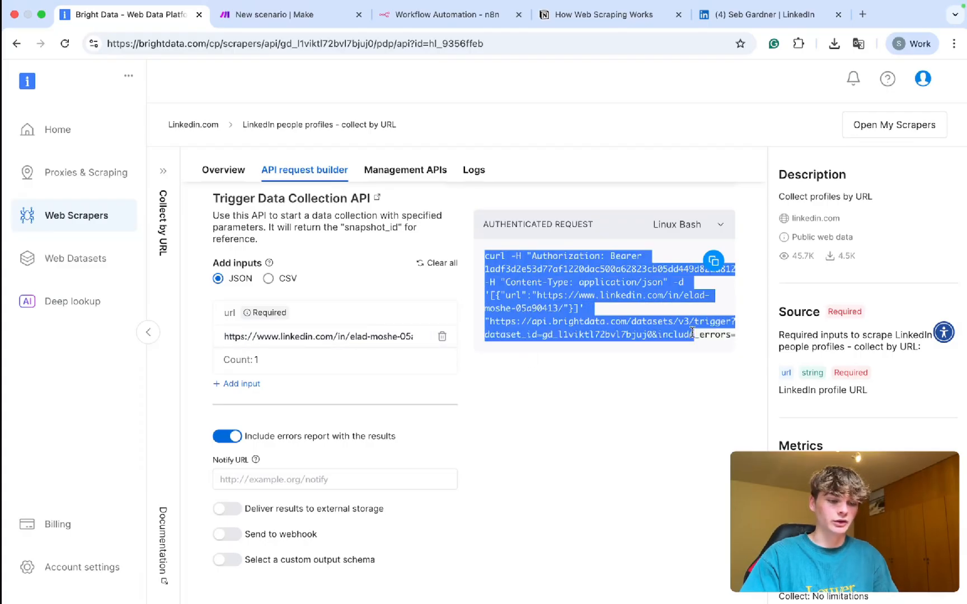
pyautogui.click(673, 335)
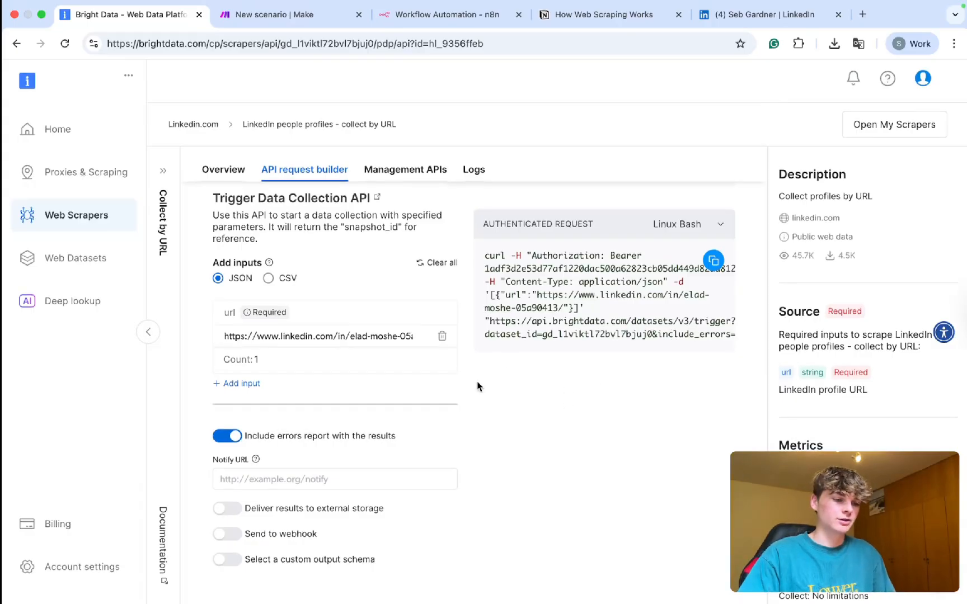
pyautogui.hscroll(-5, 477, 384)
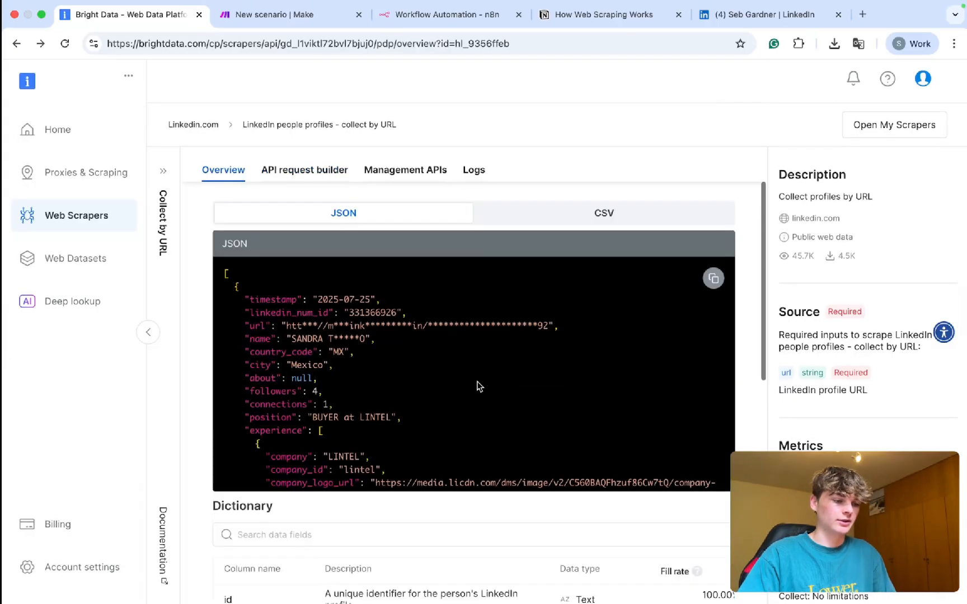
# Step: Reopen the API request builder and cut the example inputs down to only the first LinkedIn profile URL
pyautogui.click(316, 173)
pyautogui.scroll(-3, 442, 364)
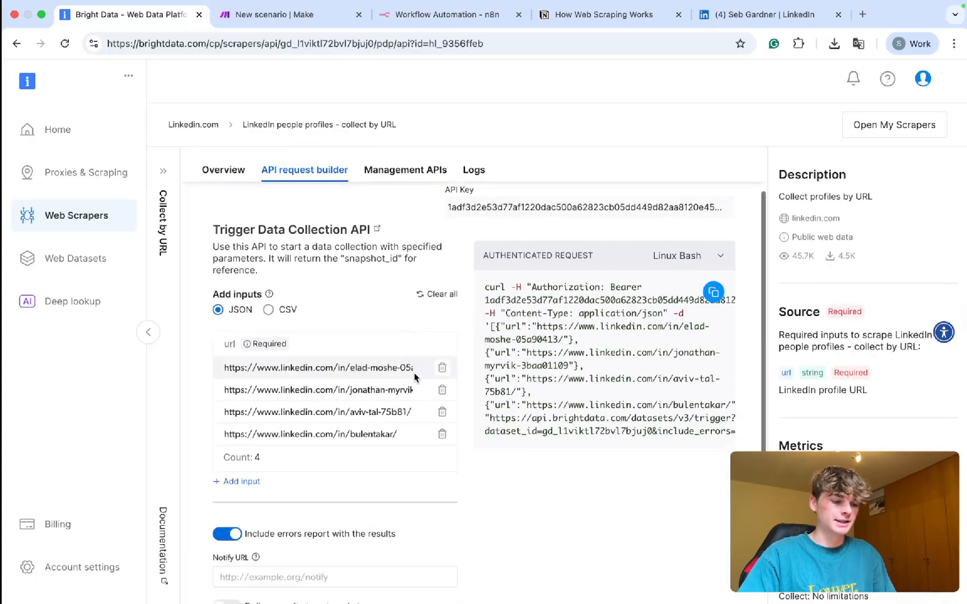
pyautogui.click(442, 360)
pyautogui.click(442, 361)
pyautogui.click(441, 360)
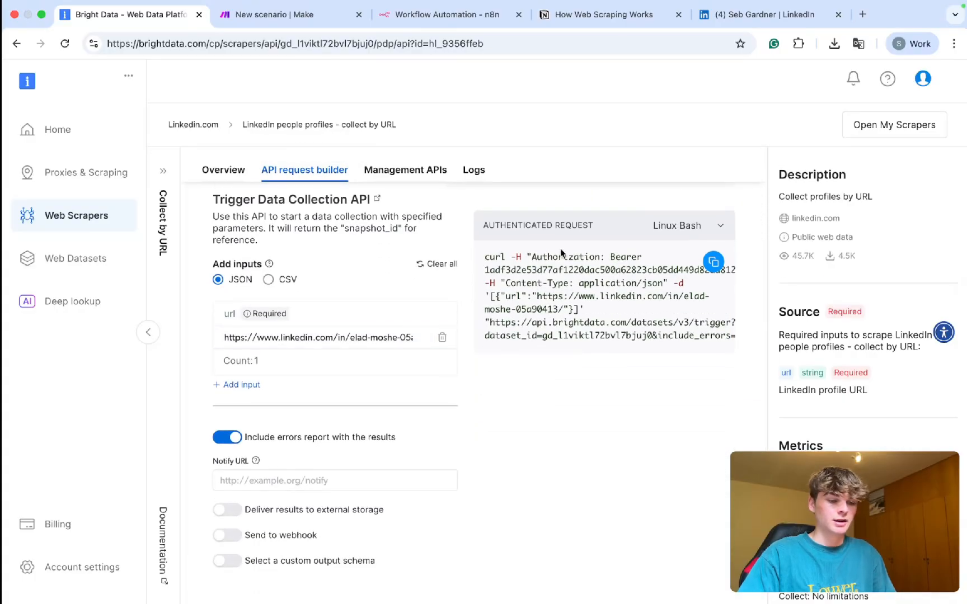
# Step: Inspect the authenticated curl request for the single profile URL, including its authorization header and the API key field
pyautogui.moveTo(502, 257); pyautogui.dragTo(580, 340)
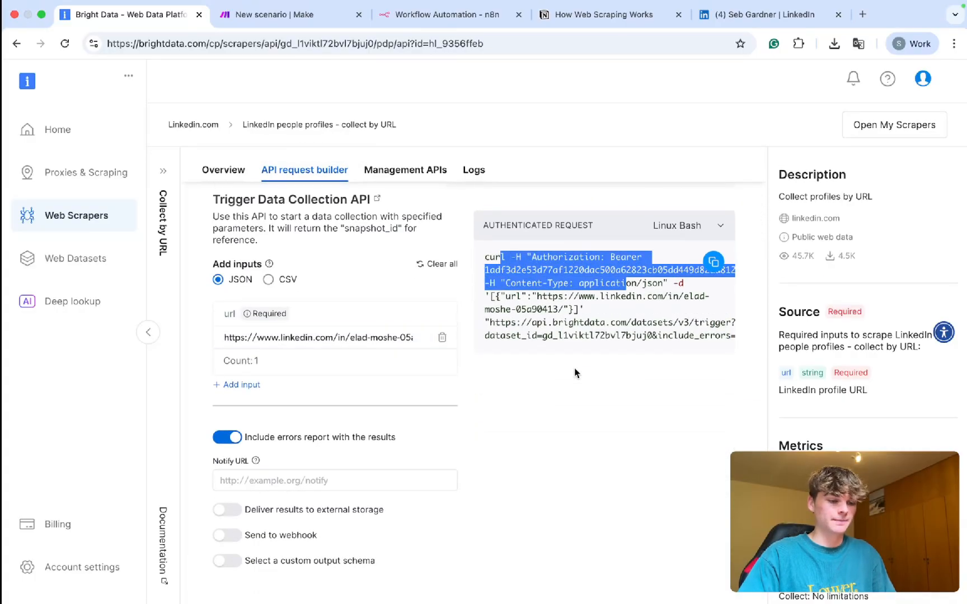
pyautogui.scroll(-1, 577, 373)
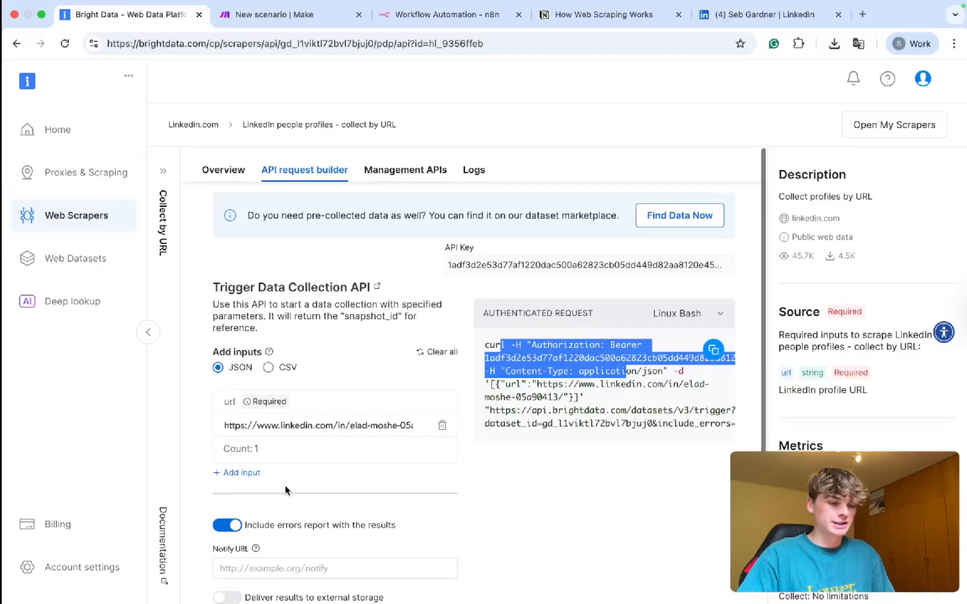
pyautogui.scroll(-2, 285, 490)
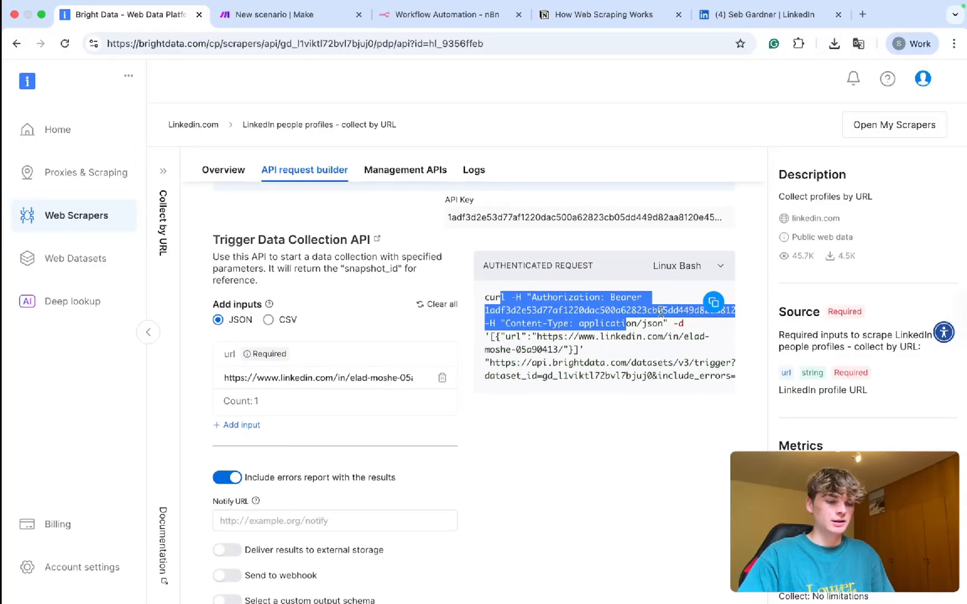
pyautogui.scroll(5, 661, 312)
pyautogui.hscroll(1, 661, 311)
pyautogui.hscroll(-1, 661, 311)
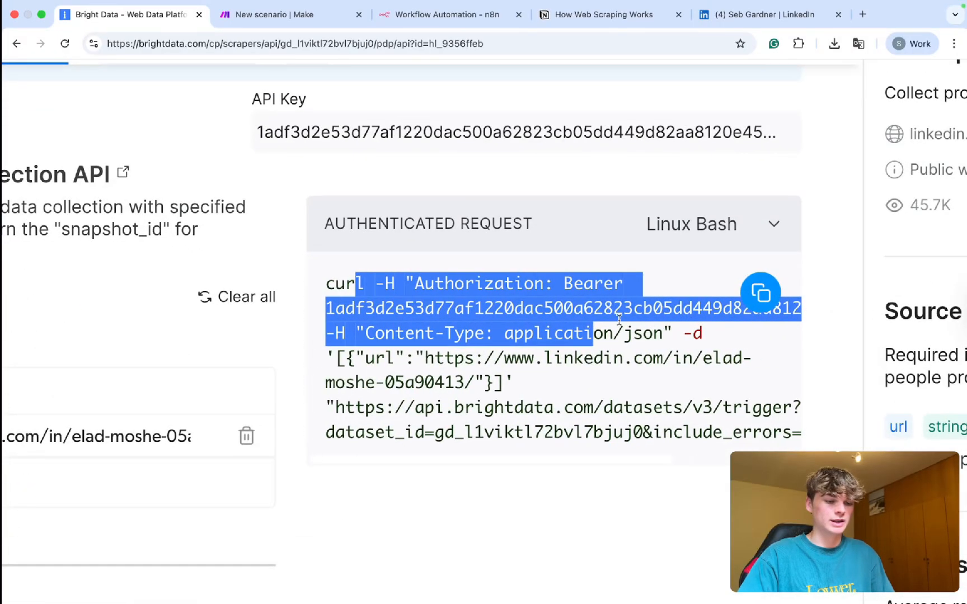
pyautogui.click(602, 327)
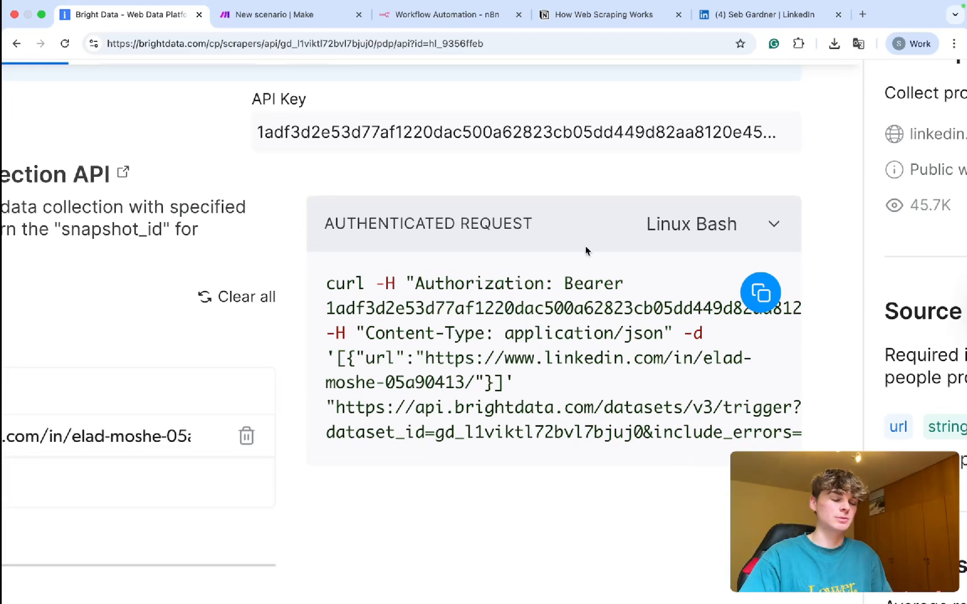
# Step: Switch to the new Make scenario and search the apps for "bright" for its first module
pyautogui.click(249, 16)
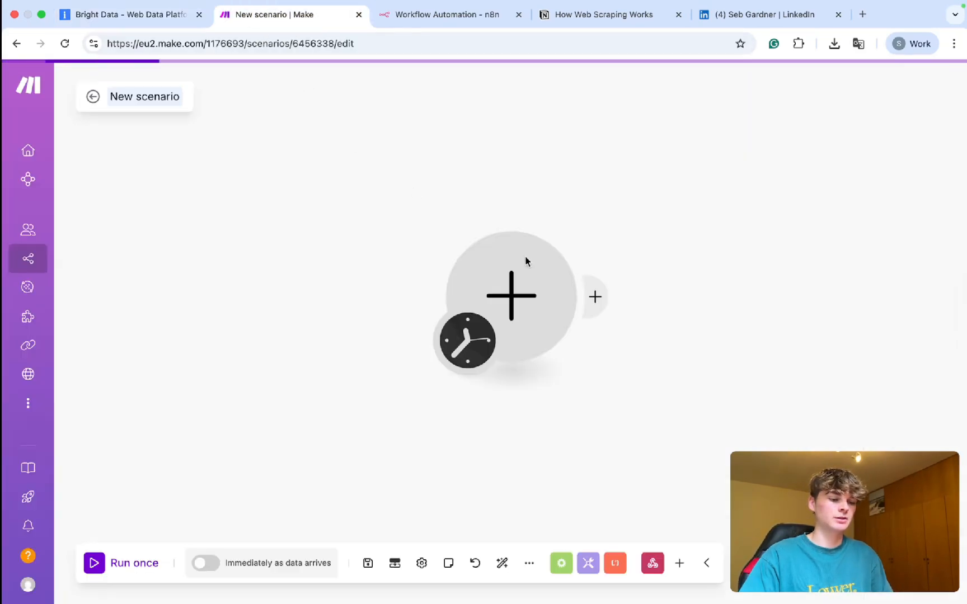
pyautogui.click(528, 265)
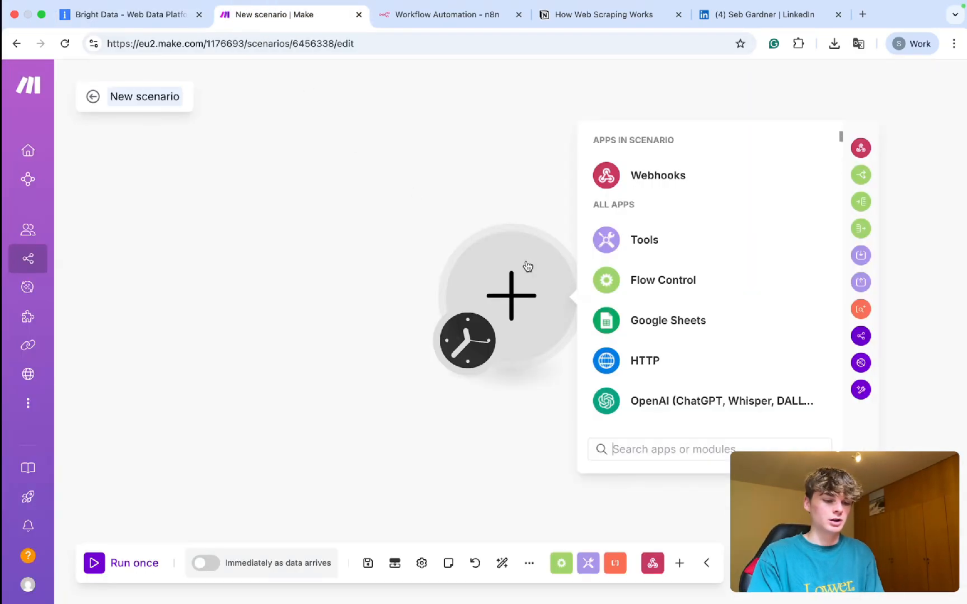
pyautogui.write('bright')
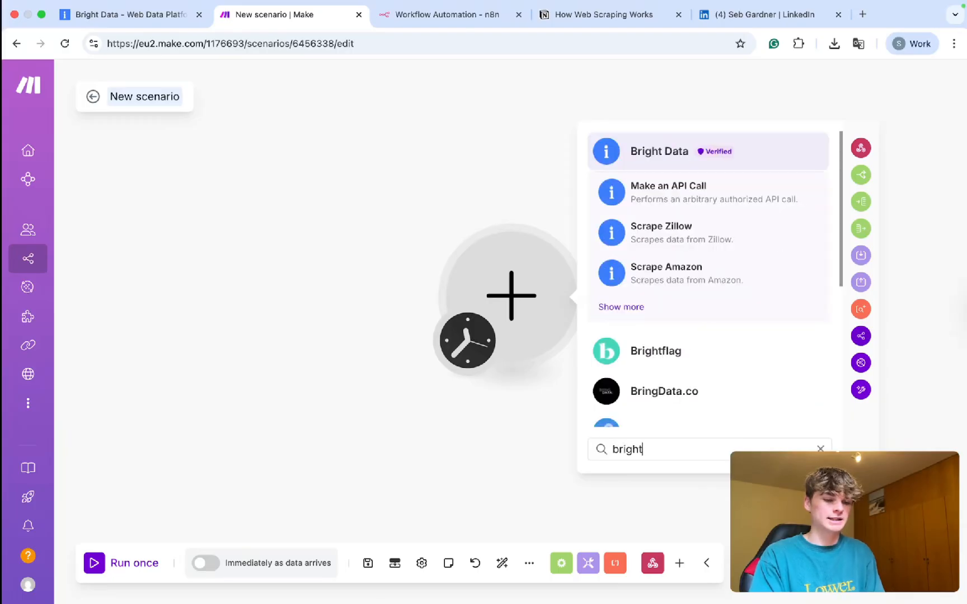
# Step: Add the Bright Data "Make an API Call" module as the first module of the scenario
pyautogui.click(664, 158)
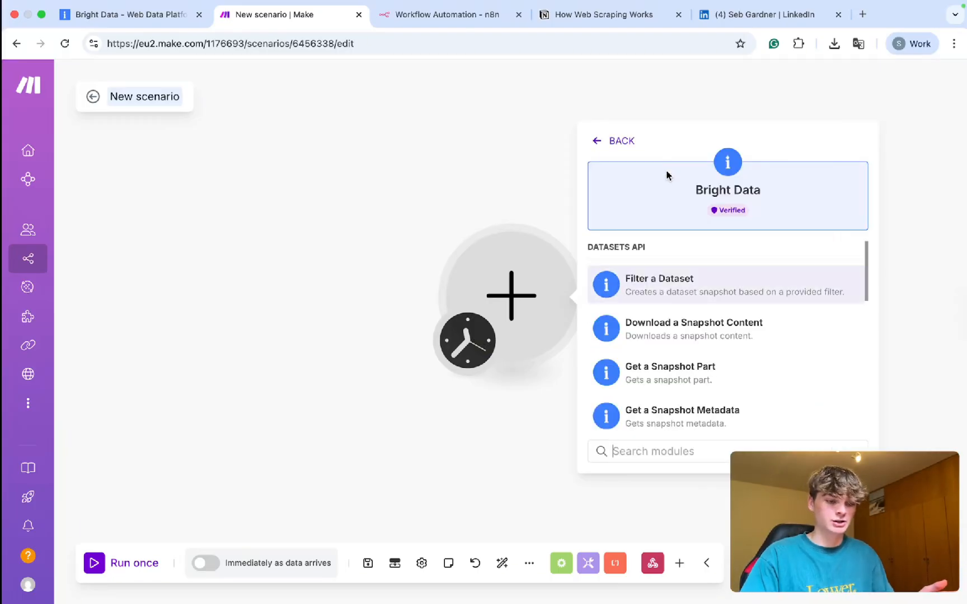
pyautogui.scroll(-5, 687, 336)
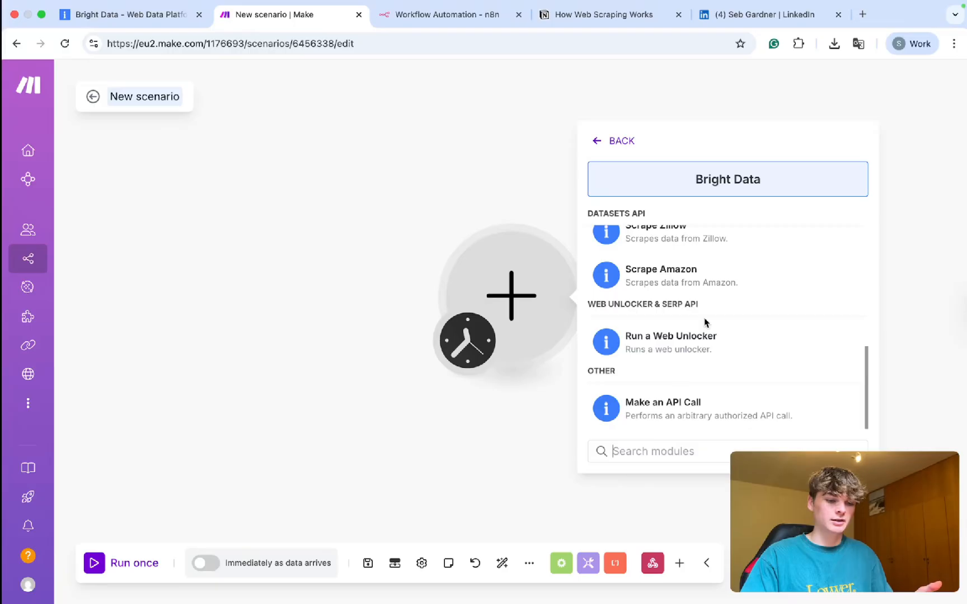
pyautogui.click(683, 415)
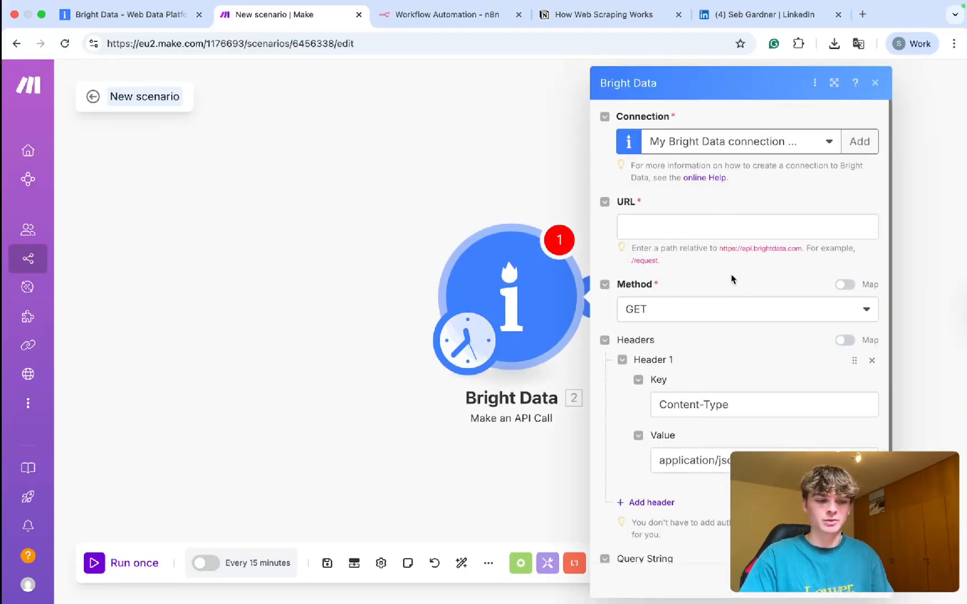
# Step: Copy the api.brightdata.com/datasets/v3/trigger address, through include_errors=true, from Bright Data's authenticated request into the Make module's URL field
pyautogui.scroll(-1, 724, 269)
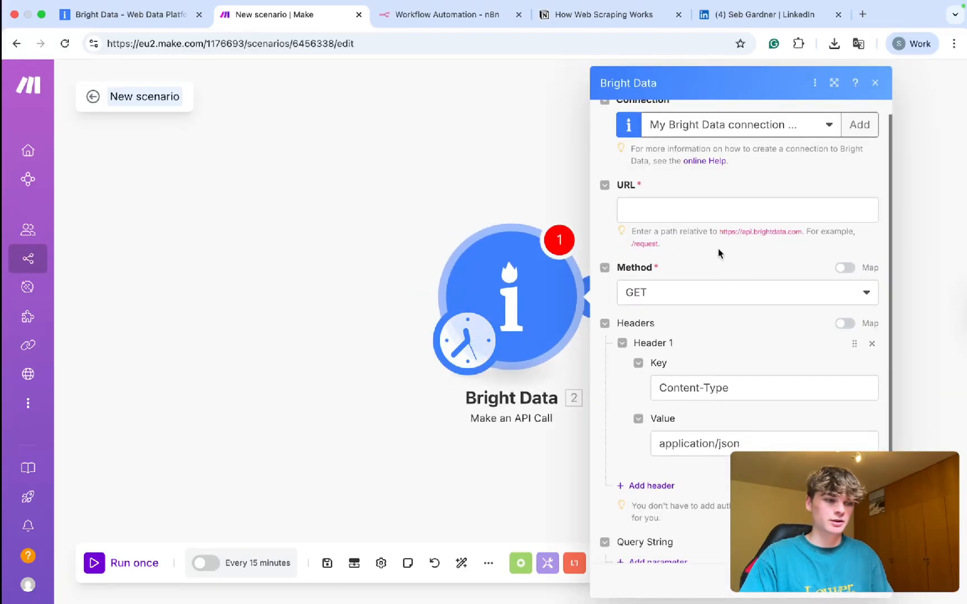
pyautogui.click(671, 209)
pyautogui.click(132, 15)
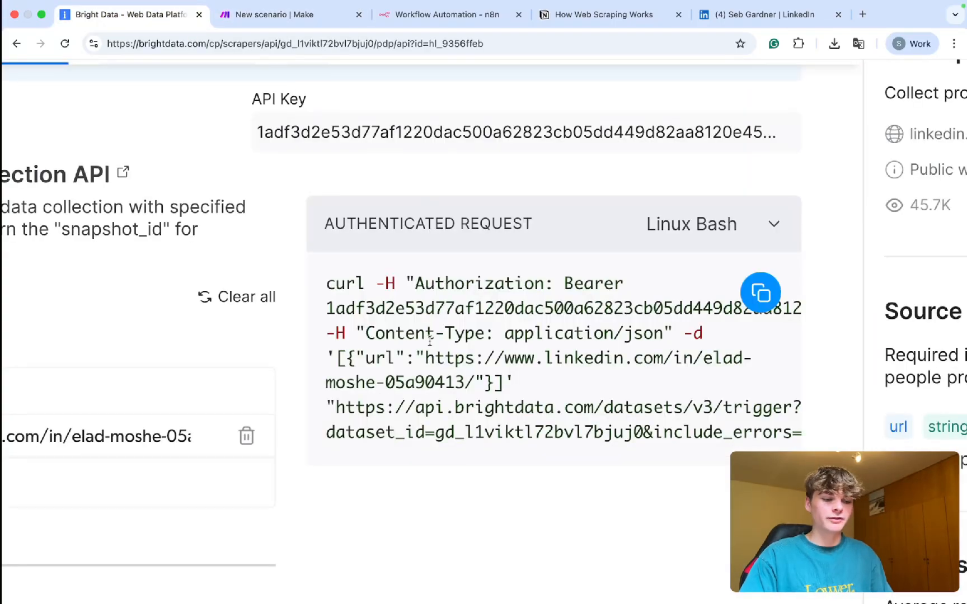
pyautogui.scroll(-1, 377, 407)
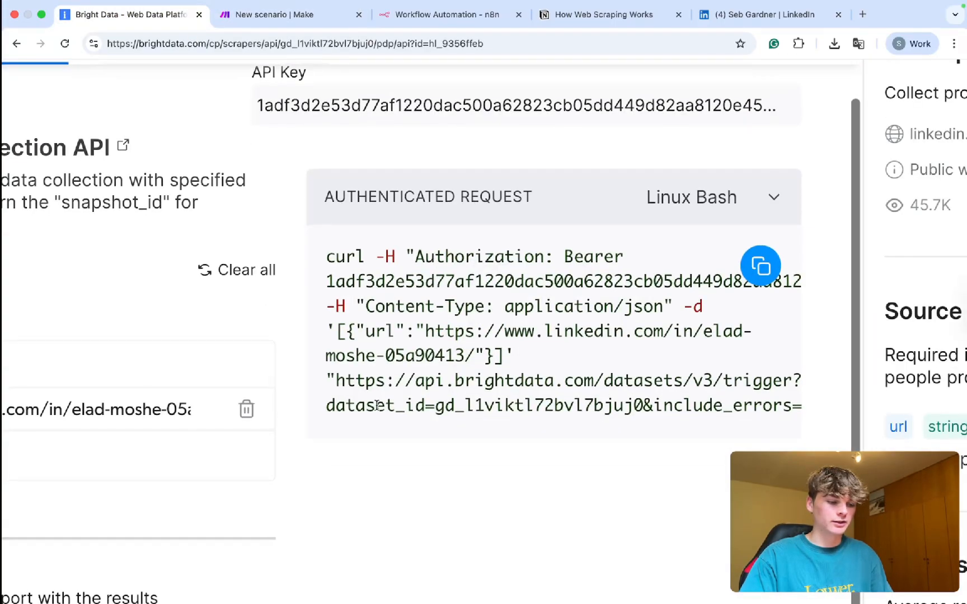
pyautogui.moveTo(335, 382); pyautogui.dragTo(748, 404)
pyautogui.click(346, 375)
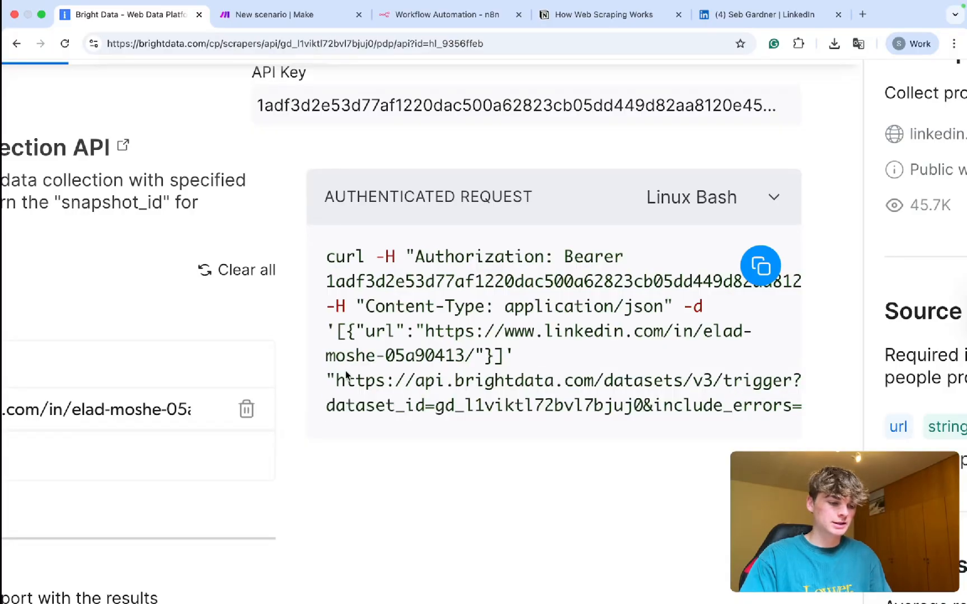
pyautogui.moveTo(336, 374); pyautogui.dragTo(669, 407)
pyautogui.press('super+c')
pyautogui.hotkey('ctrl', 'Tab')
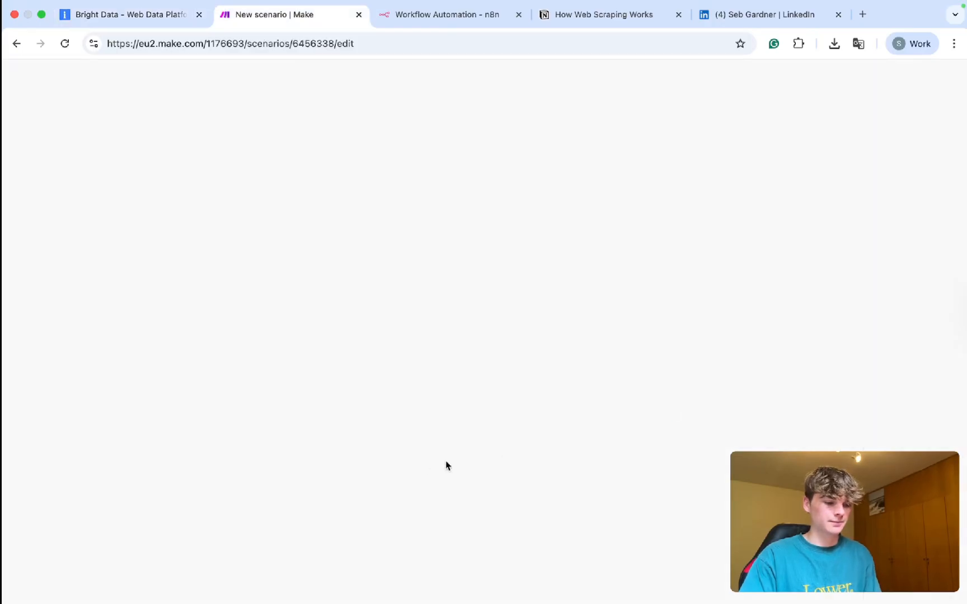
pyautogui.press('super+v')
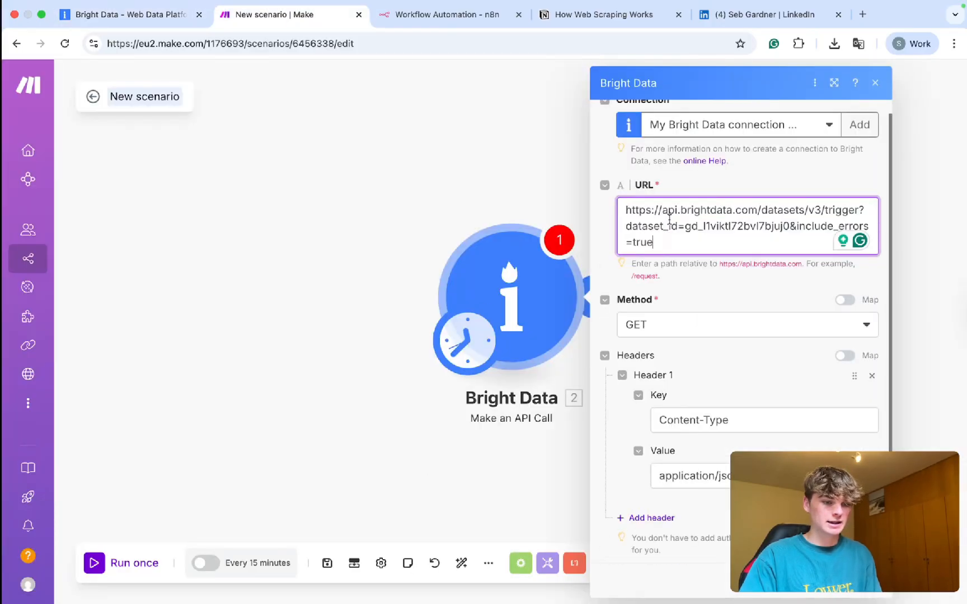
# Step: Set the API call's method to POST
pyautogui.click(691, 284)
pyautogui.scroll(-1, 691, 284)
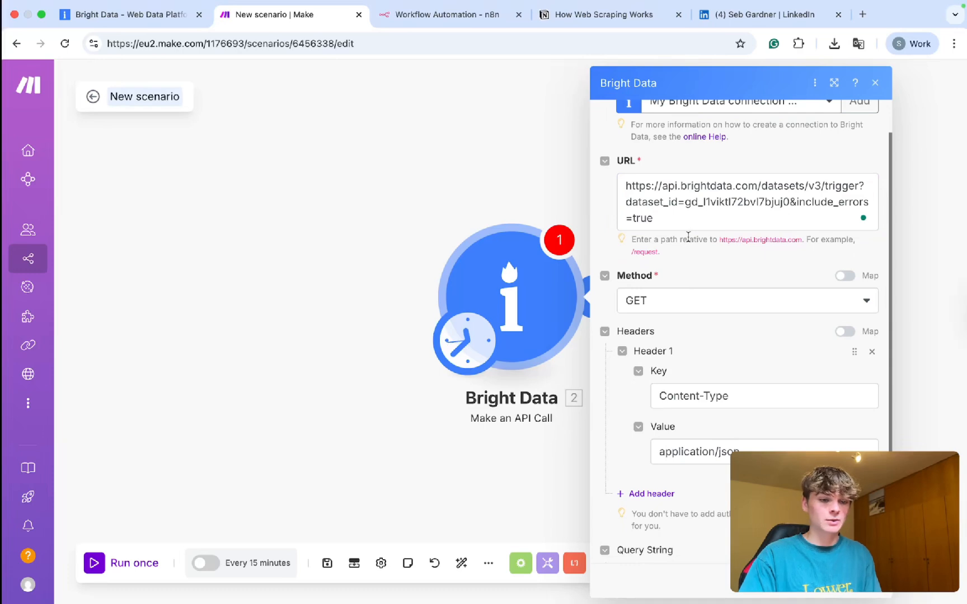
pyautogui.scroll(-3, 677, 263)
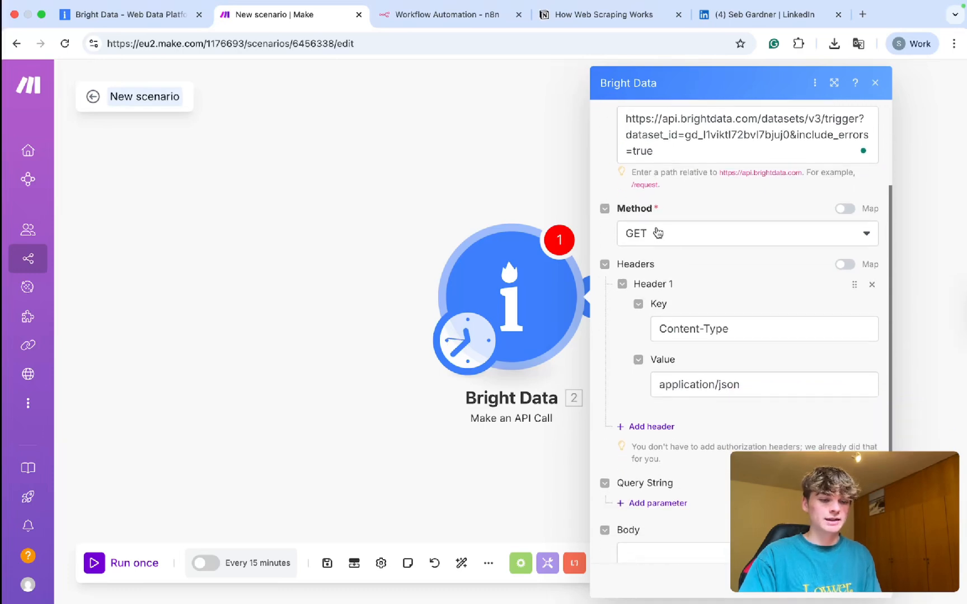
pyautogui.click(657, 232)
pyautogui.click(665, 282)
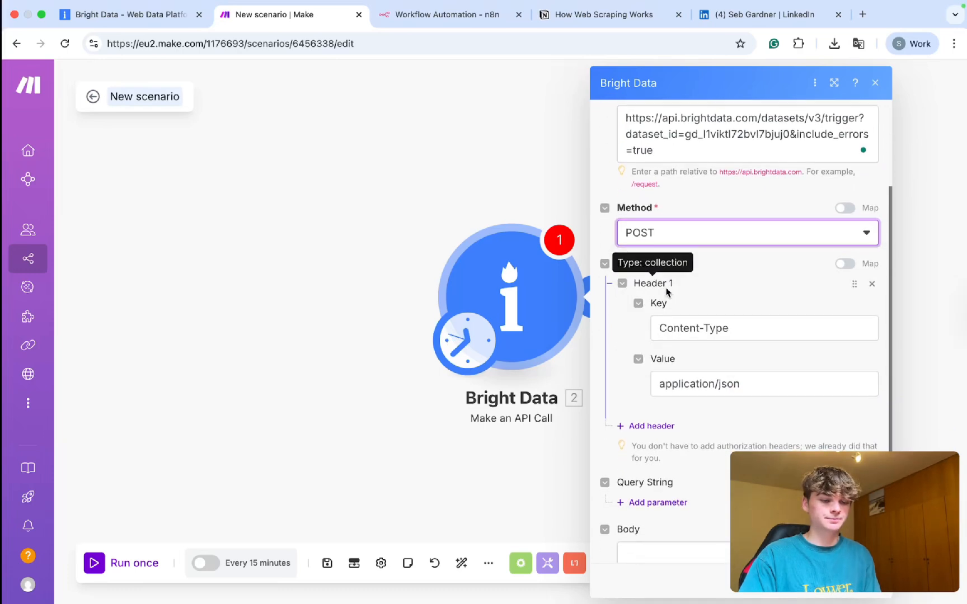
# Step: Ready the module's Body for input and copy the JSON array with the LinkedIn profile URL from Bright Data's authenticated request, without the surrounding single quotes
pyautogui.scroll(-1, 666, 291)
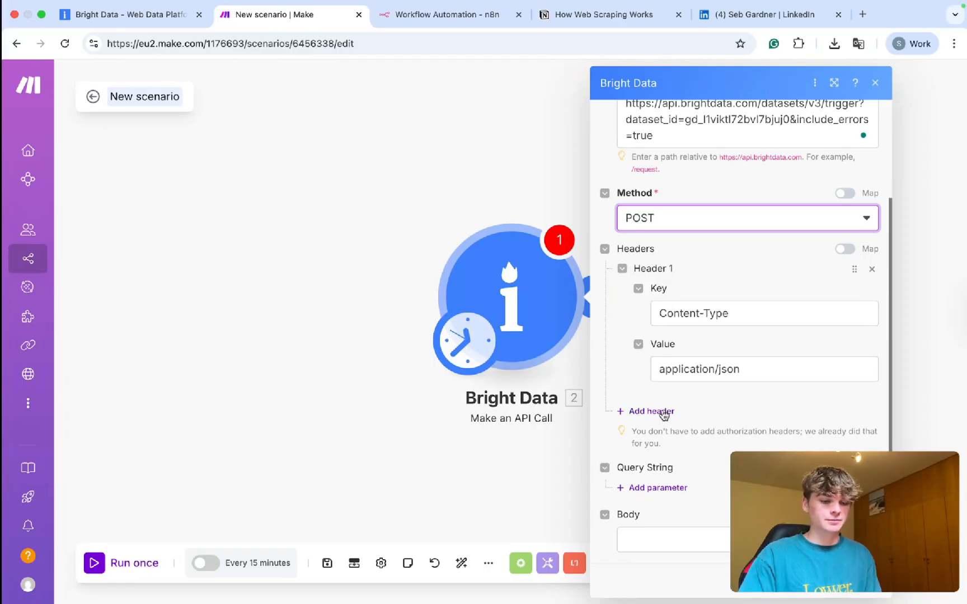
pyautogui.click(669, 544)
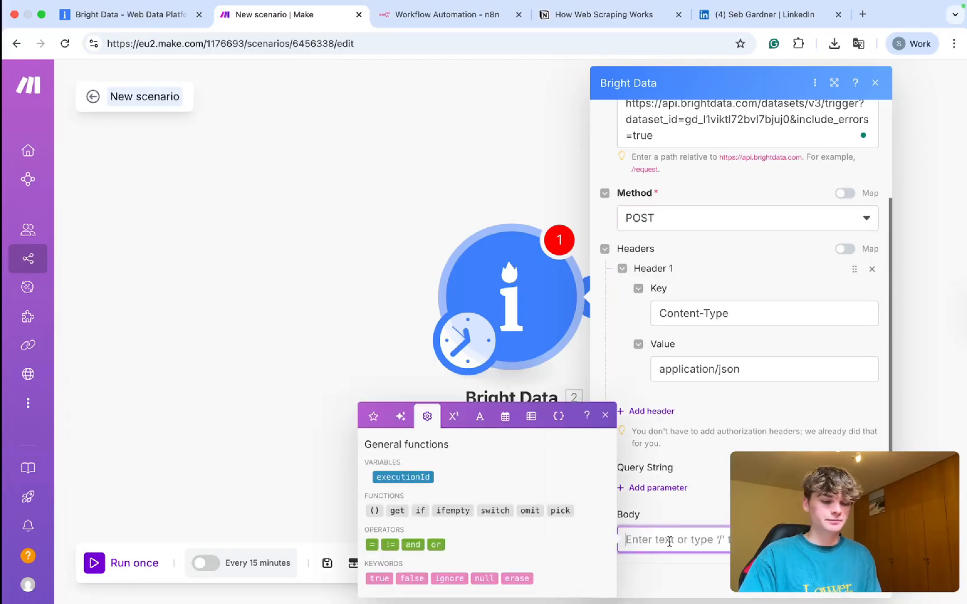
pyautogui.click(134, 14)
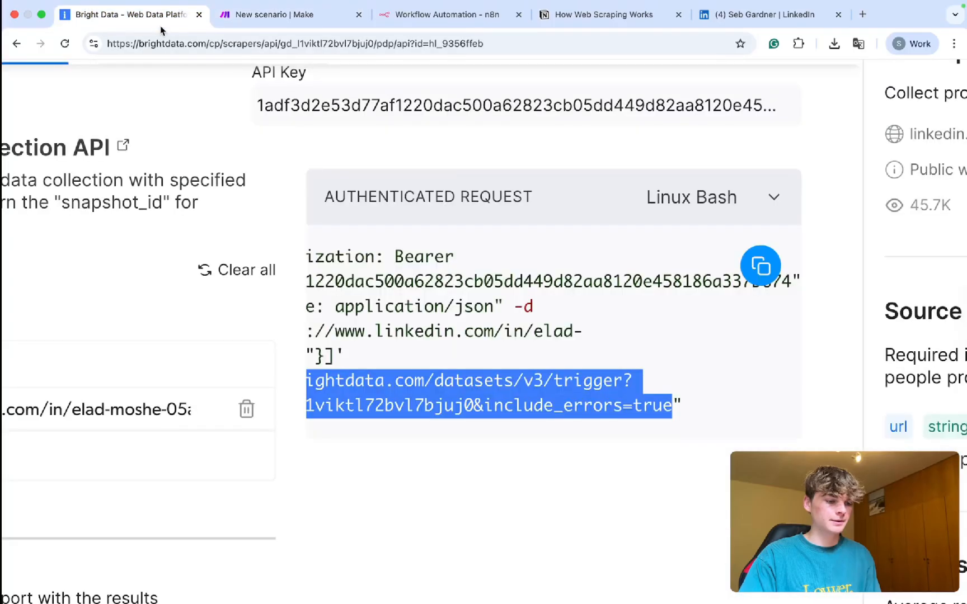
pyautogui.hscroll(-5, 367, 276)
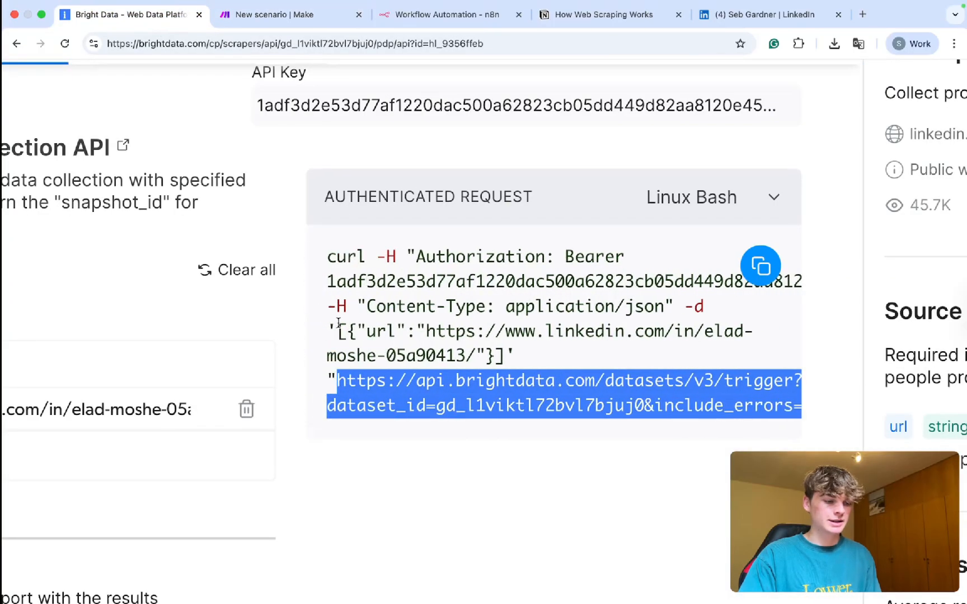
pyautogui.moveTo(329, 328); pyautogui.dragTo(527, 355)
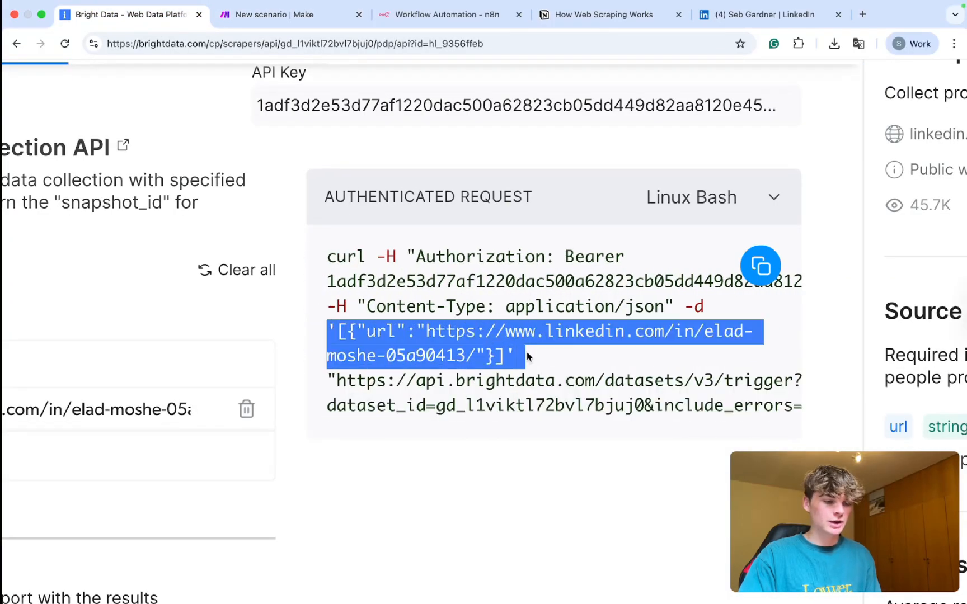
pyautogui.scroll(2, 349, 339)
pyautogui.click(349, 336)
pyautogui.moveTo(338, 334); pyautogui.dragTo(349, 334)
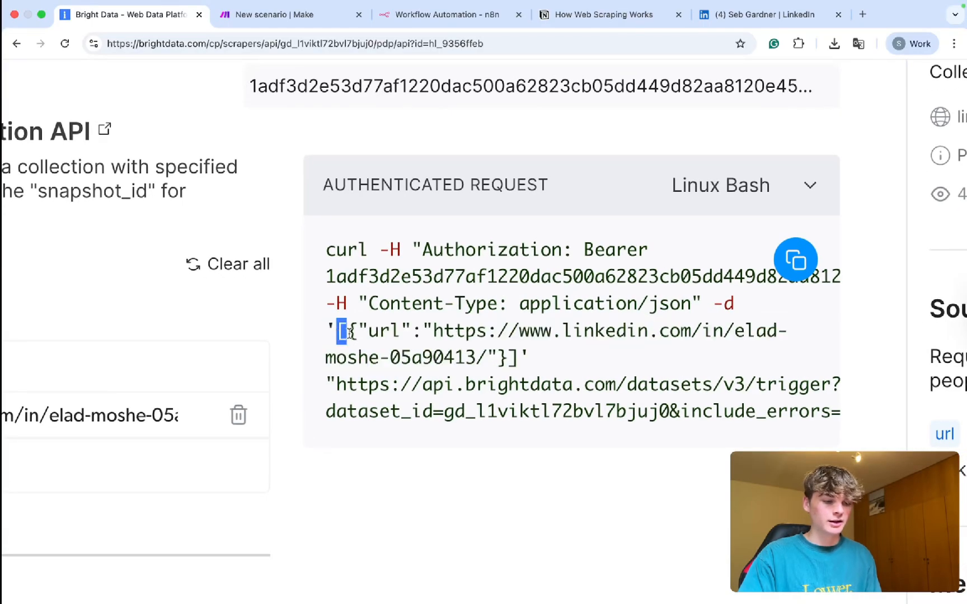
pyautogui.moveTo(508, 357); pyautogui.dragTo(519, 357)
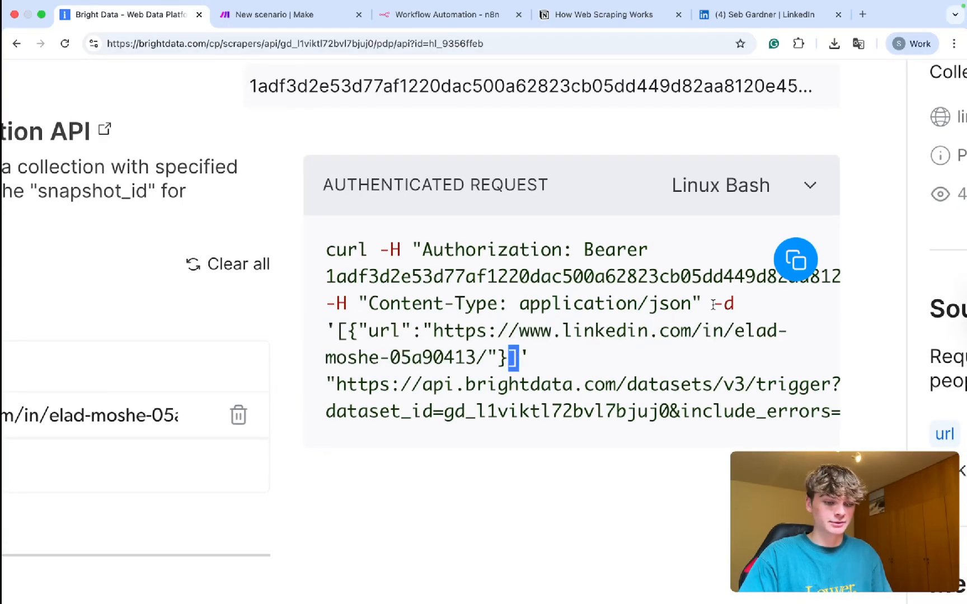
pyautogui.moveTo(723, 301); pyautogui.dragTo(735, 301)
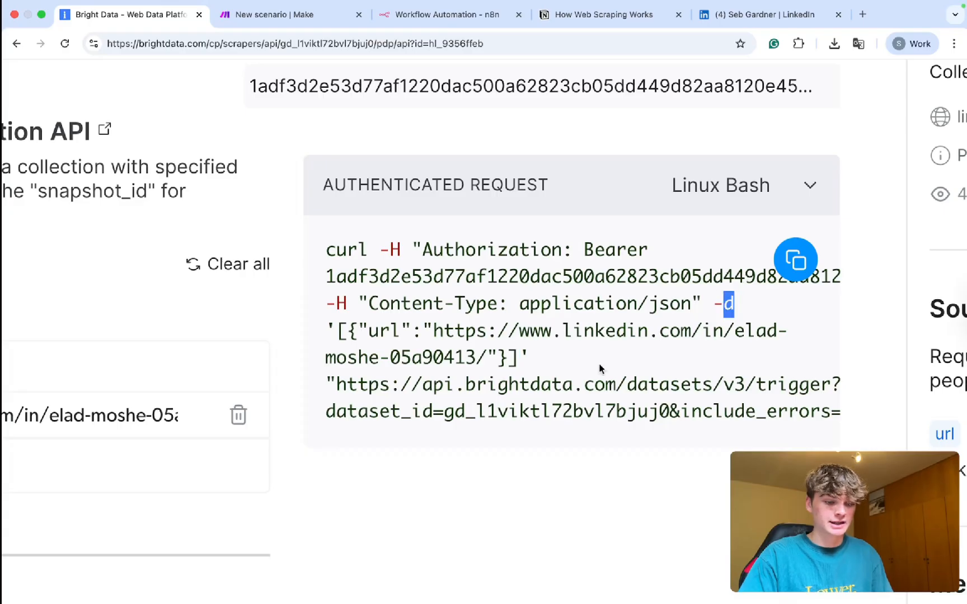
pyautogui.moveTo(539, 358); pyautogui.dragTo(315, 339)
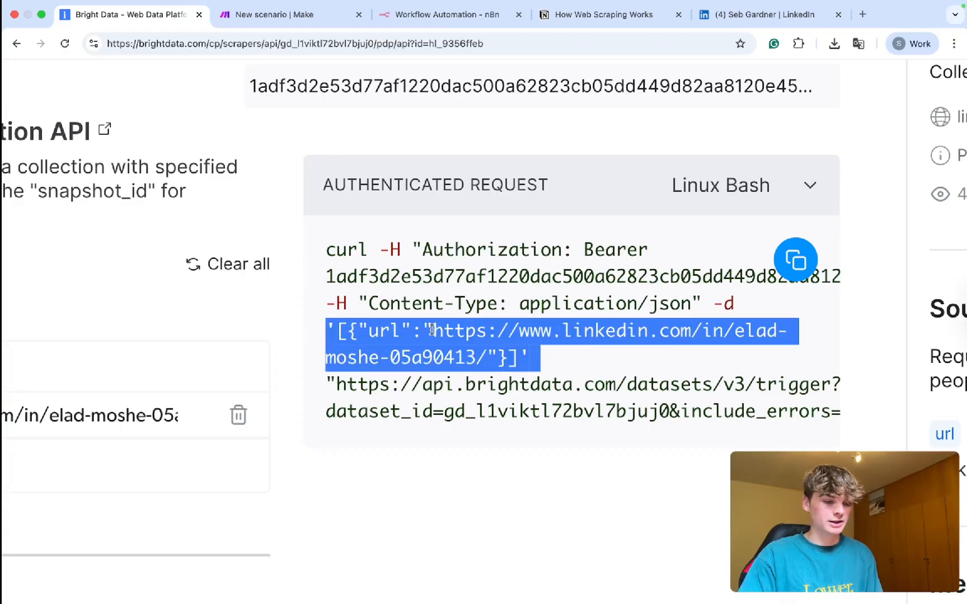
pyautogui.scroll(-5, 431, 331)
pyautogui.click(486, 343)
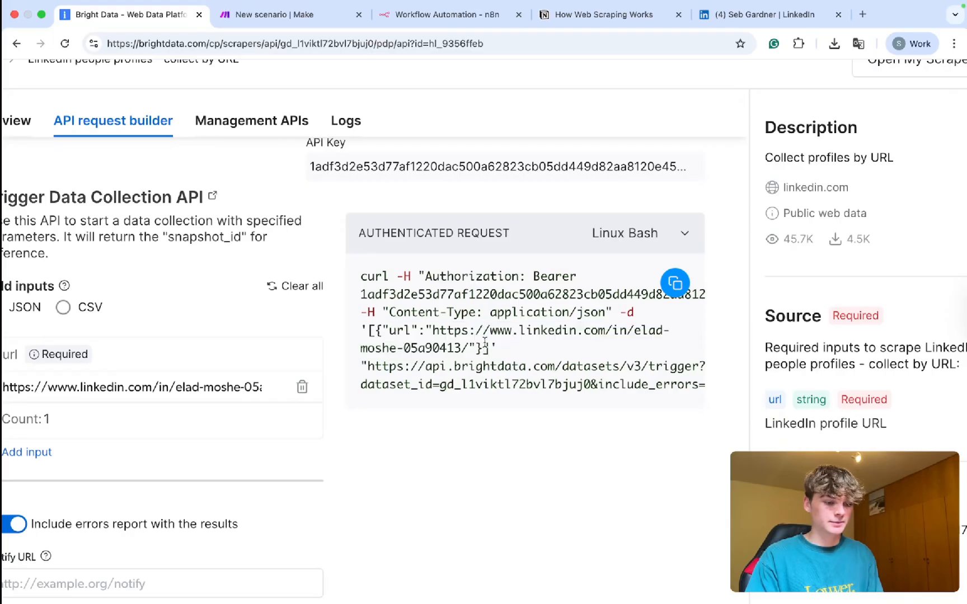
pyautogui.moveTo(490, 347); pyautogui.dragTo(368, 331)
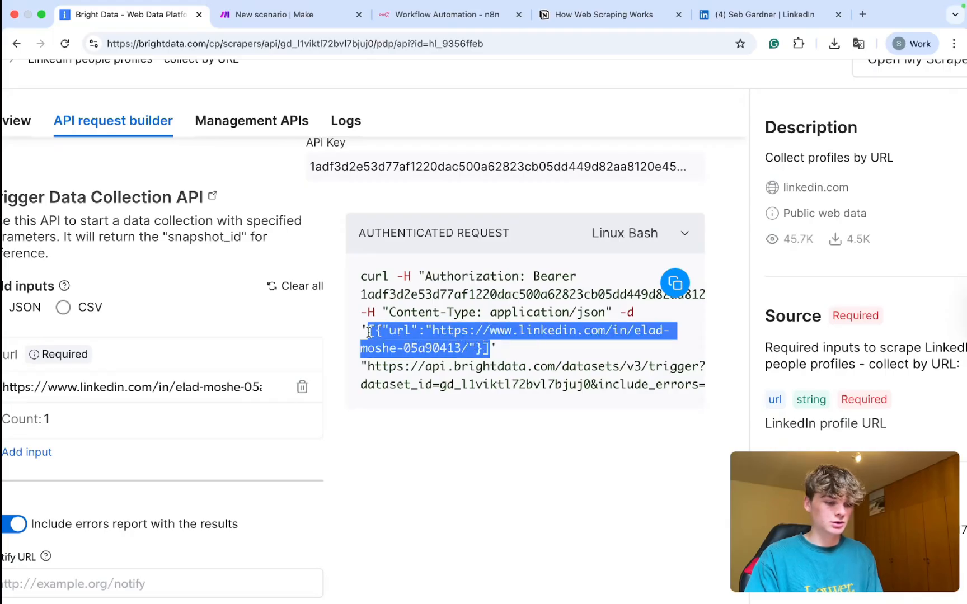
# Step: Open jsonformatter.org in a new browser tab and beautify the copied JSON array there
pyautogui.hotkey('ctrl', 't')
pyautogui.write('json')
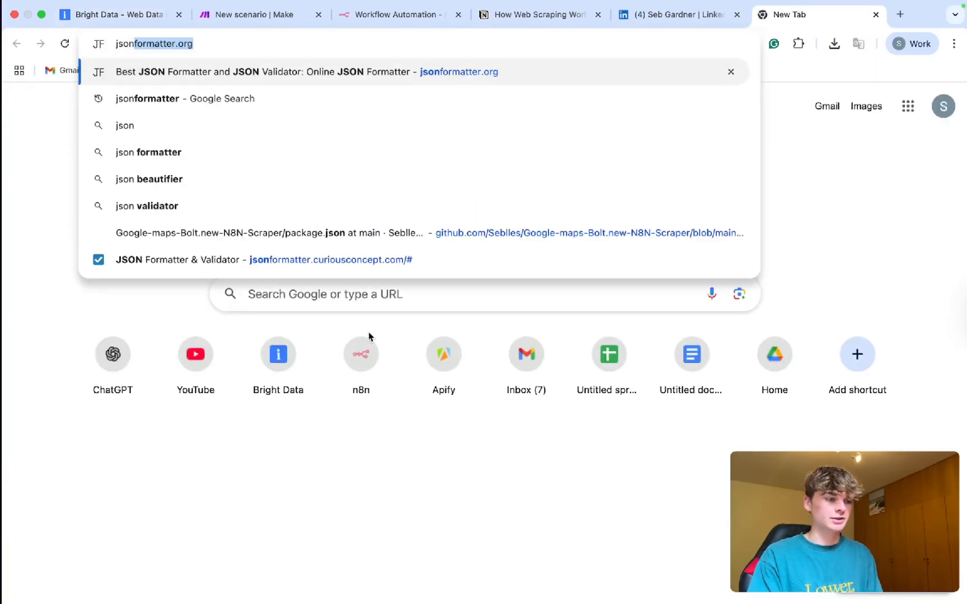
pyautogui.press('Return')
pyautogui.press('super+a')
pyautogui.press('super+v')
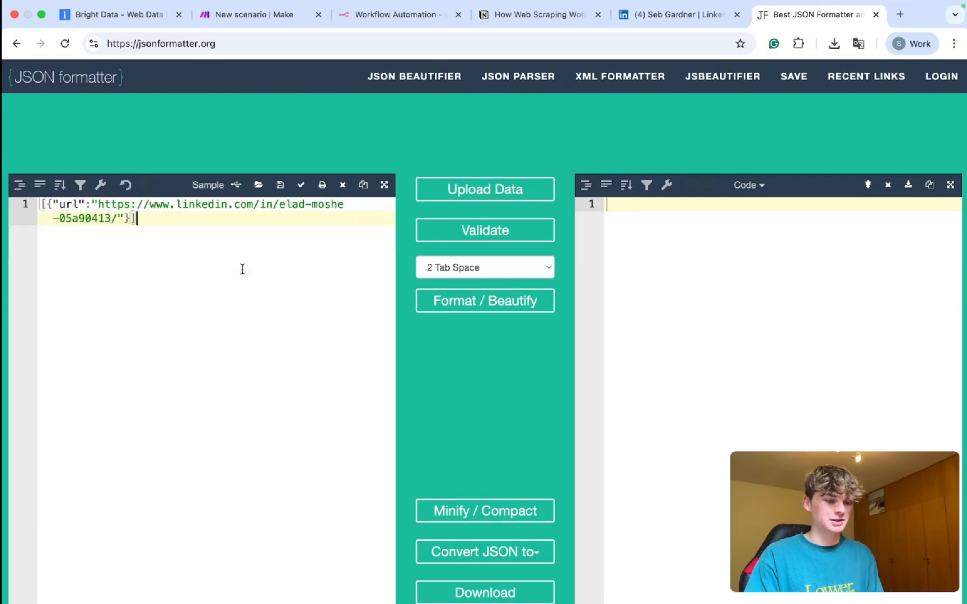
pyautogui.click(455, 302)
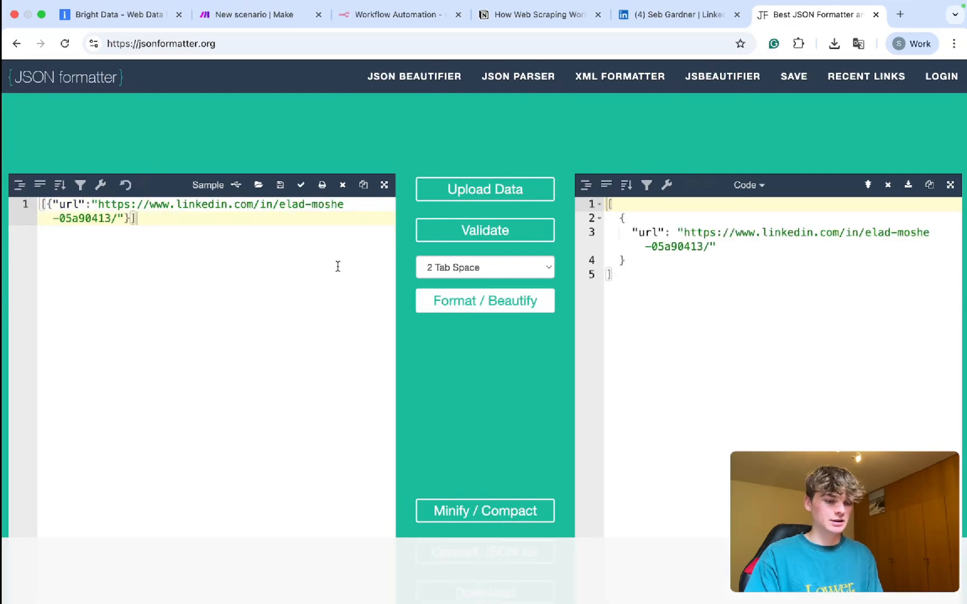
# Step: Copy the whole formatted JSON output into the Body of the Bright Data module in Make
pyautogui.click(628, 278)
pyautogui.press('super+a')
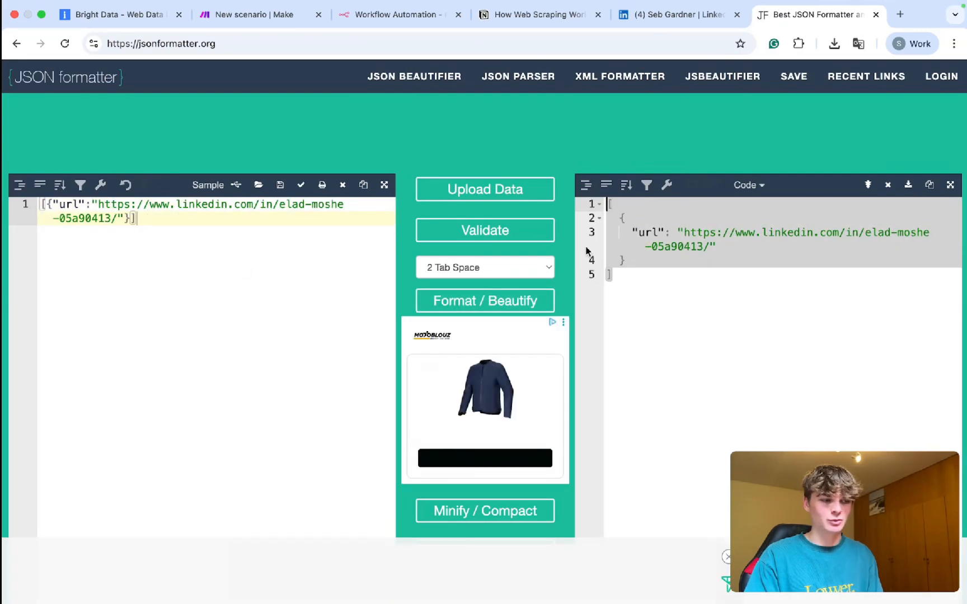
pyautogui.click(250, 21)
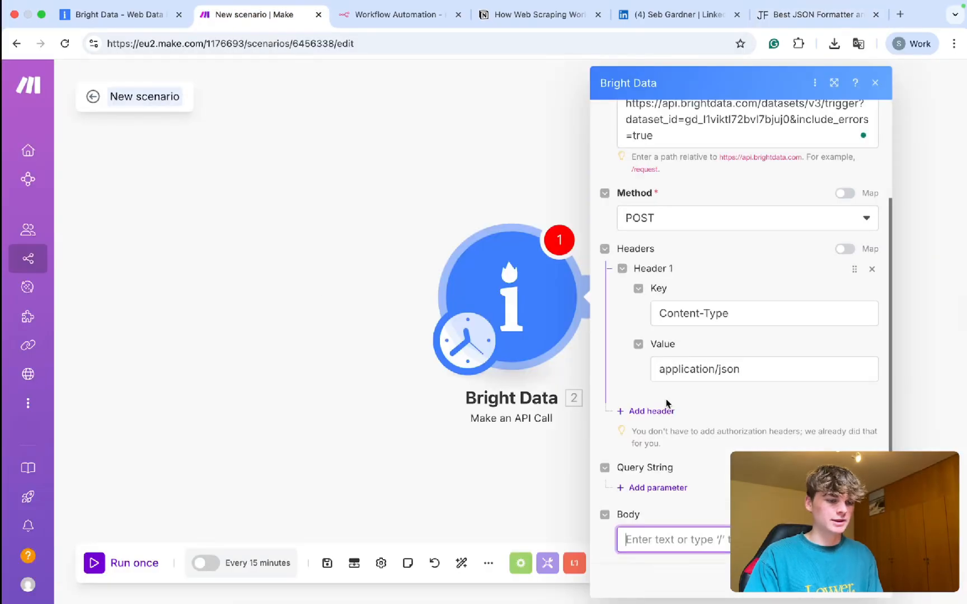
pyautogui.press('super+v')
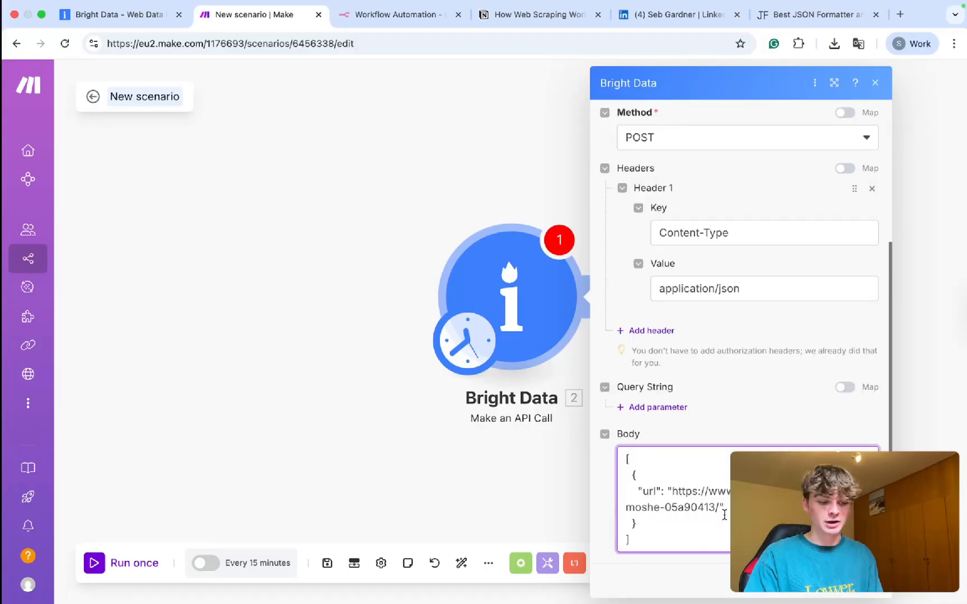
# Step: Select the sample profile URL in the request body and copy the web address of the open LinkedIn profile for it
pyautogui.moveTo(716, 509); pyautogui.dragTo(680, 497)
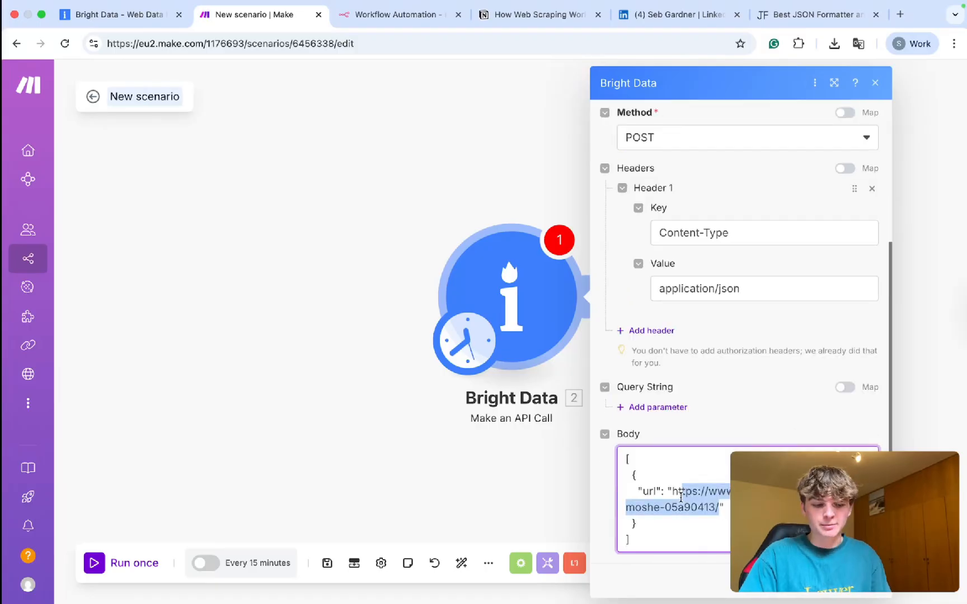
pyautogui.press('super+5')
pyautogui.click(244, 43)
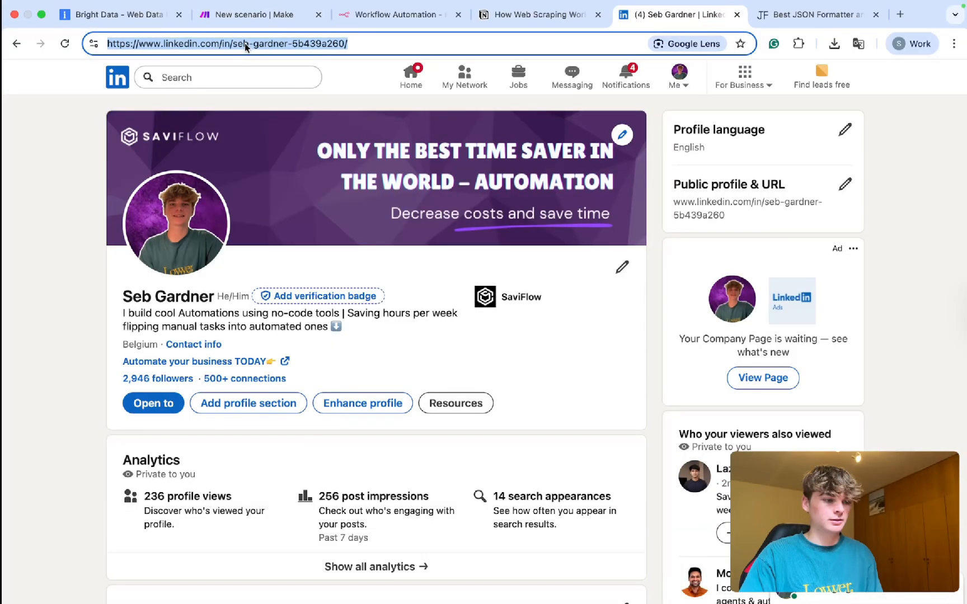
pyautogui.press('super+2')
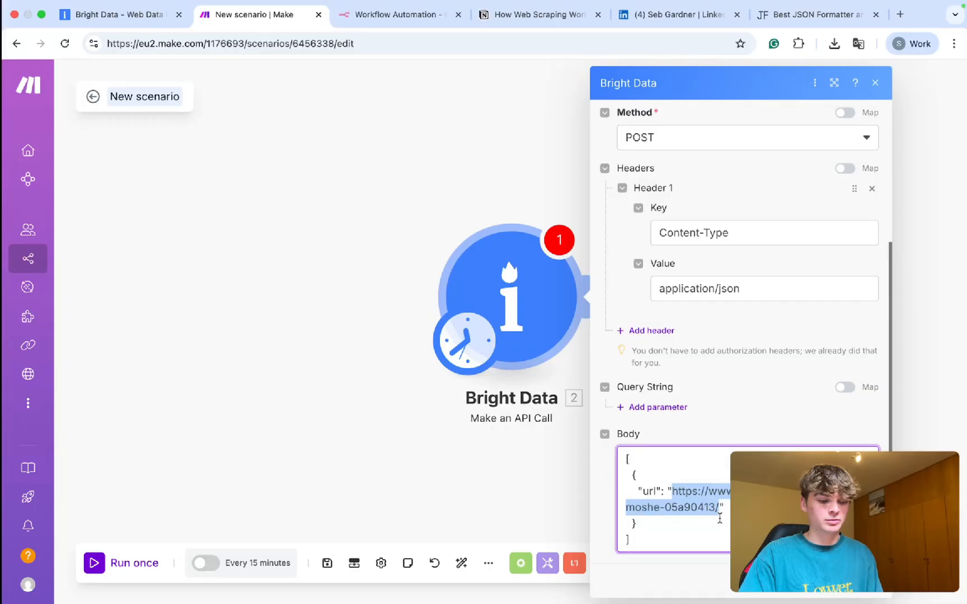
# Step: Examine the Authorization Bearer header in Bright Data's authenticated request, and return to the Make scenario
pyautogui.press('super+1')
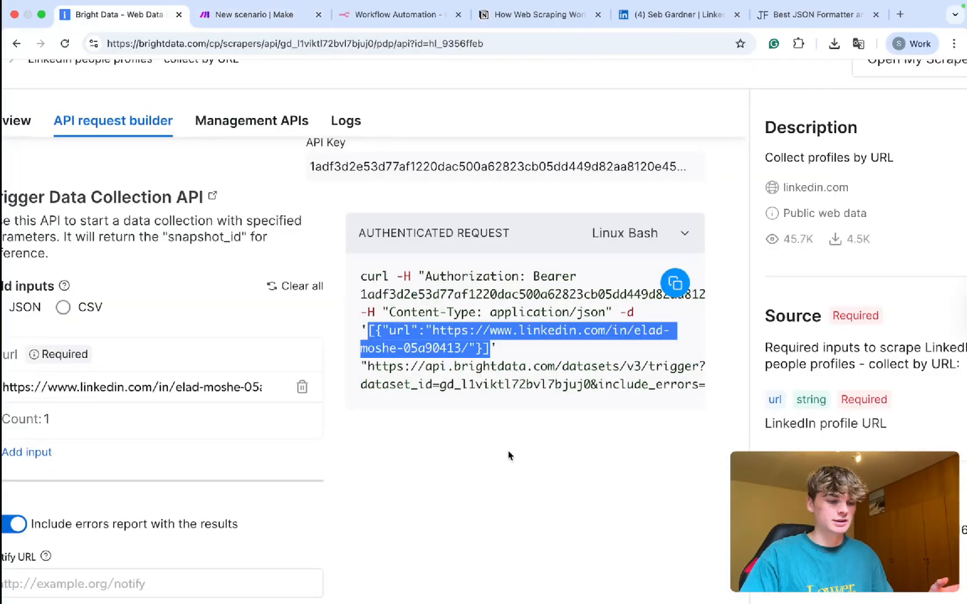
pyautogui.doubleClick(410, 277)
pyautogui.moveTo(410, 276); pyautogui.dragTo(556, 274)
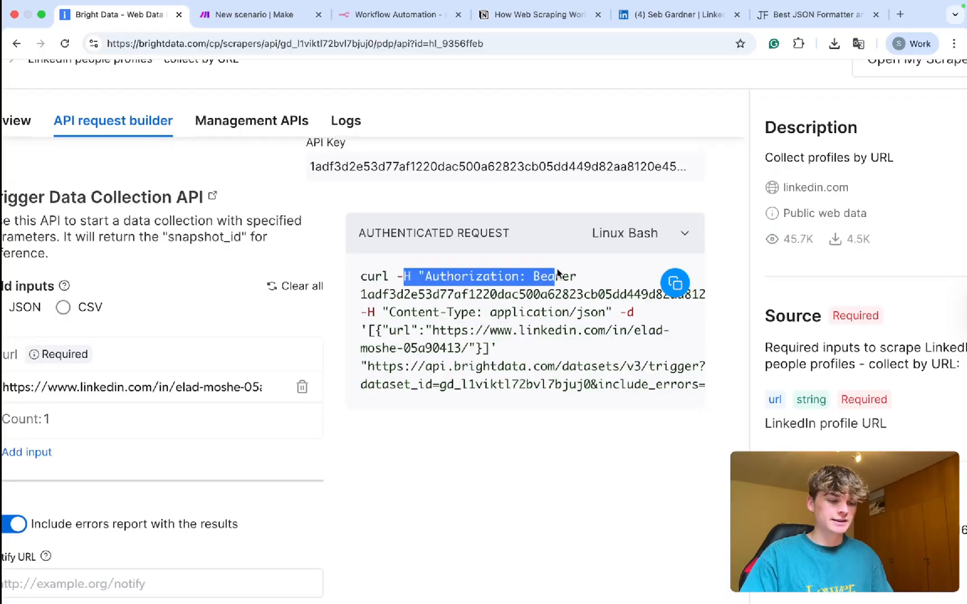
pyautogui.click(257, 15)
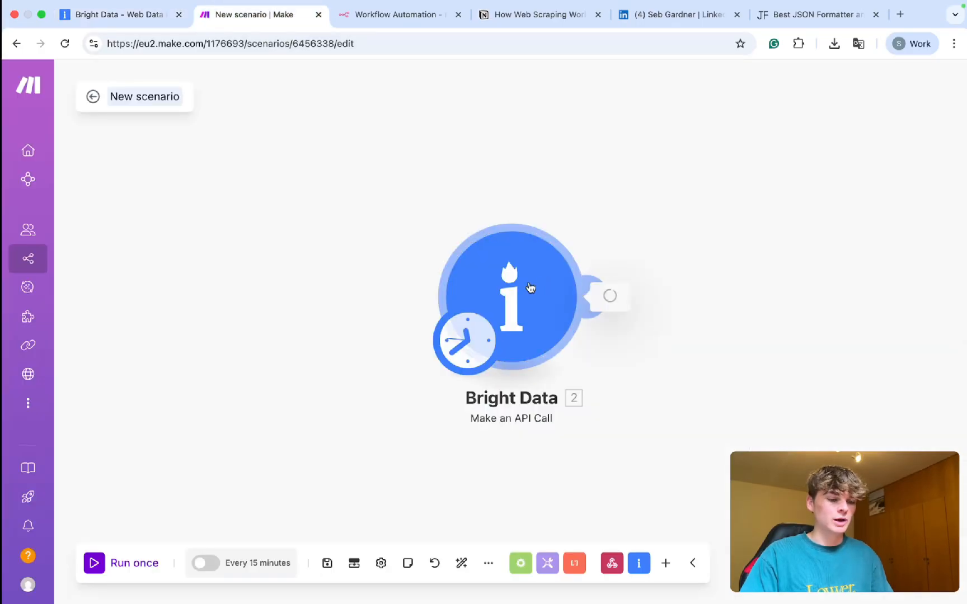
# Step: Review the Bright Data module's connection, headers and body, save the module and the scenario, and run it once
pyautogui.click(684, 139)
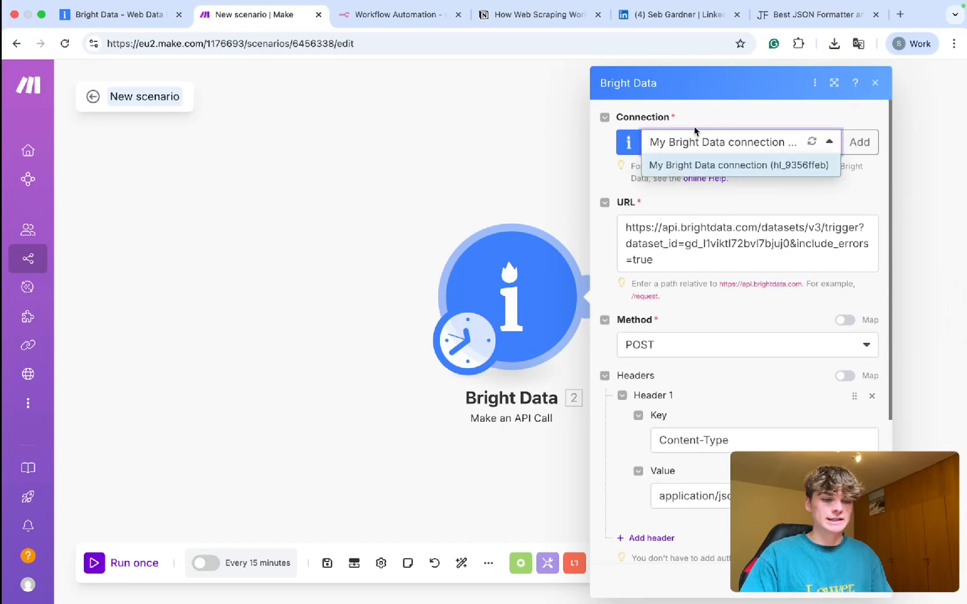
pyautogui.click(716, 140)
pyautogui.scroll(-1, 716, 282)
pyautogui.scroll(-5, 705, 296)
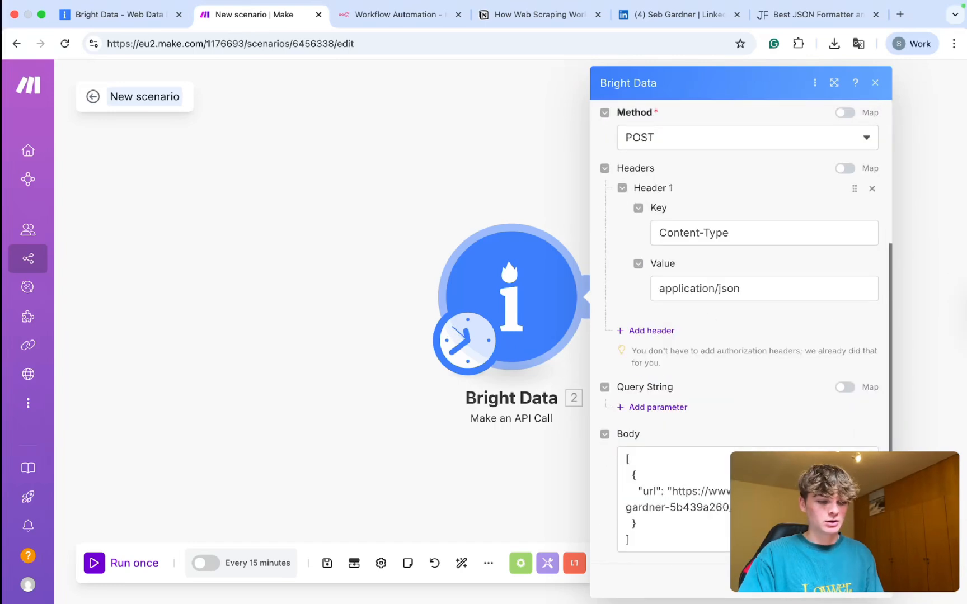
pyautogui.click(861, 581)
pyautogui.moveTo(664, 390); pyautogui.dragTo(652, 390)
pyautogui.press('super+s')
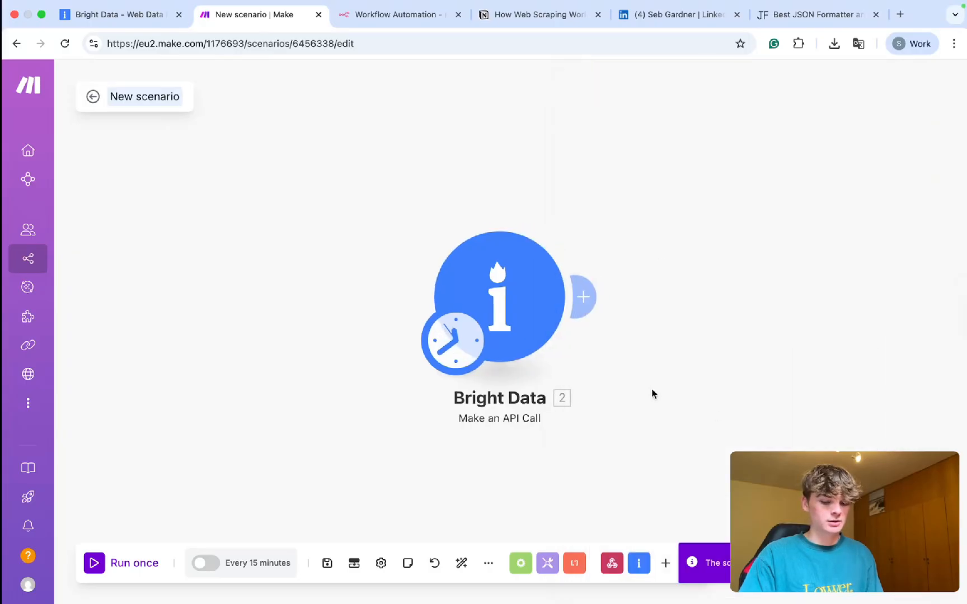
pyautogui.press('super+Return')
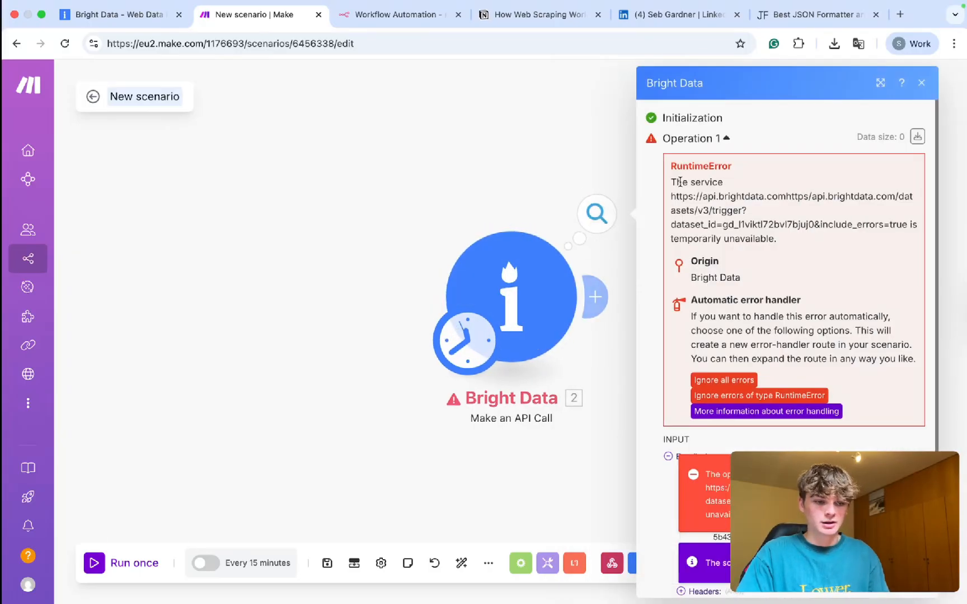
# Step: Examine the service address in the runtime error and the relative-path hint for the Bright Data module's URL
pyautogui.moveTo(679, 188); pyautogui.dragTo(727, 196)
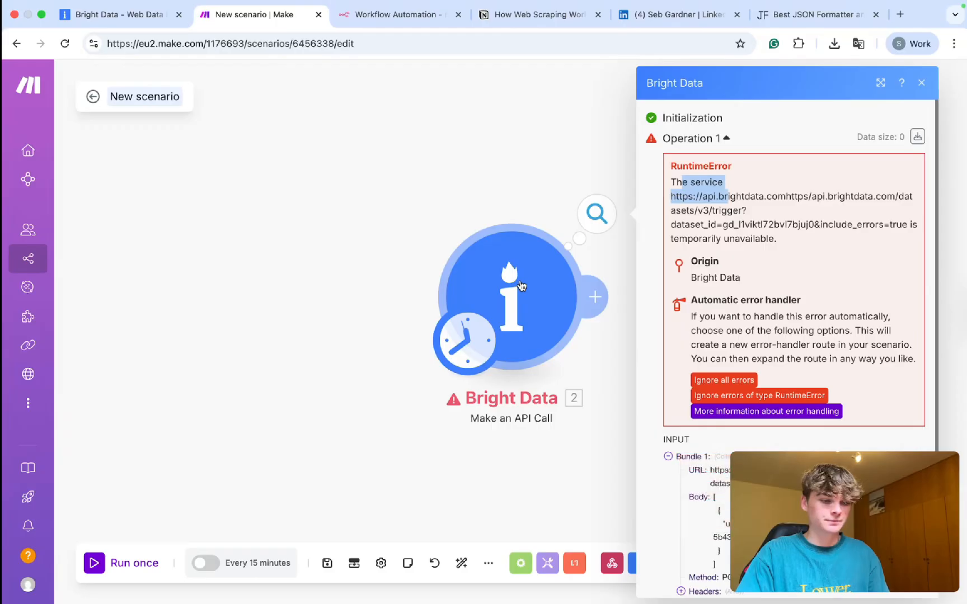
pyautogui.click(519, 287)
pyautogui.scroll(5, 748, 243)
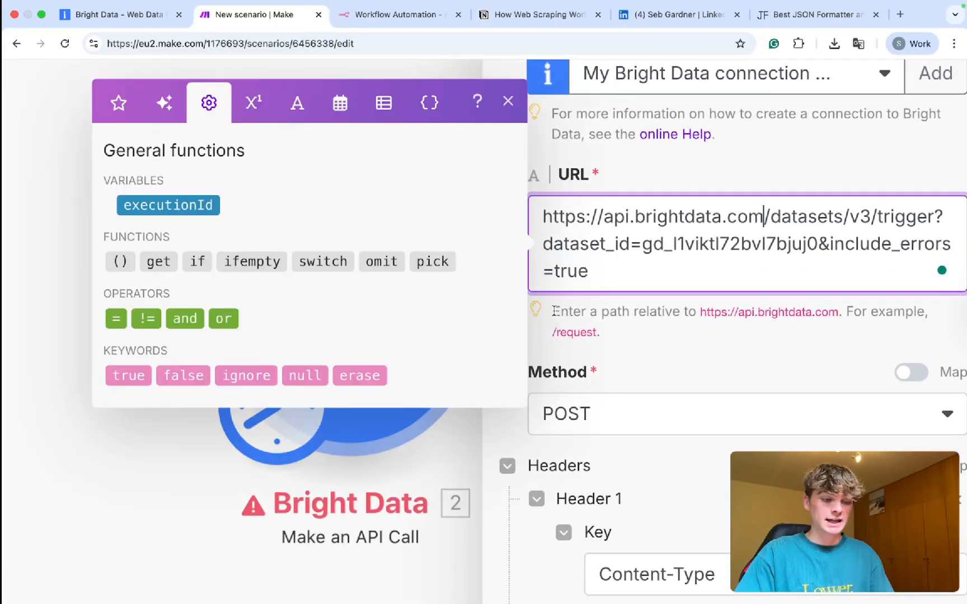
pyautogui.moveTo(553, 315); pyautogui.dragTo(766, 312)
pyautogui.click(625, 309)
pyautogui.moveTo(840, 313); pyautogui.dragTo(696, 312)
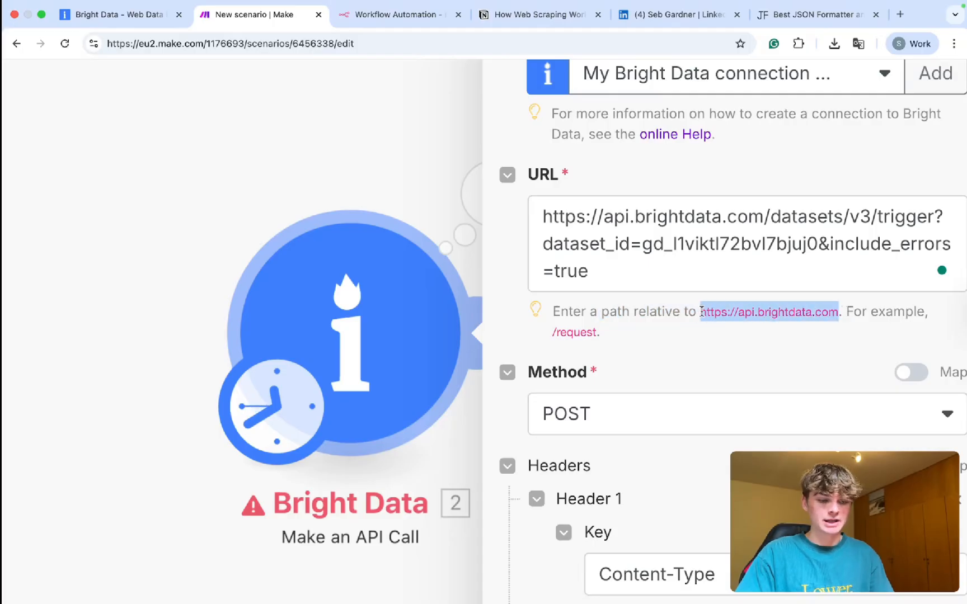
pyautogui.click(723, 318)
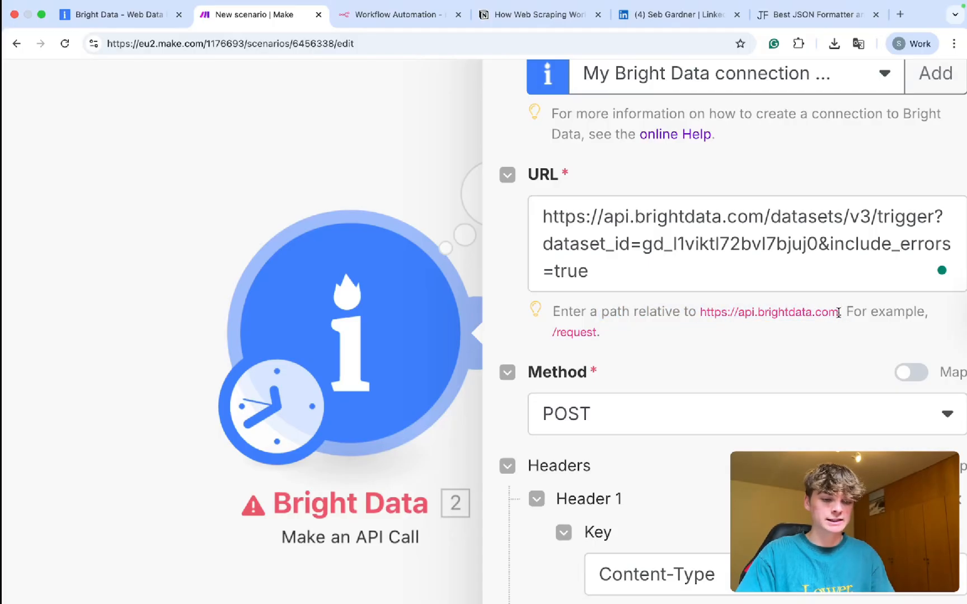
pyautogui.moveTo(838, 312); pyautogui.dragTo(694, 311)
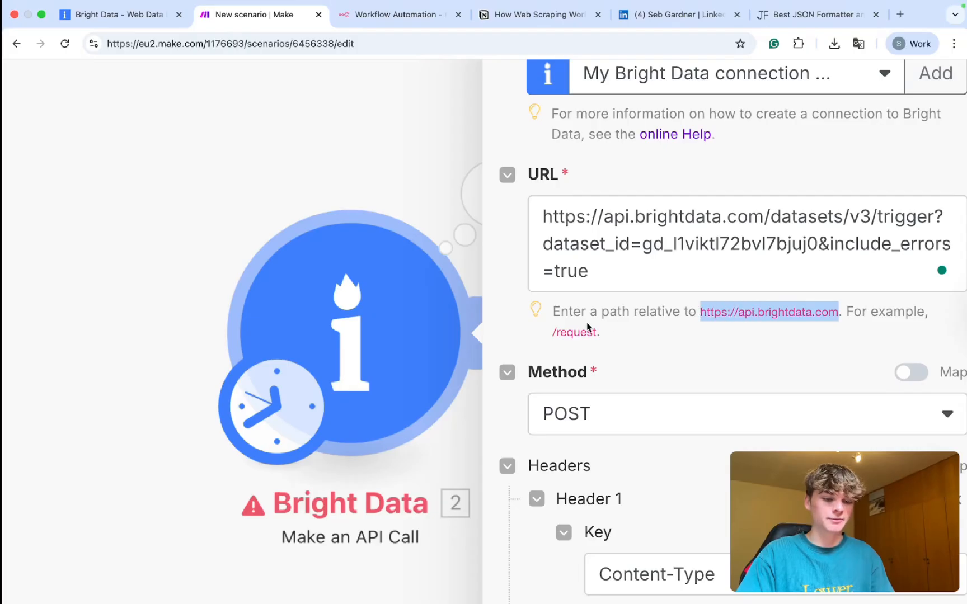
pyautogui.click(839, 312)
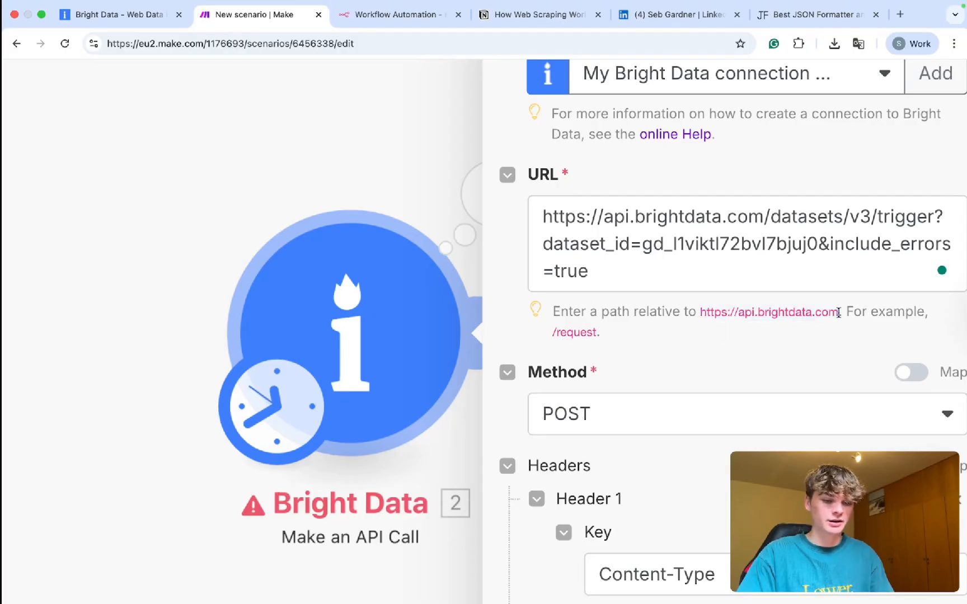
pyautogui.moveTo(762, 215); pyautogui.dragTo(538, 214)
pyautogui.press('BackSpace')
pyautogui.click(678, 362)
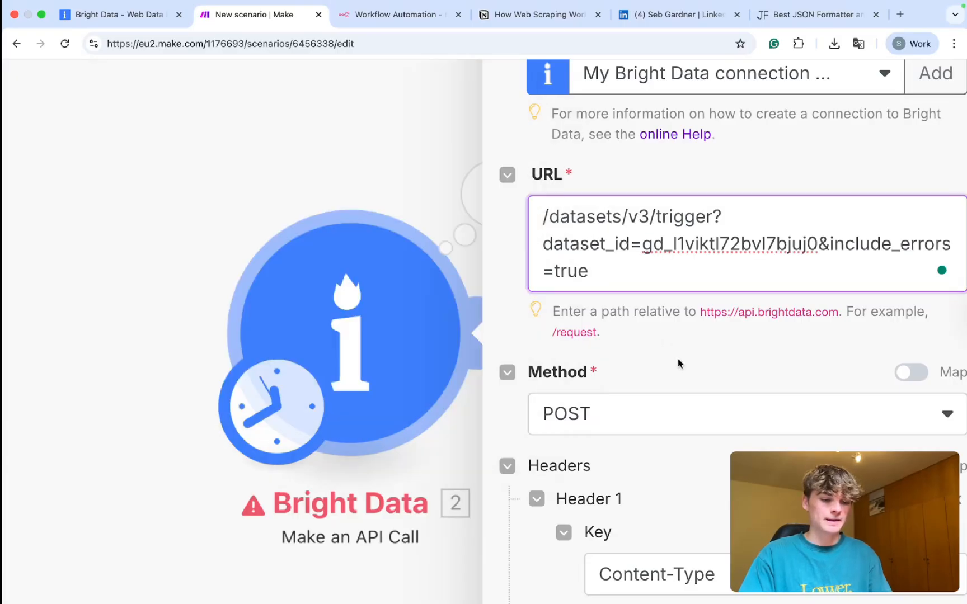
pyautogui.scroll(-5, 679, 363)
pyautogui.scroll(-3, 678, 361)
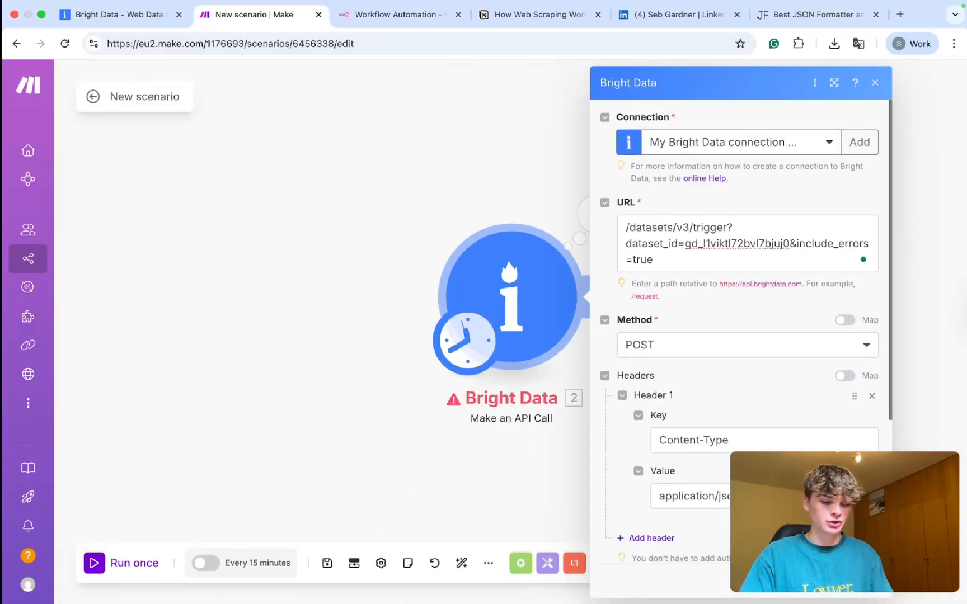
pyautogui.click(572, 359)
# Step: Expand the output body of the Bright Data operation to inspect its snapshot_id, and close the run details
pyautogui.click(607, 229)
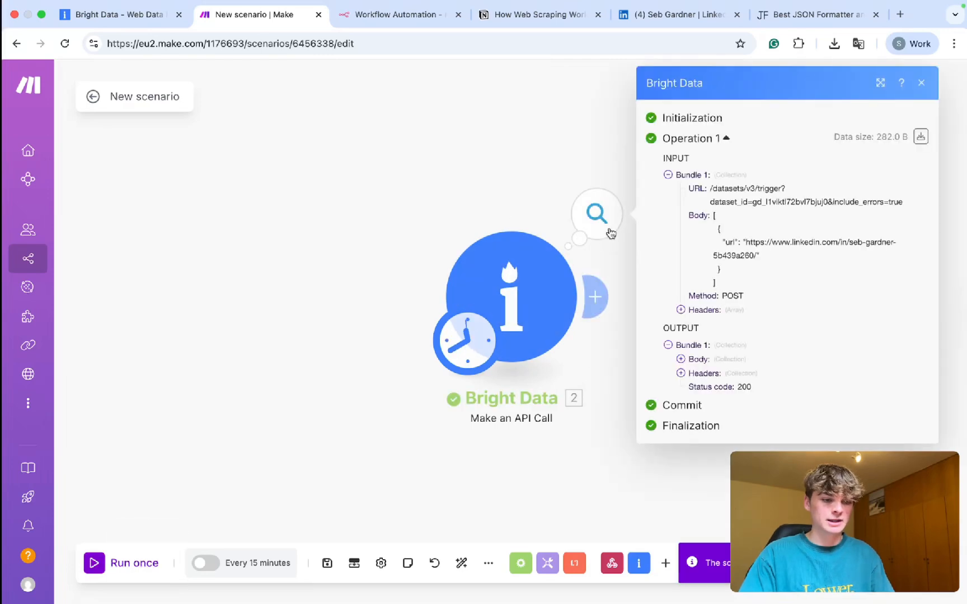
pyautogui.click(694, 363)
pyautogui.moveTo(848, 374); pyautogui.dragTo(767, 369)
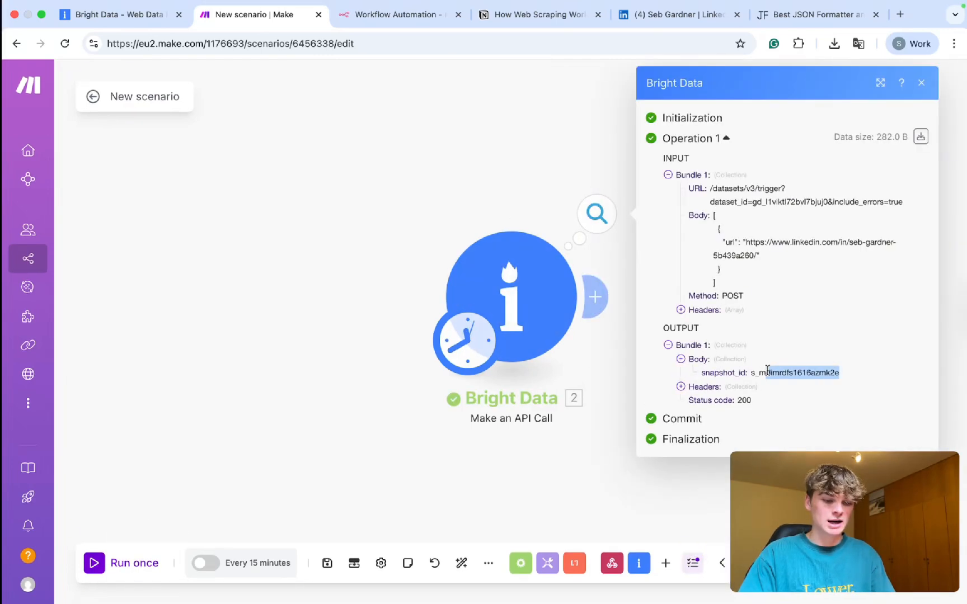
pyautogui.click(472, 160)
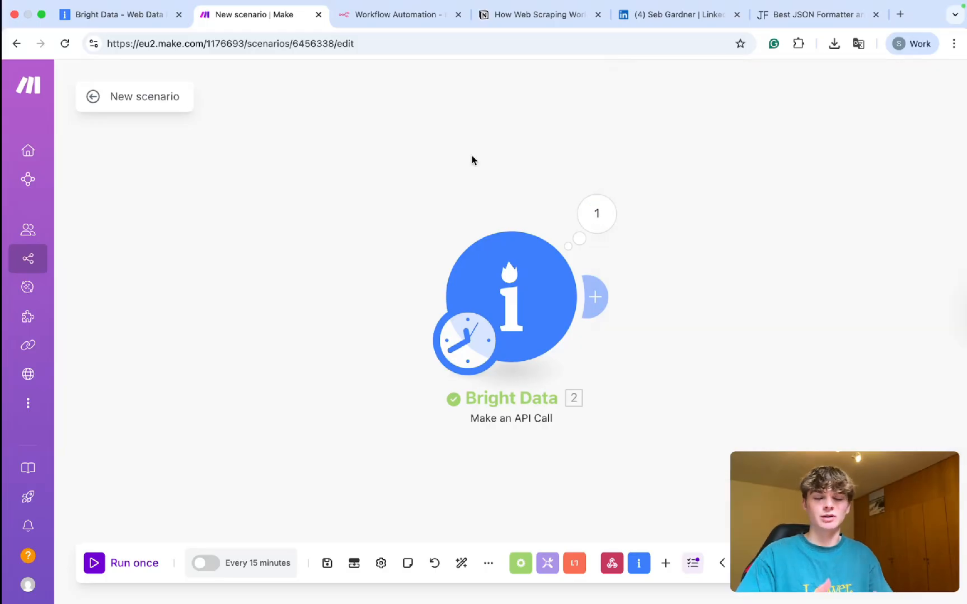
# Step: Open and reload the Web Scrapers list in Bright Data, run the Make scenario once more, and return to the list
pyautogui.click(126, 20)
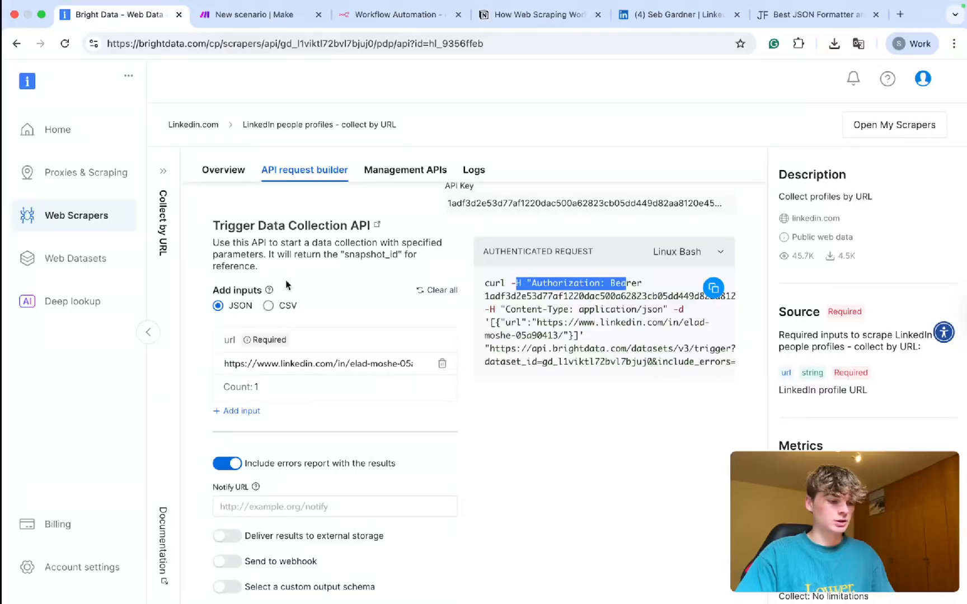
pyautogui.scroll(-1, 386, 340)
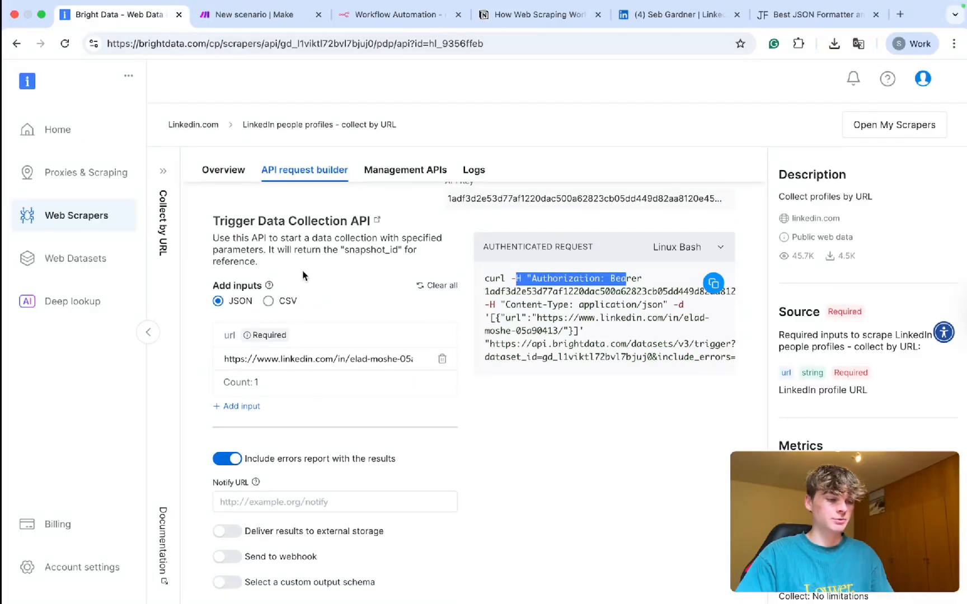
pyautogui.click(76, 218)
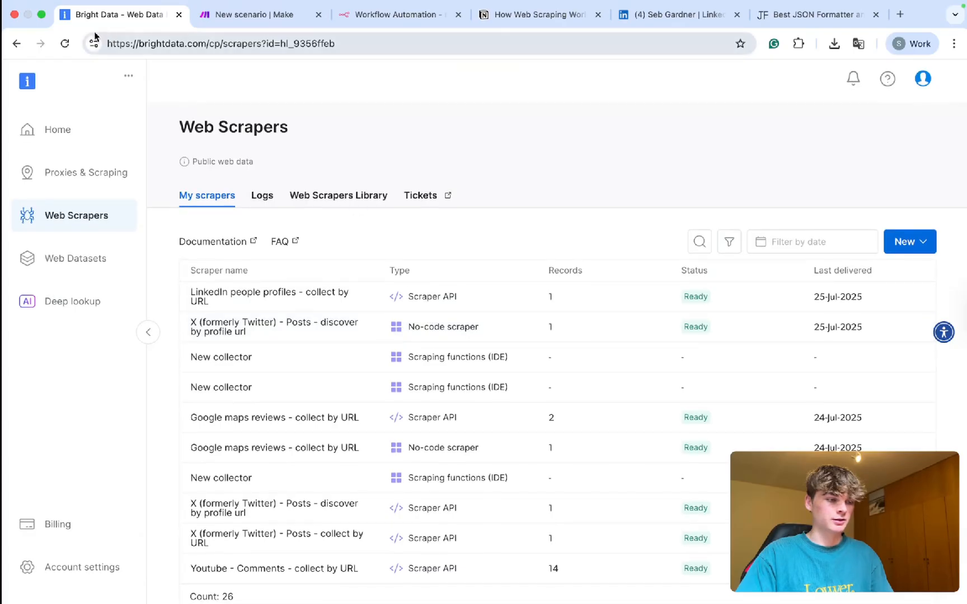
pyautogui.click(65, 43)
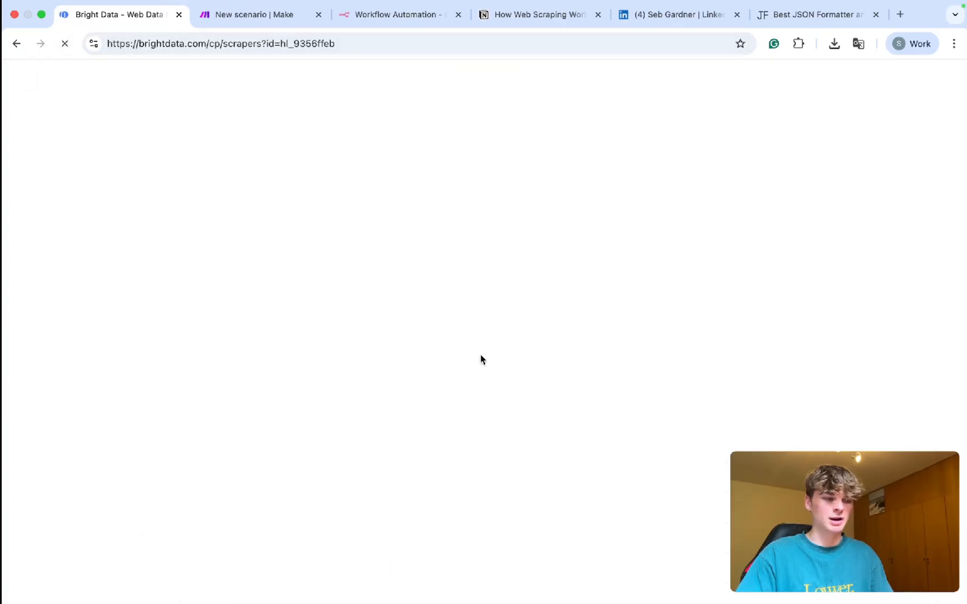
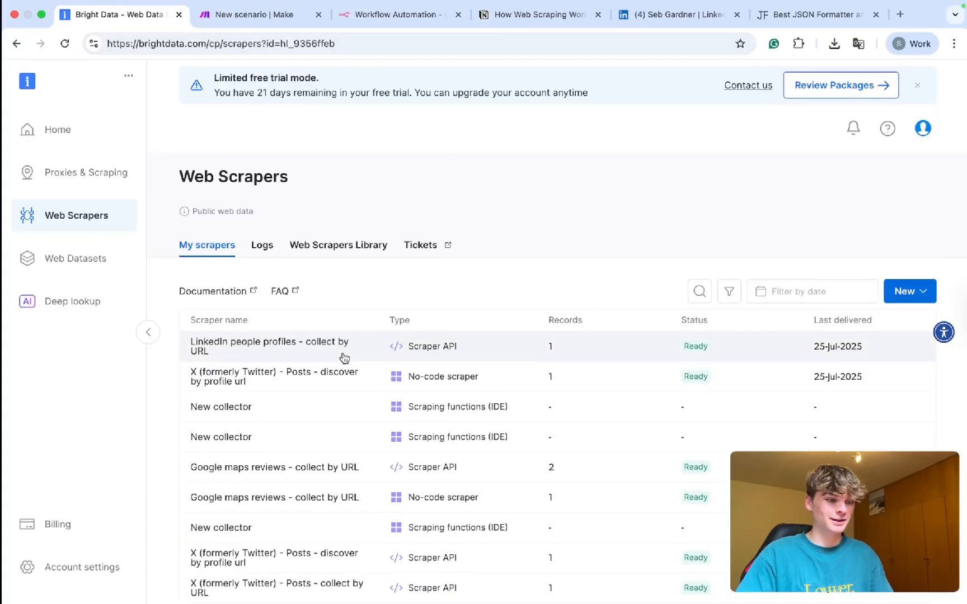
pyautogui.click(266, 12)
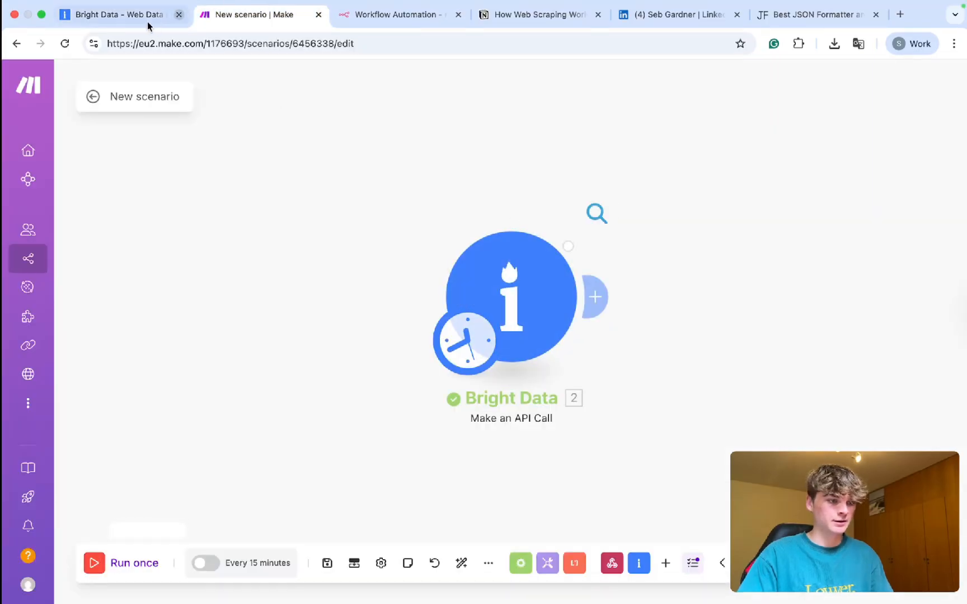
pyautogui.click(146, 17)
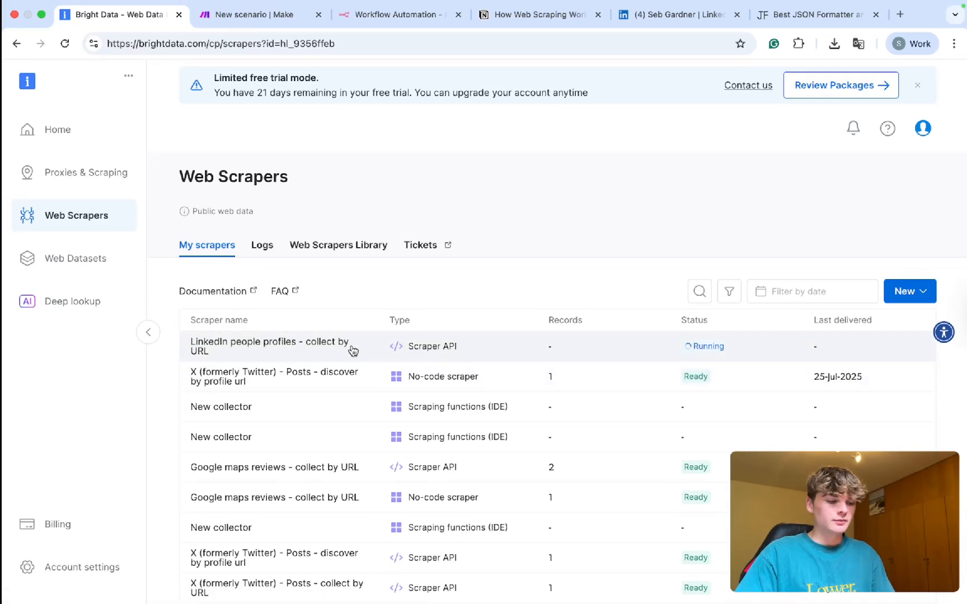
# Step: Open the logs of the LinkedIn people profiles - collect by URL scraper and check each snapshot's status and timing
pyautogui.click(292, 356)
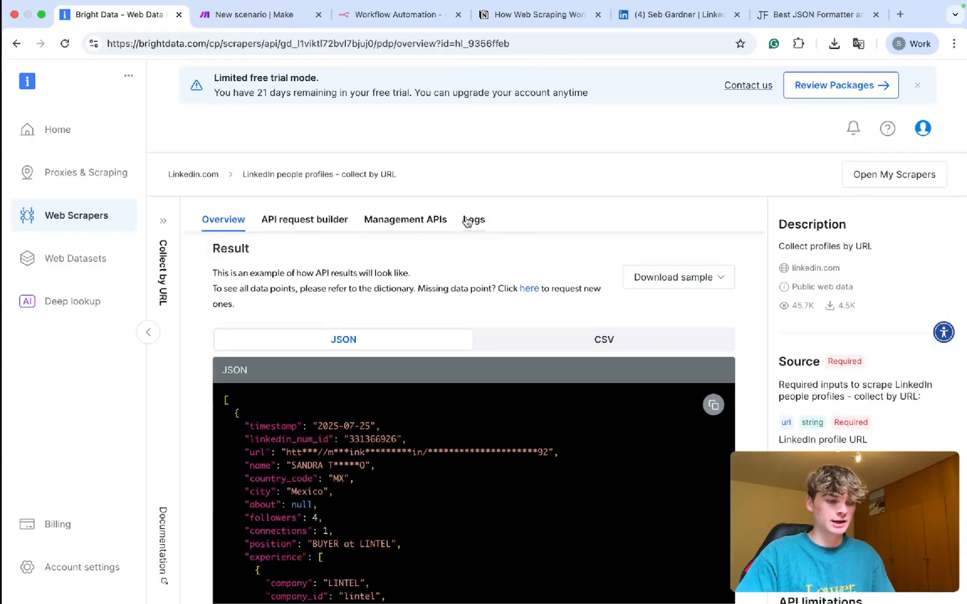
pyautogui.click(470, 220)
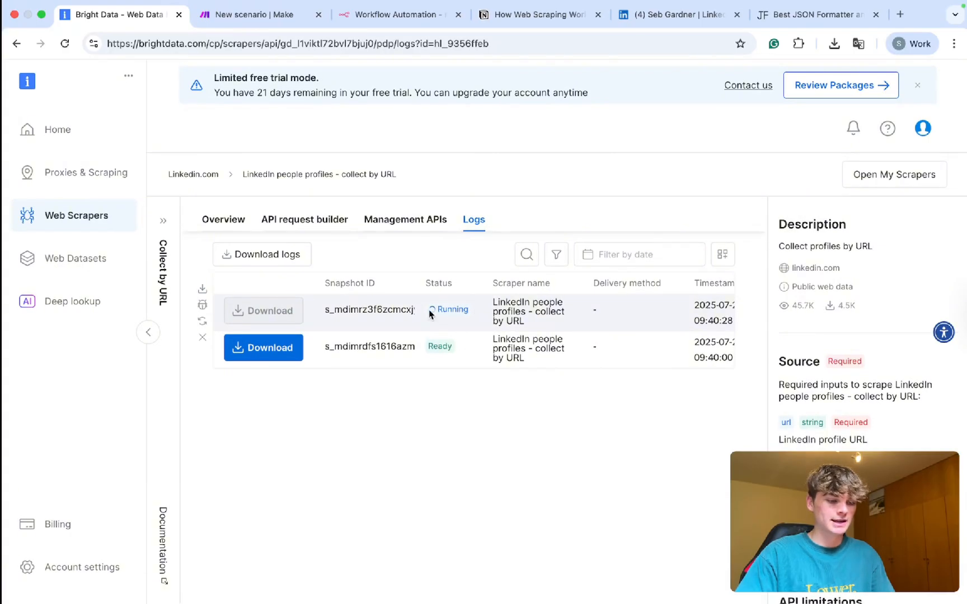
pyautogui.moveTo(429, 314); pyautogui.dragTo(473, 315)
pyautogui.hscroll(10, 530, 311)
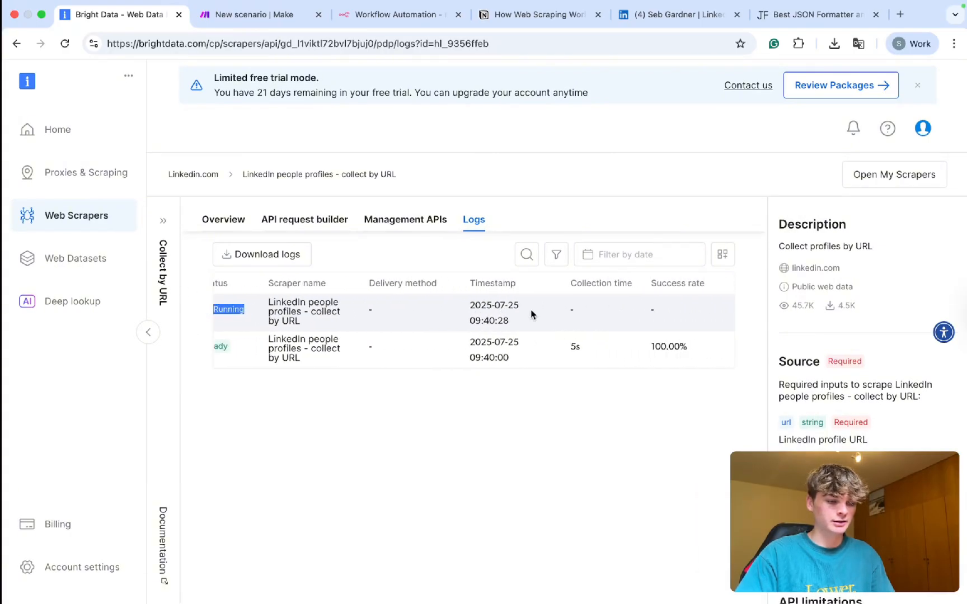
pyautogui.hscroll(-10, 530, 314)
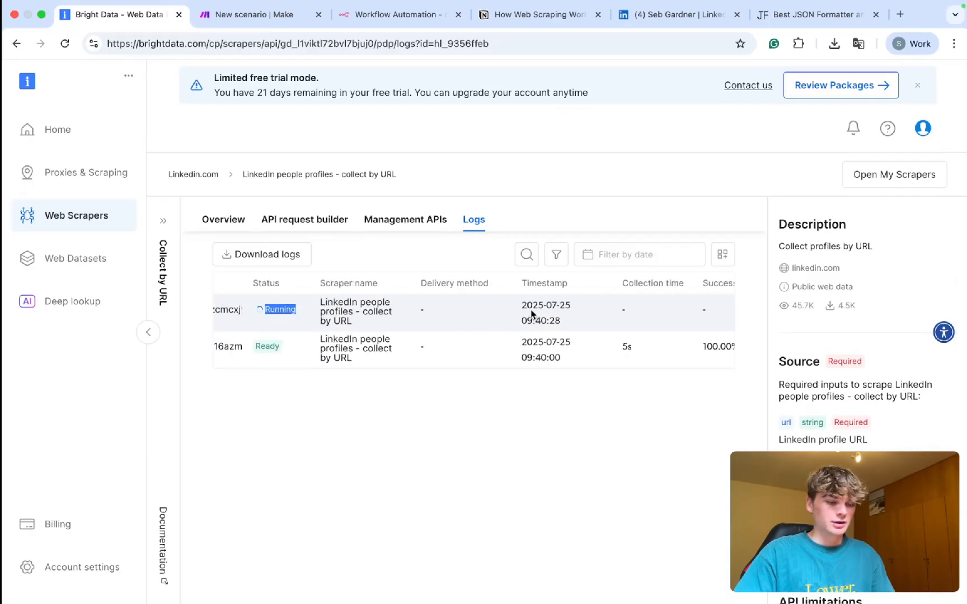
pyautogui.click(488, 404)
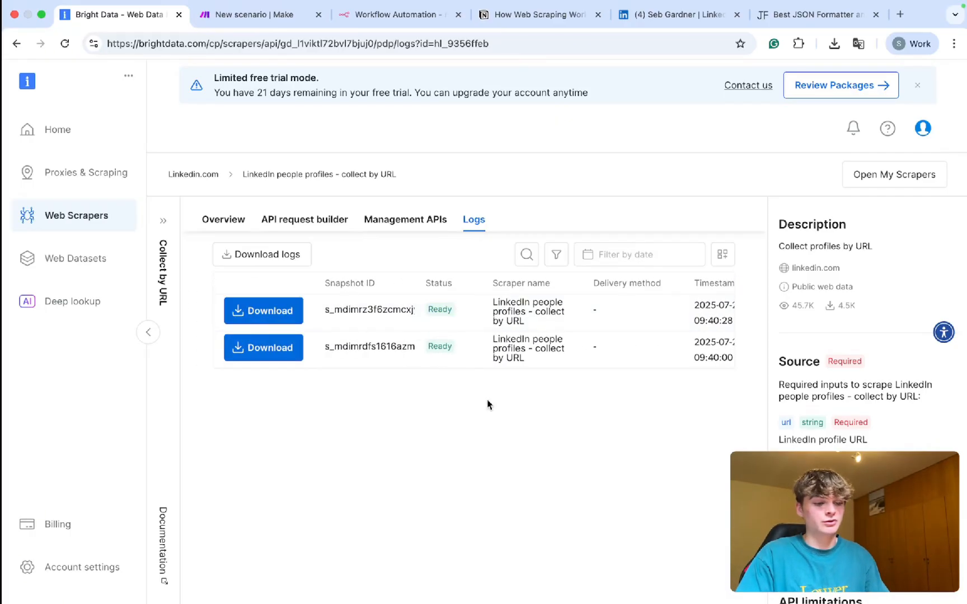
pyautogui.hscroll(2, 527, 338)
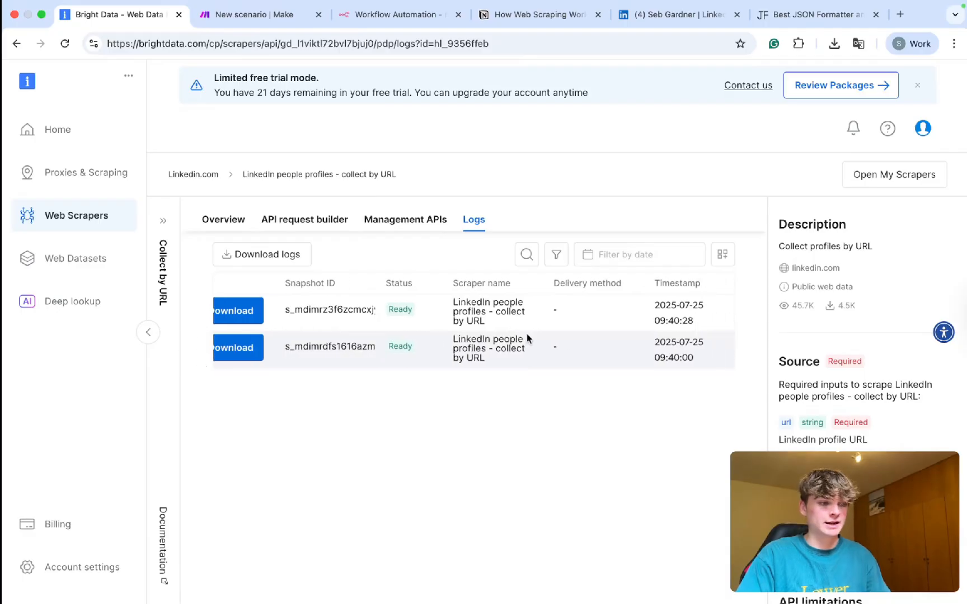
pyautogui.hscroll(-2, 527, 334)
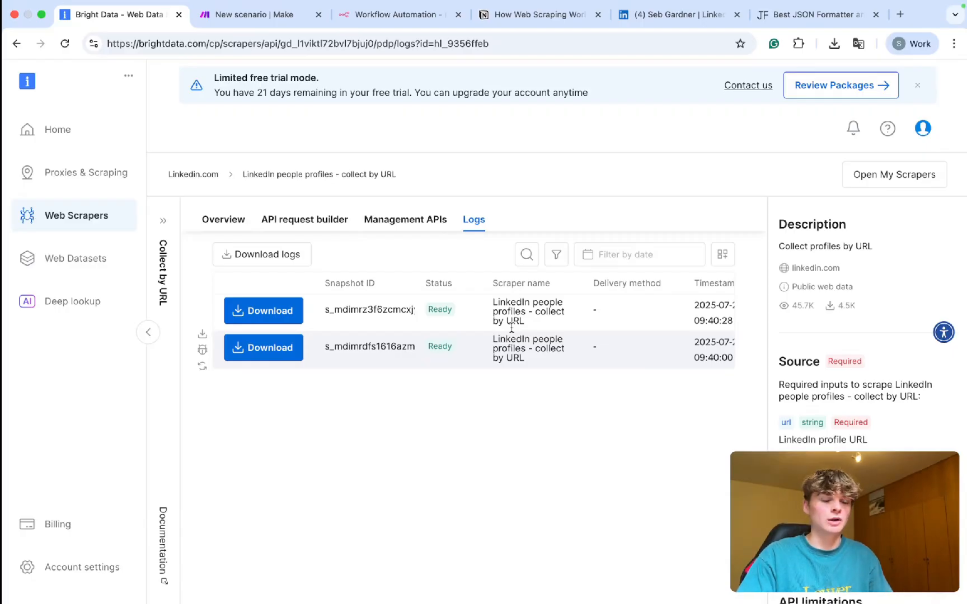
# Step: Open the Make scenario's web address in a second browser tab and place that tab beside the original one
pyautogui.click(246, 14)
pyautogui.click(240, 40)
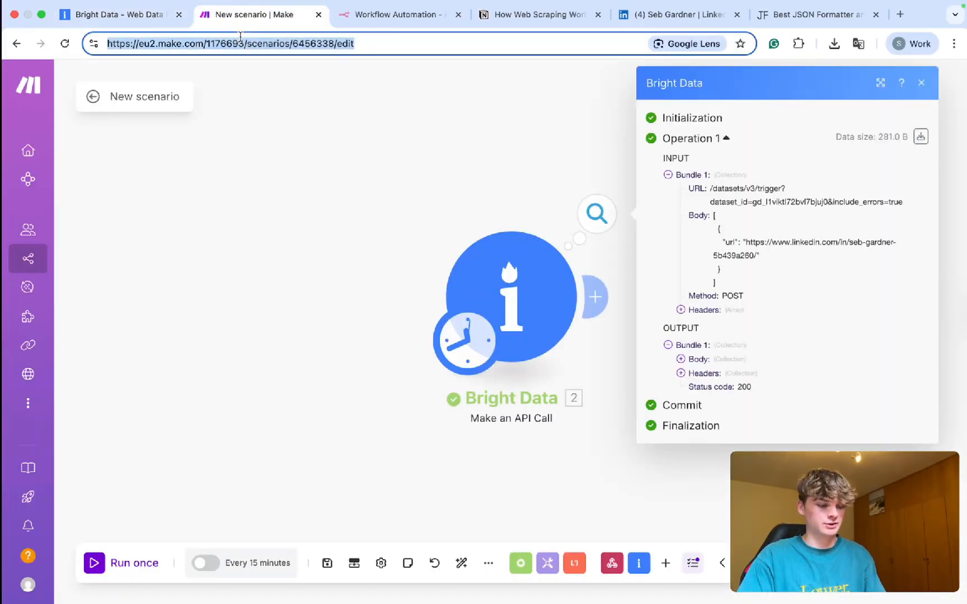
pyautogui.press('super+c')
pyautogui.press('super+t')
pyautogui.press('super+v')
pyautogui.press('Return')
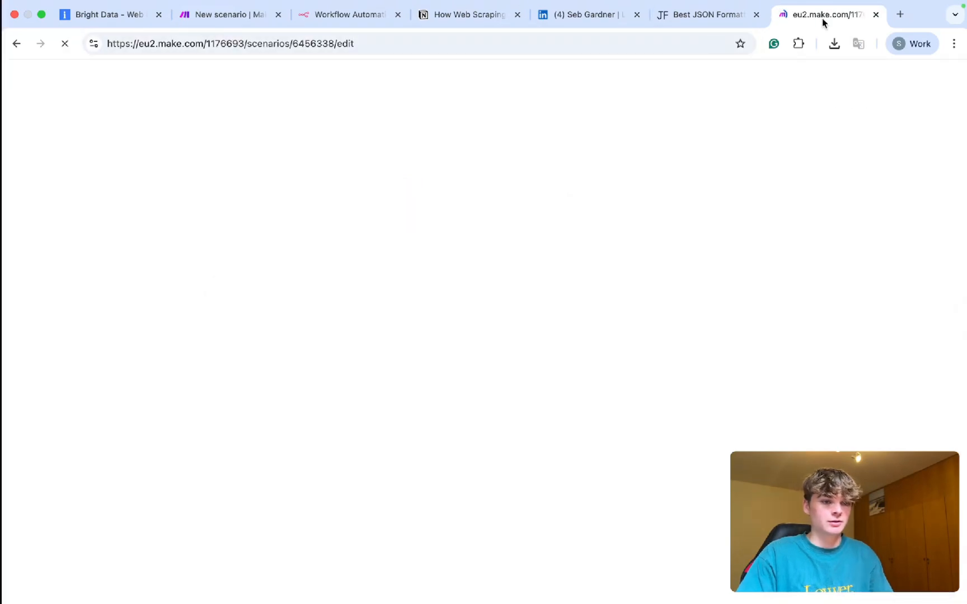
pyautogui.moveTo(821, 20); pyautogui.dragTo(382, 28)
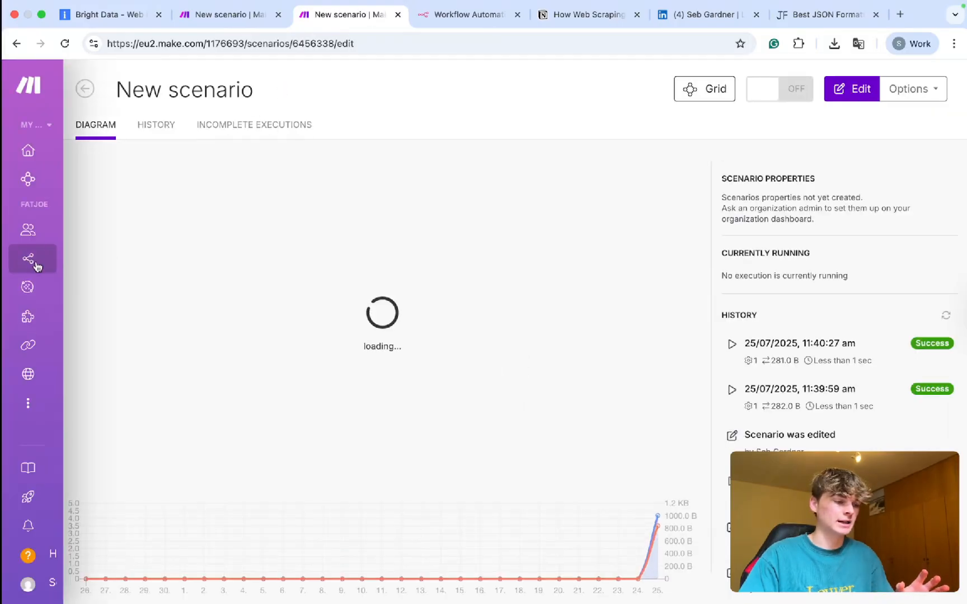
# Step: Create a new scenario from Make's All scenarios overview, and switch back to the LinkedIn scraper in Bright Data
pyautogui.click(35, 263)
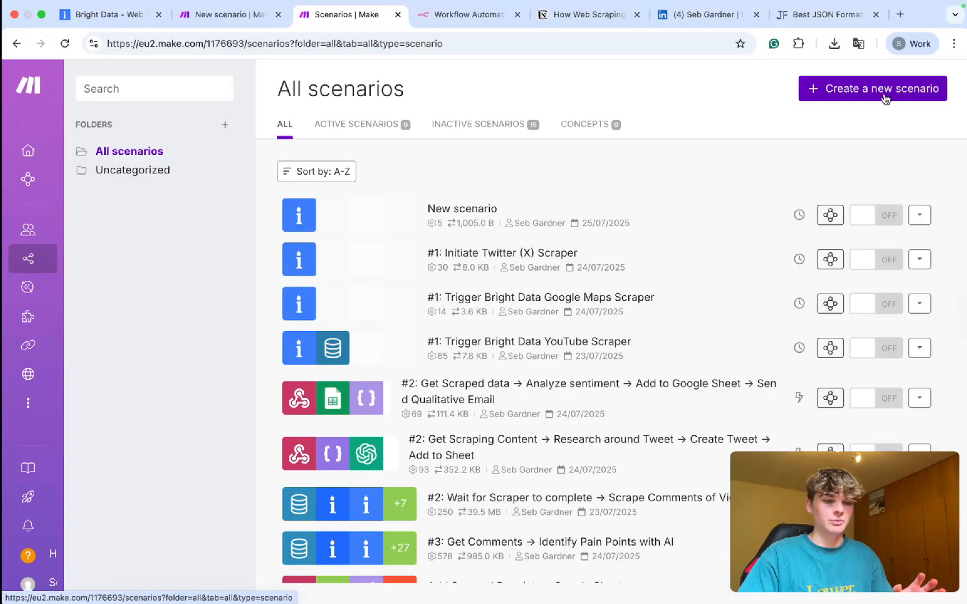
pyautogui.click(883, 98)
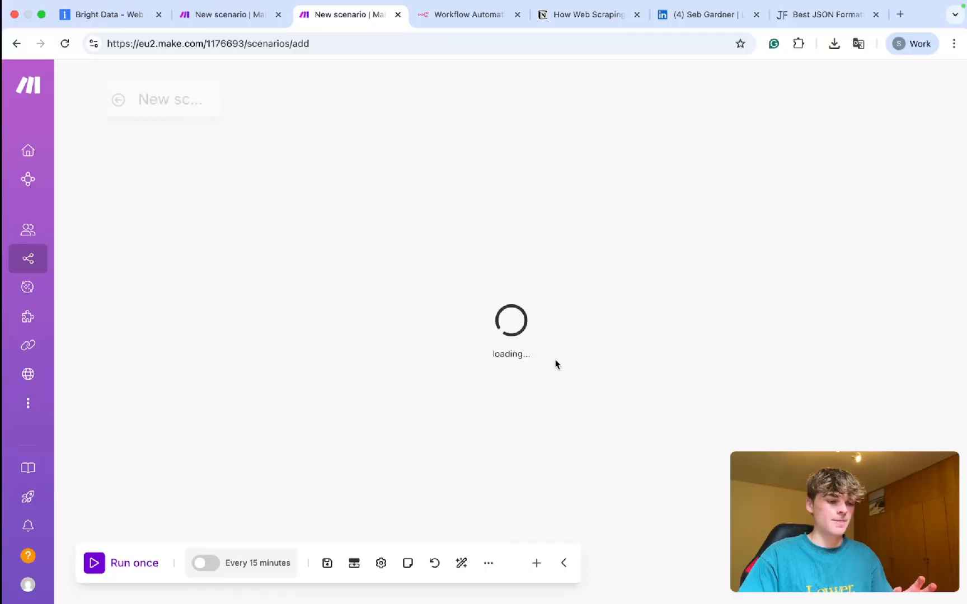
pyautogui.click(112, 16)
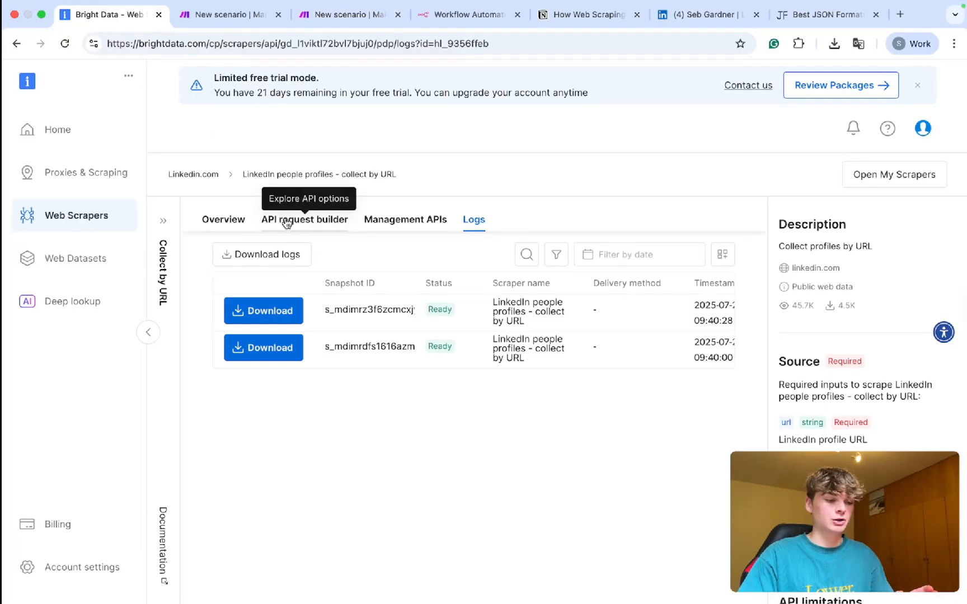
# Step: Open the LinkedIn profile scraper's API request builder and remove all input URLs except the first sample profile
pyautogui.click(314, 224)
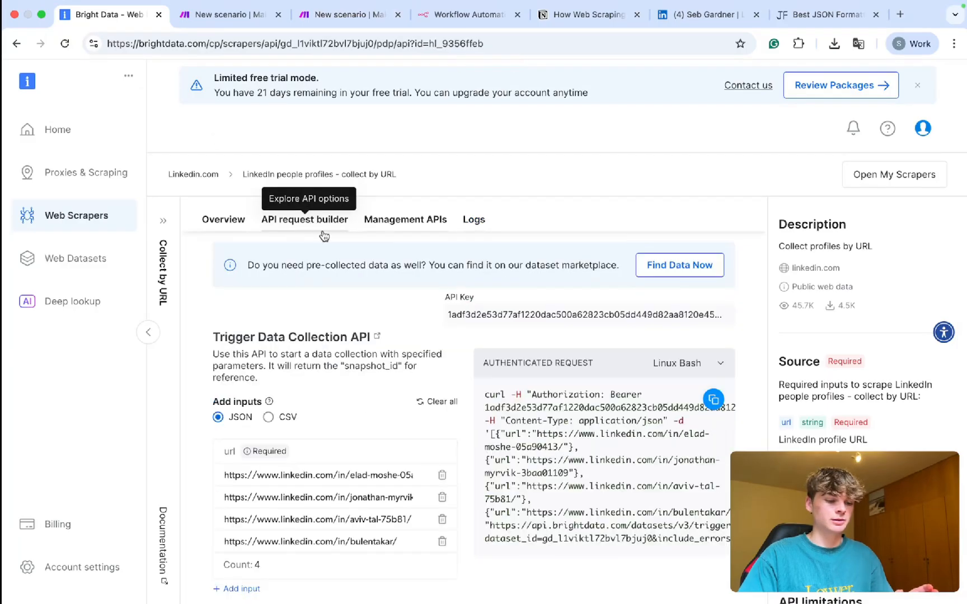
pyautogui.scroll(-5, 333, 381)
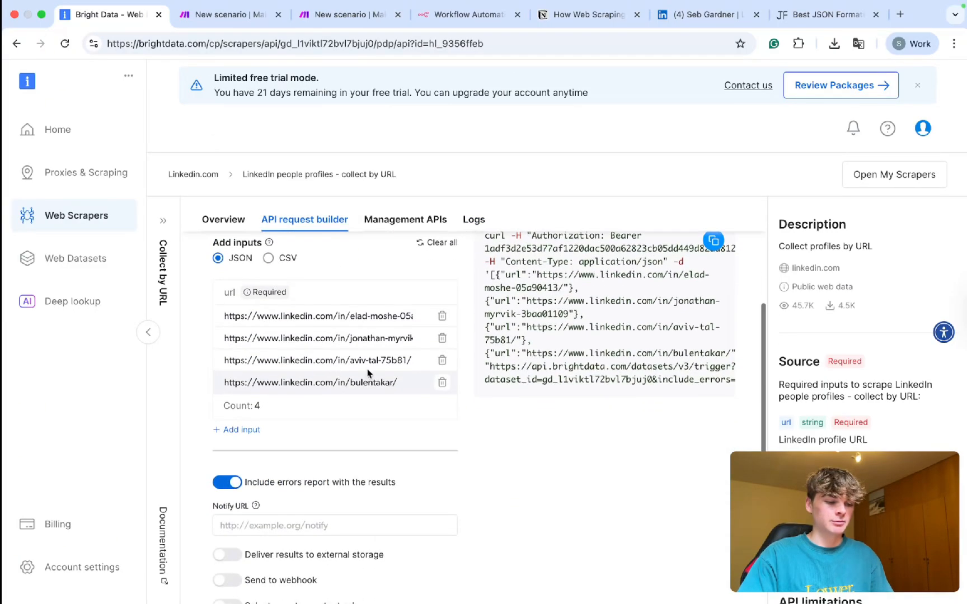
pyautogui.click(442, 338)
pyautogui.click(442, 338)
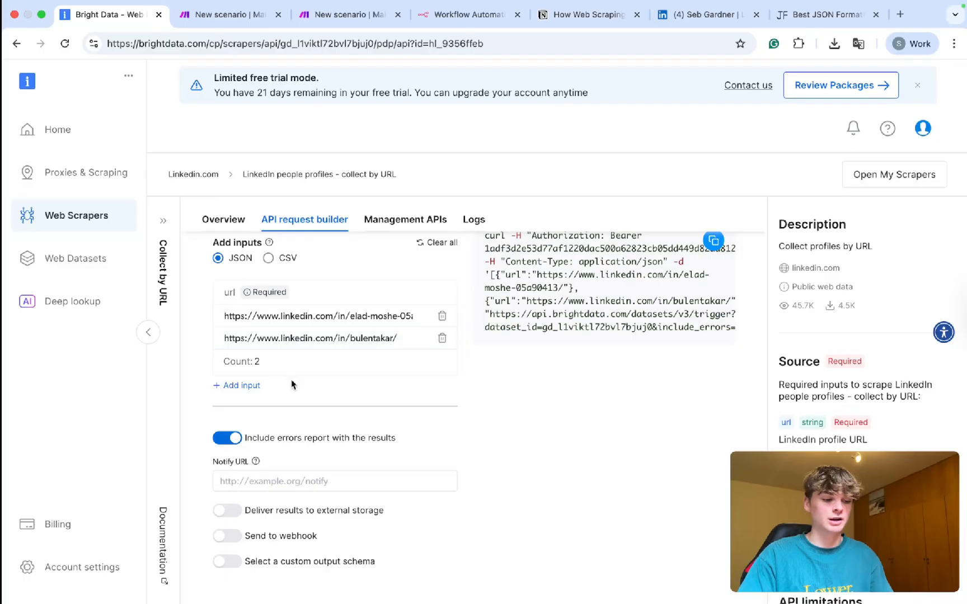
pyautogui.click(238, 387)
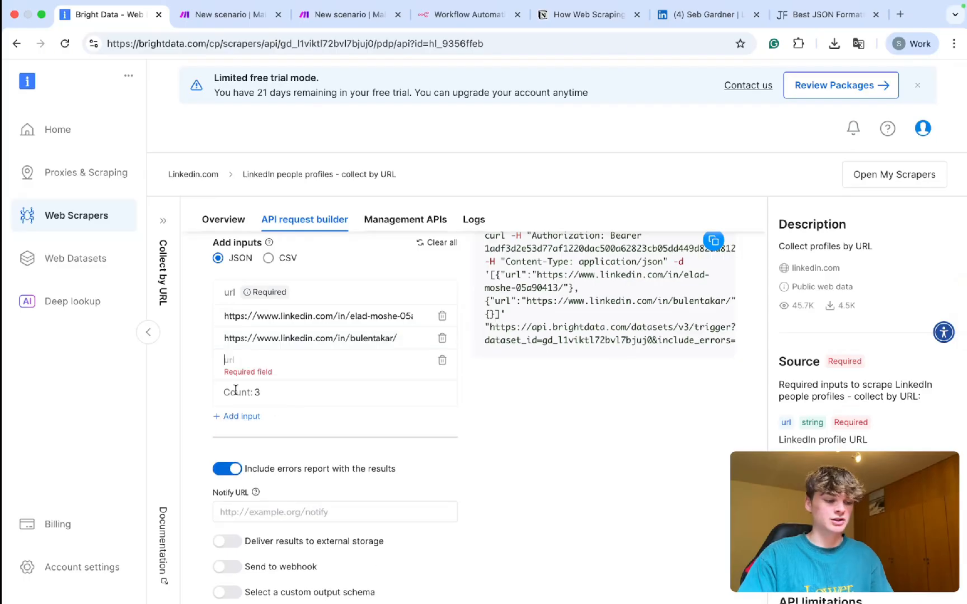
pyautogui.click(443, 338)
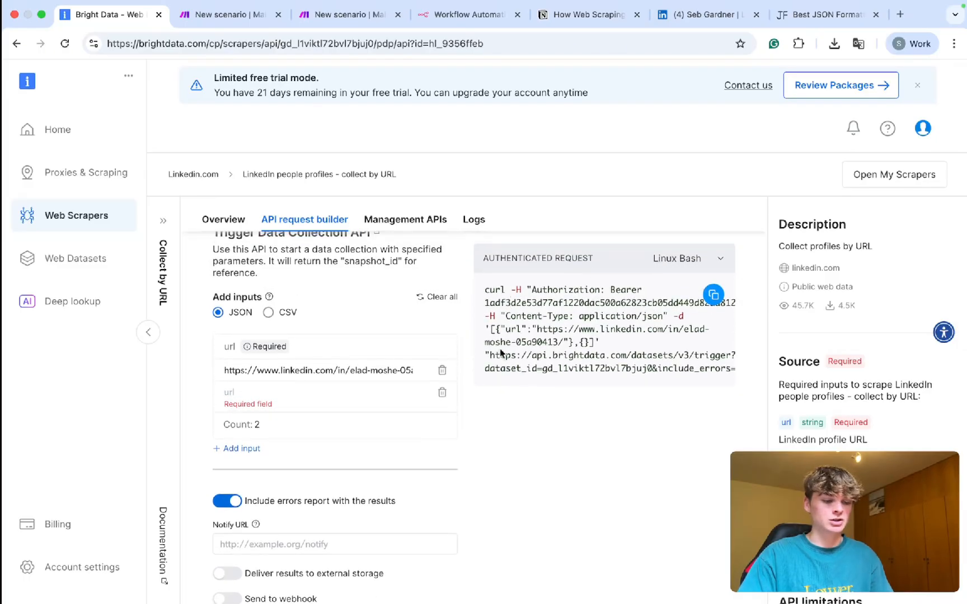
pyautogui.click(442, 392)
pyautogui.scroll(-1, 330, 472)
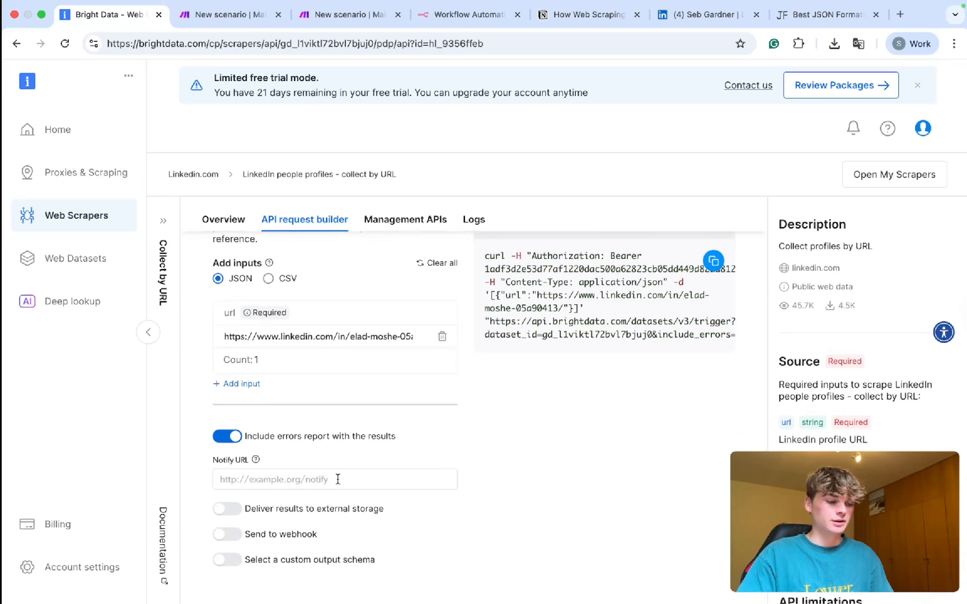
# Step: Enable sending the scrape results to a webhook and make the Webhook URL field ready for entry
pyautogui.click(227, 536)
pyautogui.scroll(-3, 229, 542)
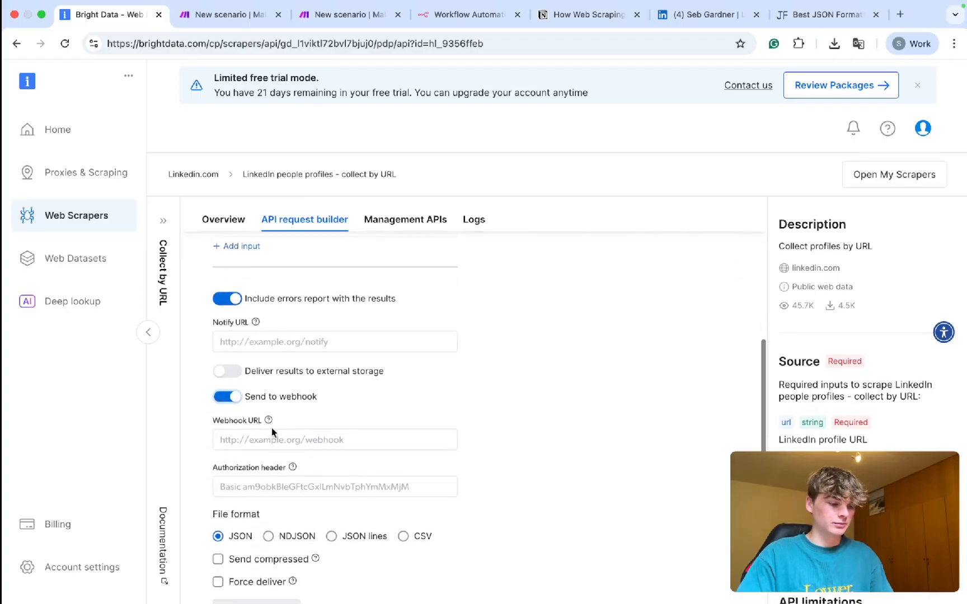
pyautogui.scroll(-2, 271, 428)
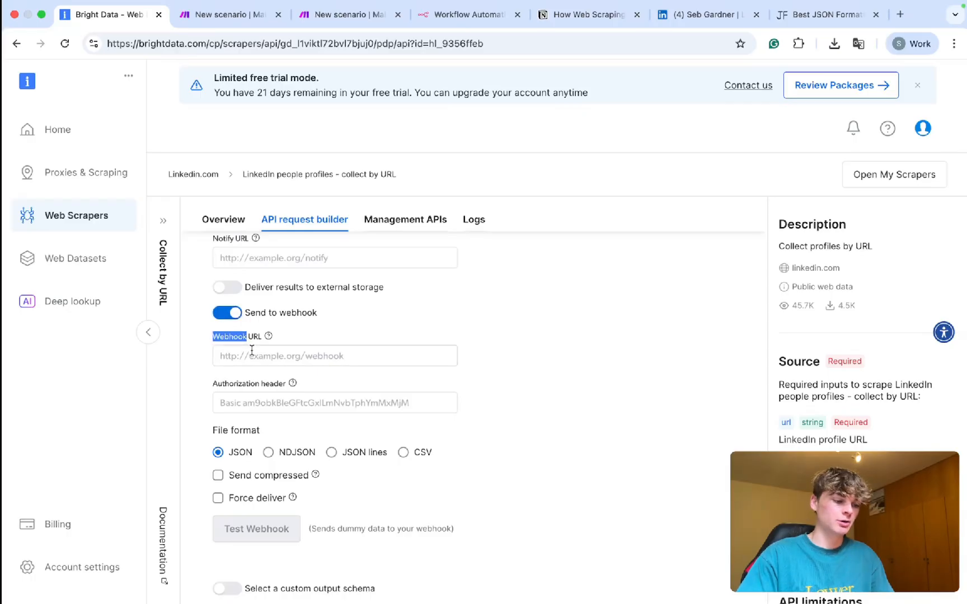
pyautogui.click(252, 350)
# Step: Switch to the empty Make scenario and add a Webhooks Custom webhook module as its trigger
pyautogui.click(313, 14)
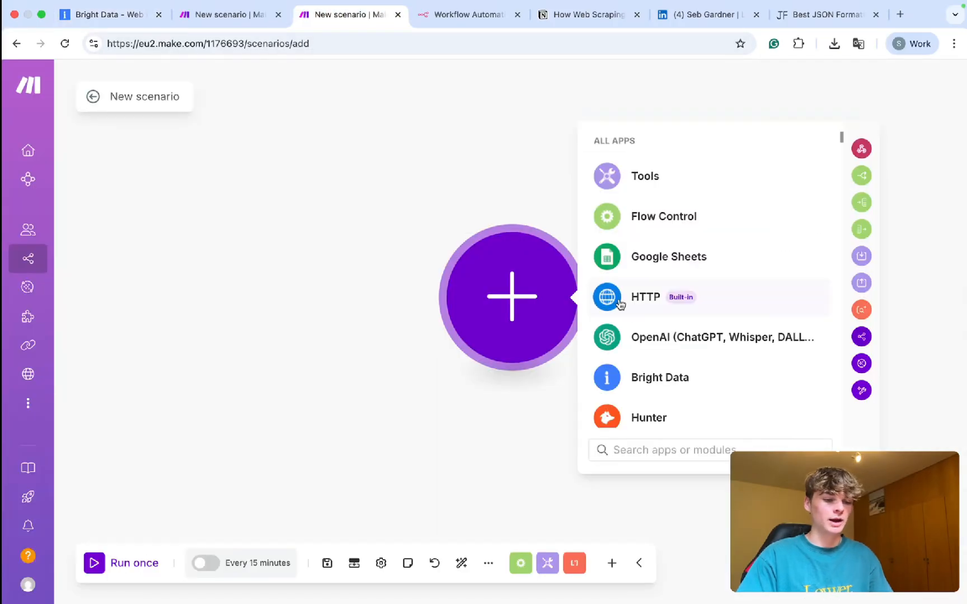
pyautogui.write('webho')
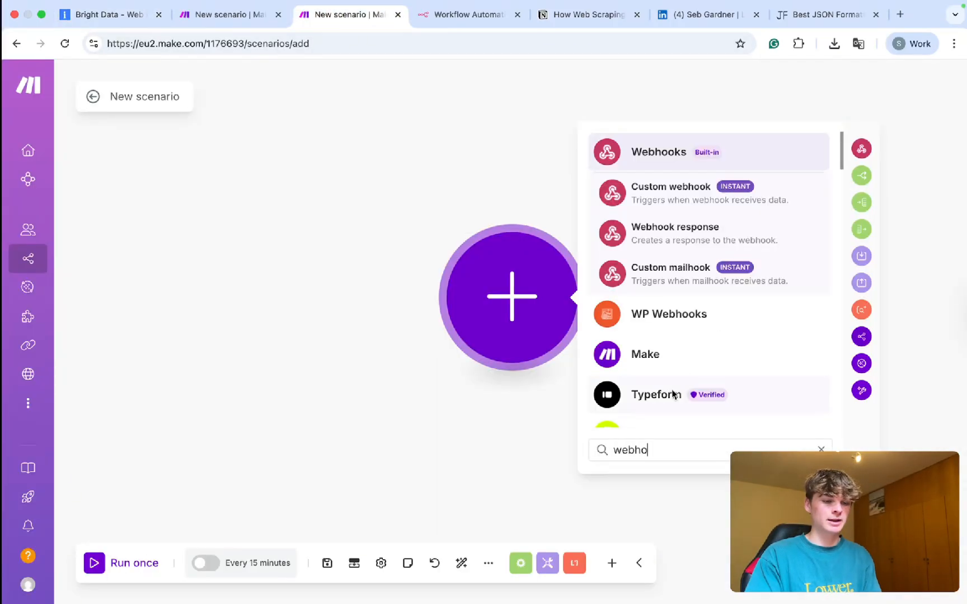
pyautogui.click(676, 193)
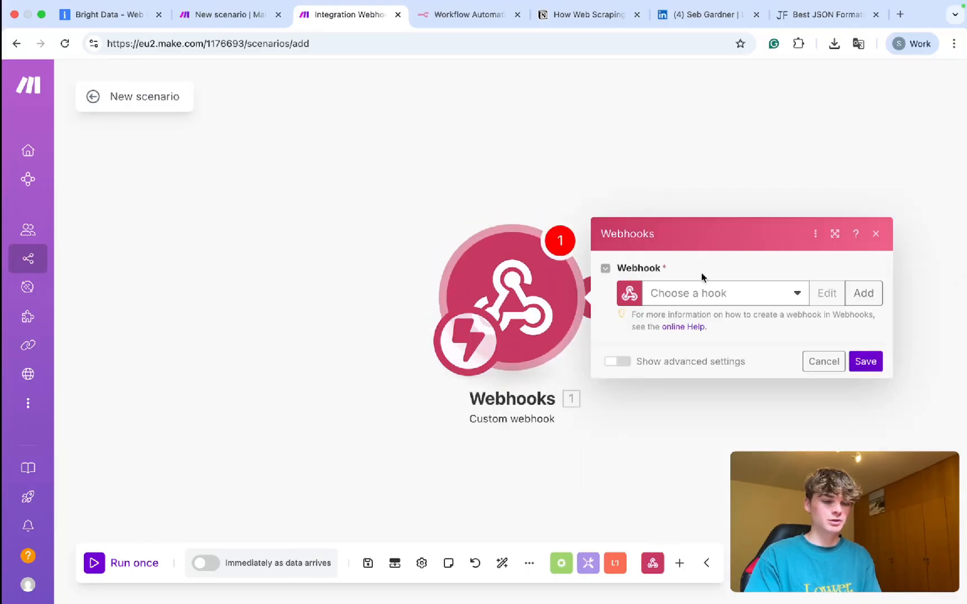
# Step: Create a new webhook under its default name with JSON pass-through set to Yes in the advanced settings
pyautogui.click(863, 293)
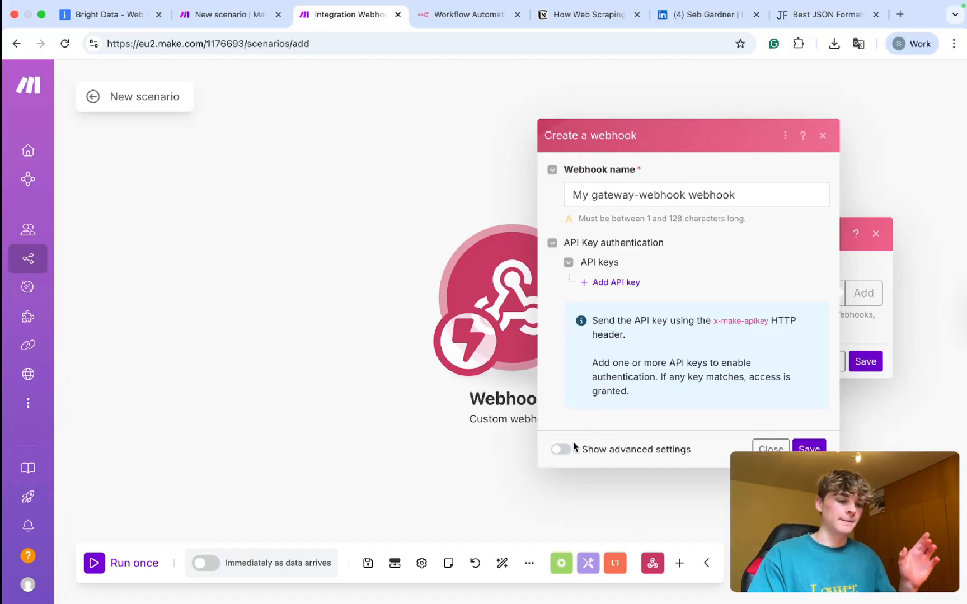
pyautogui.click(558, 447)
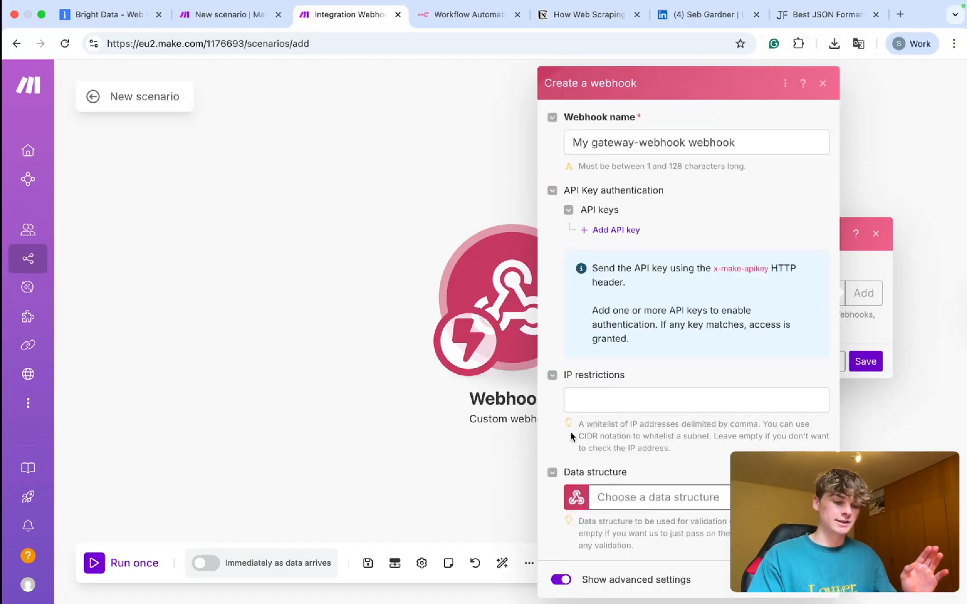
pyautogui.scroll(-5, 590, 415)
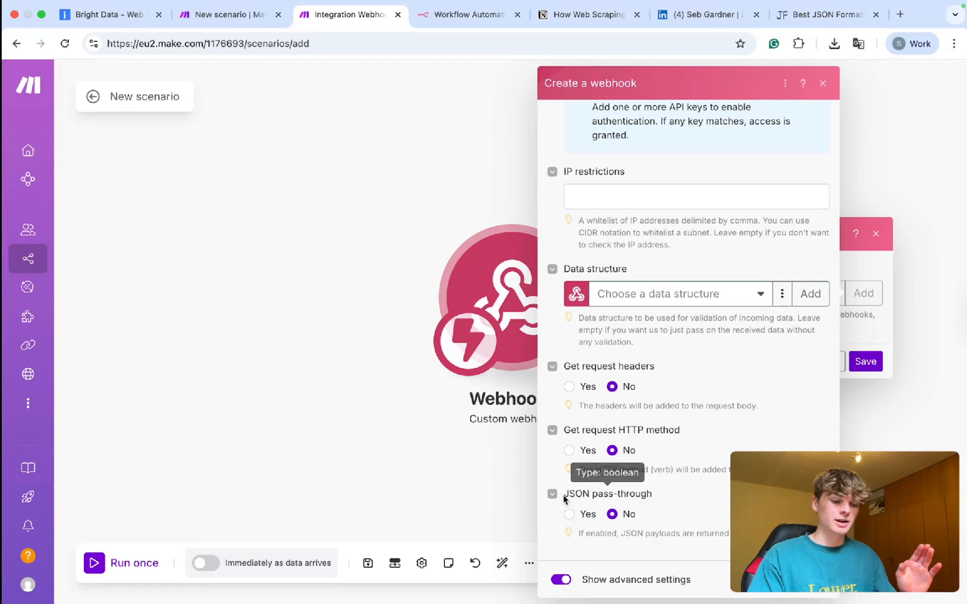
pyautogui.tripleClick(640, 497)
pyautogui.click(570, 515)
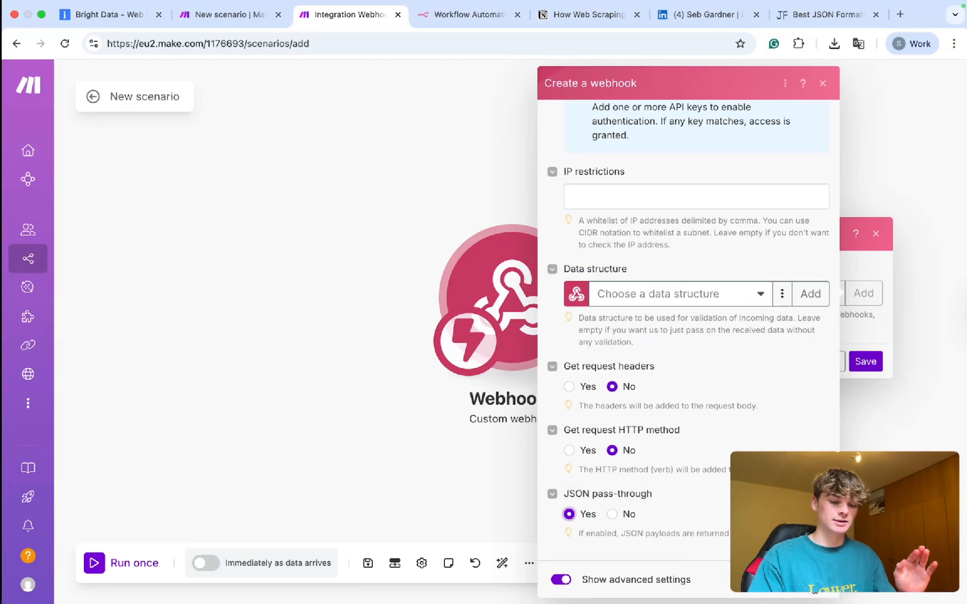
pyautogui.click(812, 580)
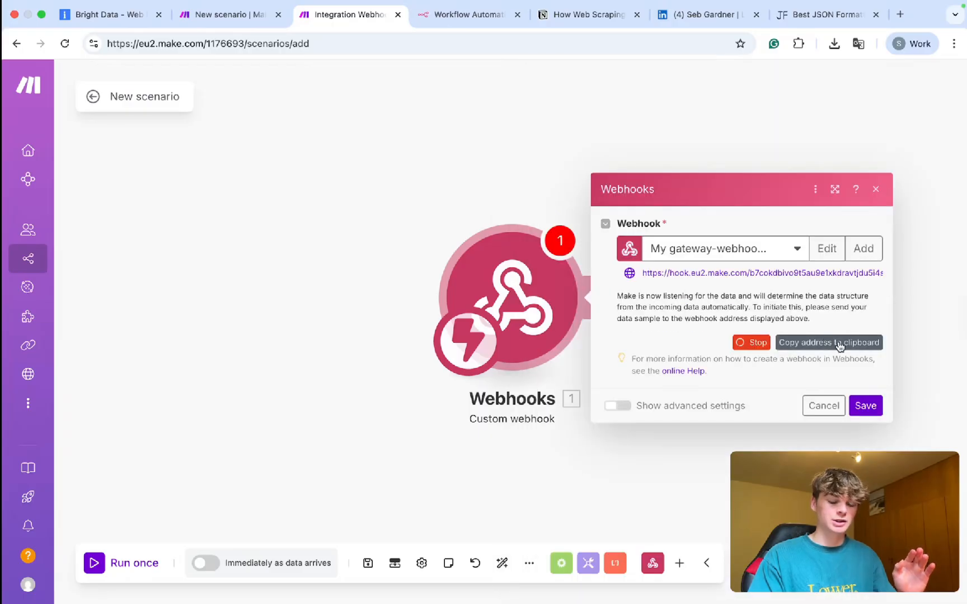
# Step: Copy the webhook's address, save the module, and paste the address as the Webhook URL in Bright Data's request builder
pyautogui.click(827, 342)
pyautogui.click(870, 406)
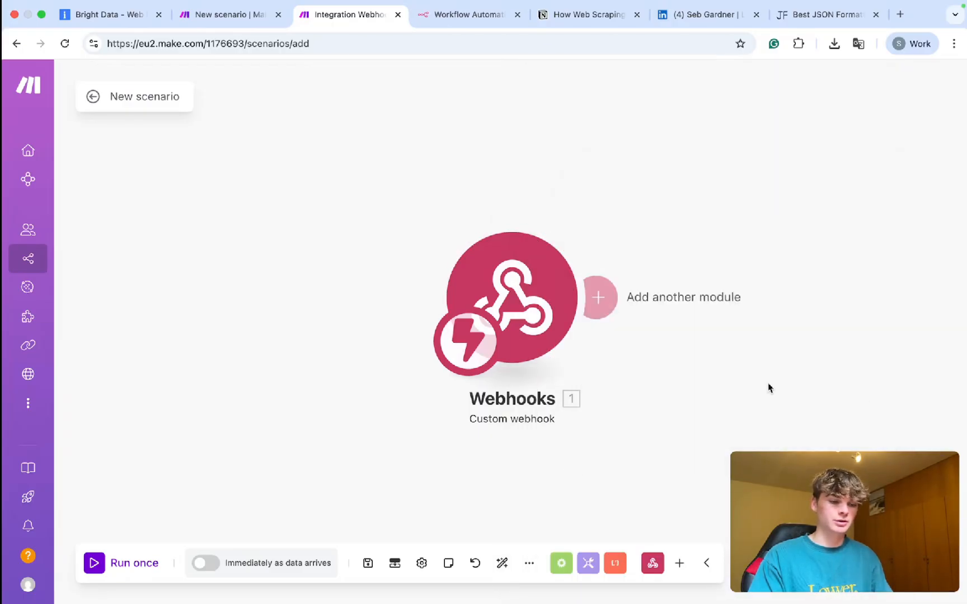
pyautogui.click(112, 16)
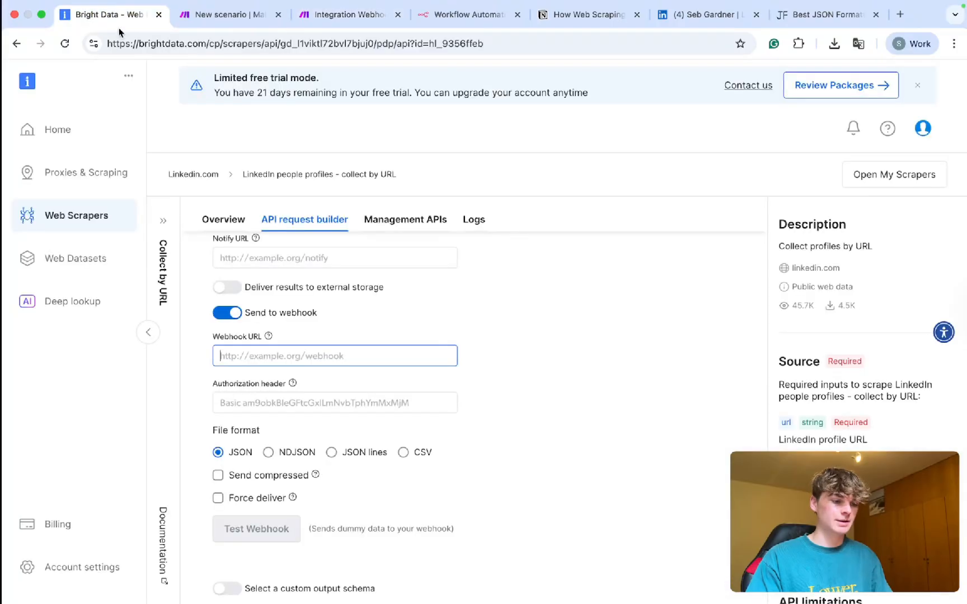
pyautogui.scroll(-1, 278, 304)
pyautogui.press('super+v')
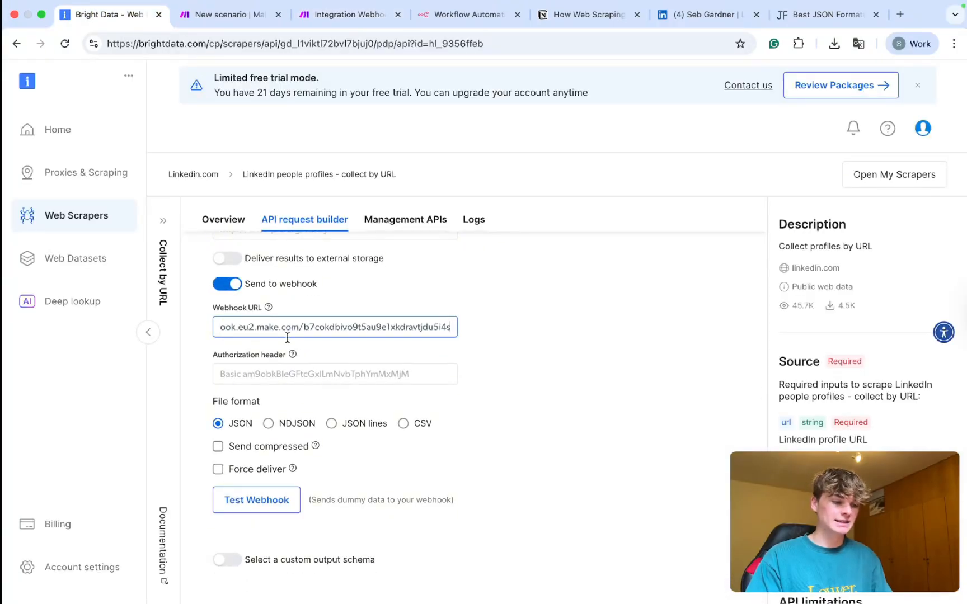
pyautogui.moveTo(286, 332); pyautogui.dragTo(180, 336)
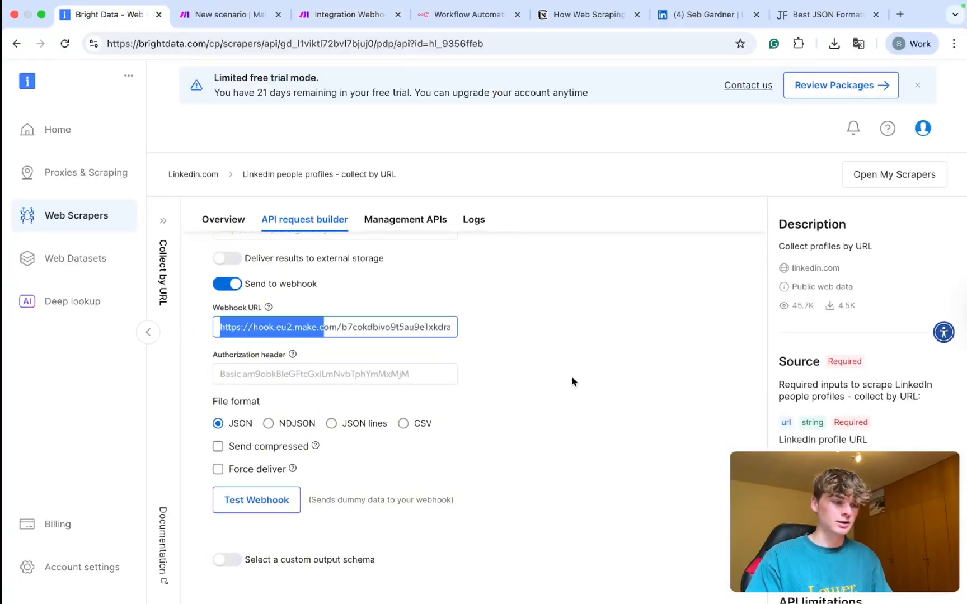
# Step: Place the webhook scenario's tab beside Bright Data, run the scenario once, and send a test webhook from Bright Data
pyautogui.moveTo(316, 15); pyautogui.dragTo(237, 12)
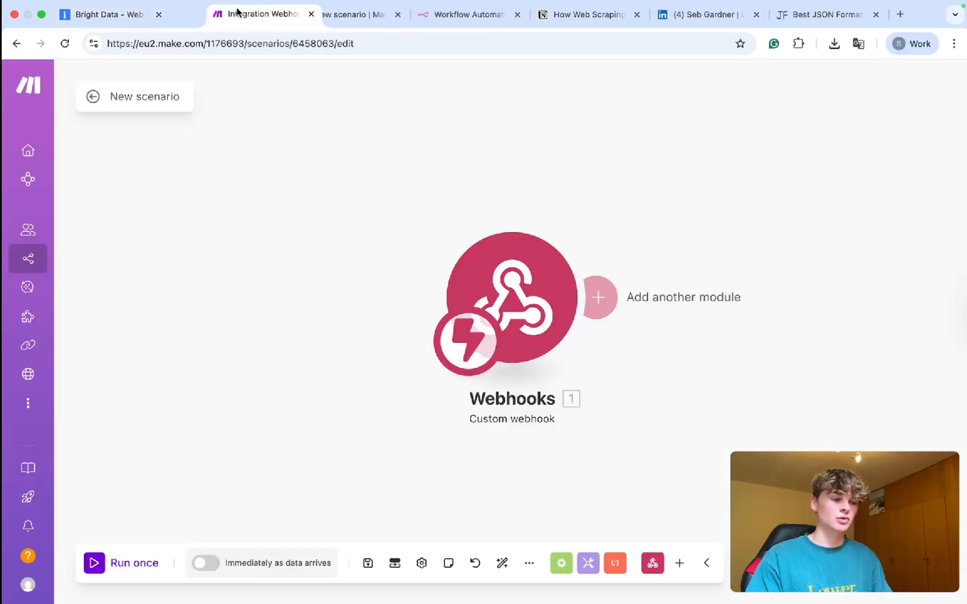
pyautogui.click(94, 563)
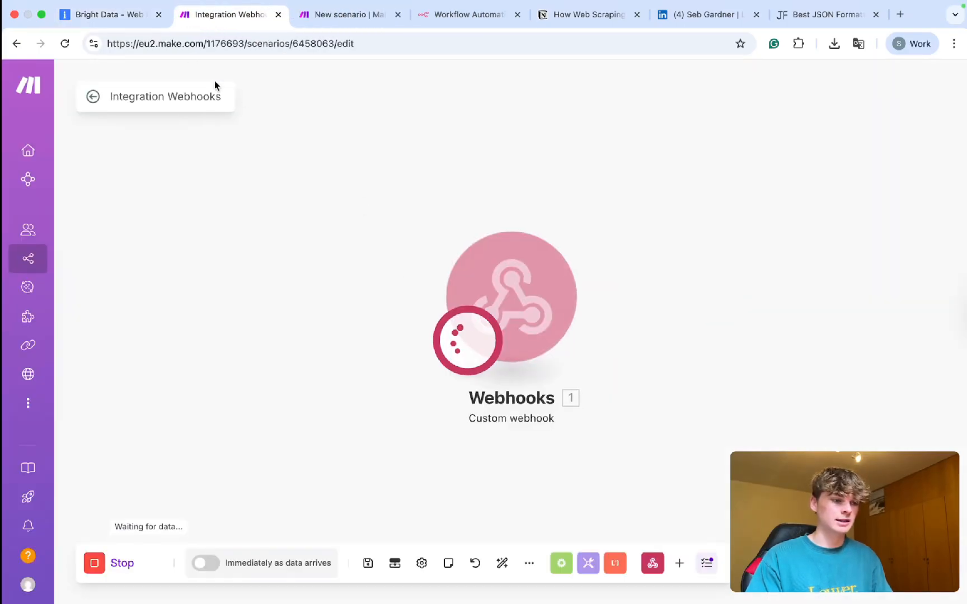
pyautogui.click(109, 14)
pyautogui.click(285, 508)
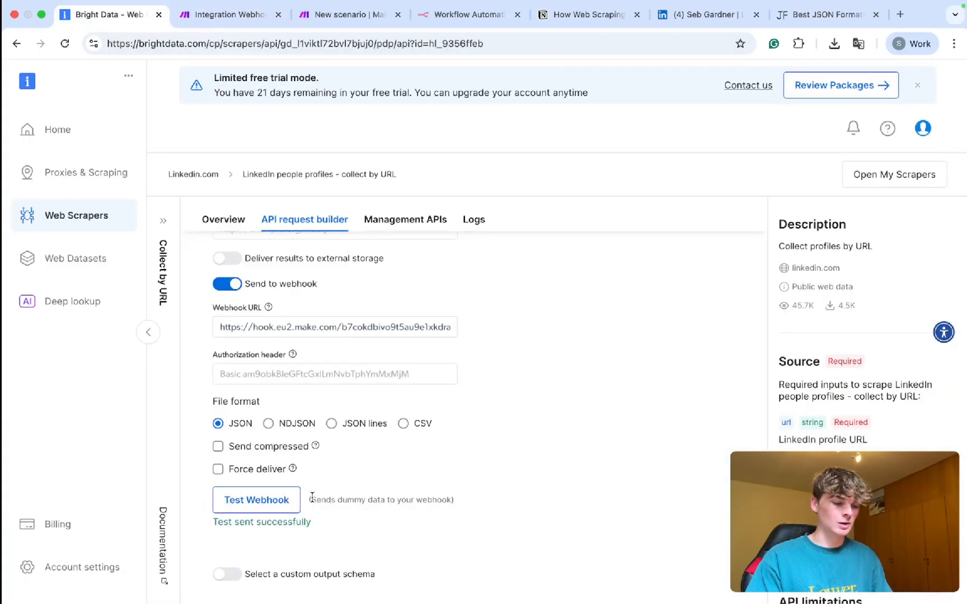
# Step: Examine the value received in the output bundle of Make's webhook module, and close the output
pyautogui.click(226, 14)
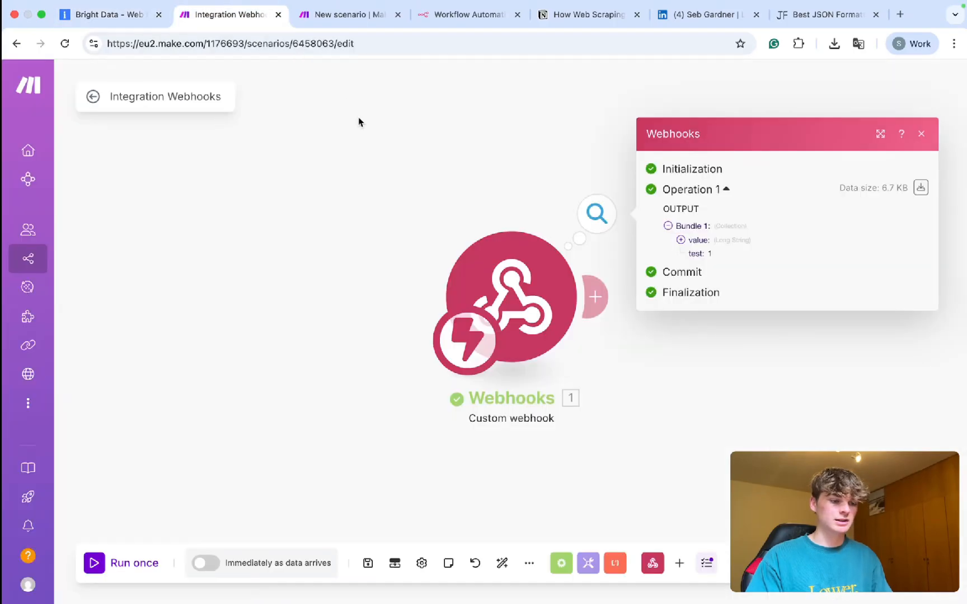
pyautogui.click(694, 240)
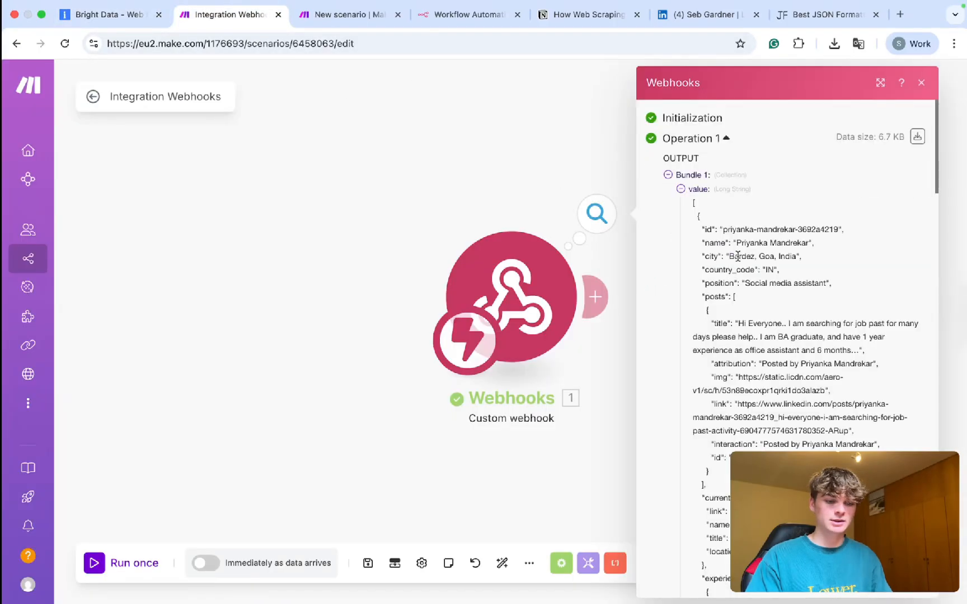
pyautogui.click(463, 186)
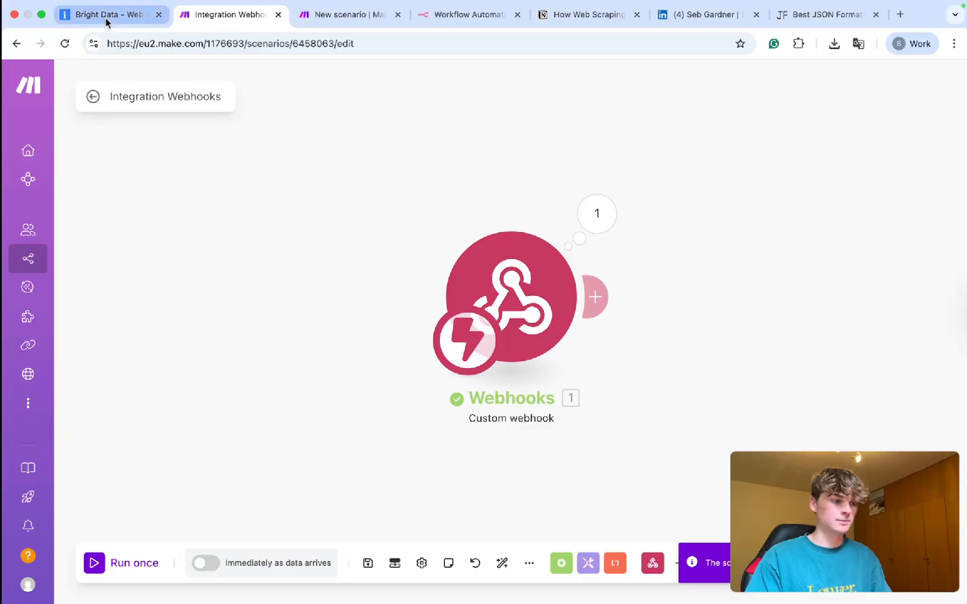
# Step: Copy the full trigger URL, from the API address through include_errors=true, out of Bright Data's authenticated request
pyautogui.click(106, 16)
pyautogui.scroll(2, 284, 432)
pyautogui.scroll(5, 285, 430)
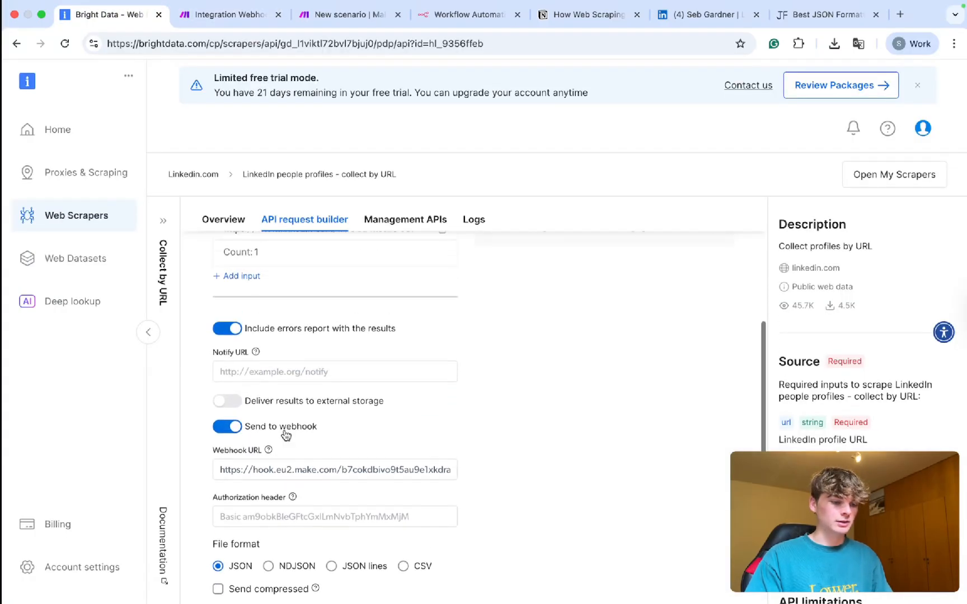
pyautogui.scroll(5, 649, 271)
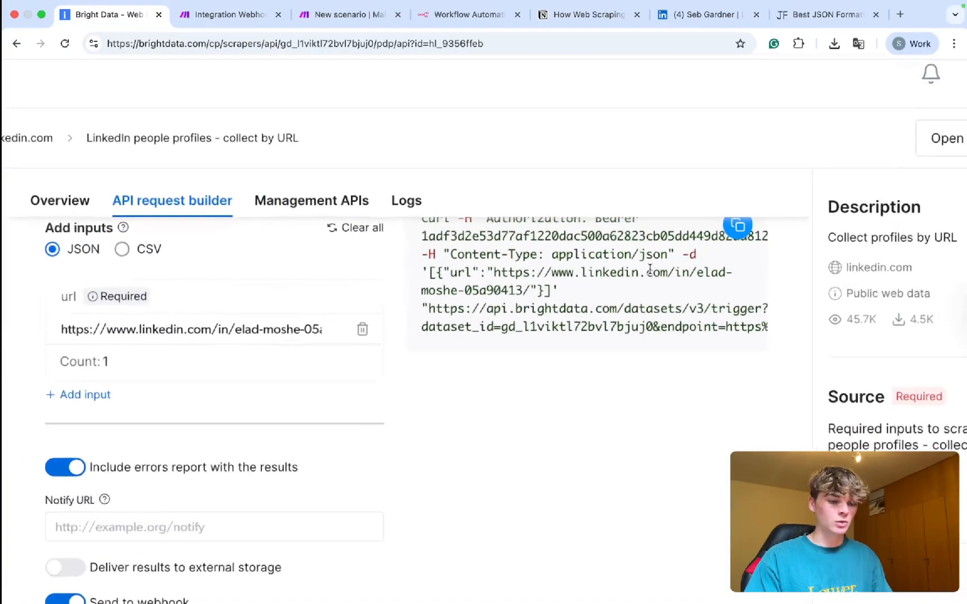
pyautogui.hscroll(-2, 579, 307)
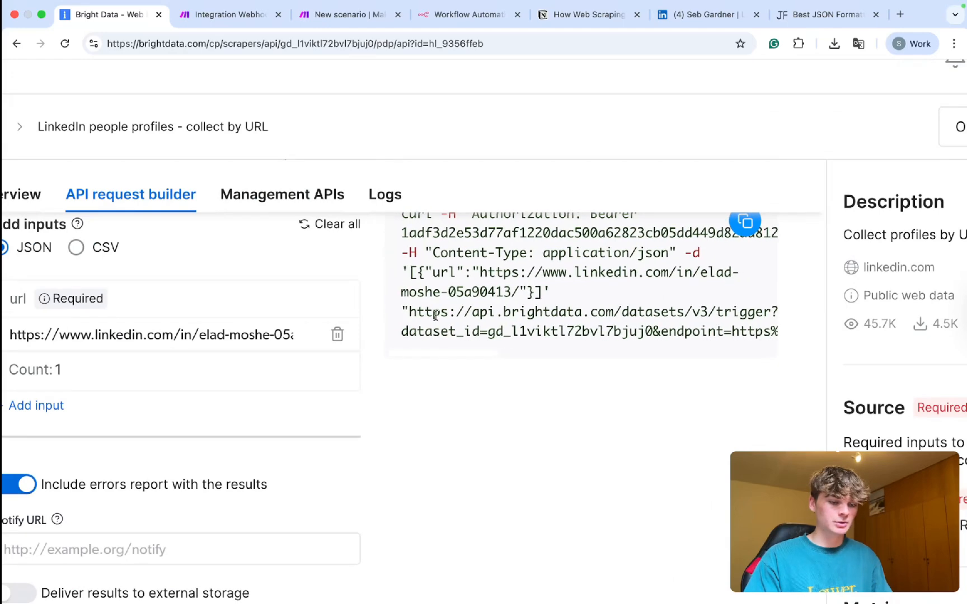
pyautogui.moveTo(410, 314); pyautogui.dragTo(779, 340)
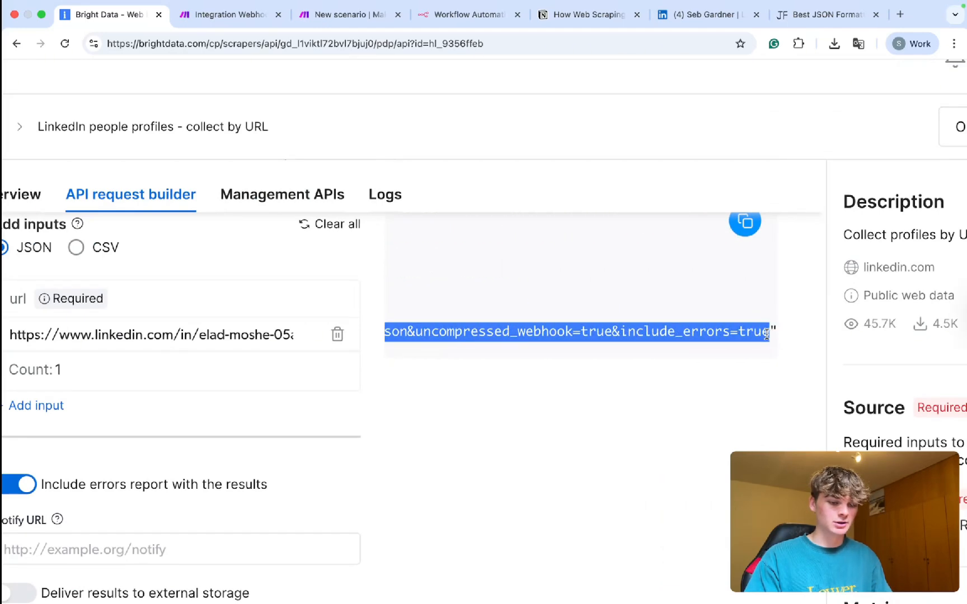
pyautogui.scroll(-5, 576, 427)
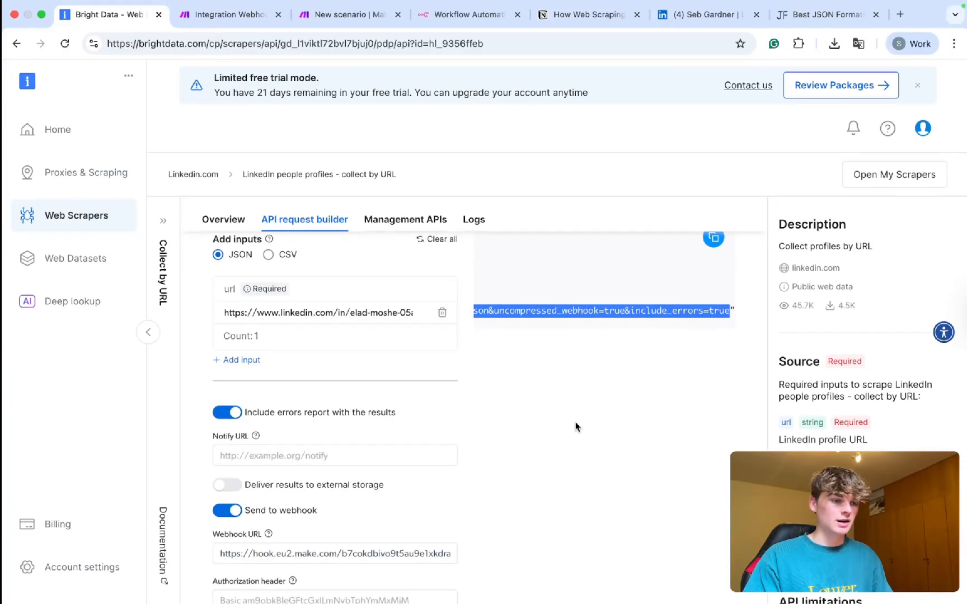
pyautogui.click(358, 16)
pyautogui.click(515, 271)
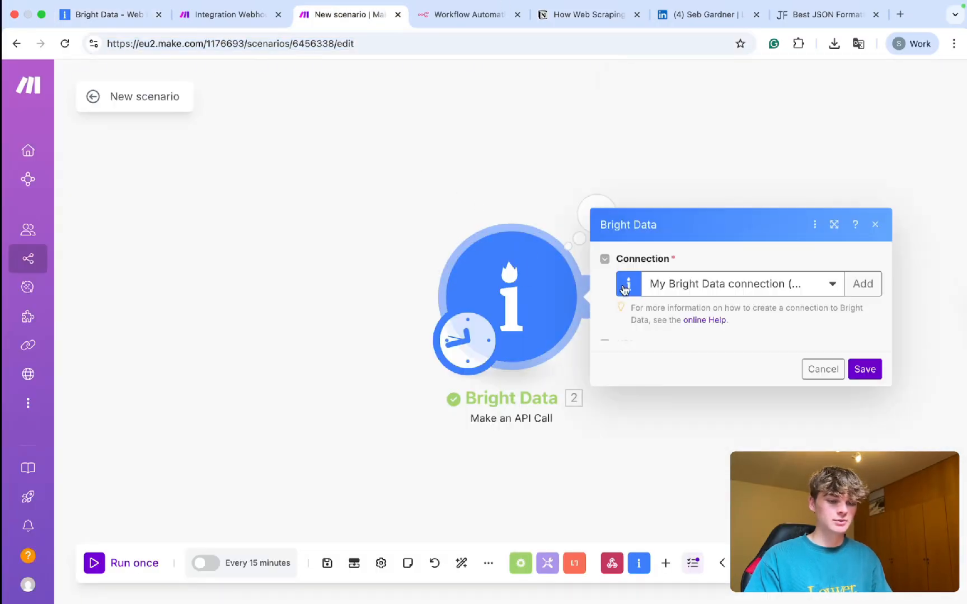
pyautogui.click(690, 268)
pyautogui.press('Return')
pyautogui.press('Return')
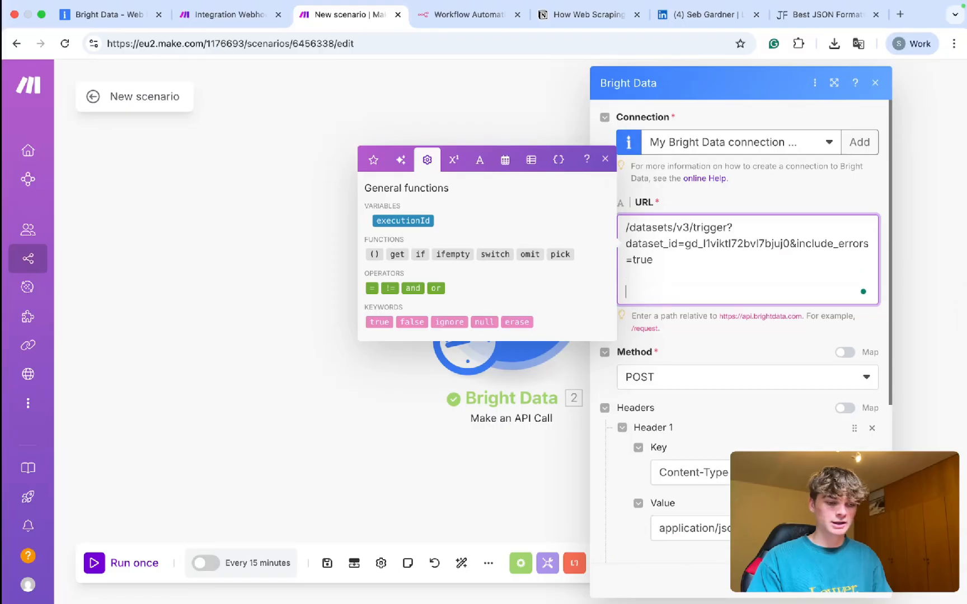
pyautogui.press('super+v')
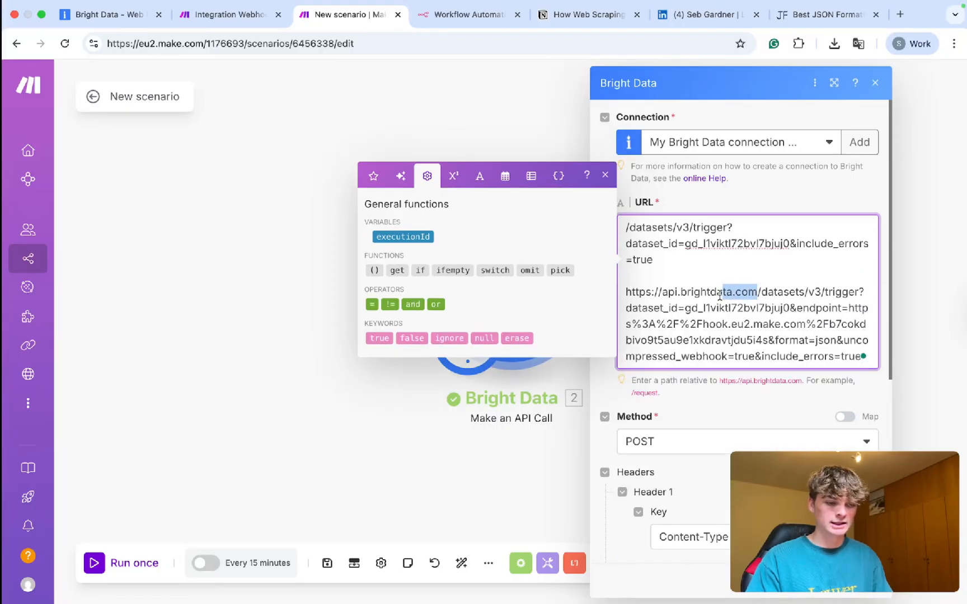
pyautogui.moveTo(720, 295); pyautogui.dragTo(618, 296)
pyautogui.press('BackSpace')
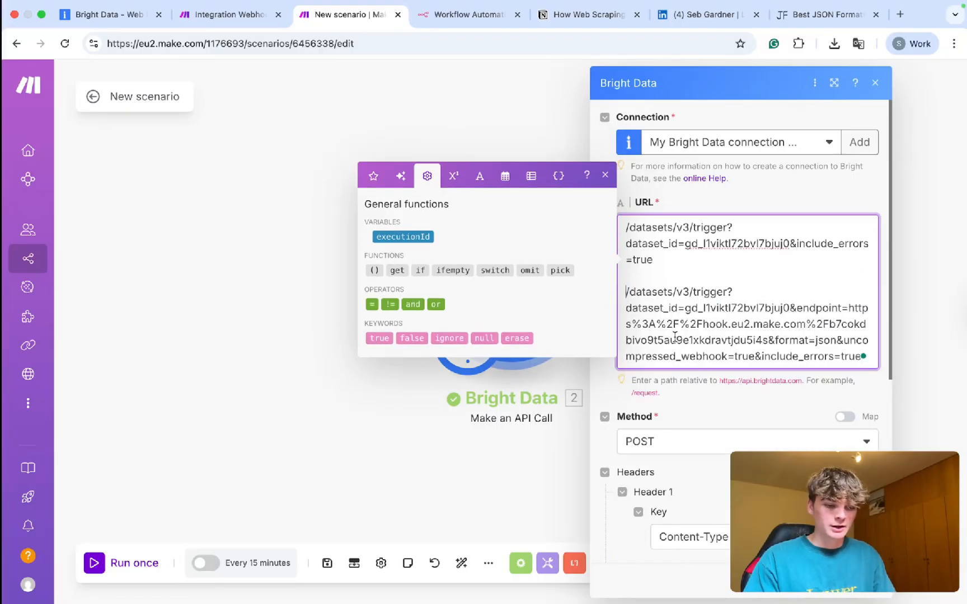
# Step: Delete the old path and leftover blank lines so only the path with the webhook endpoint stays in the API call's URL, and save
pyautogui.scroll(3, 674, 337)
pyautogui.hscroll(1, 674, 337)
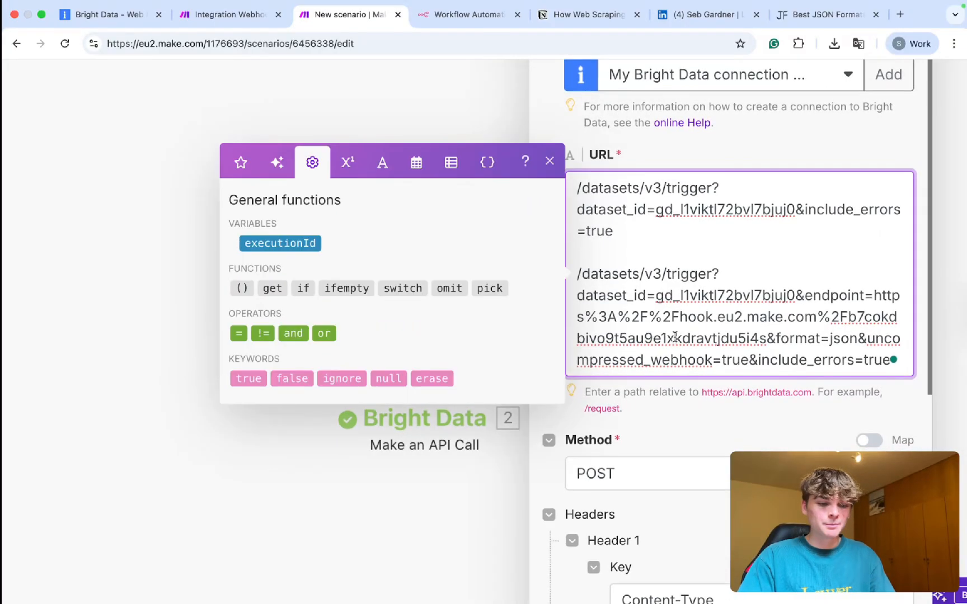
pyautogui.scroll(-1, 675, 337)
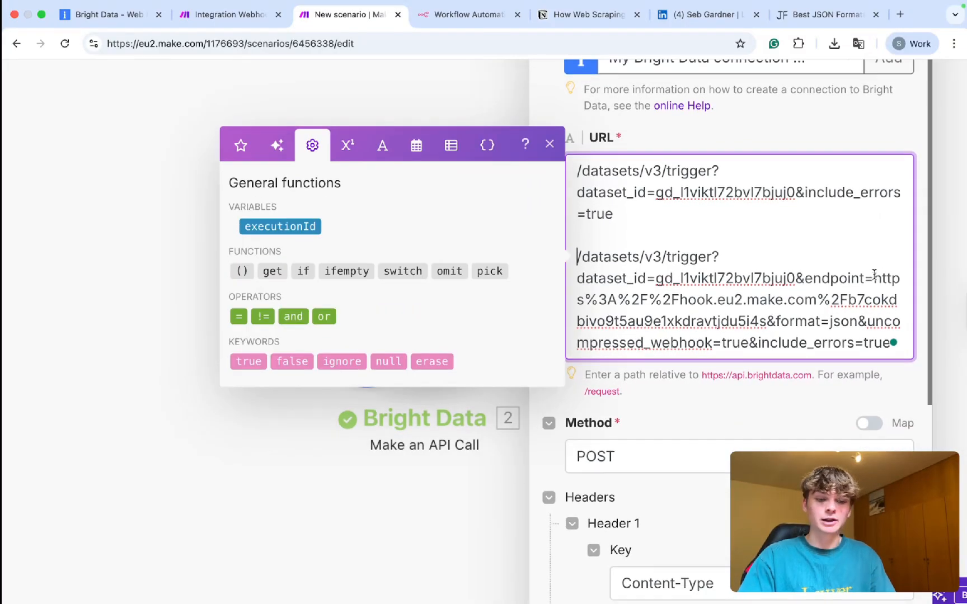
pyautogui.moveTo(882, 284); pyautogui.dragTo(758, 324)
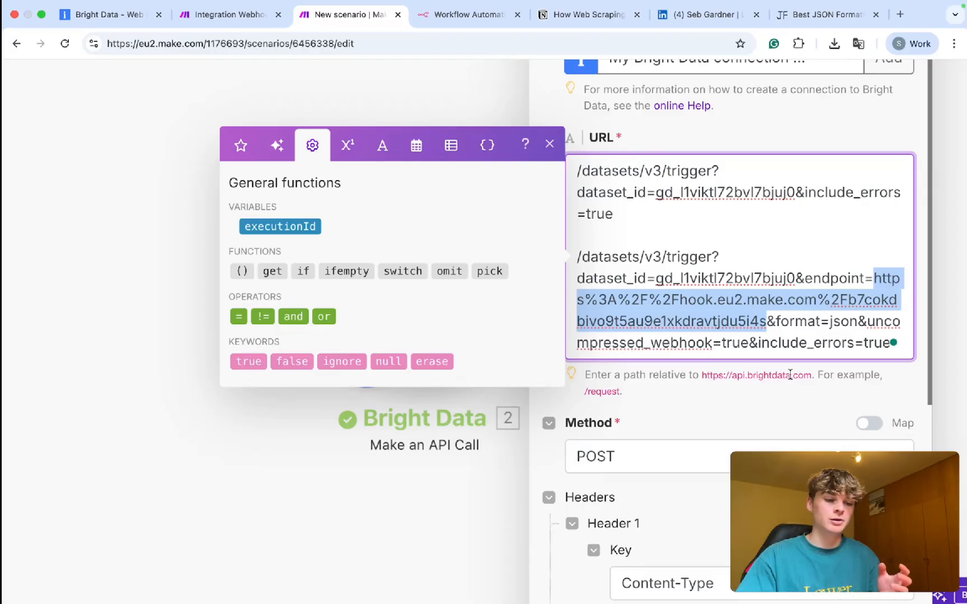
pyautogui.click(704, 316)
pyautogui.moveTo(771, 325); pyautogui.dragTo(626, 208)
pyautogui.click(662, 298)
pyautogui.press('BackSpace')
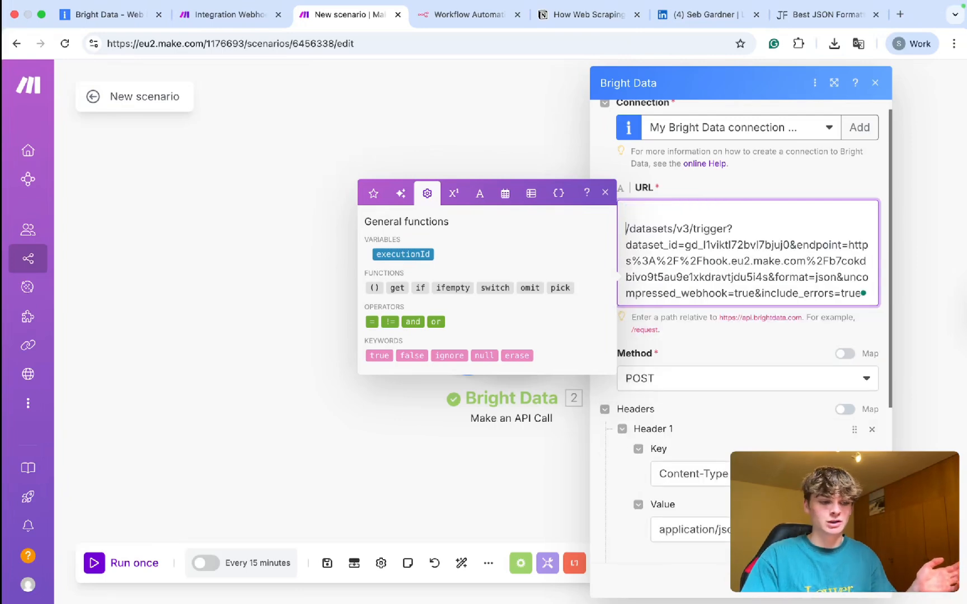
pyautogui.press('Delete')
pyautogui.click(860, 581)
pyautogui.press('super+s')
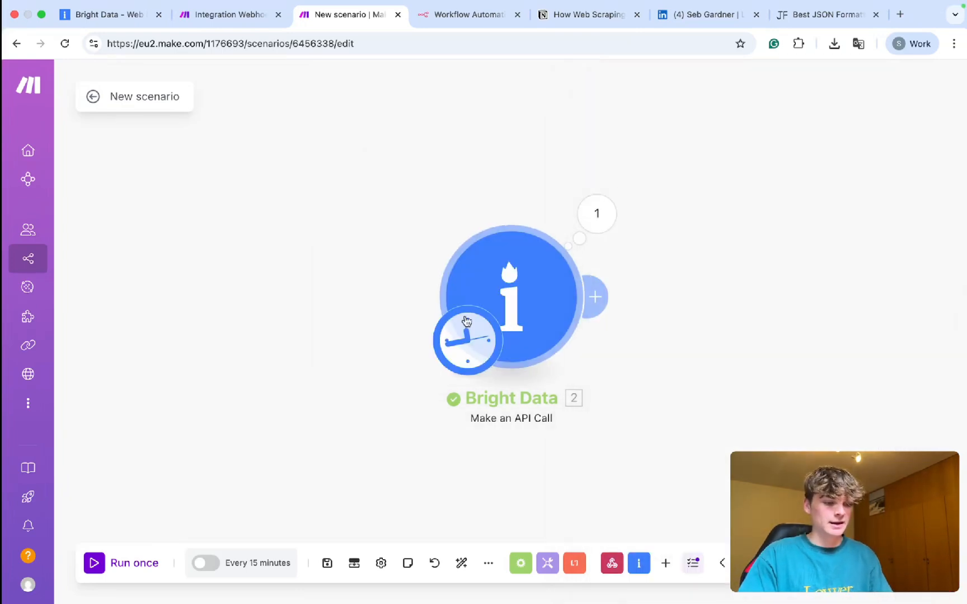
# Step: Run the trigger scenario once, move its tab ahead of the Integration Webhooks tab, and view the webhook scenario
pyautogui.moveTo(331, 289); pyautogui.dragTo(353, 298)
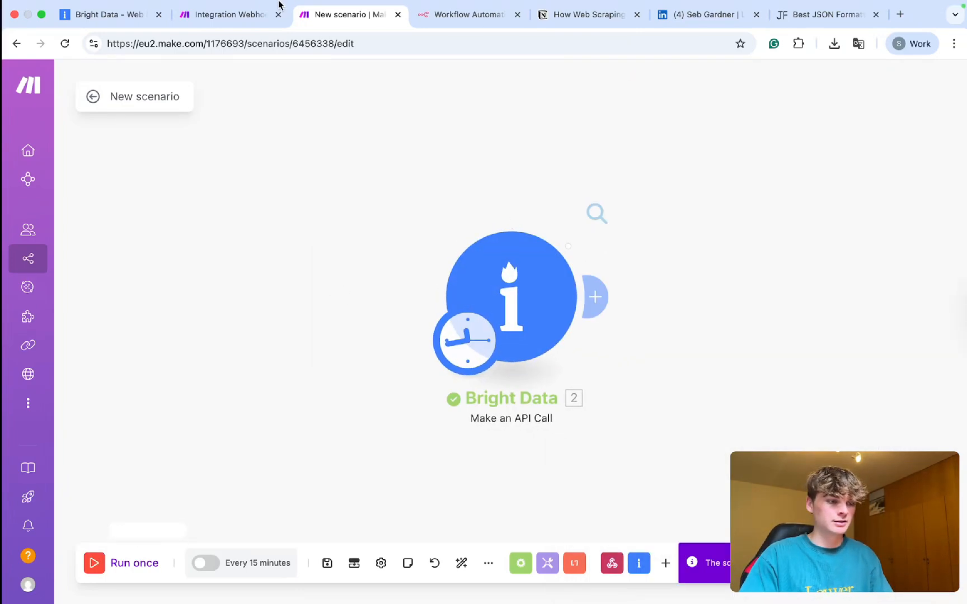
pyautogui.click(263, 13)
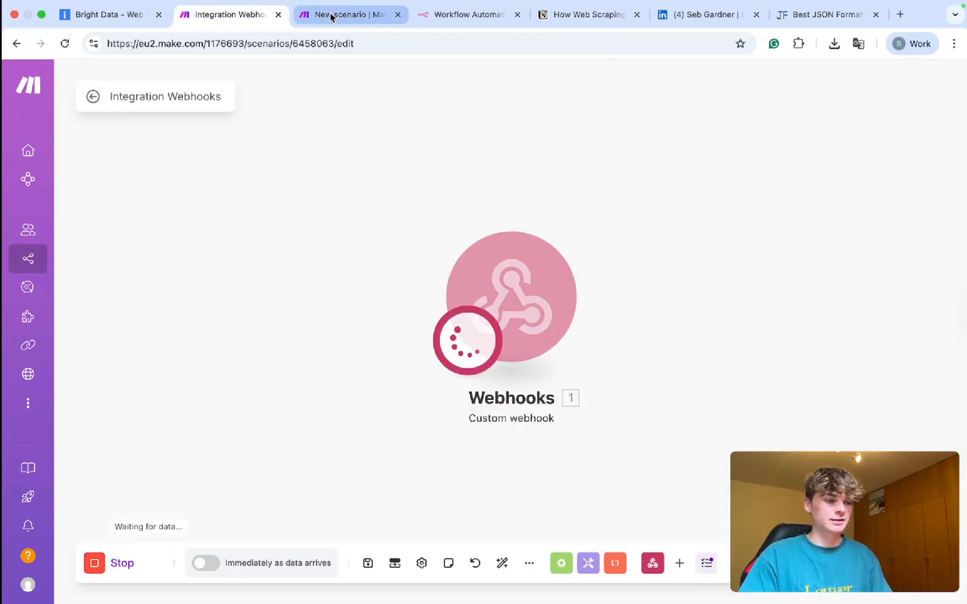
pyautogui.moveTo(330, 17); pyautogui.dragTo(229, 15)
pyautogui.click(320, 17)
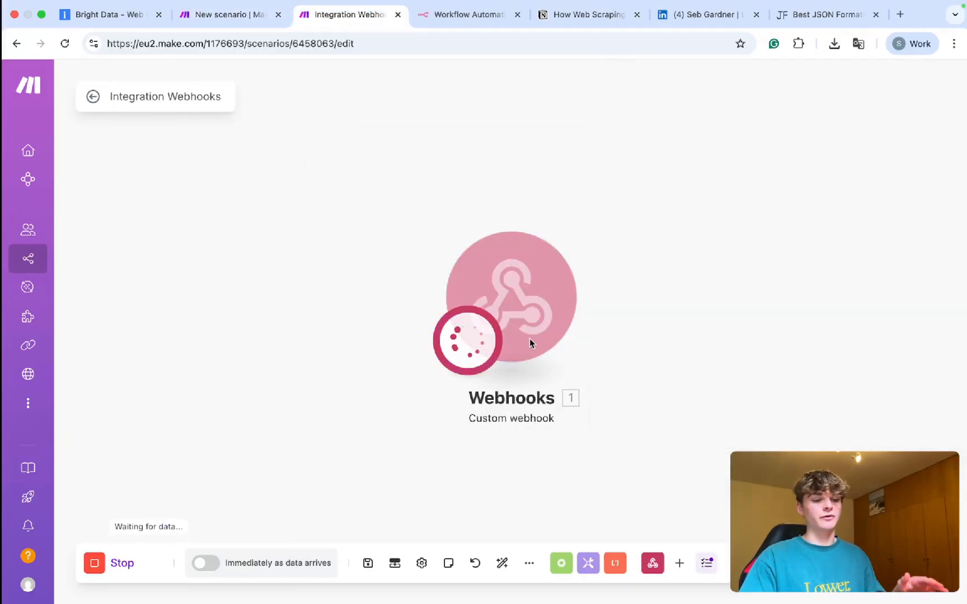
# Step: In Bright Data, open the logs of the LinkedIn people profiles - collect by URL scraper and check the latest run's status and delivery method
pyautogui.click(102, 16)
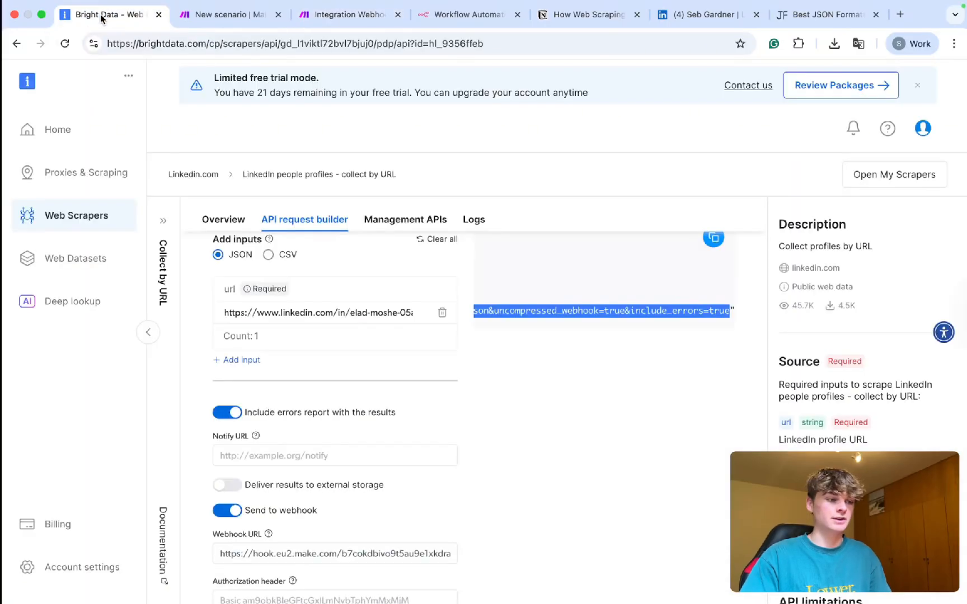
pyautogui.click(96, 225)
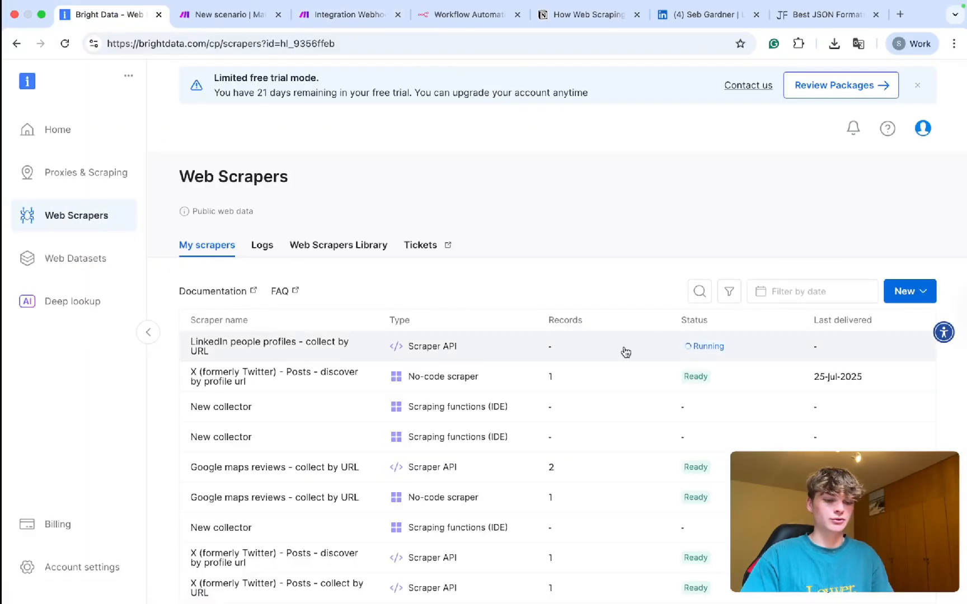
pyautogui.click(273, 354)
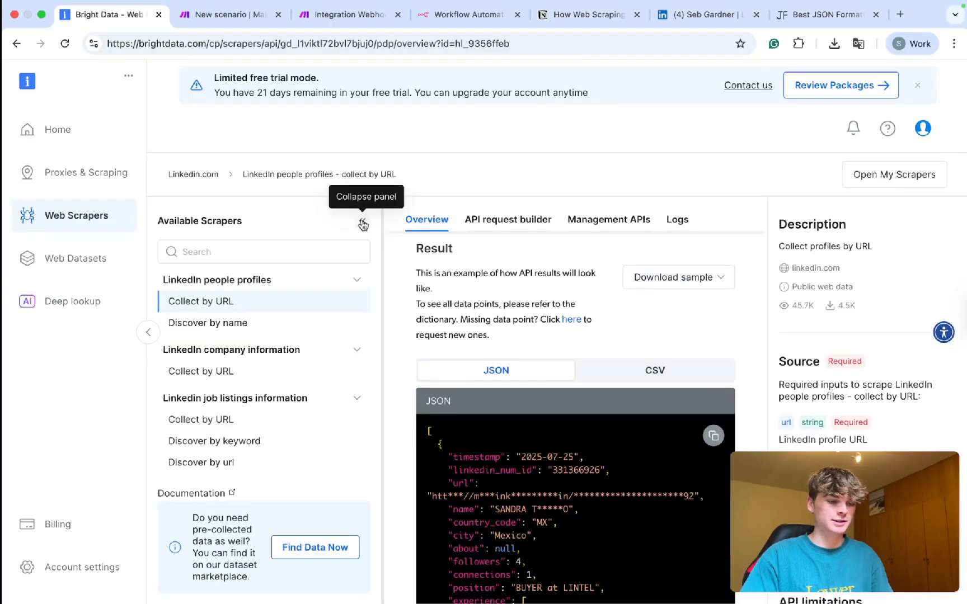
pyautogui.click(363, 220)
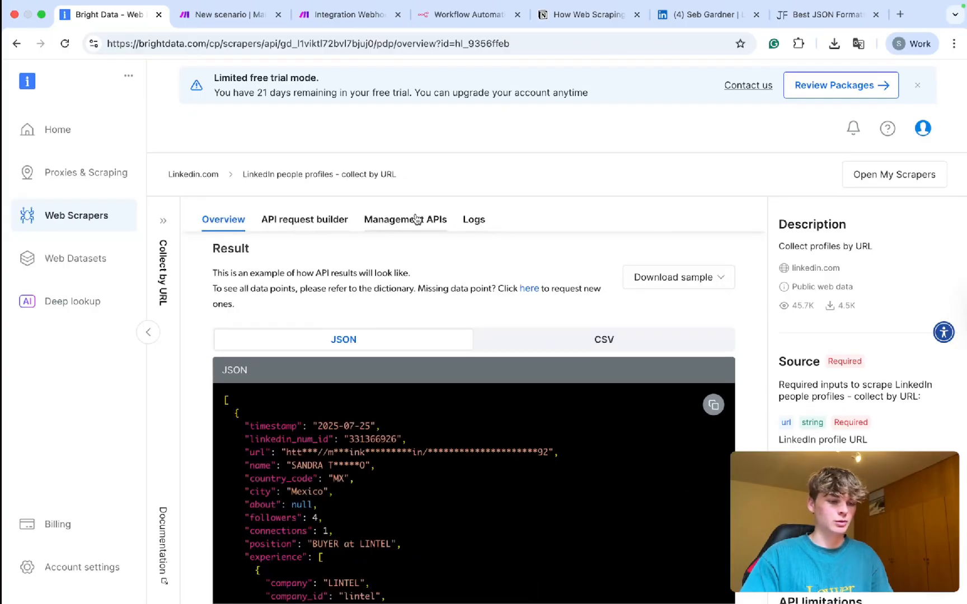
pyautogui.click(472, 218)
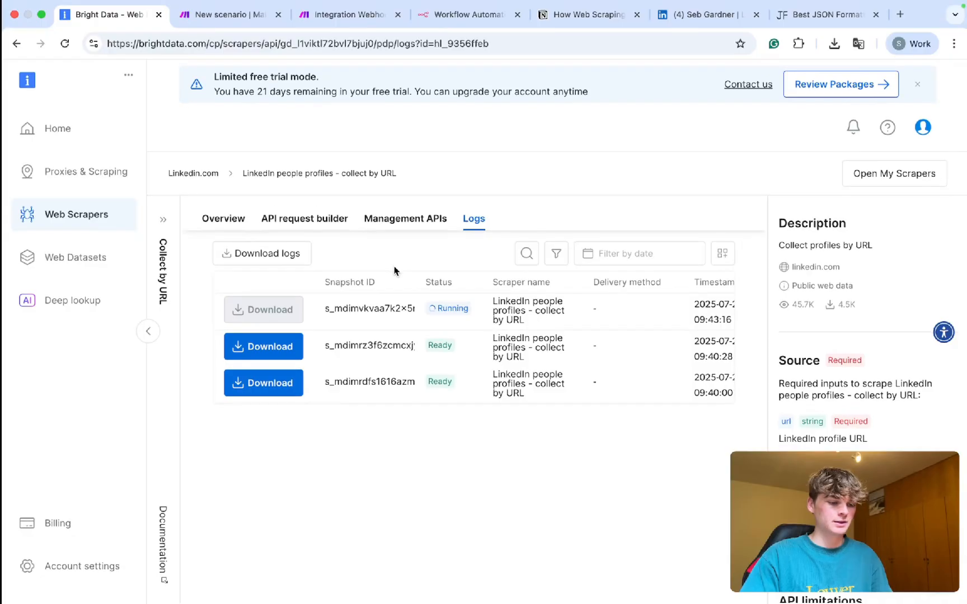
pyautogui.hscroll(5, 461, 322)
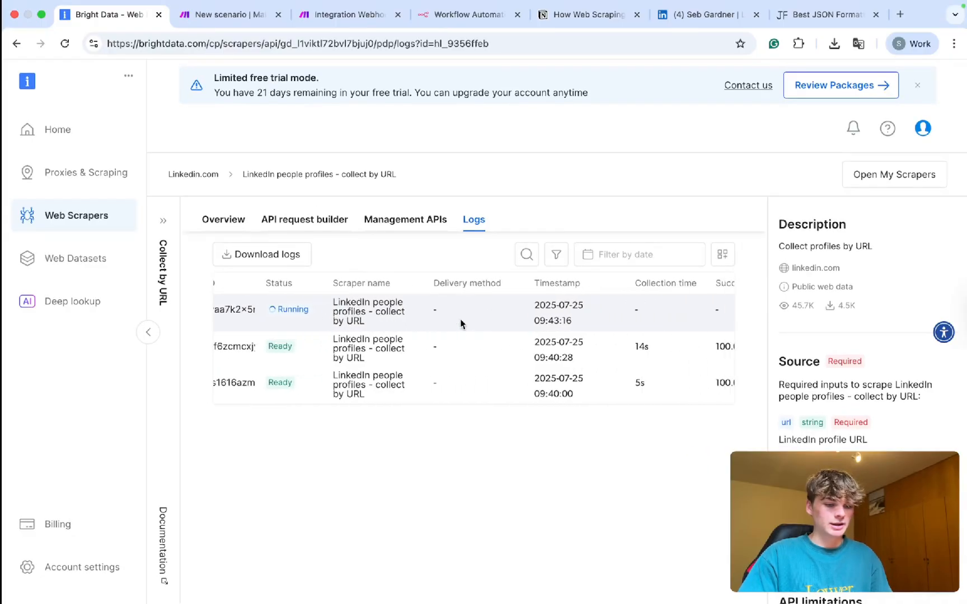
pyautogui.hscroll(5, 460, 323)
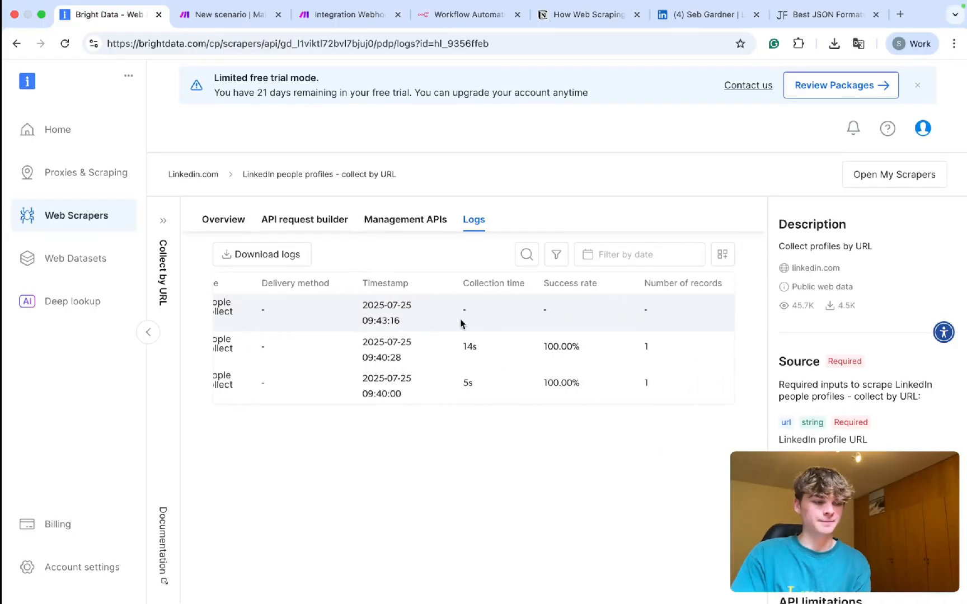
pyautogui.hscroll(-10, 461, 324)
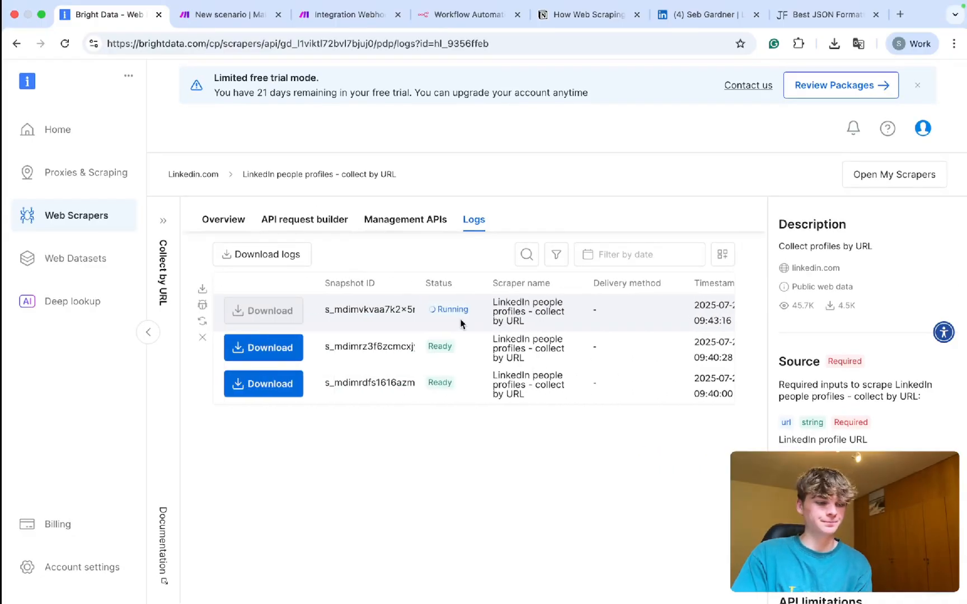
pyautogui.click(163, 220)
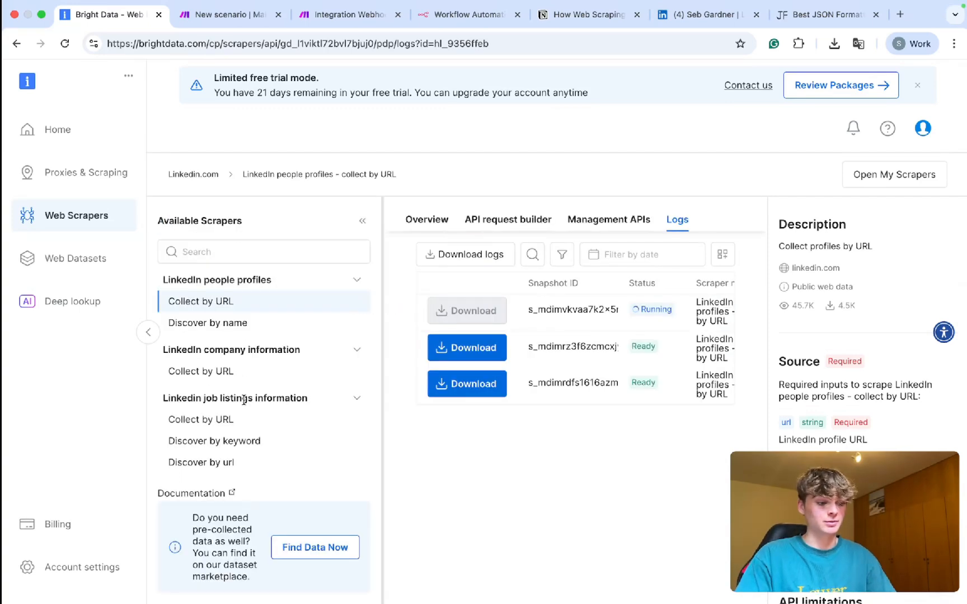
pyautogui.scroll(-5, 244, 399)
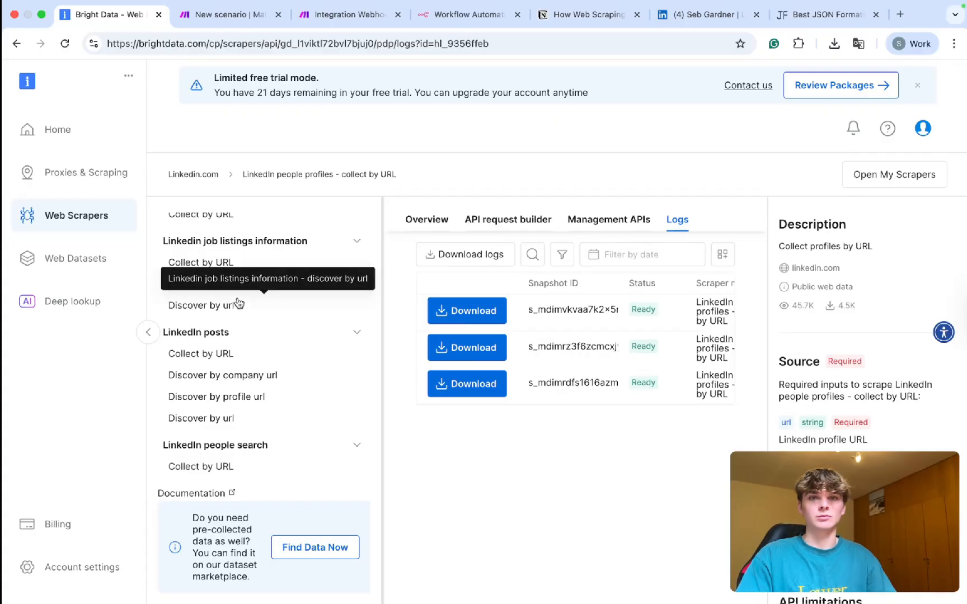
pyautogui.scroll(5, 248, 319)
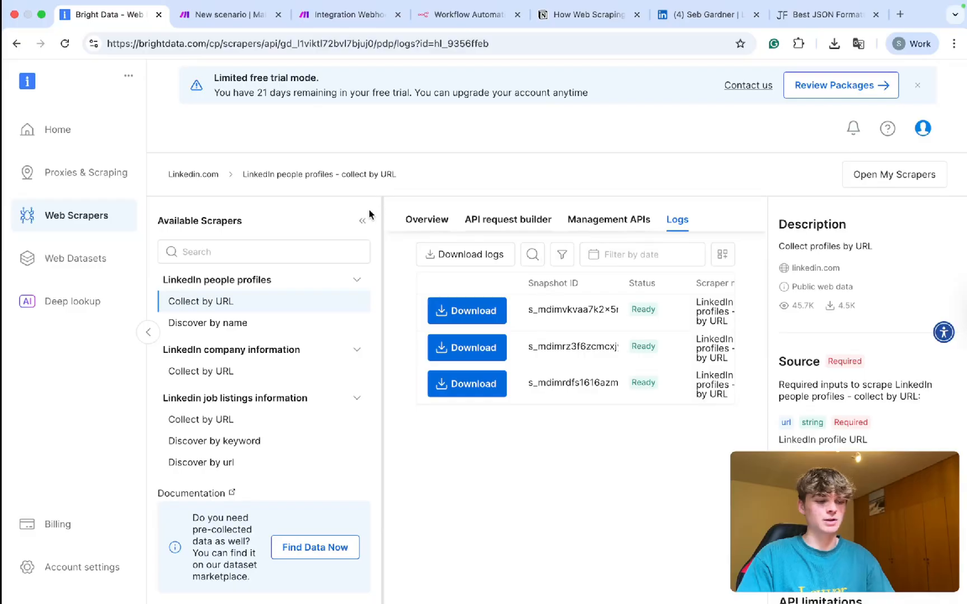
pyautogui.click(364, 221)
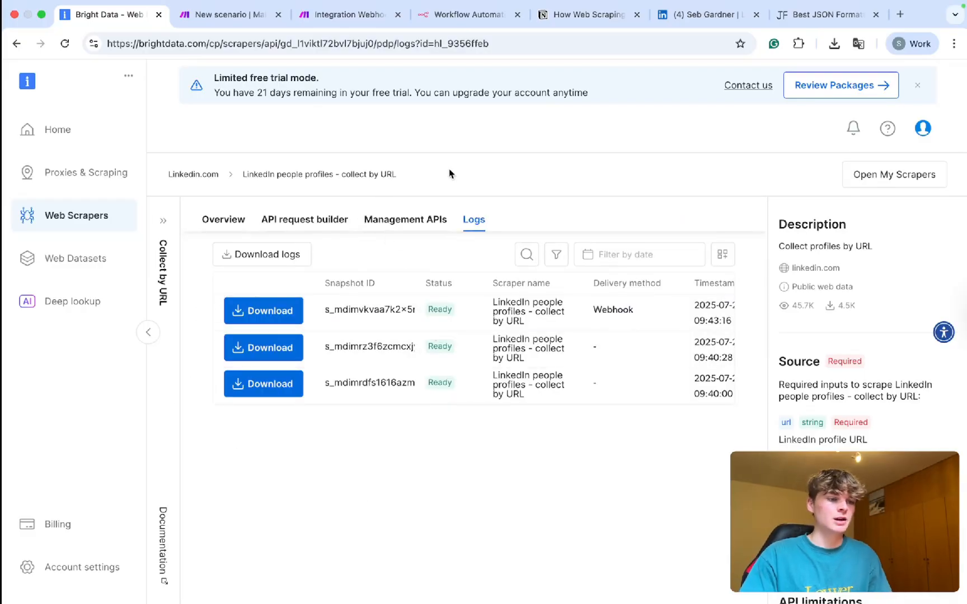
# Step: Examine the scraped profile data received in the Make webhook's output bundle, and close the output
pyautogui.click(340, 19)
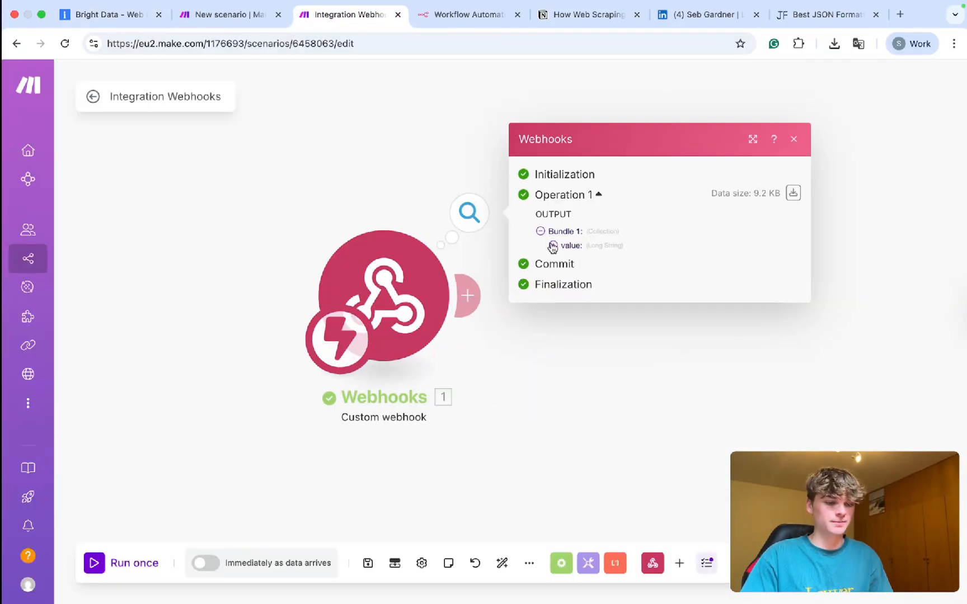
pyautogui.click(552, 247)
pyautogui.scroll(-20, 601, 332)
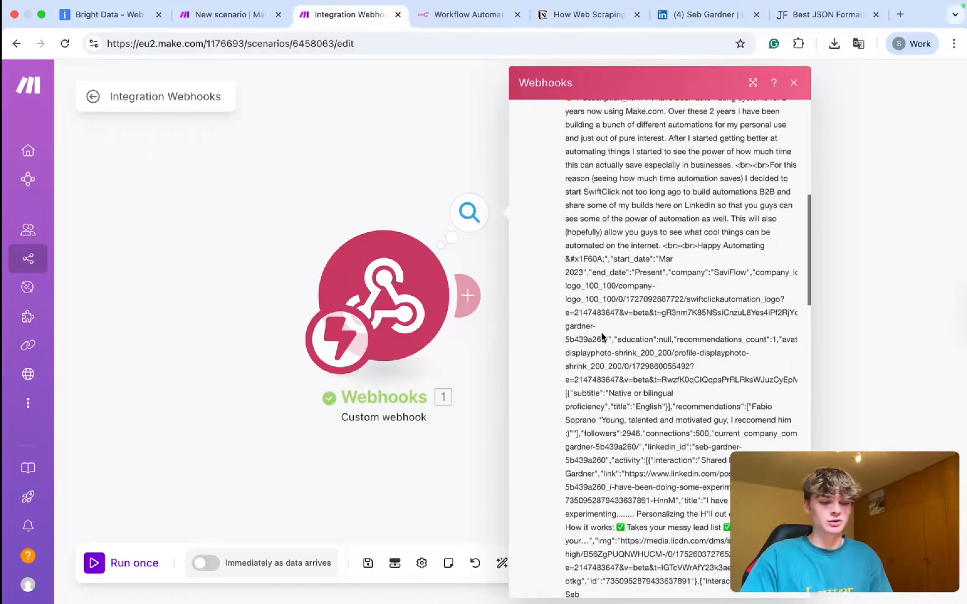
pyautogui.scroll(-15, 602, 333)
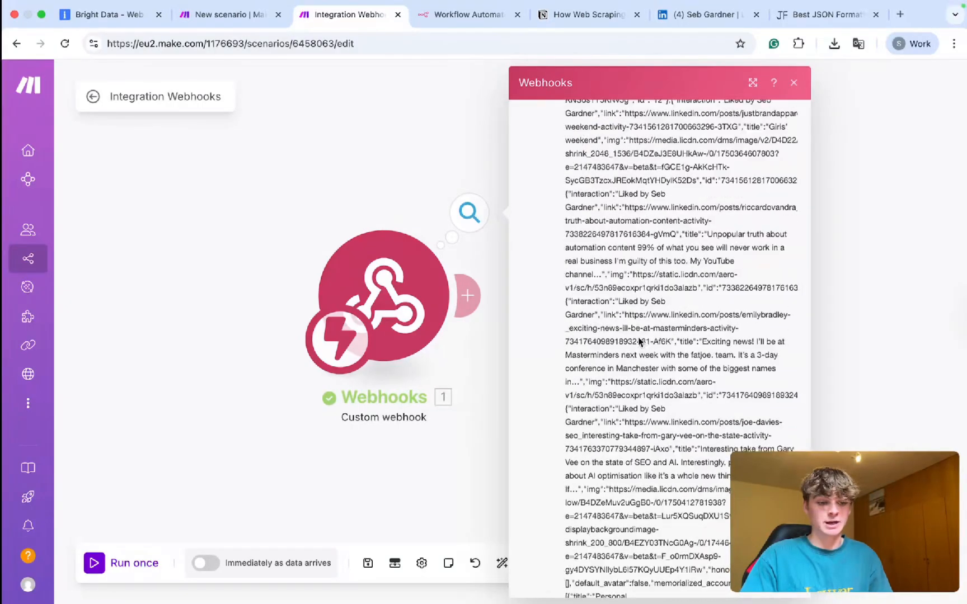
pyautogui.click(380, 169)
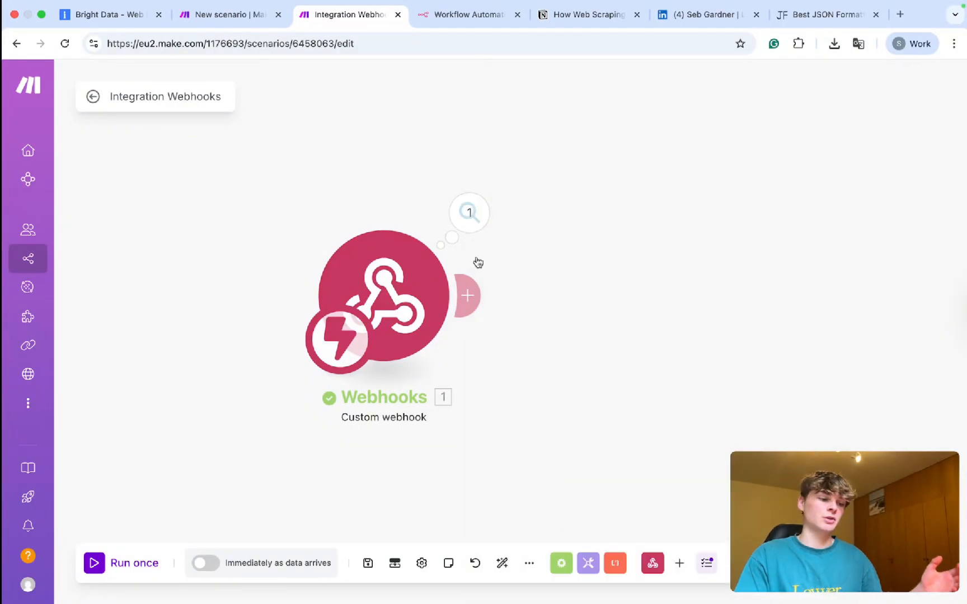
# Step: Add a Parse JSON module after the webhook, with the webhook's value mapped as its JSON string, and save it
pyautogui.click(468, 295)
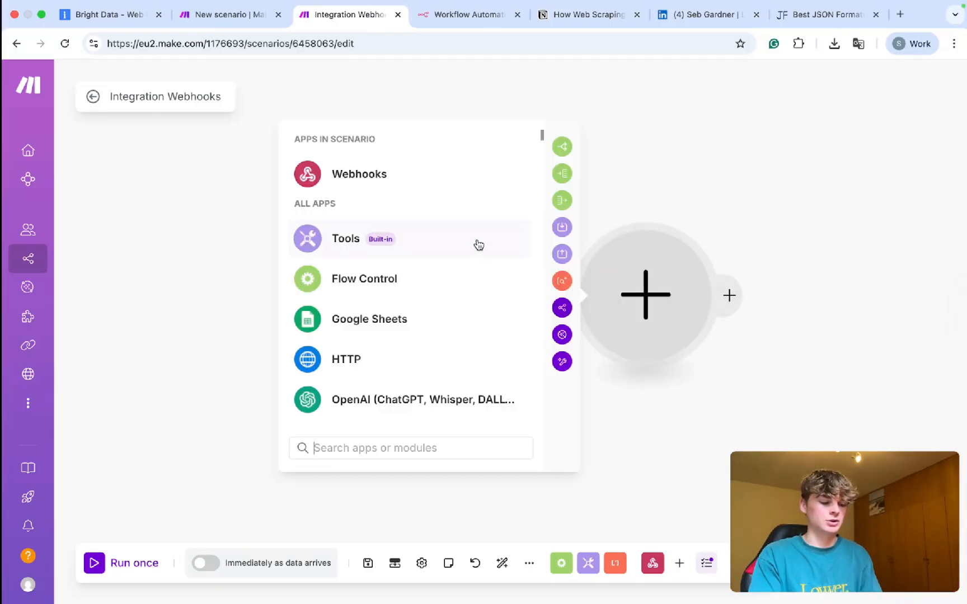
pyautogui.write('json')
pyautogui.click(410, 197)
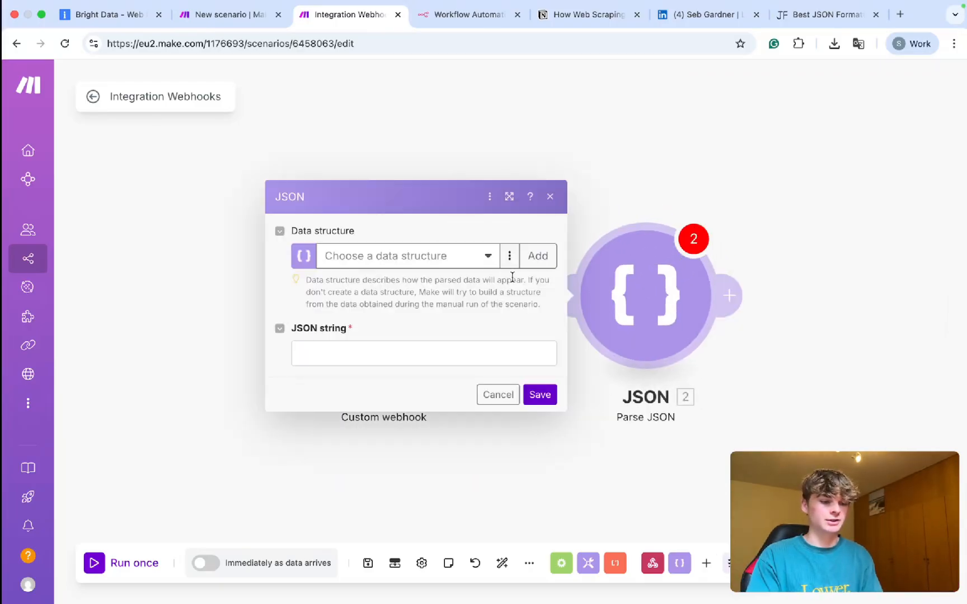
pyautogui.click(410, 342)
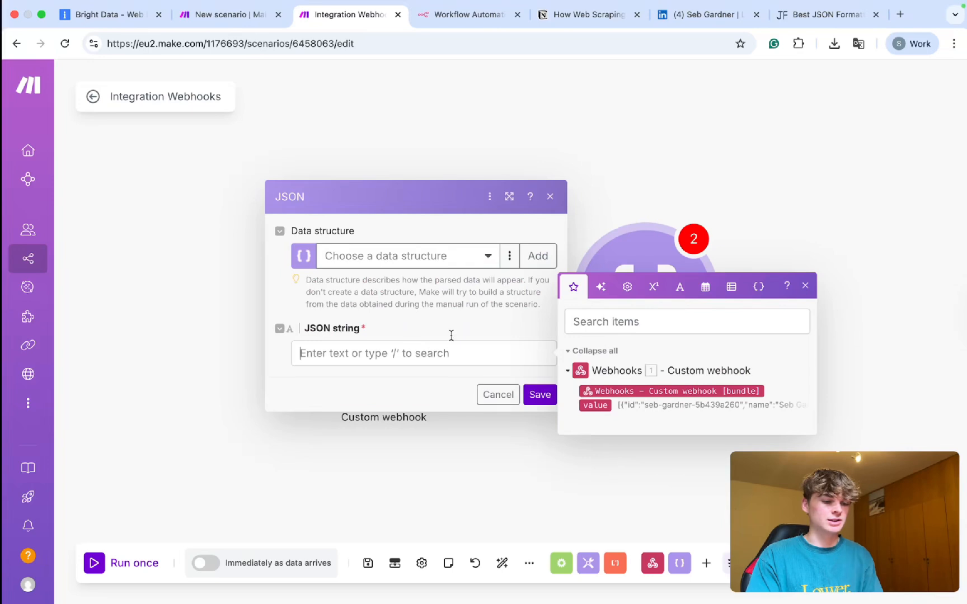
pyautogui.click(599, 407)
pyautogui.click(537, 396)
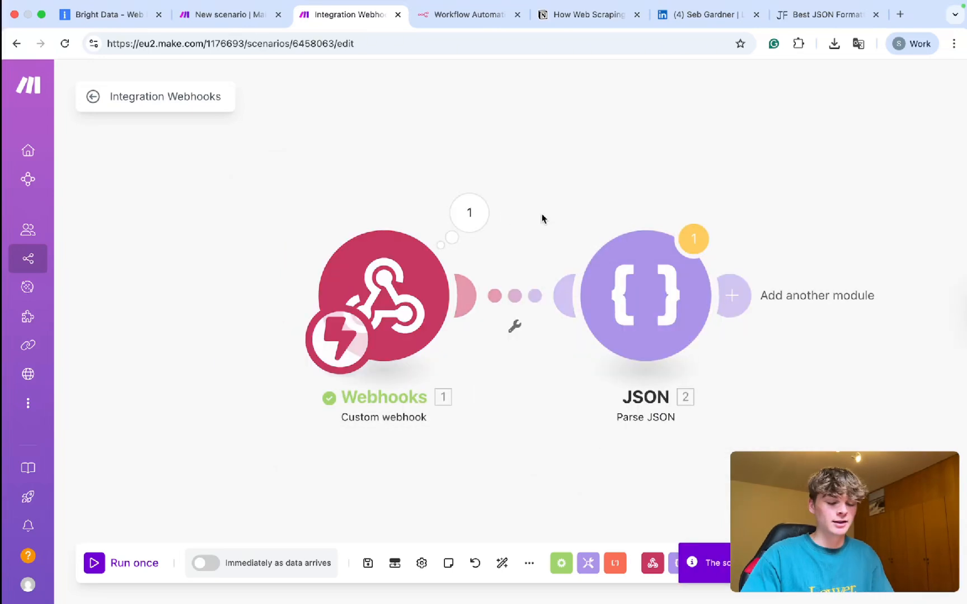
# Step: Reopen the webhook module's output and expand the value in its first bundle
pyautogui.moveTo(542, 215); pyautogui.dragTo(781, 437)
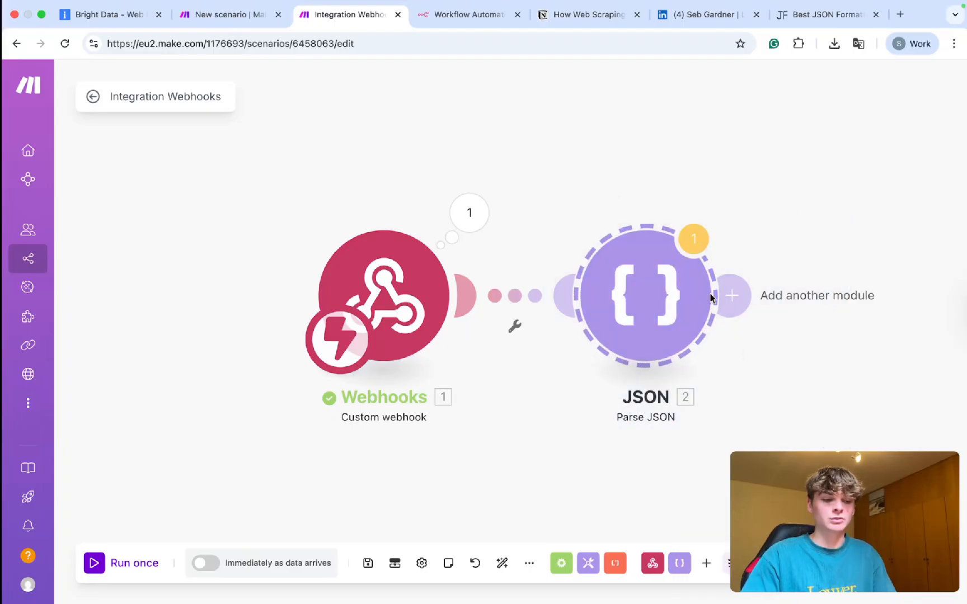
pyautogui.click(620, 203)
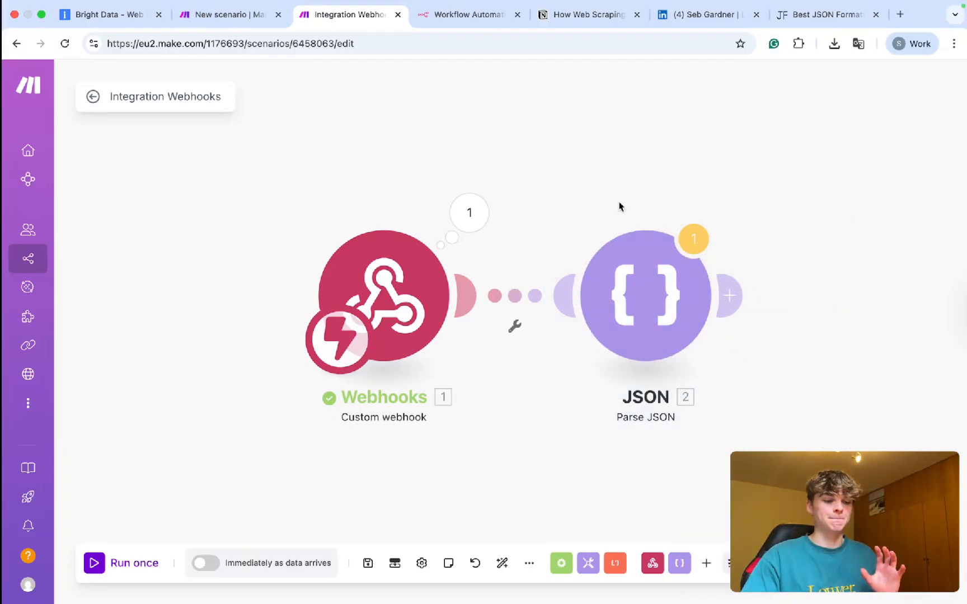
pyautogui.click(481, 222)
pyautogui.click(569, 247)
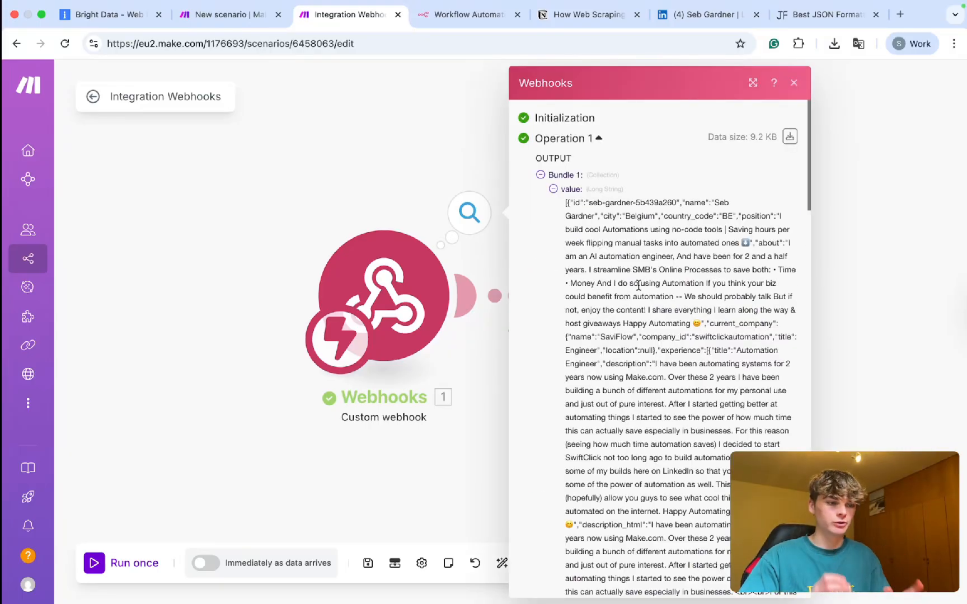
# Step: Close the webhook module's output and place the n8n browser tab beside the Bright Data one
pyautogui.click(334, 236)
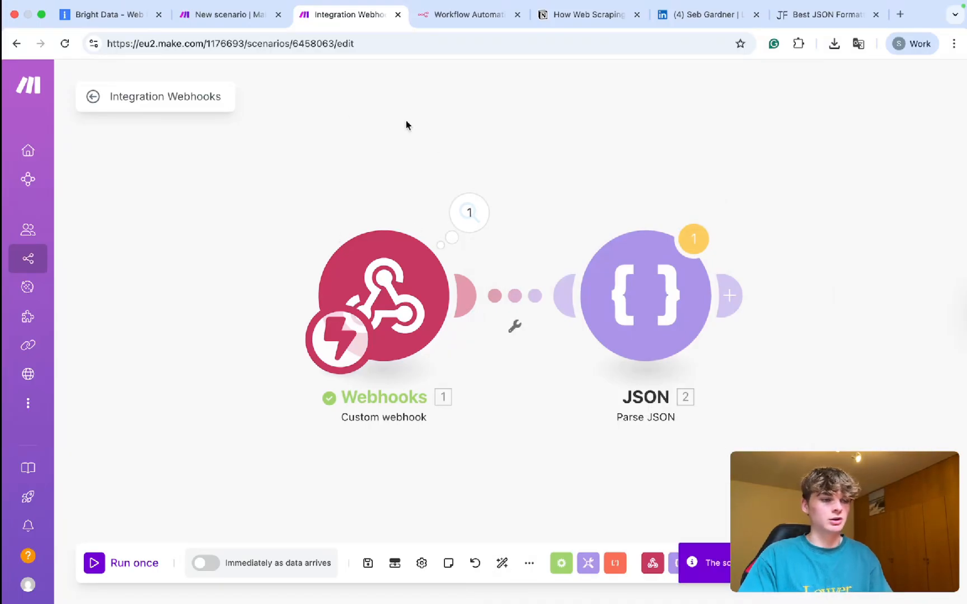
pyautogui.moveTo(441, 27); pyautogui.dragTo(238, 31)
# Step: Switch to Bright Data, open the scraper's API request builder, and remove all input profile URLs except the first
pyautogui.click(105, 21)
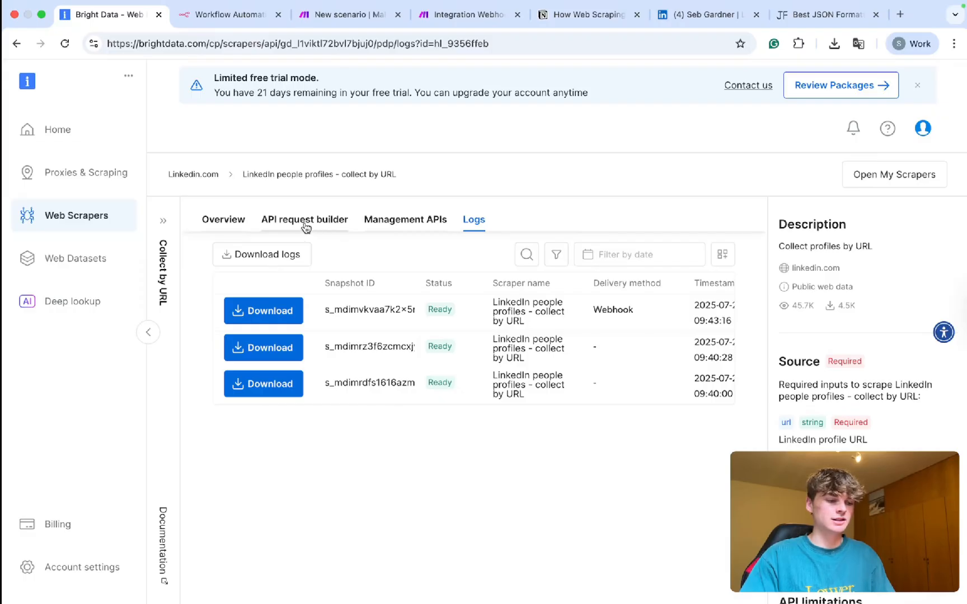
pyautogui.click(305, 222)
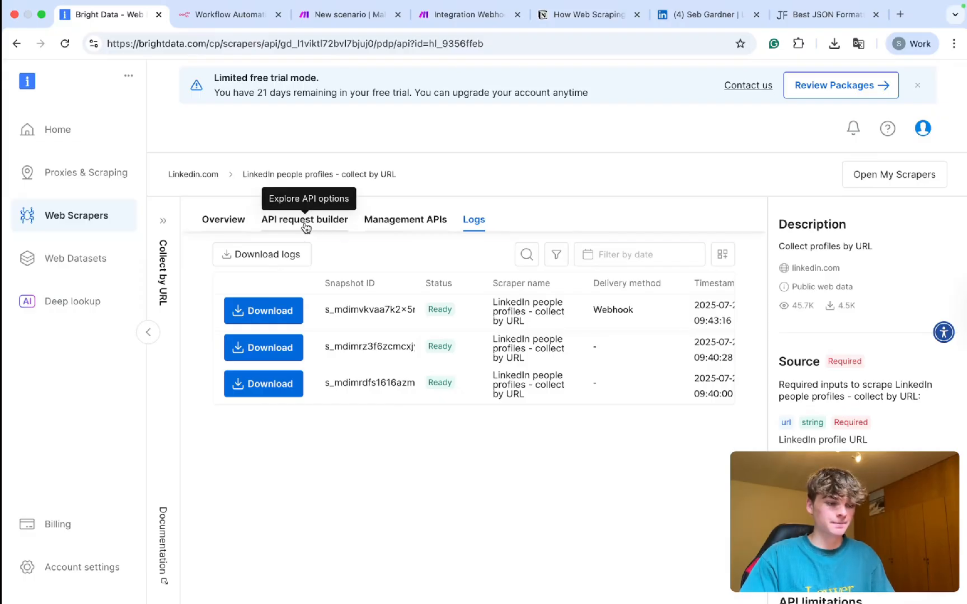
pyautogui.scroll(-2, 395, 331)
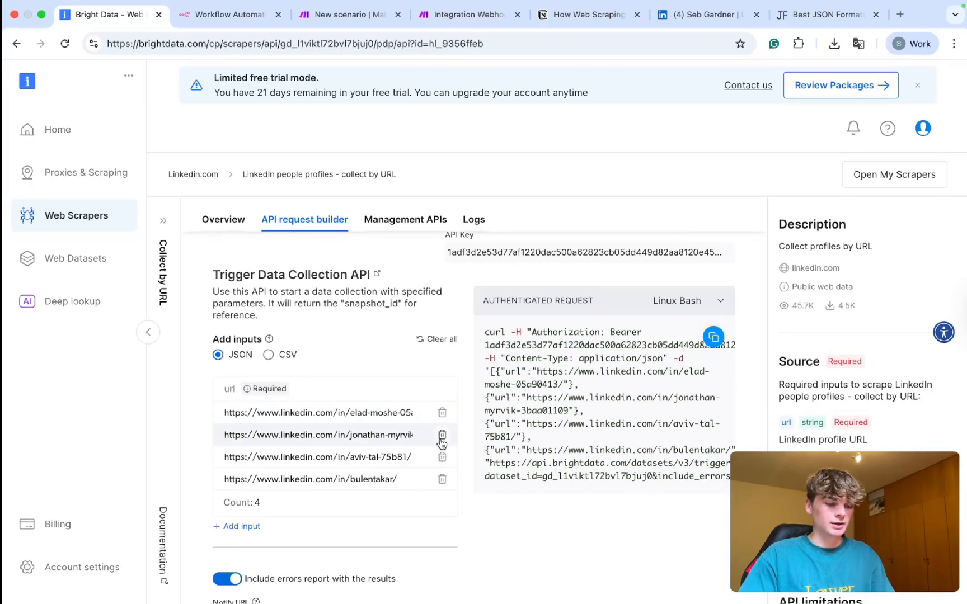
pyautogui.click(442, 456)
pyautogui.click(442, 457)
pyautogui.click(442, 434)
pyautogui.scroll(-3, 442, 444)
pyautogui.scroll(3, 276, 311)
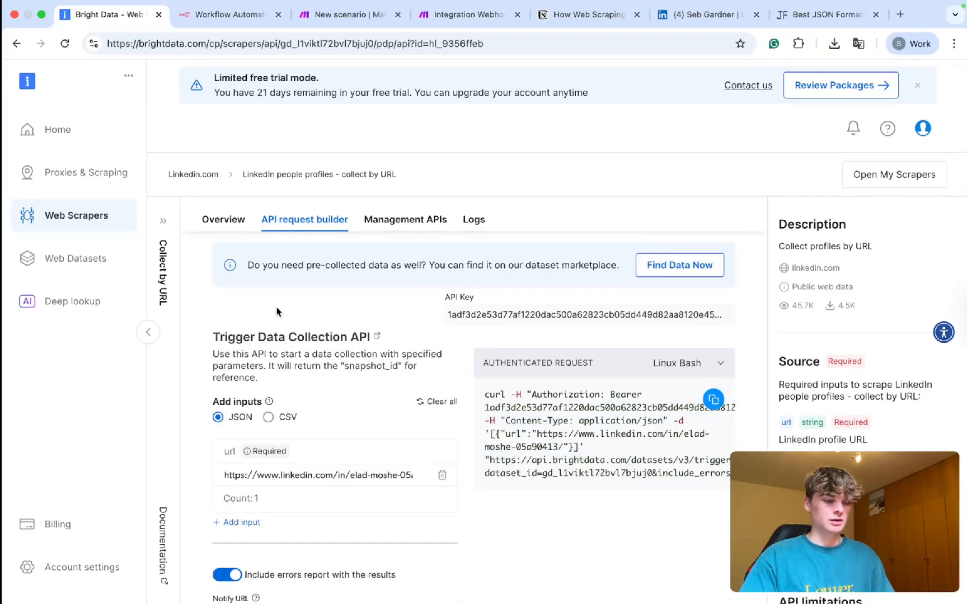
# Step: Switch to n8n, add an HTTP Request node as the workflow's first step, and set its method to POST
pyautogui.click(208, 15)
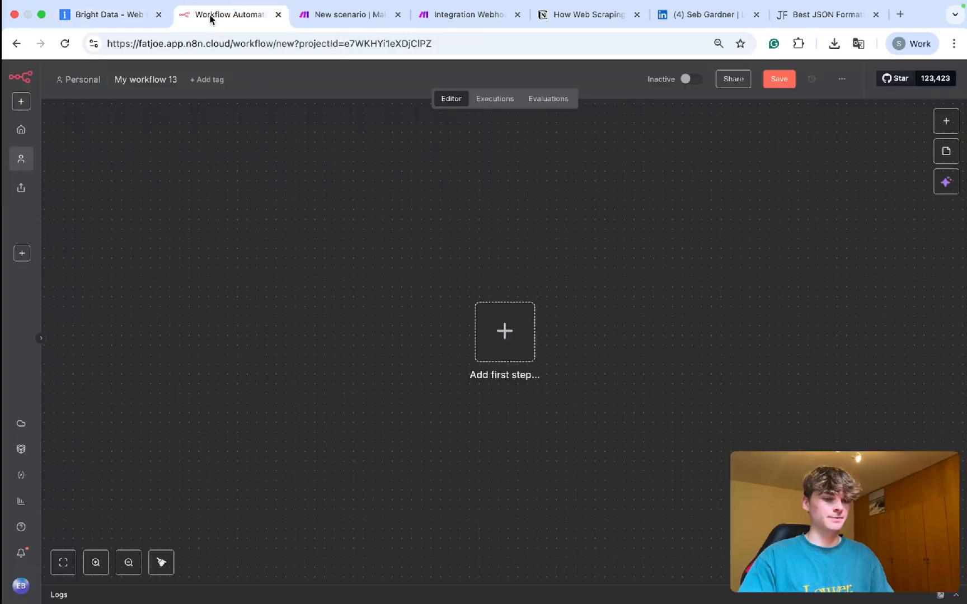
pyautogui.click(499, 349)
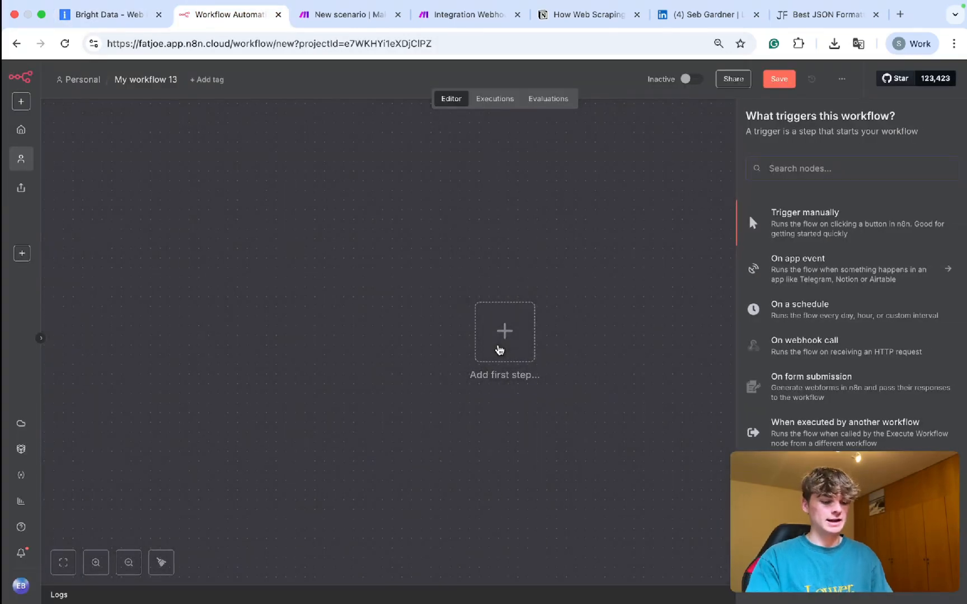
pyautogui.write('http')
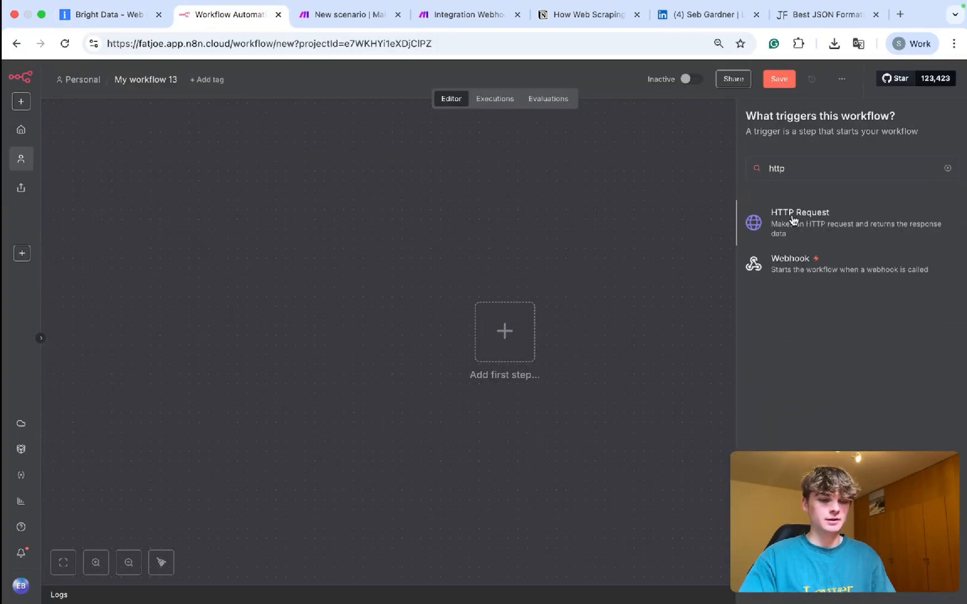
pyautogui.click(792, 219)
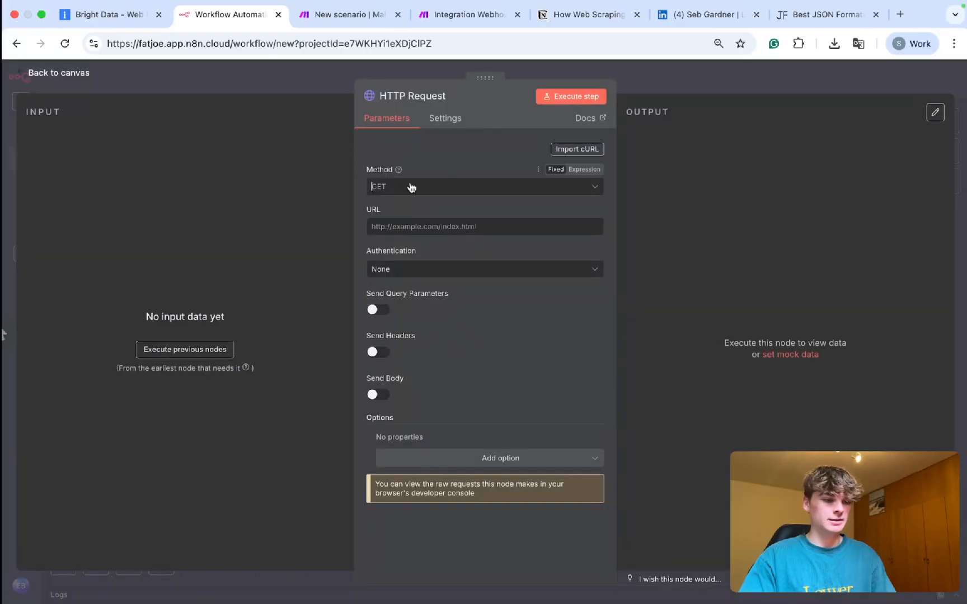
pyautogui.click(411, 187)
pyautogui.click(412, 321)
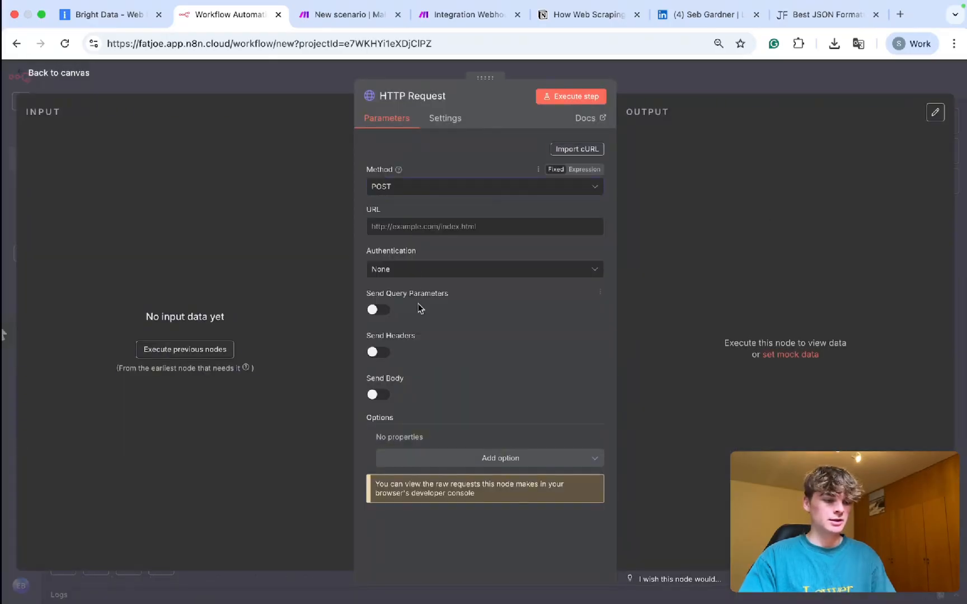
# Step: Copy the authenticated cURL request, including its API key, from Bright Data and import it into the n8n HTTP Request node
pyautogui.click(100, 14)
pyautogui.scroll(-5, 464, 320)
pyautogui.scroll(2, 464, 320)
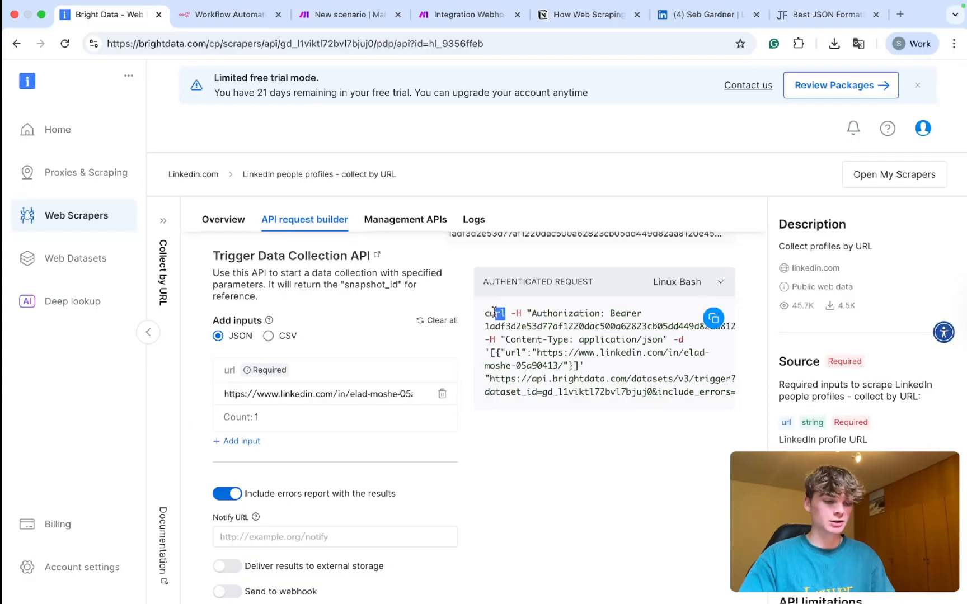
pyautogui.click(224, 14)
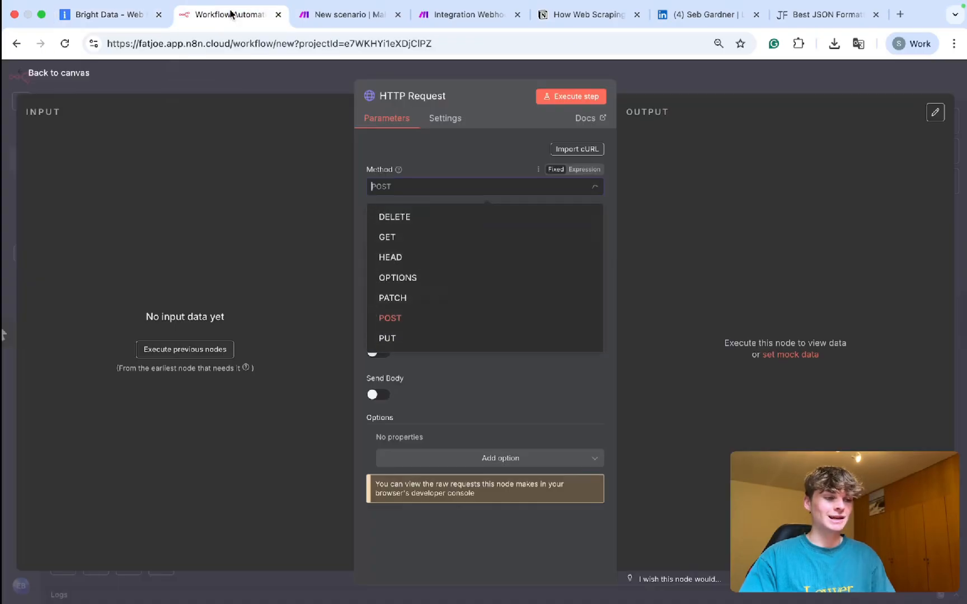
pyautogui.click(511, 146)
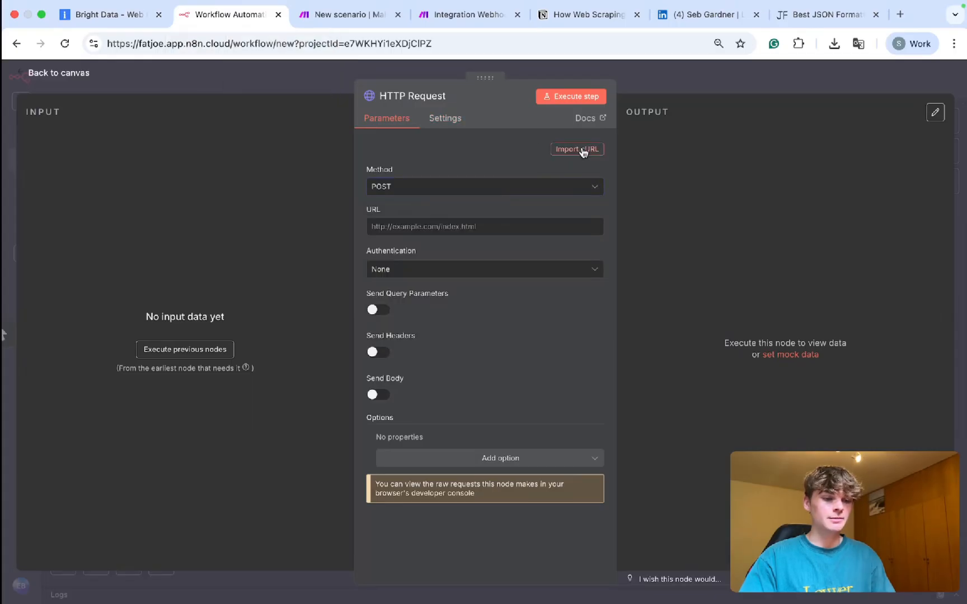
pyautogui.click(583, 150)
pyautogui.press('super+v')
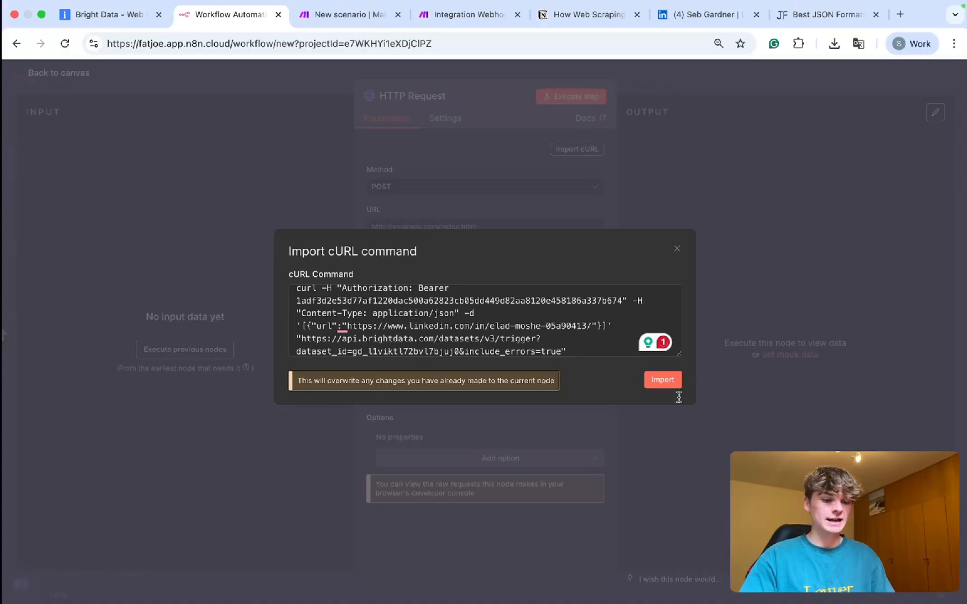
pyautogui.click(660, 380)
# Step: Set the HTTP Request node's authentication to Predefined Credential Type with the BrightData API credential type
pyautogui.scroll(-2, 488, 315)
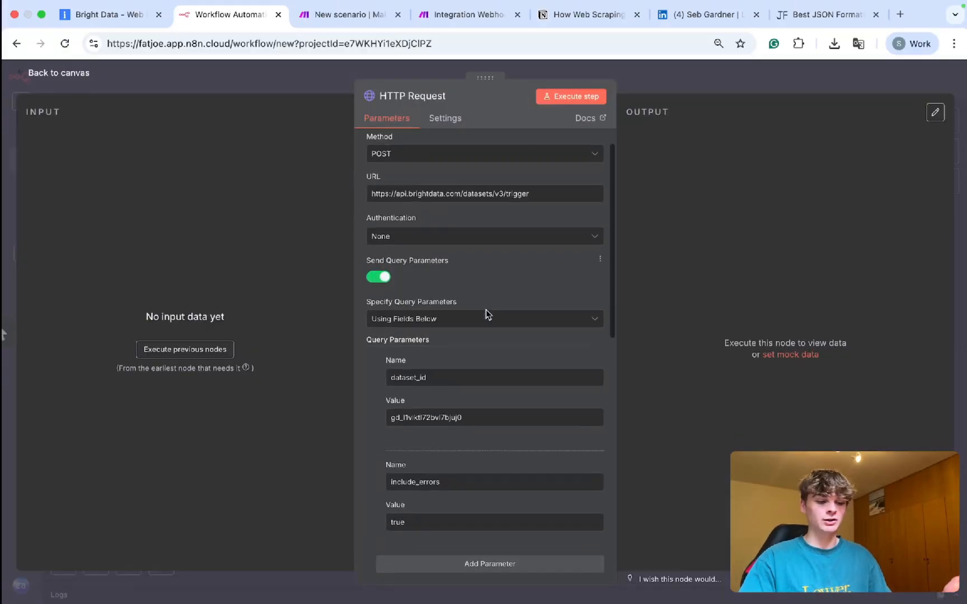
pyautogui.scroll(-5, 486, 315)
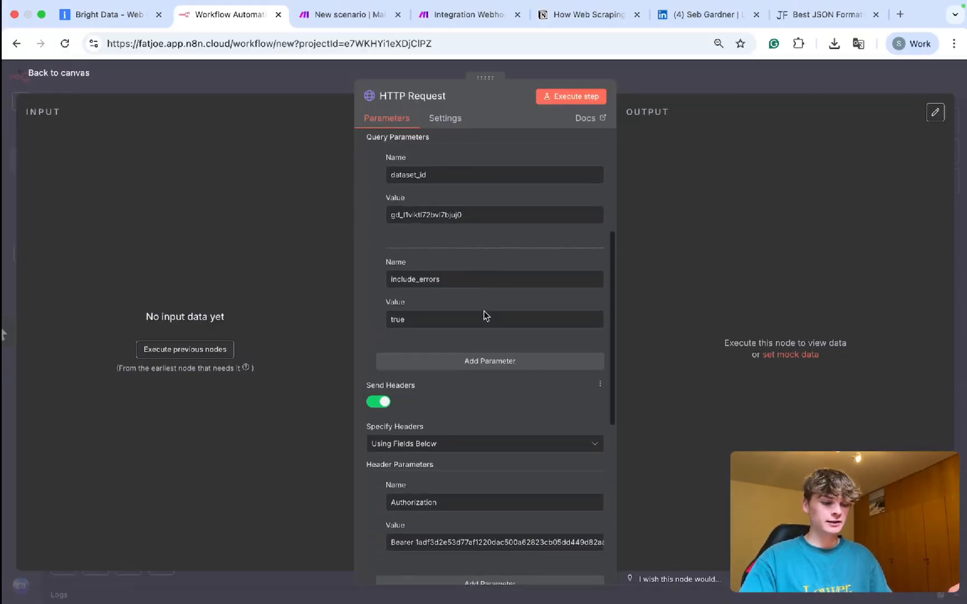
pyautogui.scroll(5, 483, 316)
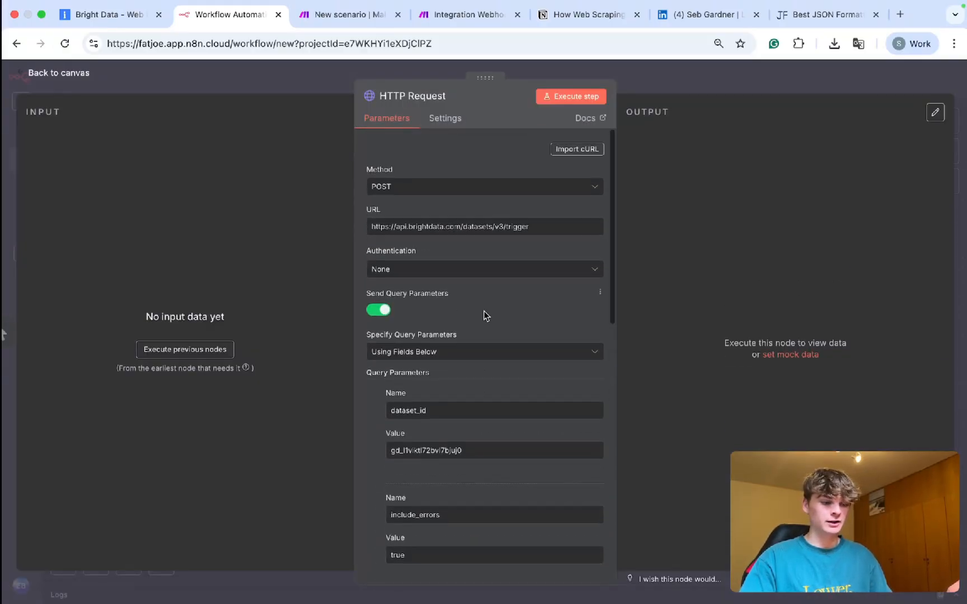
pyautogui.click(410, 274)
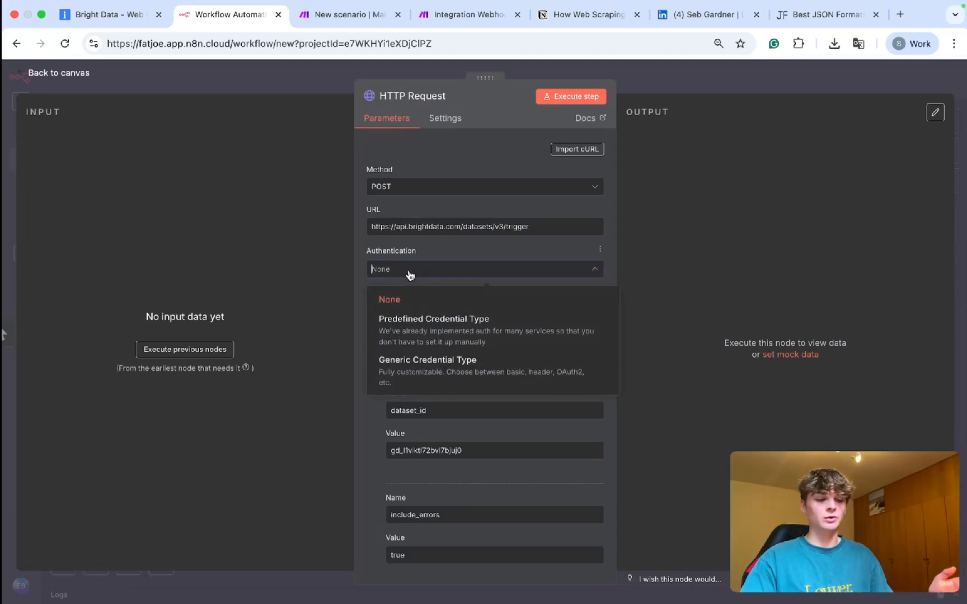
pyautogui.click(434, 321)
pyautogui.click(406, 318)
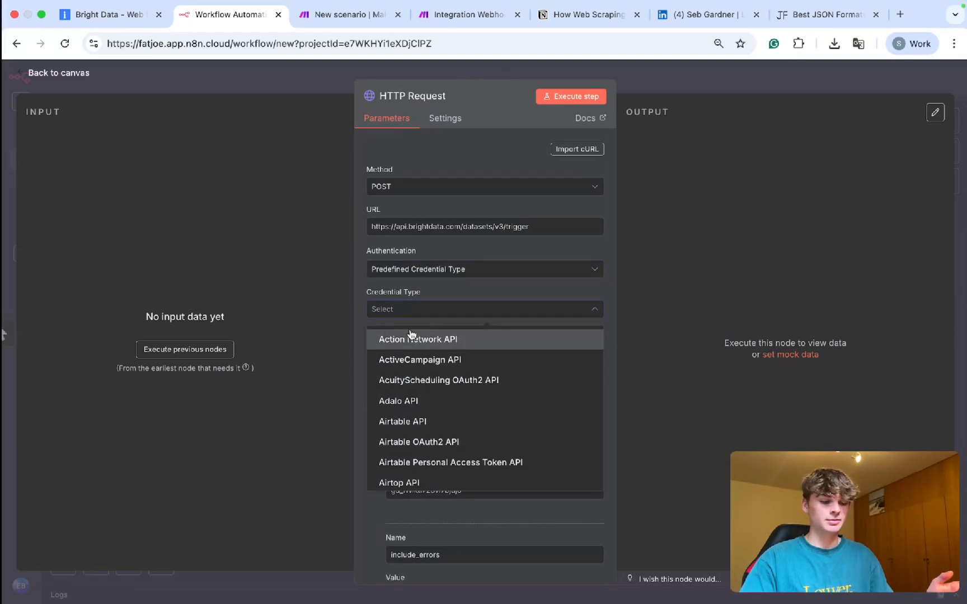
pyautogui.write('brigh')
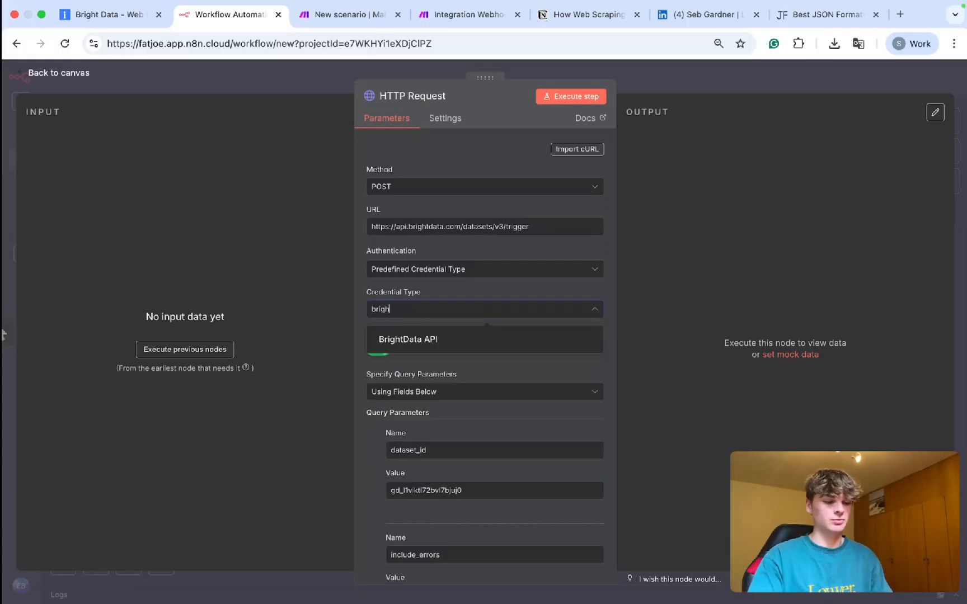
pyautogui.click(431, 339)
# Step: Review the HTTP Request node's query parameters and Authorization header, and save the workflow from the canvas
pyautogui.scroll(-3, 458, 350)
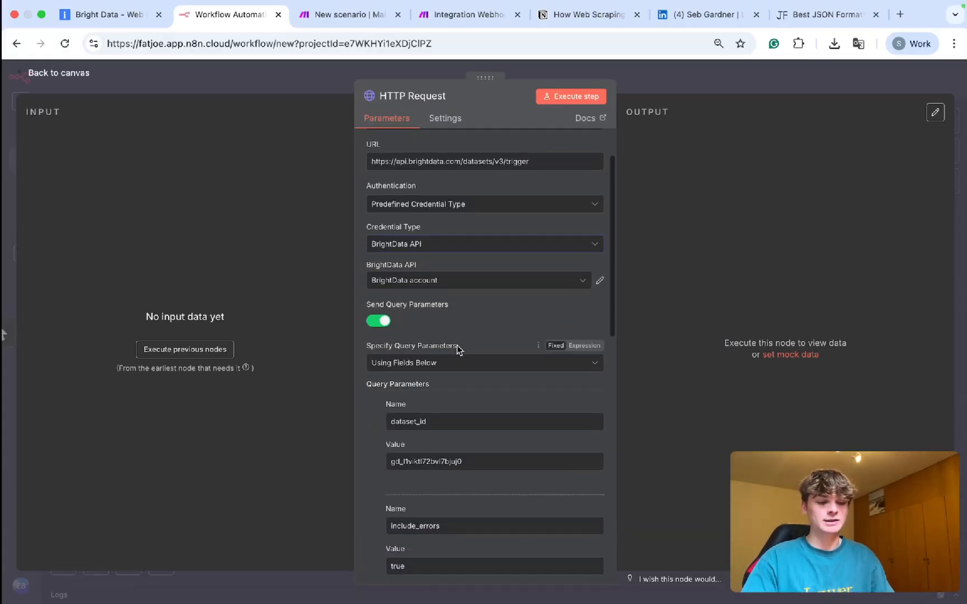
pyautogui.scroll(-10, 457, 350)
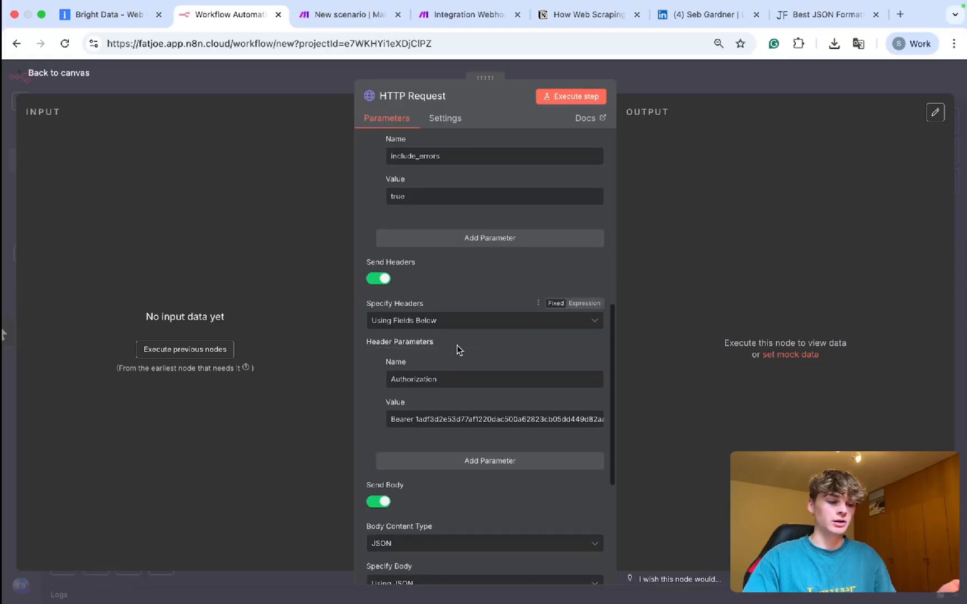
pyautogui.moveTo(443, 382); pyautogui.dragTo(378, 383)
pyautogui.moveTo(415, 419); pyautogui.dragTo(550, 419)
pyautogui.click(513, 261)
pyautogui.scroll(12, 513, 261)
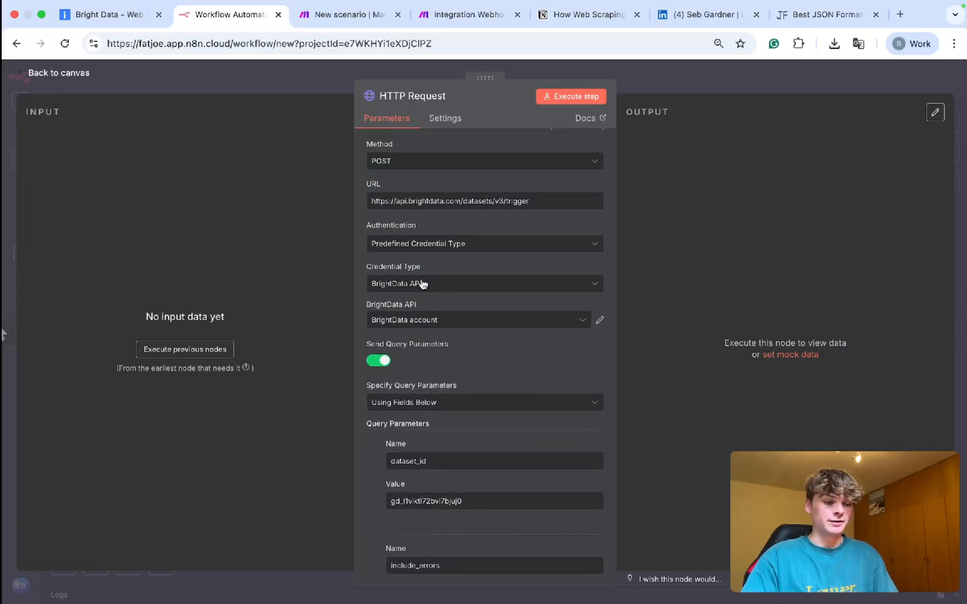
pyautogui.click(671, 89)
pyautogui.hotkey('ctrl', 's')
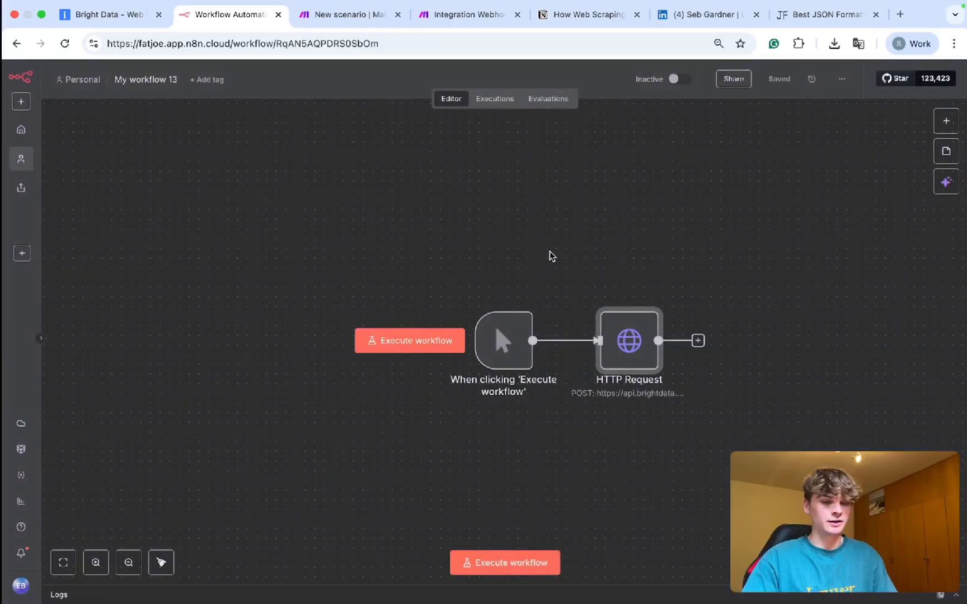
# Step: Search the node library for "bright", look through the BrightData node's available actions, and close the library
pyautogui.press('Tab')
pyautogui.write('bright')
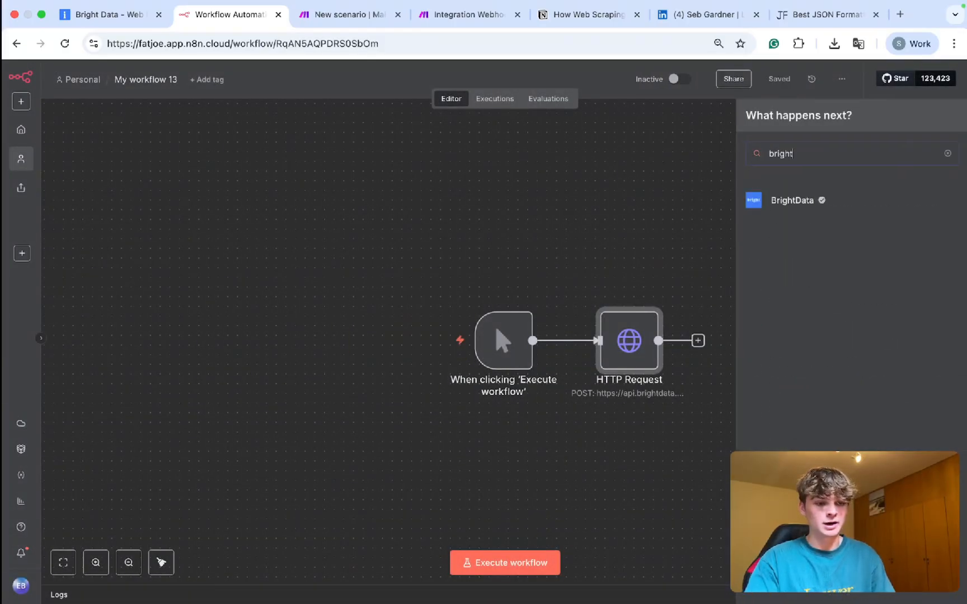
pyautogui.click(837, 200)
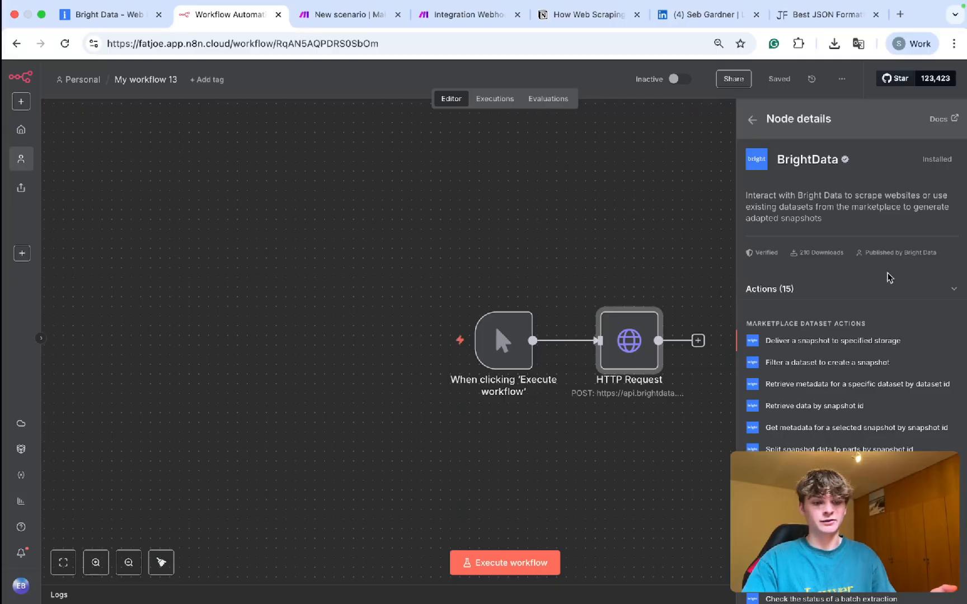
pyautogui.scroll(-1, 837, 341)
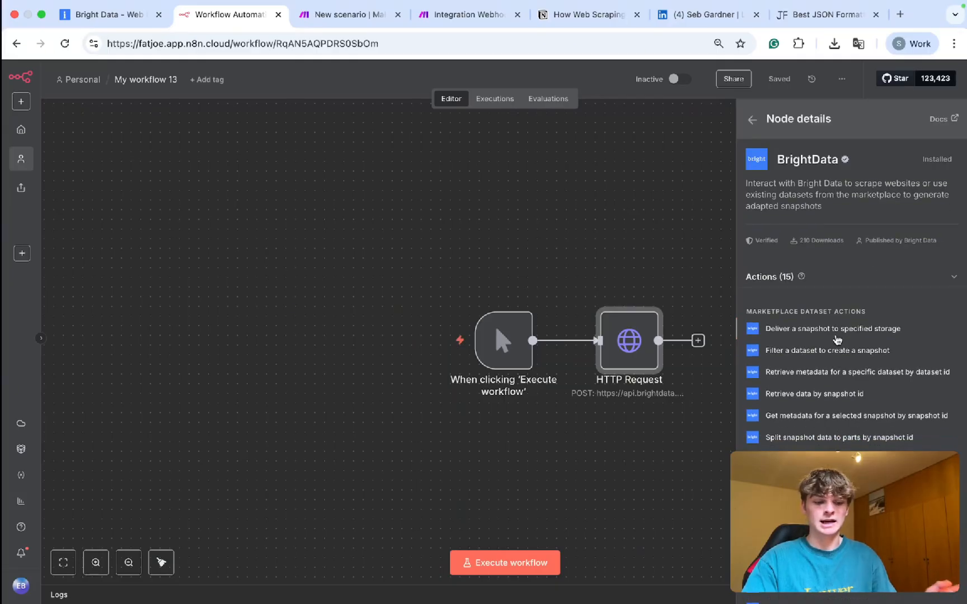
pyautogui.scroll(-4, 837, 340)
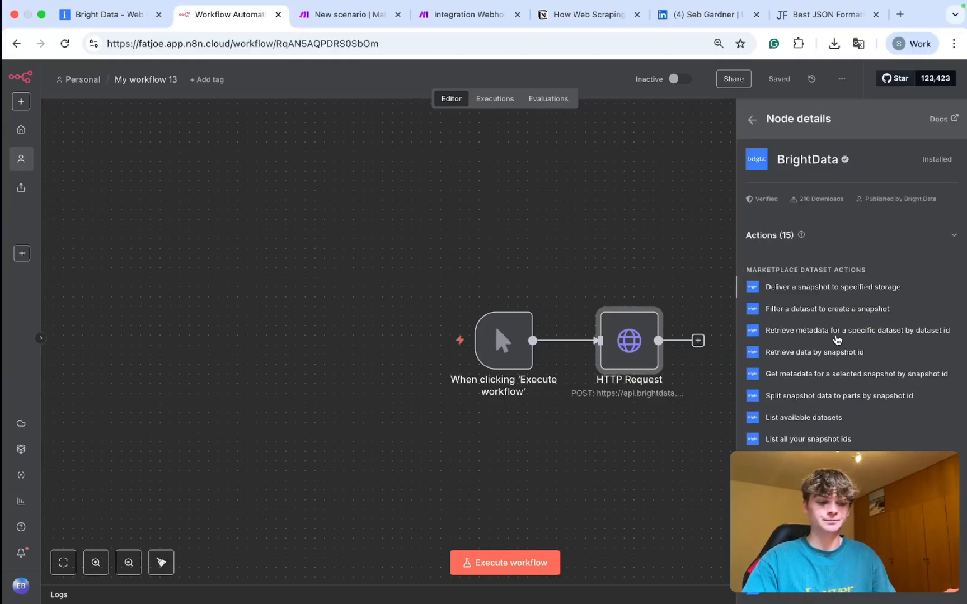
pyautogui.click(750, 120)
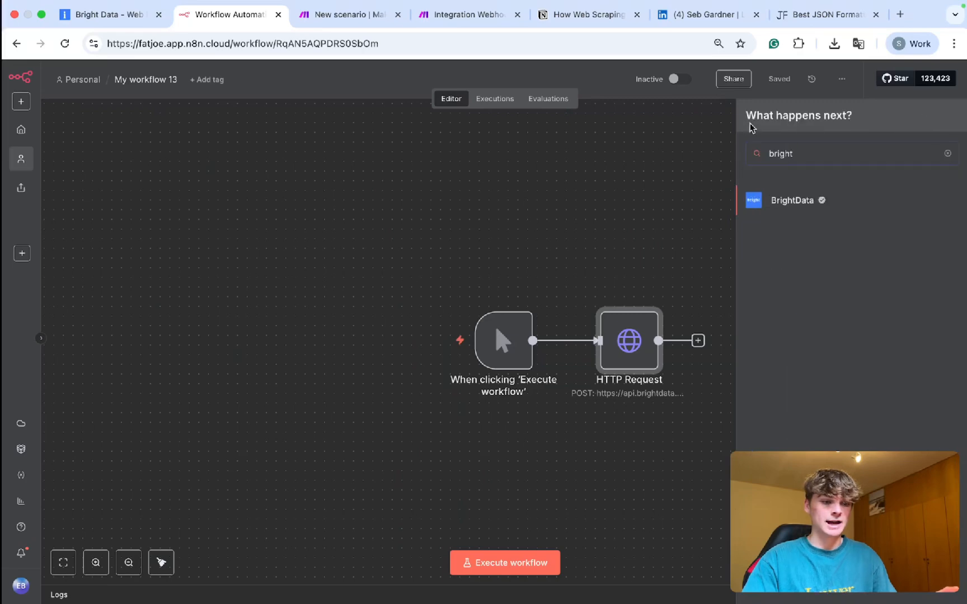
pyautogui.click(677, 193)
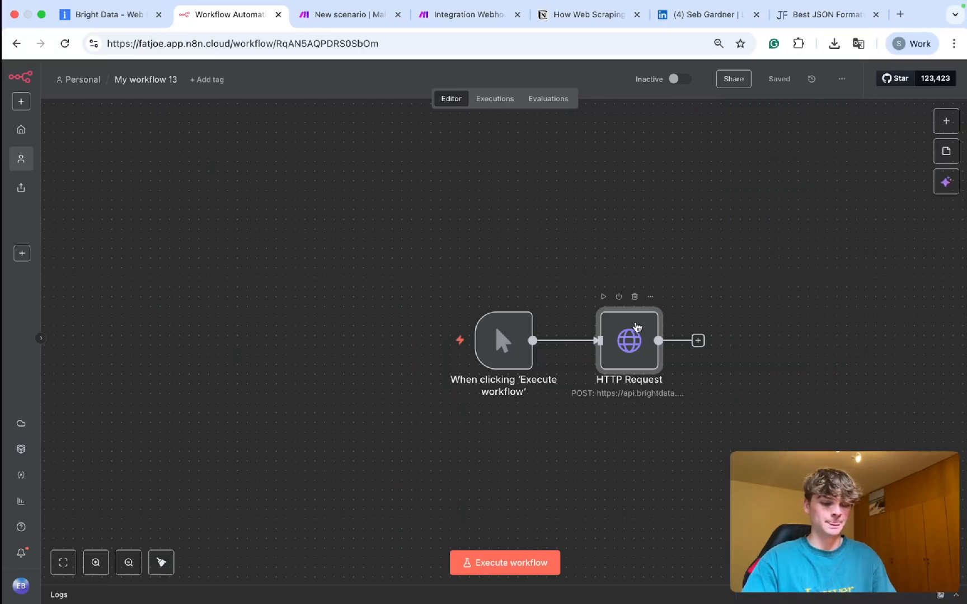
# Step: Reopen the HTTP Request node and examine its JSON body with the profile URL, its headers, and its authentication settings
pyautogui.press('Return')
pyautogui.scroll(-10, 507, 360)
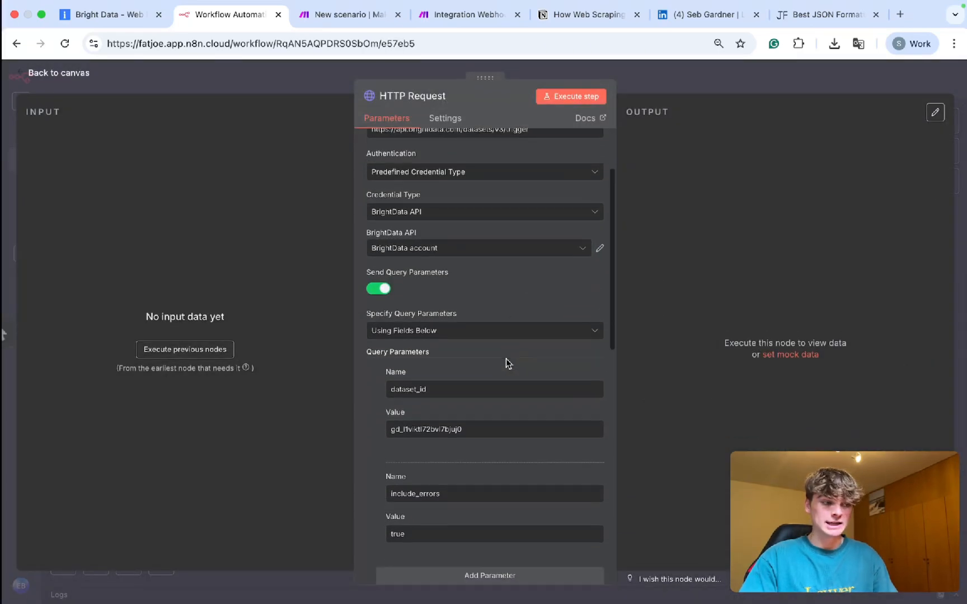
pyautogui.scroll(-5, 506, 360)
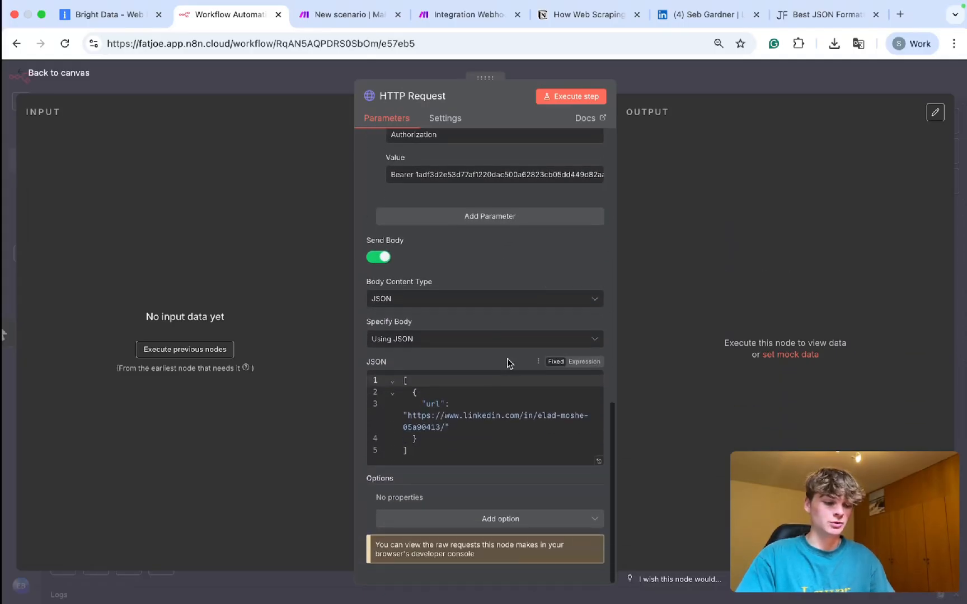
pyautogui.moveTo(421, 439); pyautogui.dragTo(393, 370)
pyautogui.moveTo(410, 450); pyautogui.dragTo(390, 383)
pyautogui.click(413, 437)
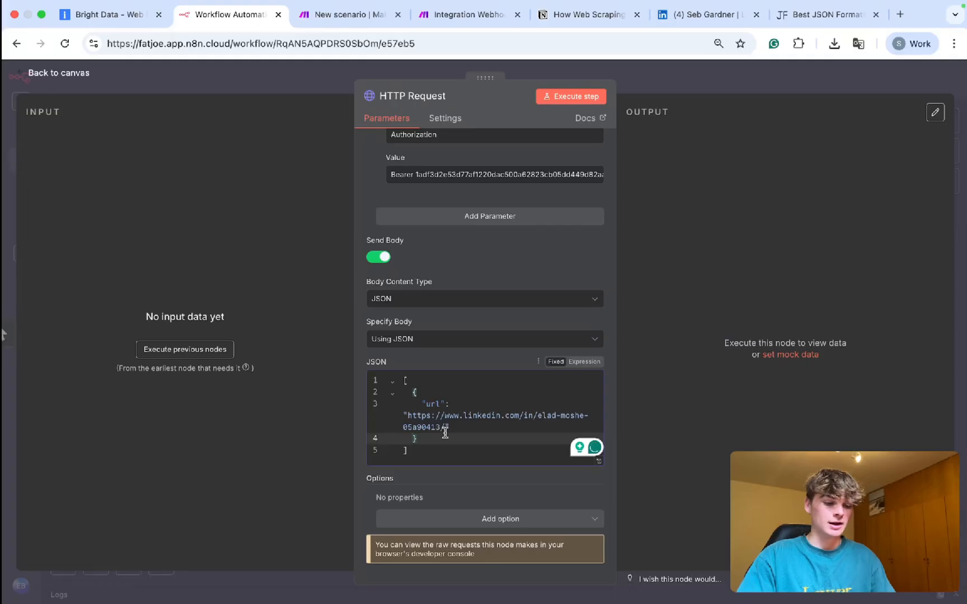
pyautogui.scroll(15, 386, 342)
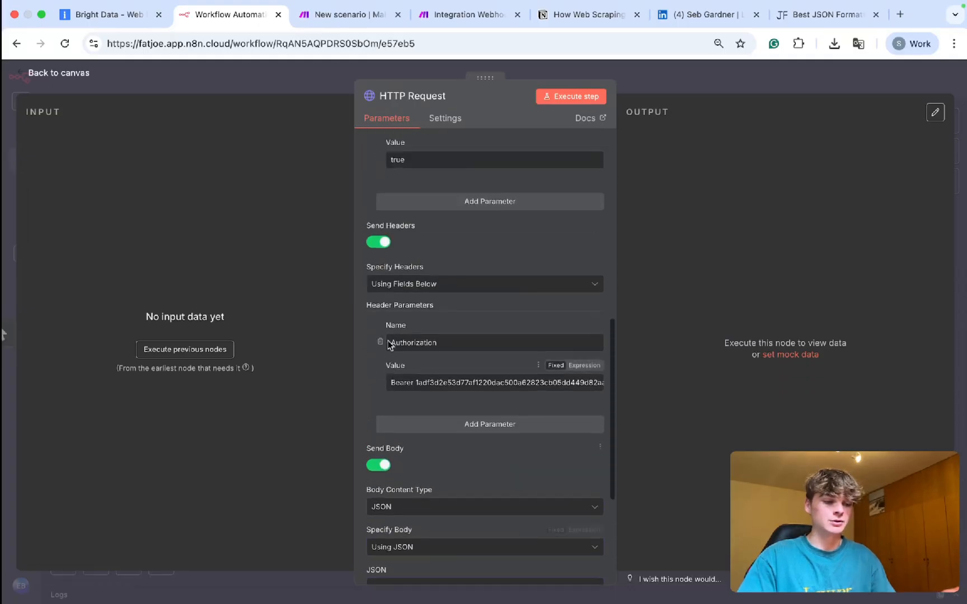
pyautogui.click(277, 42)
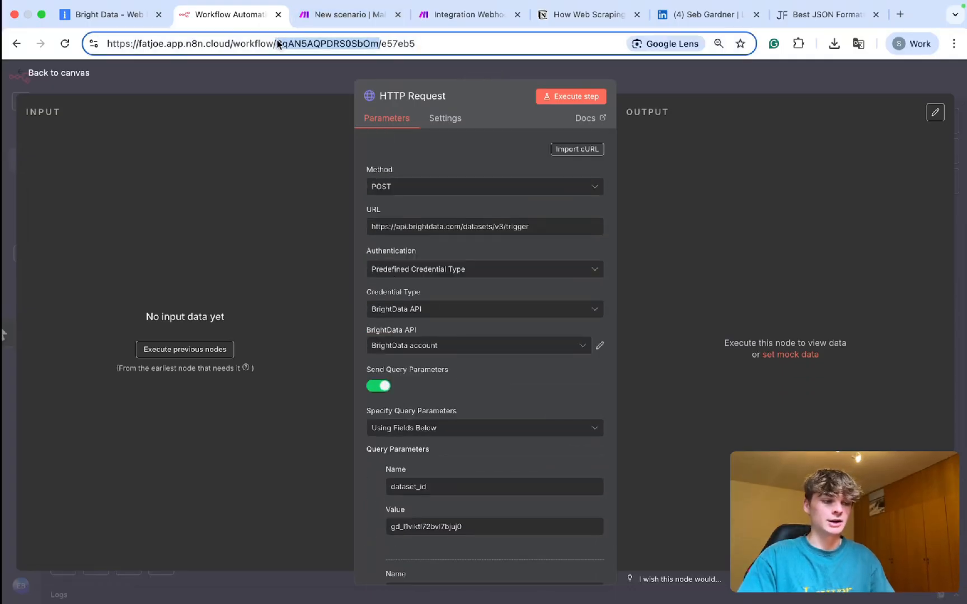
# Step: Open the workflow's URL in a second browser tab and place that tab beside the original workflow tab
pyautogui.press('super+c')
pyautogui.press('super+t')
pyautogui.press('super+v')
pyautogui.press('Return')
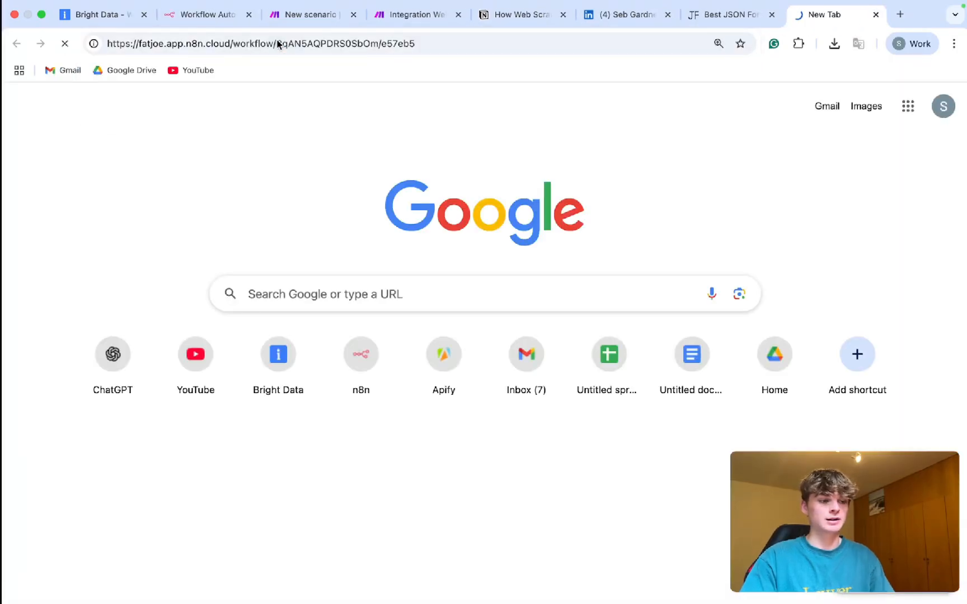
pyautogui.moveTo(827, 14); pyautogui.dragTo(336, 11)
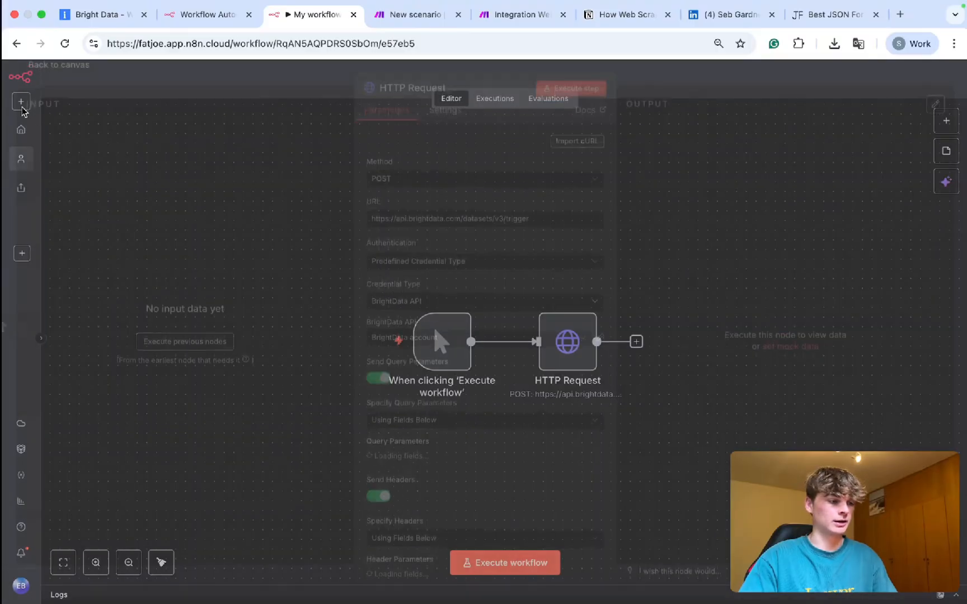
# Step: Return to the canvas in the second tab and create a new blank workflow in the personal project
pyautogui.click(148, 84)
pyautogui.click(21, 101)
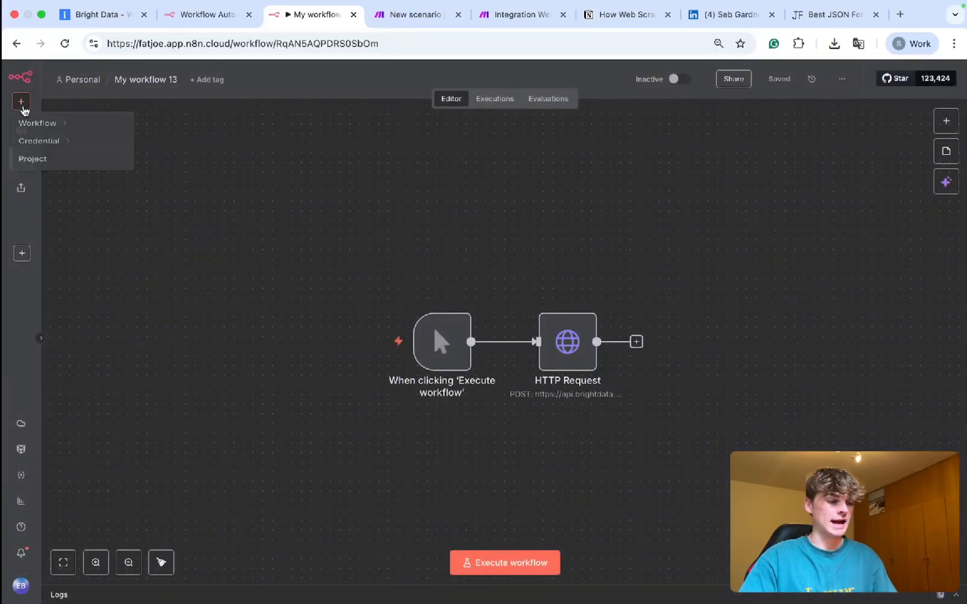
pyautogui.moveTo(87, 131)
pyautogui.click(205, 155)
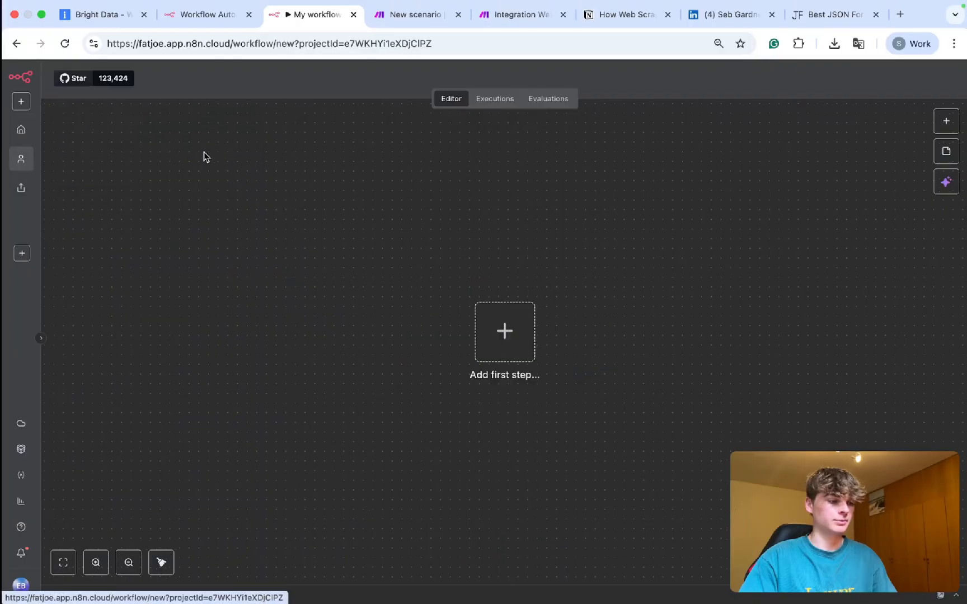
# Step: Add a Webhook trigger as the first step and set its HTTP method to POST
pyautogui.click(505, 334)
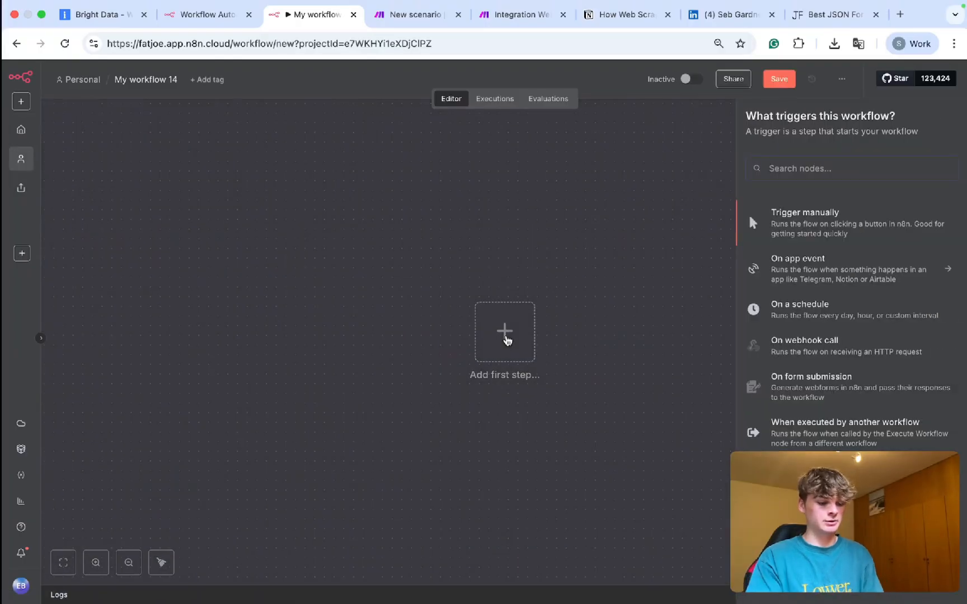
pyautogui.write('webhoo')
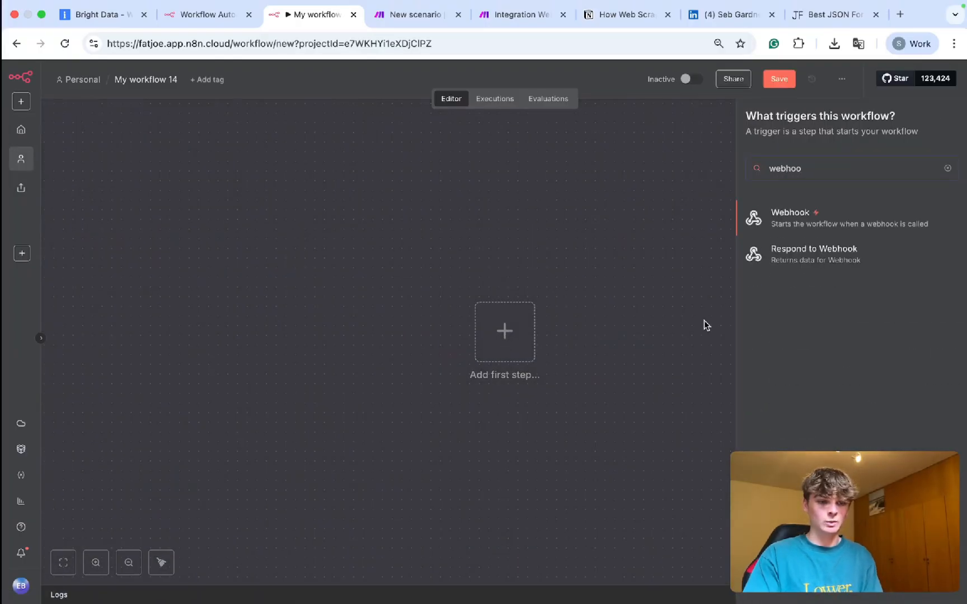
pyautogui.click(793, 217)
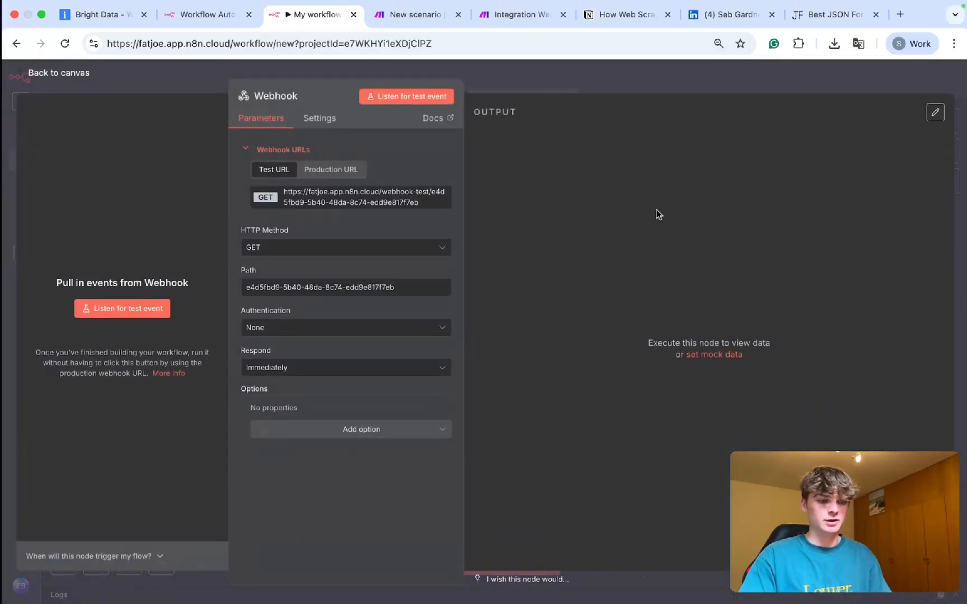
pyautogui.click(296, 254)
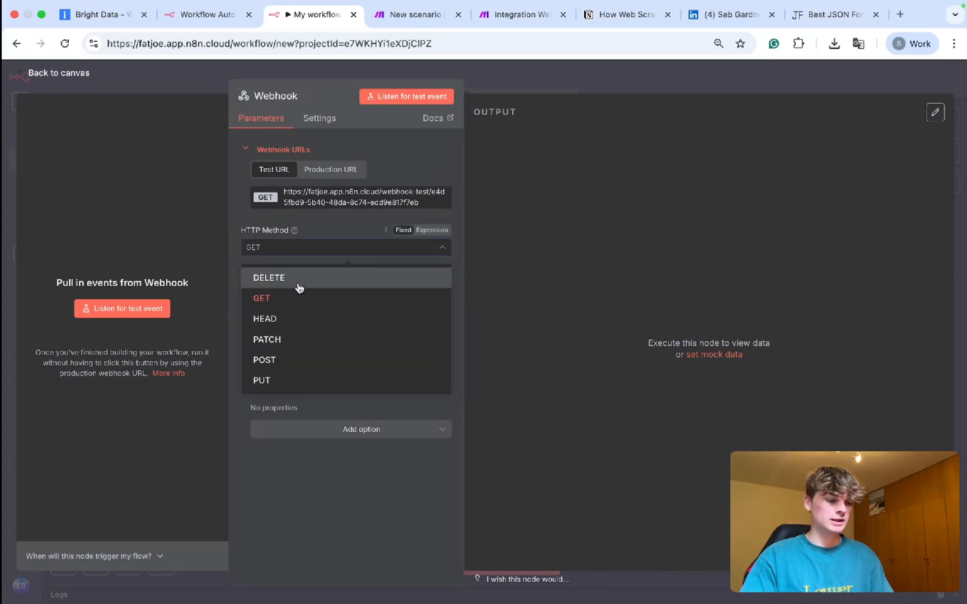
pyautogui.click(302, 361)
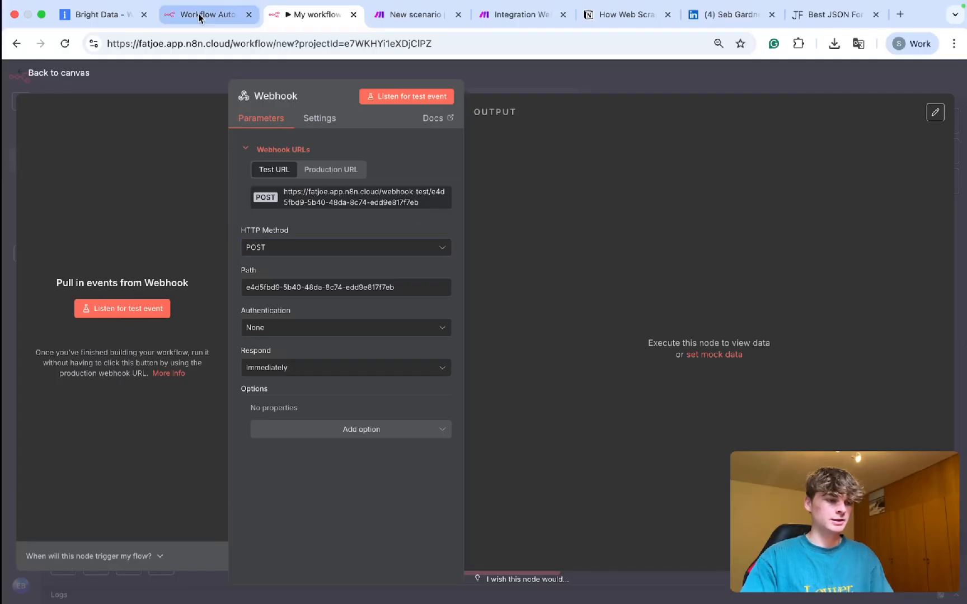
# Step: In Bright Data's API request builder, enable Send to webhook and enter the n8n webhook's test URL as the Webhook URL
pyautogui.click(92, 14)
pyautogui.scroll(-2, 296, 399)
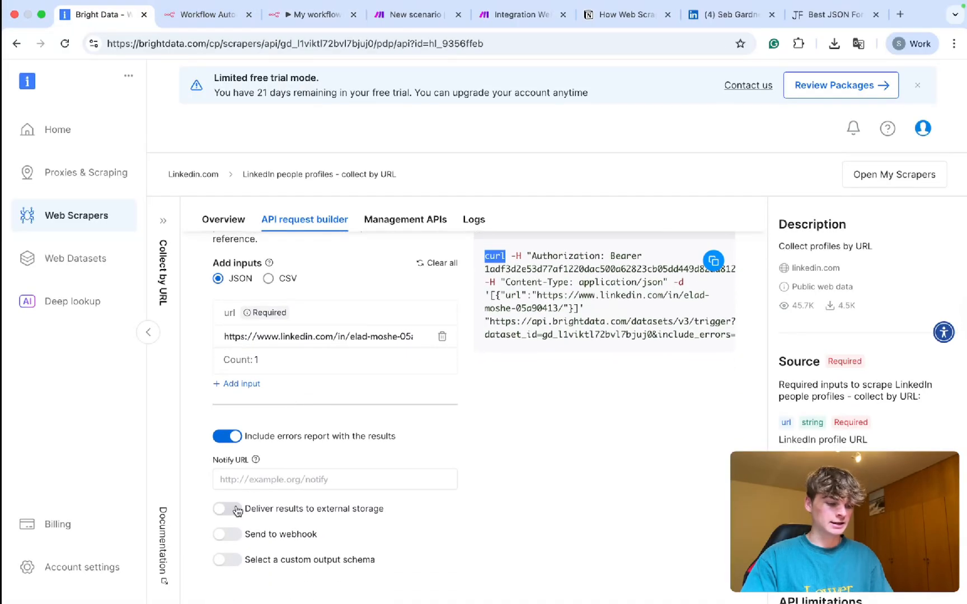
pyautogui.click(227, 534)
pyautogui.scroll(-3, 246, 520)
pyautogui.click(249, 496)
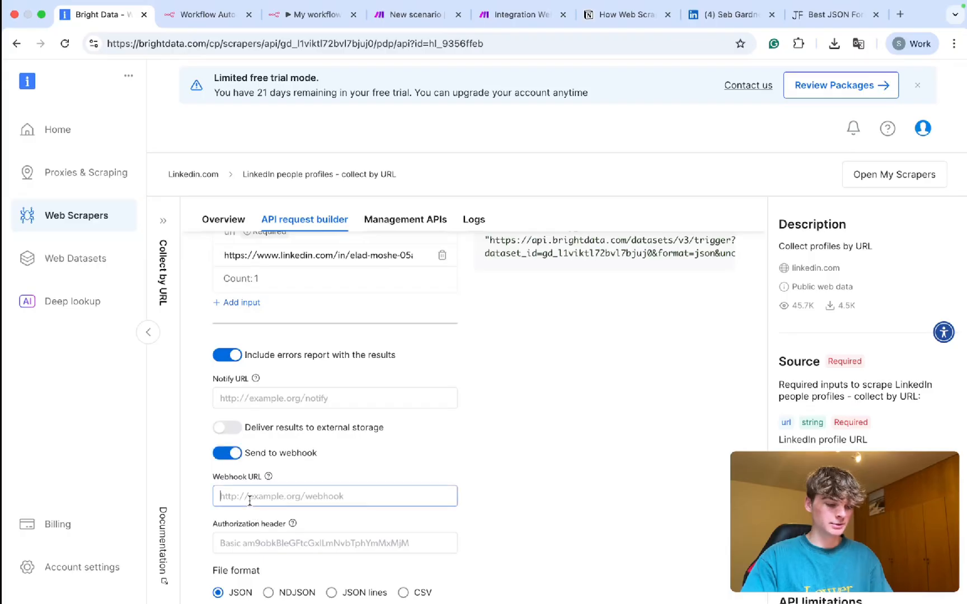
pyautogui.press('super+v')
pyautogui.scroll(-5, 390, 473)
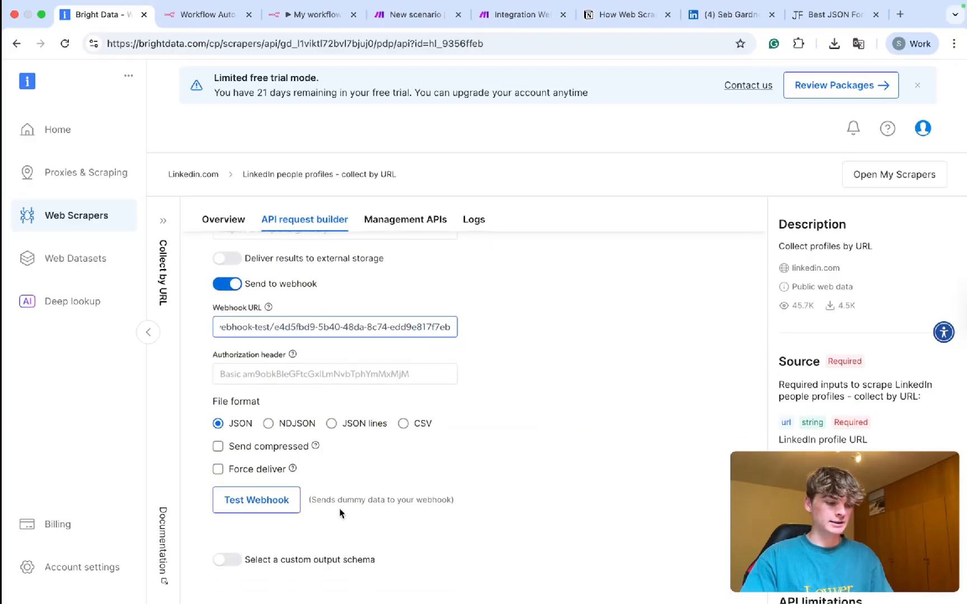
# Step: Start the n8n Webhook node listening for a test event and send Bright Data's dummy data to it
pyautogui.click(288, 16)
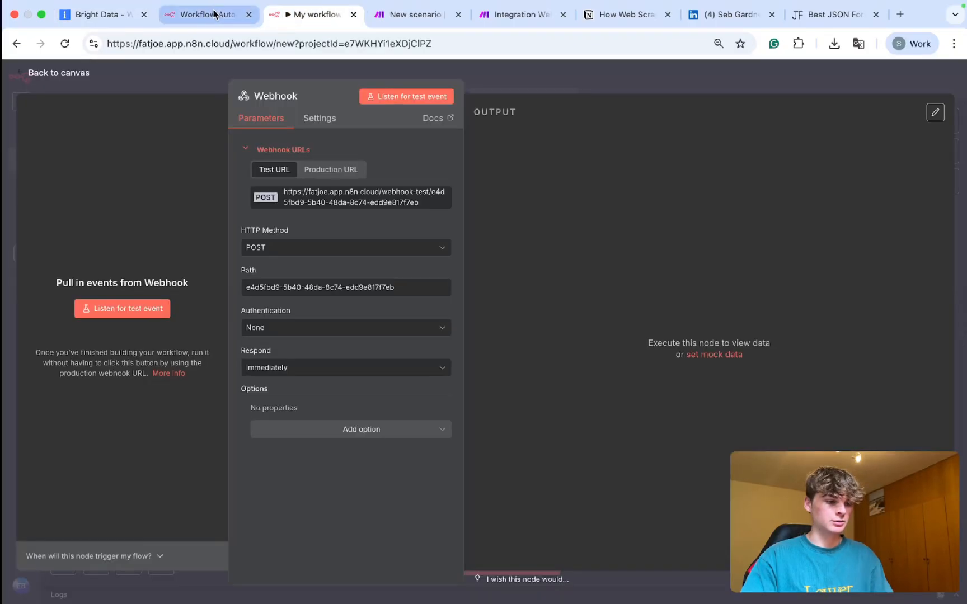
pyautogui.click(396, 106)
pyautogui.click(87, 19)
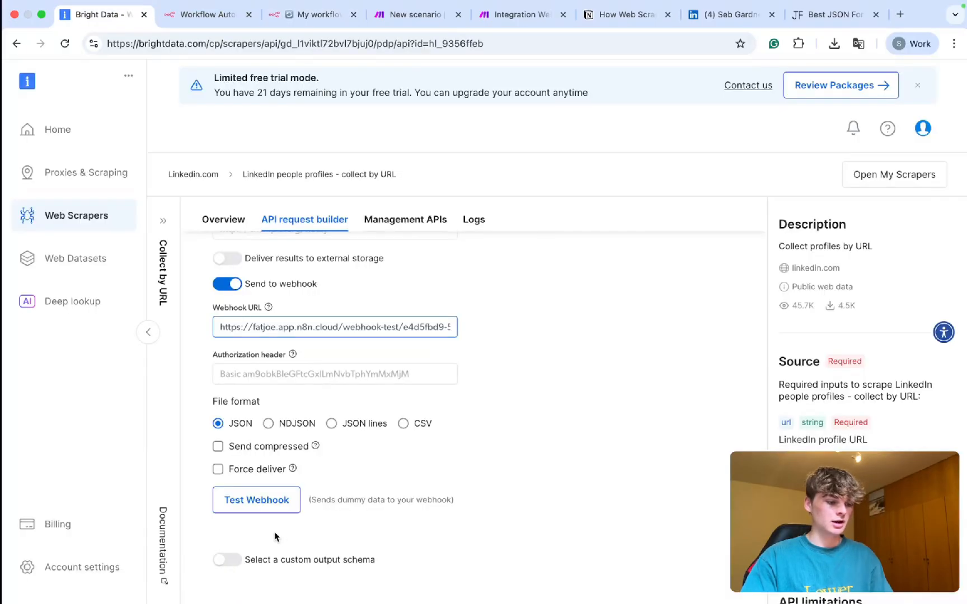
pyautogui.click(250, 508)
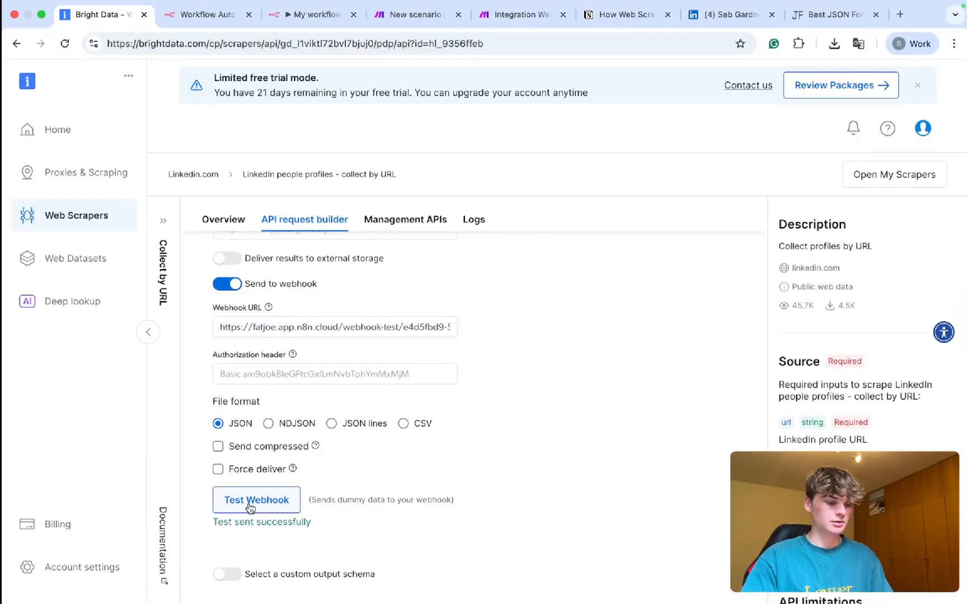
# Step: Examine the headers and body received by the n8n Webhook node, look through its additional options, and return to the canvas
pyautogui.click(305, 15)
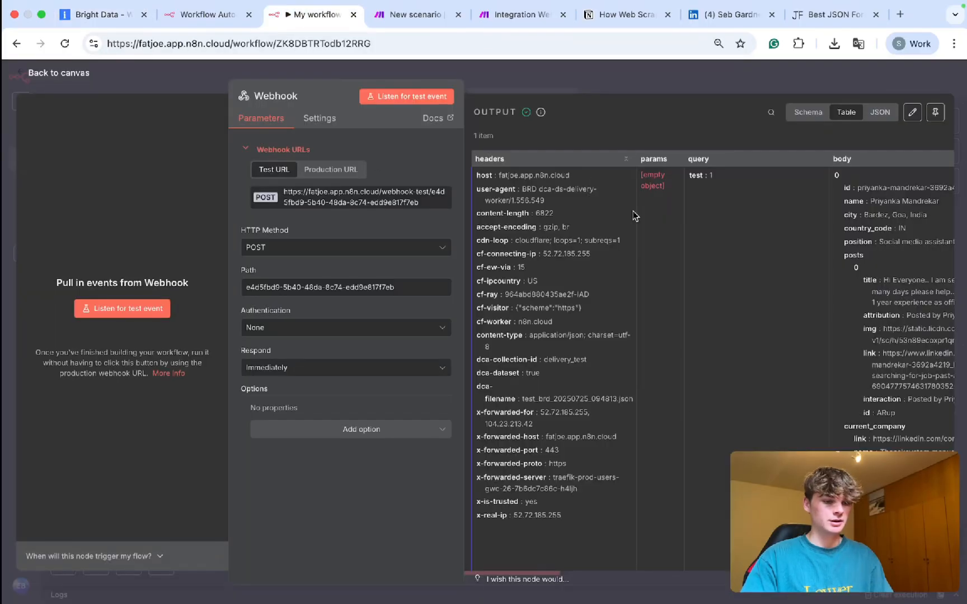
pyautogui.hscroll(10, 632, 216)
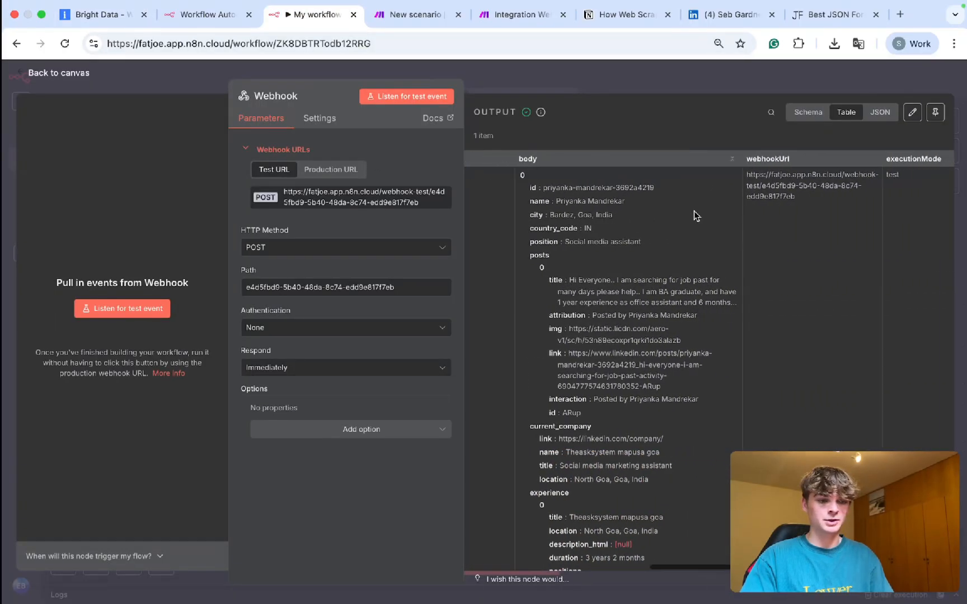
pyautogui.hscroll(-10, 730, 207)
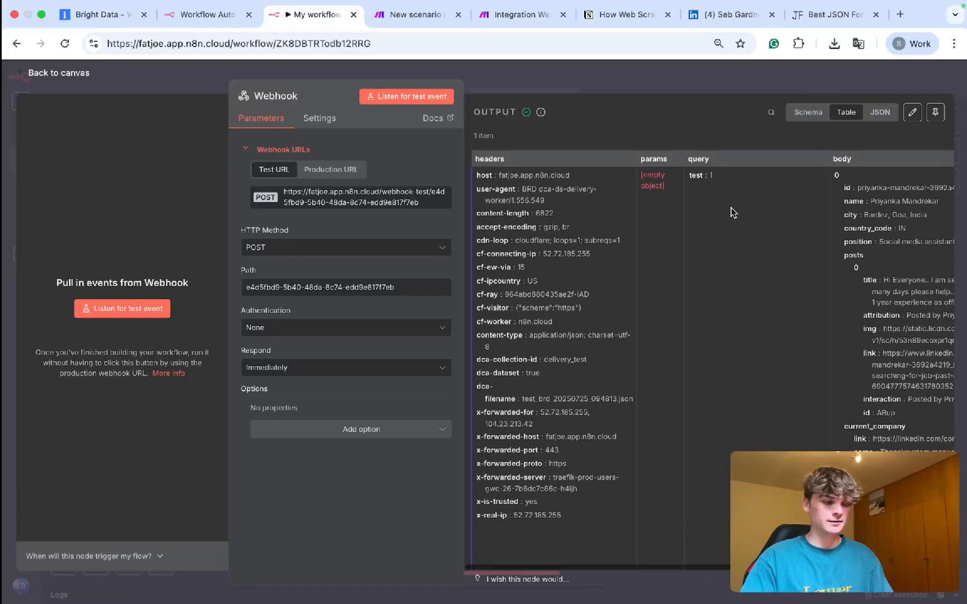
pyautogui.scroll(-5, 526, 299)
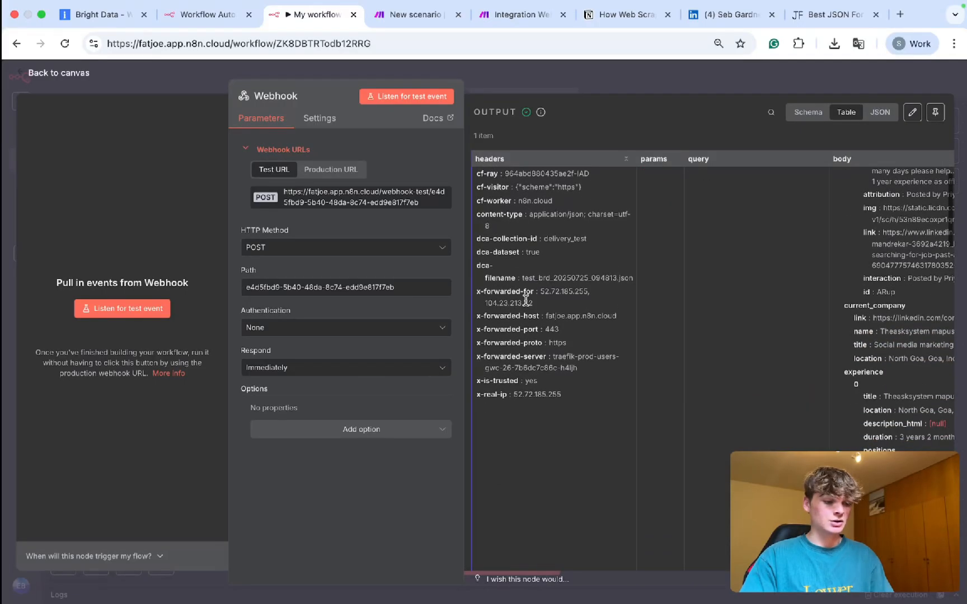
pyautogui.scroll(-4, 526, 300)
pyautogui.click(311, 436)
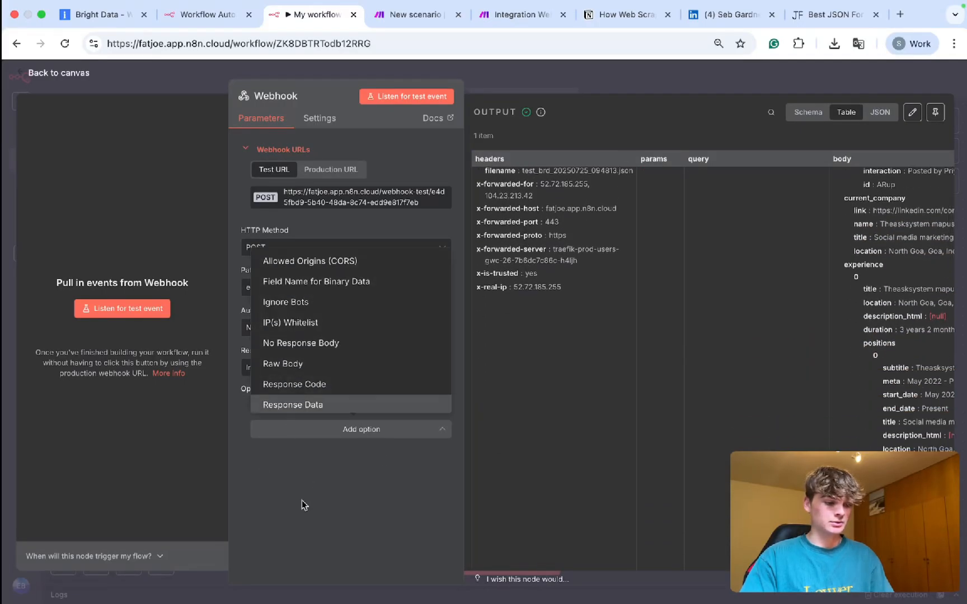
pyautogui.click(311, 473)
pyautogui.click(514, 72)
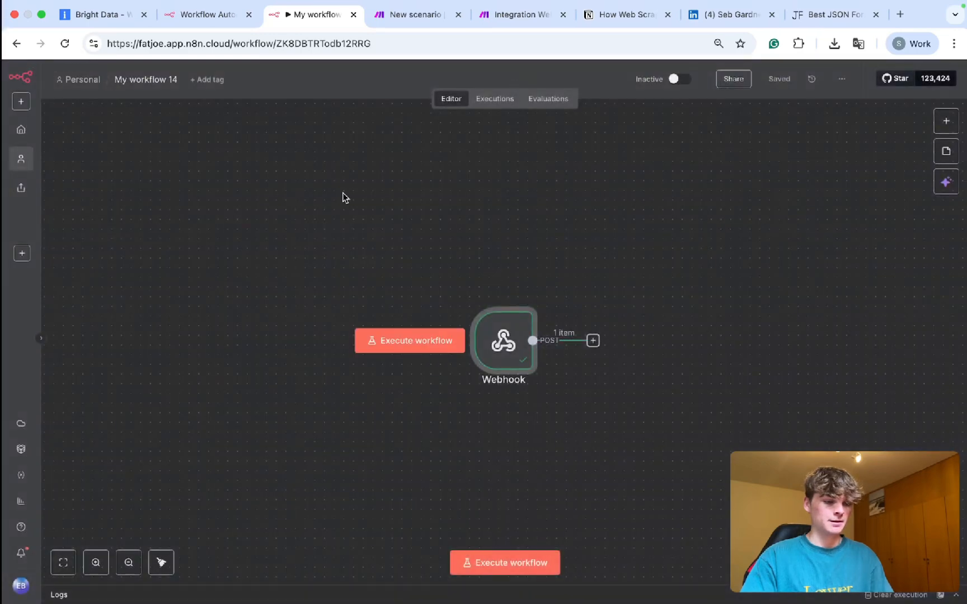
# Step: Copy the updated authenticated cURL request containing the webhook endpoint from Bright Data's API request builder
pyautogui.click(203, 17)
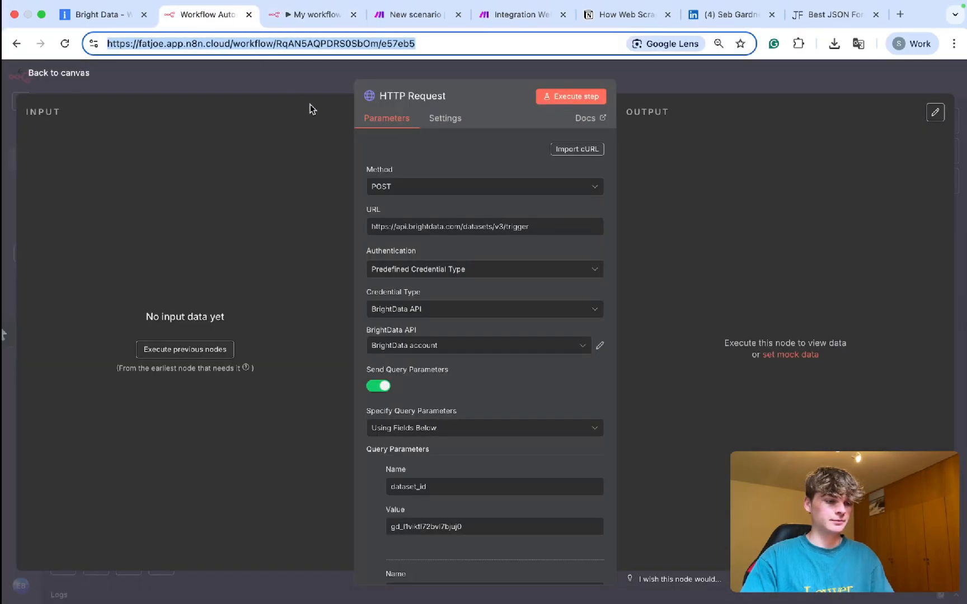
pyautogui.click(91, 16)
pyautogui.scroll(-5, 297, 344)
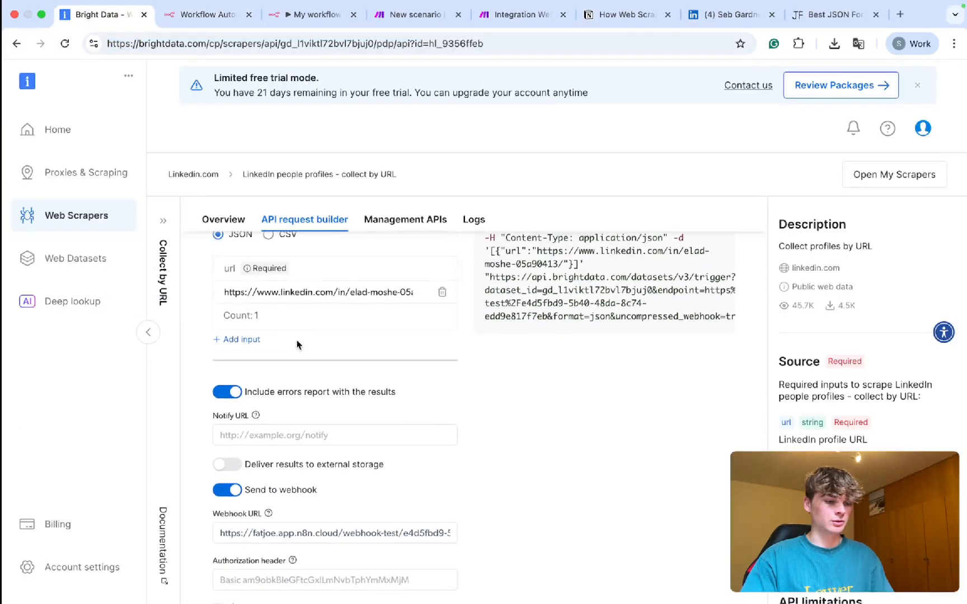
pyautogui.scroll(3, 540, 347)
pyautogui.click(710, 347)
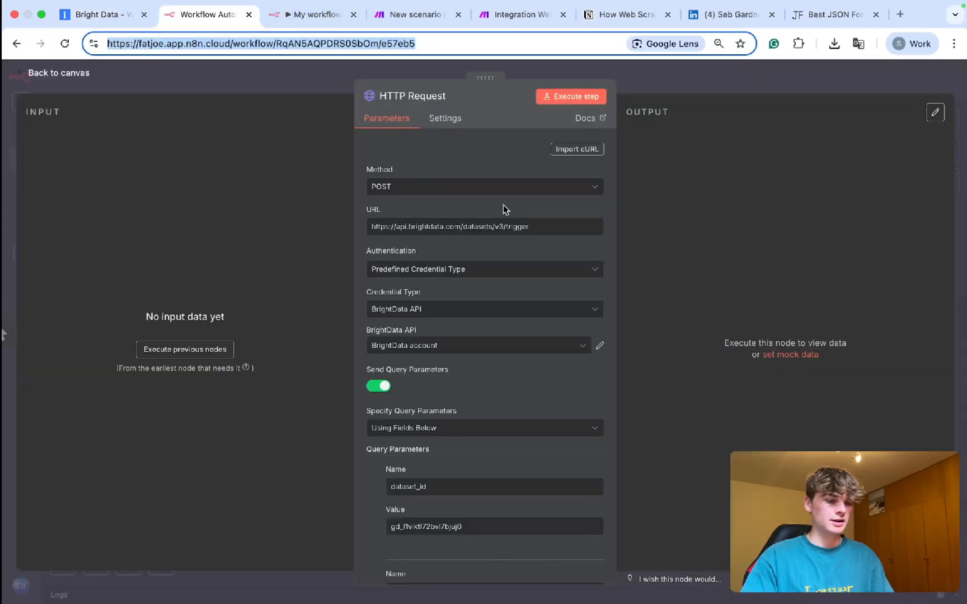
# Step: Replace the n8n HTTP Request node's cURL command with the copied one, including its API key, and import it
pyautogui.click(207, 14)
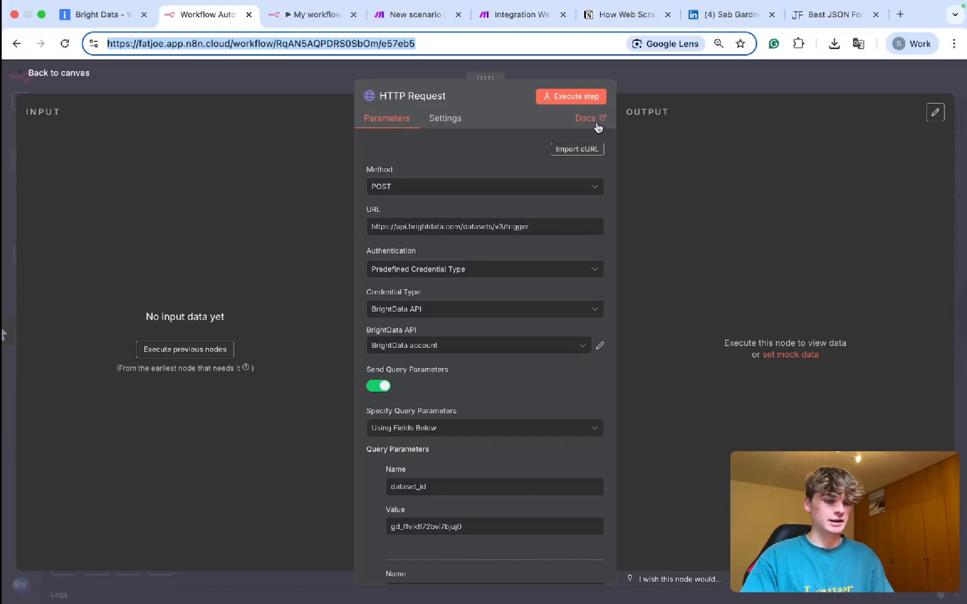
pyautogui.click(573, 150)
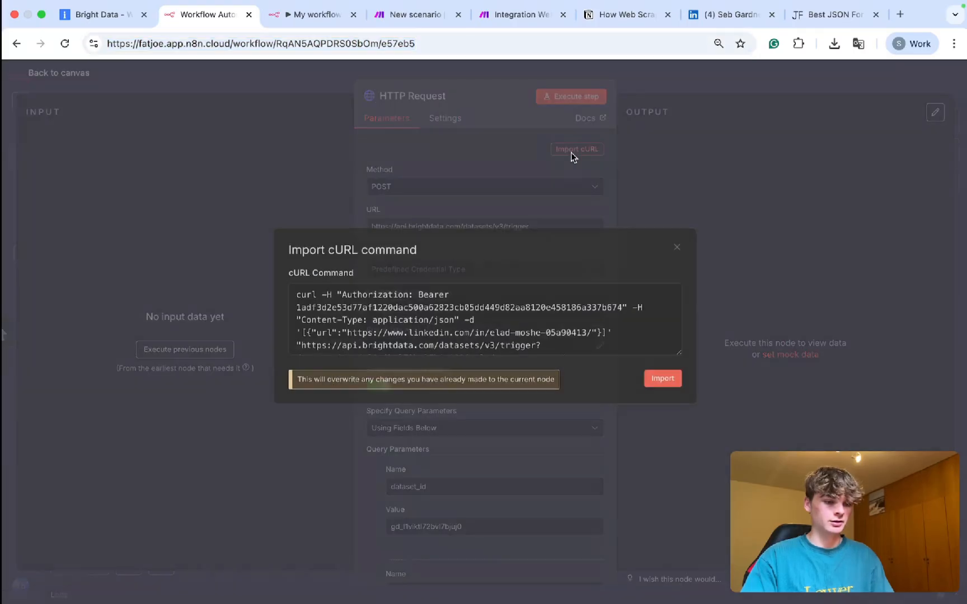
pyautogui.hotkey('ctrl', 'a')
pyautogui.hotkey('ctrl', 'v')
pyautogui.click(655, 380)
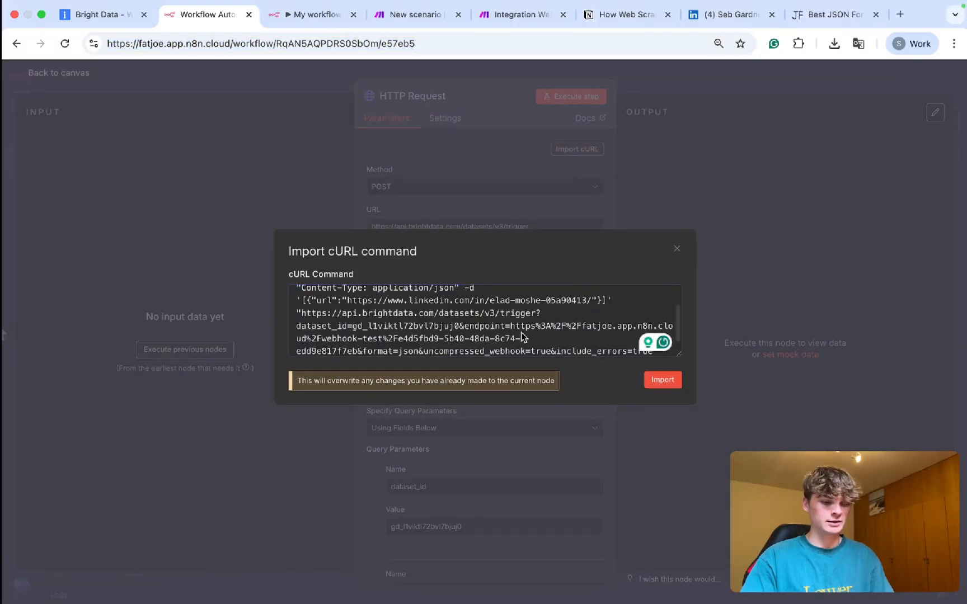
# Step: Examine the HTTP Request node's imported query parameters, including the endpoint's webhook URL, format, uncompressed_webhook and include_errors
pyautogui.scroll(-3, 521, 336)
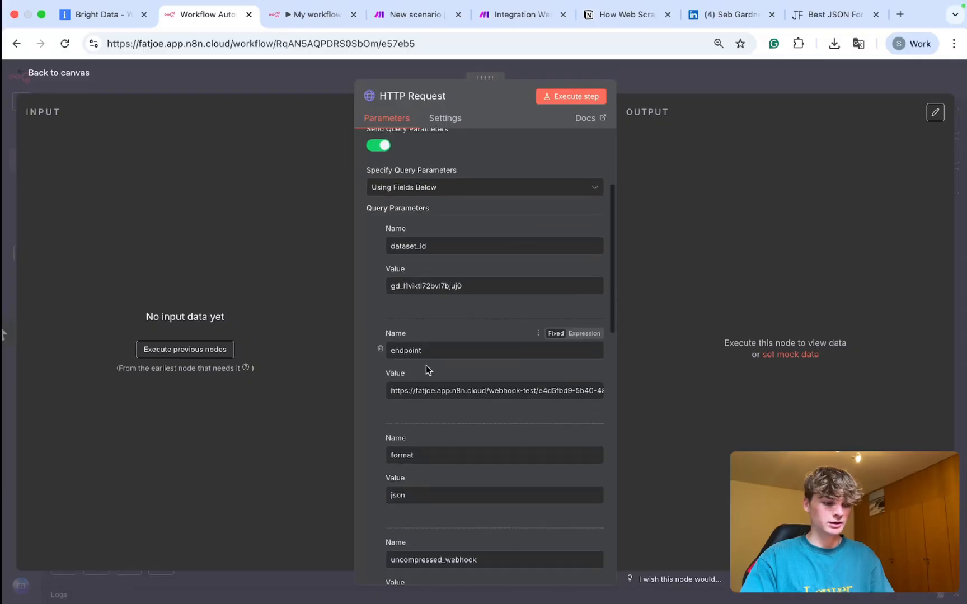
pyautogui.moveTo(395, 350); pyautogui.dragTo(631, 390)
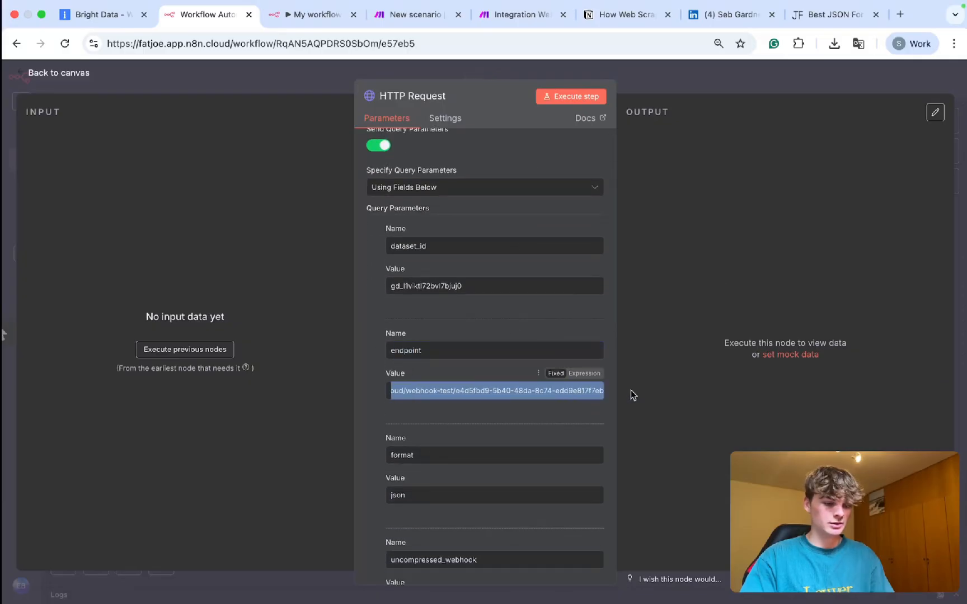
pyautogui.click(516, 390)
pyautogui.moveTo(515, 390); pyautogui.dragTo(321, 391)
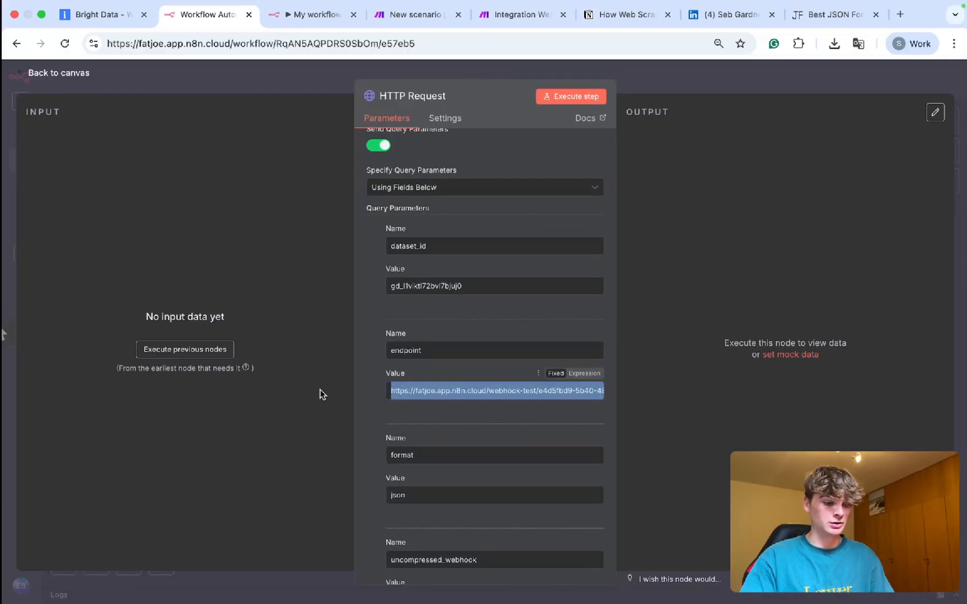
pyautogui.click(471, 424)
pyautogui.scroll(-3, 472, 425)
pyautogui.scroll(-1, 472, 426)
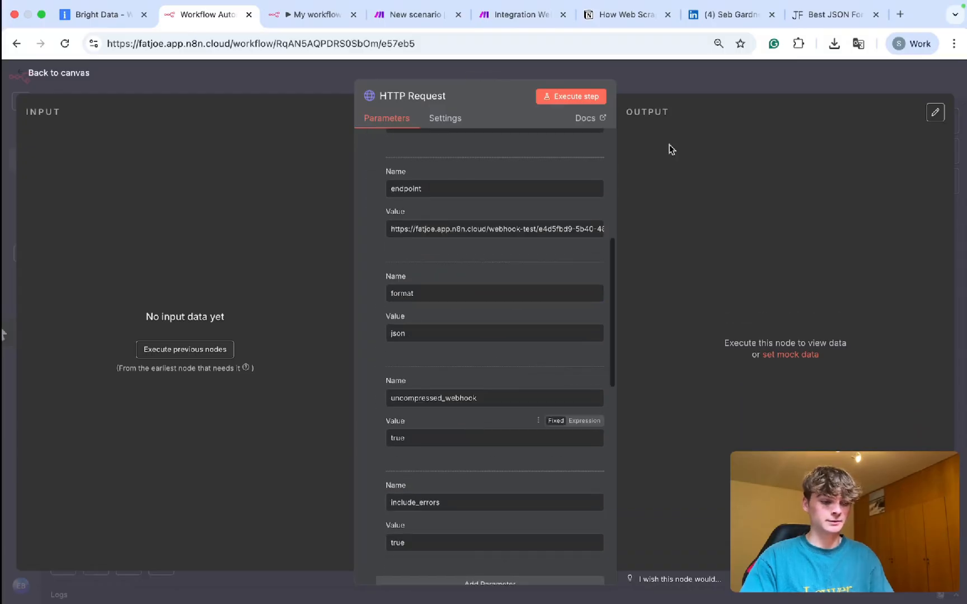
# Step: Return to the canvas, save the HTTP Request workflow, and execute it
pyautogui.click(660, 82)
pyautogui.press('super+s')
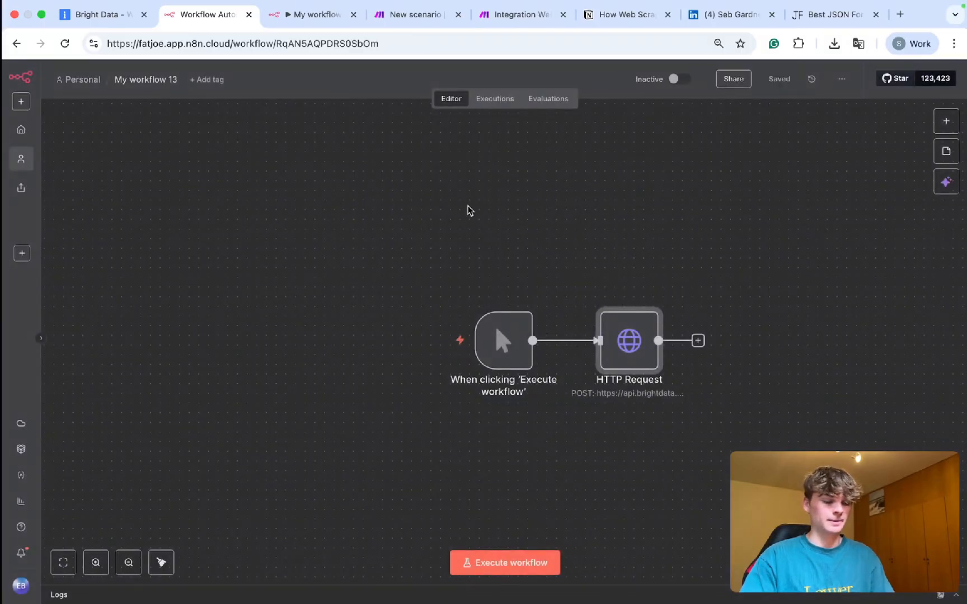
pyautogui.hscroll(2, 367, 218)
pyautogui.press('super+Return')
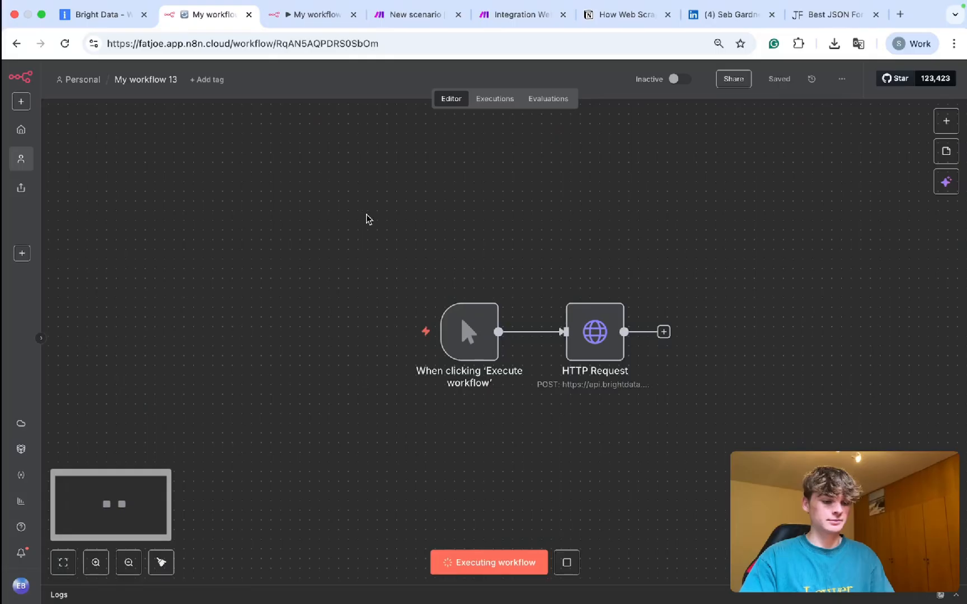
# Step: Check the waiting n8n webhook and open the logs of Bright Data's "LinkedIn people profiles - collect by URL" scraper
pyautogui.click(305, 23)
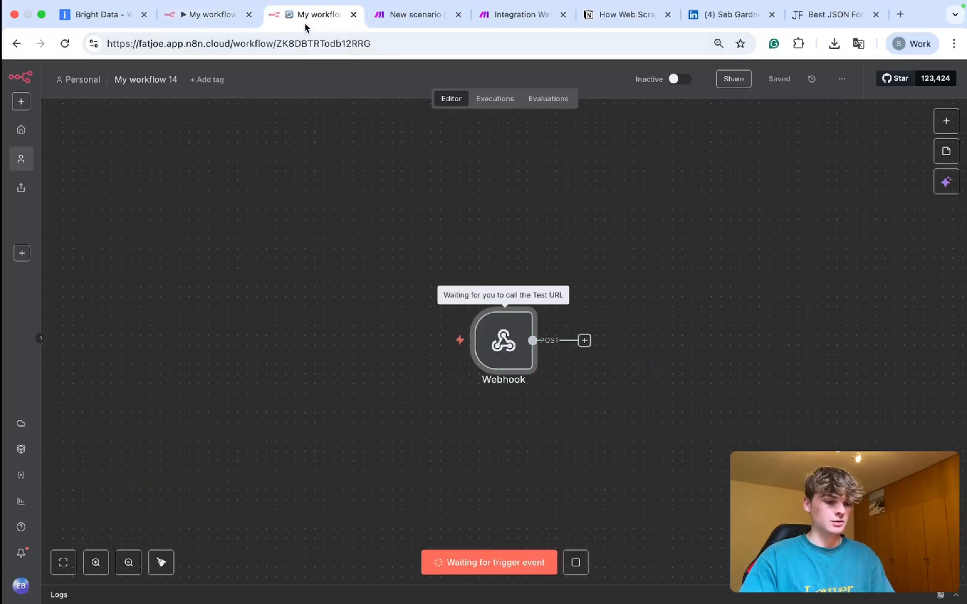
pyautogui.click(114, 17)
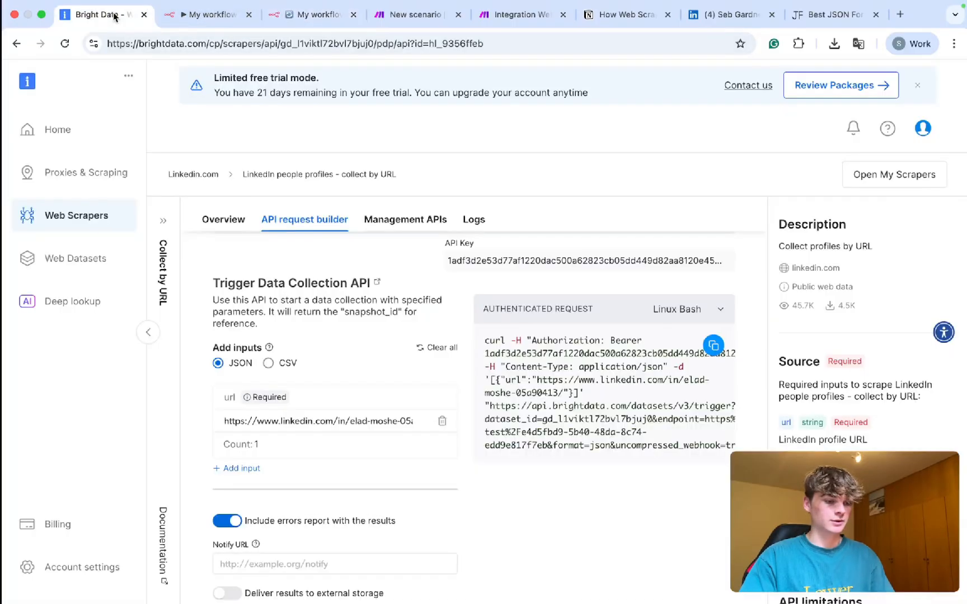
pyautogui.click(93, 218)
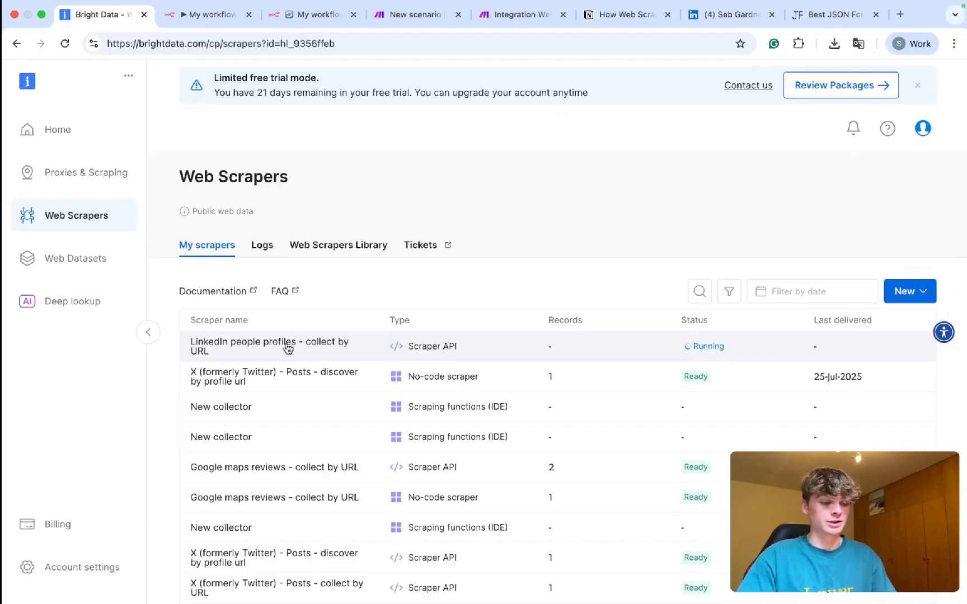
pyautogui.click(280, 352)
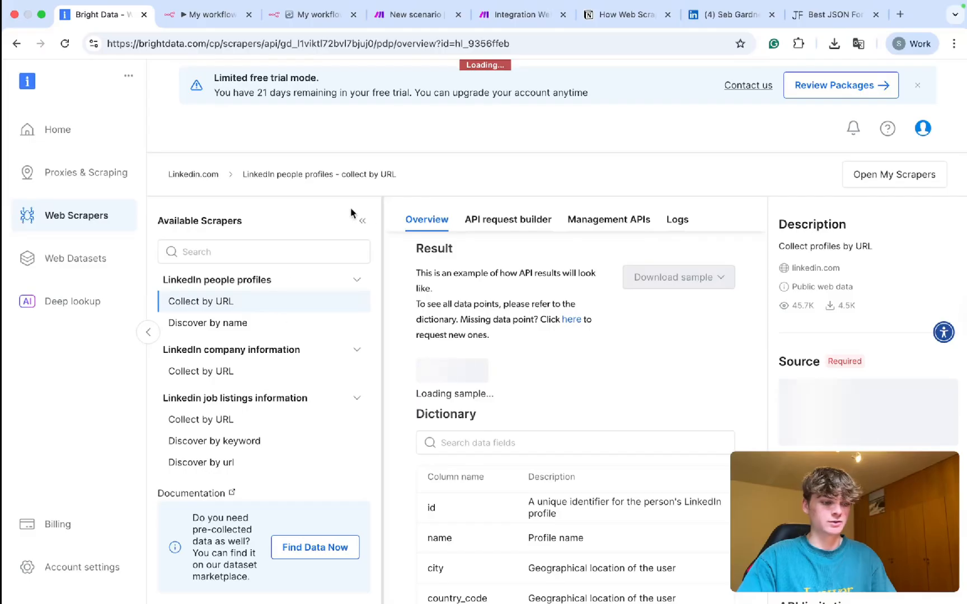
pyautogui.click(362, 221)
pyautogui.click(471, 221)
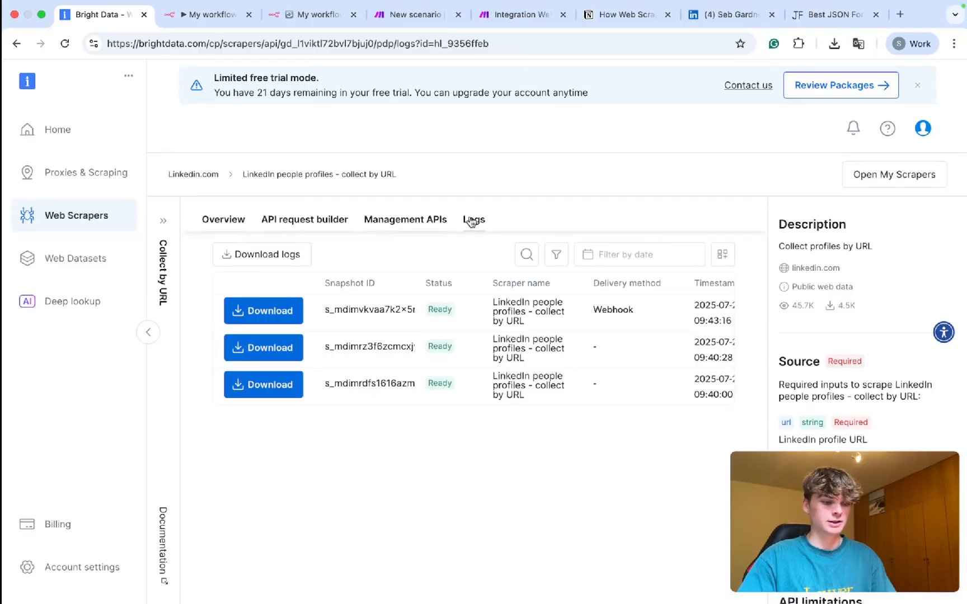
pyautogui.hscroll(5, 443, 285)
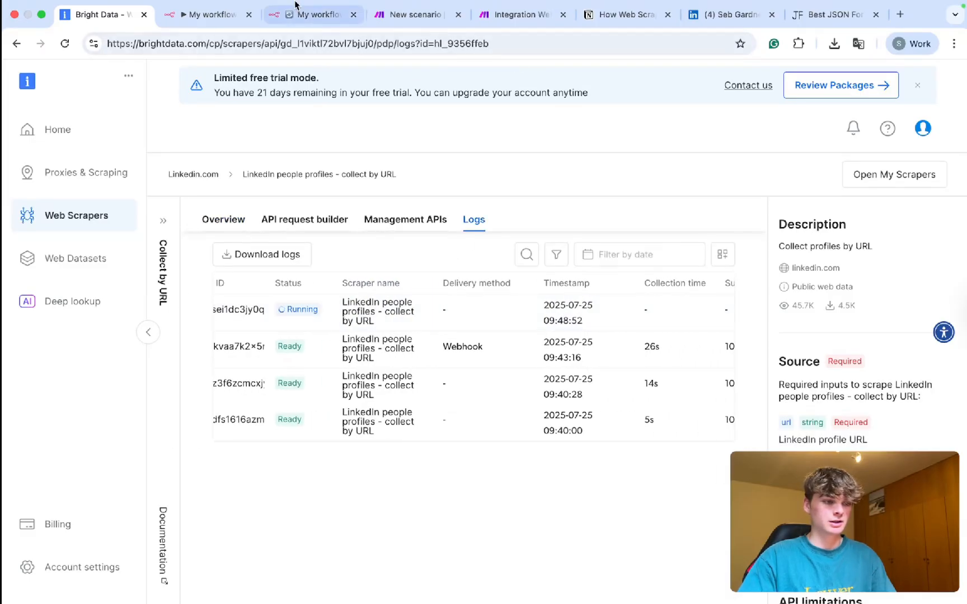
# Step: Monitor the scrape by checking the n8n webhook listener and the newest run's status, delivery method and collection time in Bright Data's logs
pyautogui.click(292, 18)
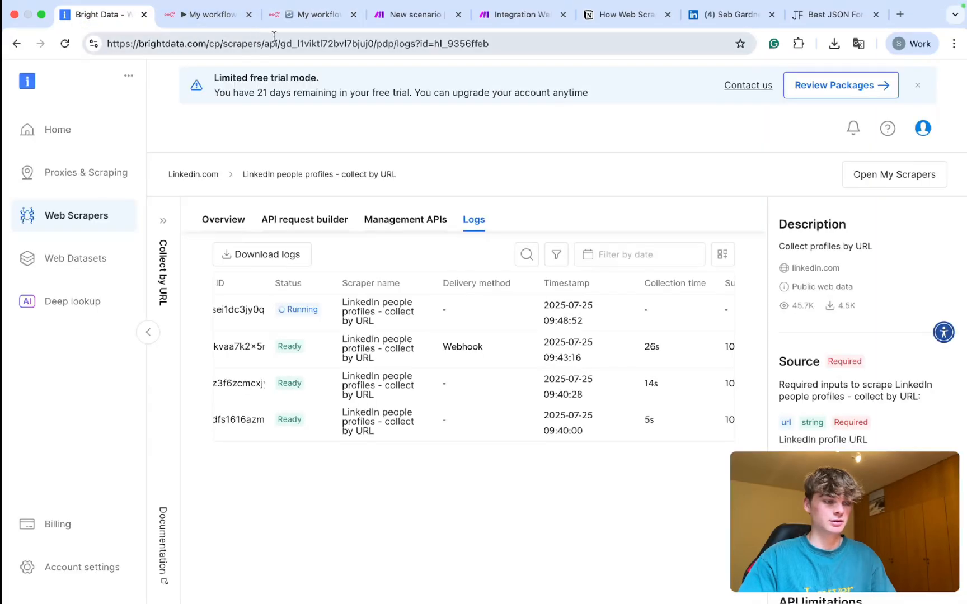
pyautogui.click(298, 16)
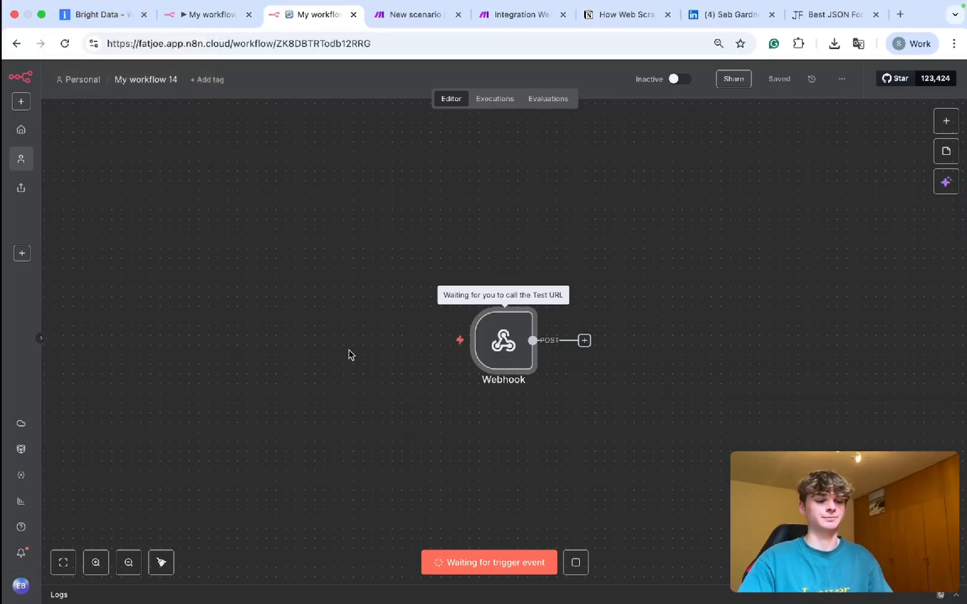
pyautogui.click(112, 17)
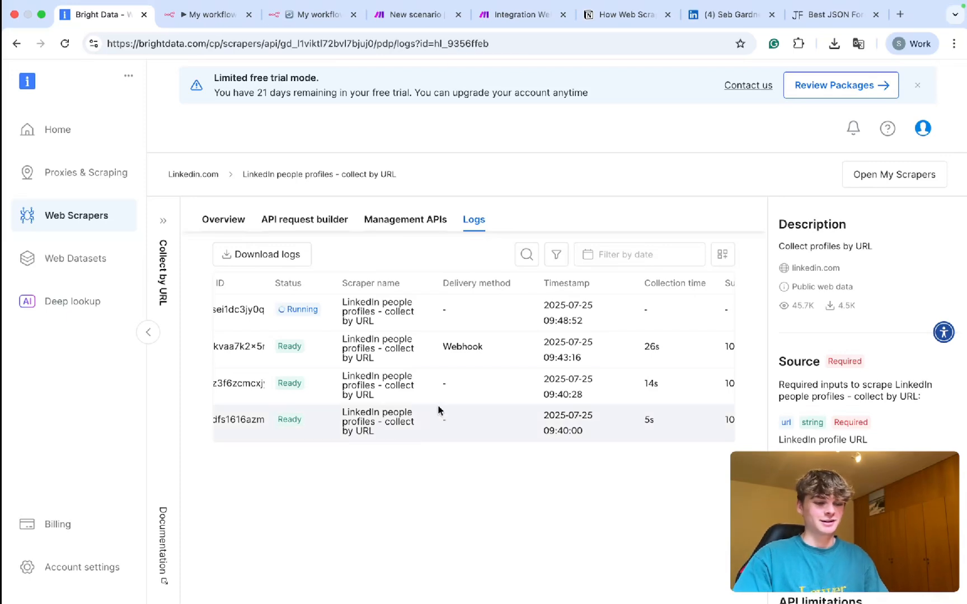
pyautogui.hscroll(3, 447, 397)
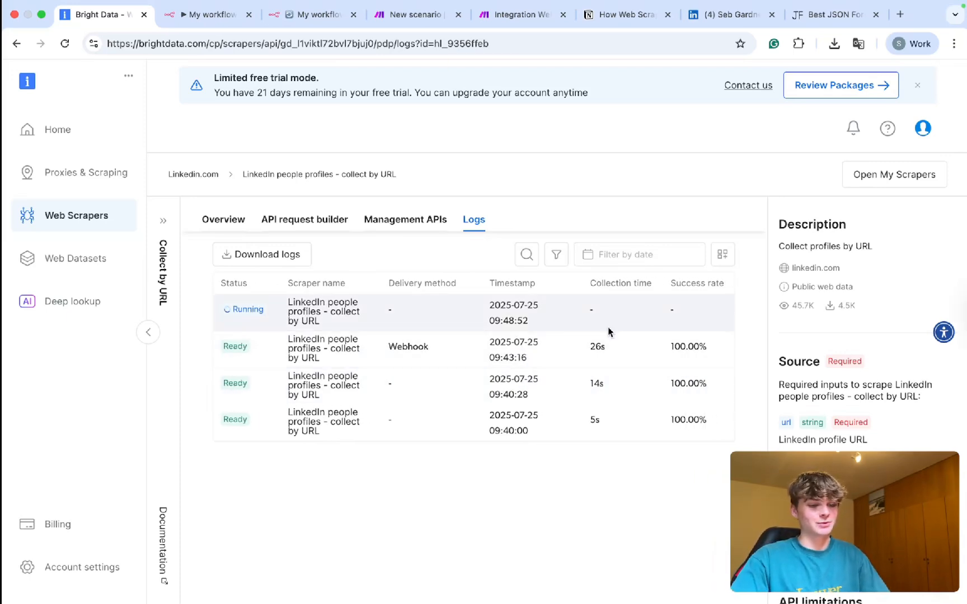
pyautogui.hscroll(-3, 585, 429)
pyautogui.hscroll(-3, 585, 430)
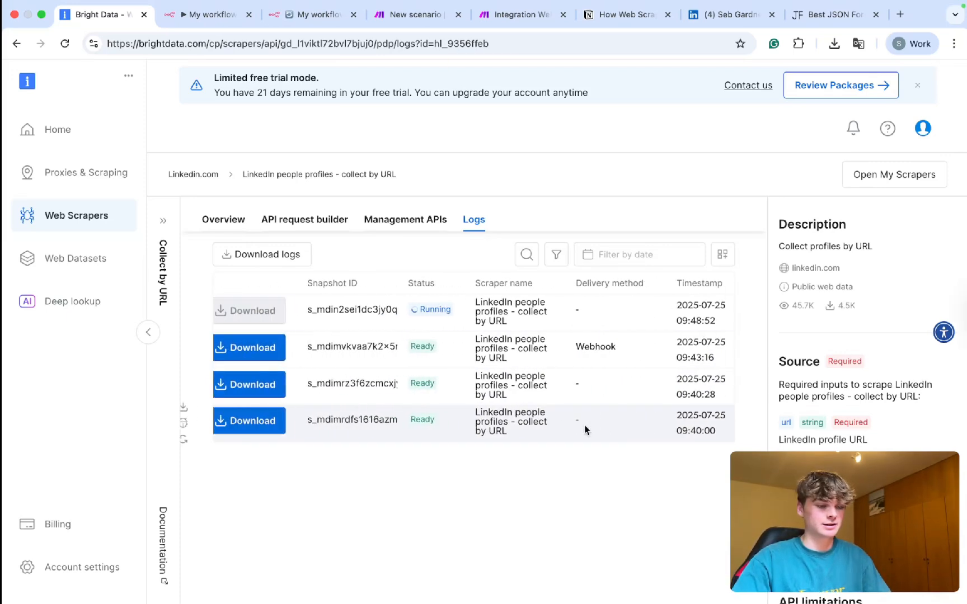
pyautogui.hscroll(4, 589, 363)
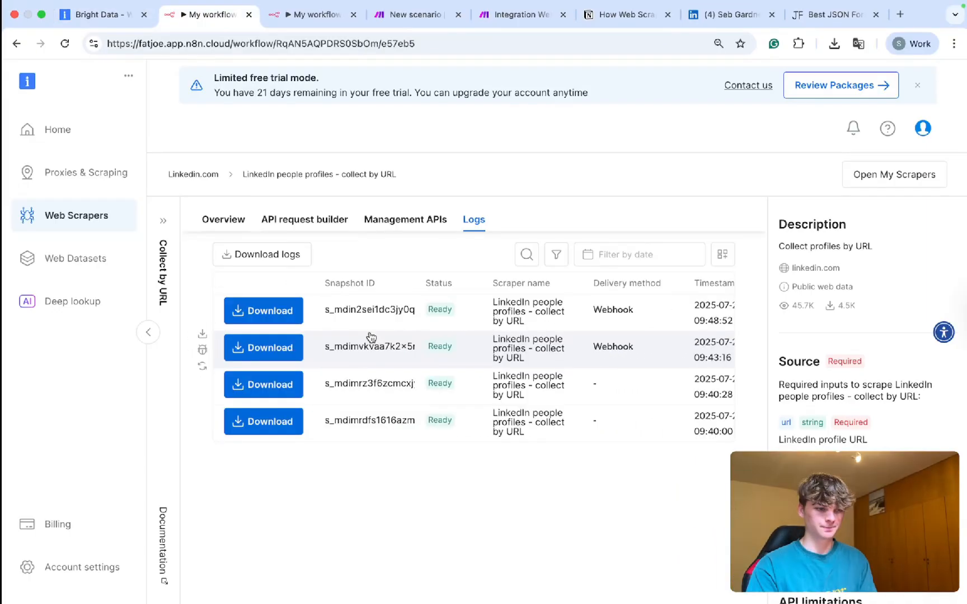
# Step: Compare the snapshot_id returned by n8n's HTTP Request node with the newest run in Bright Data's logs, including its collection time
pyautogui.click(207, 14)
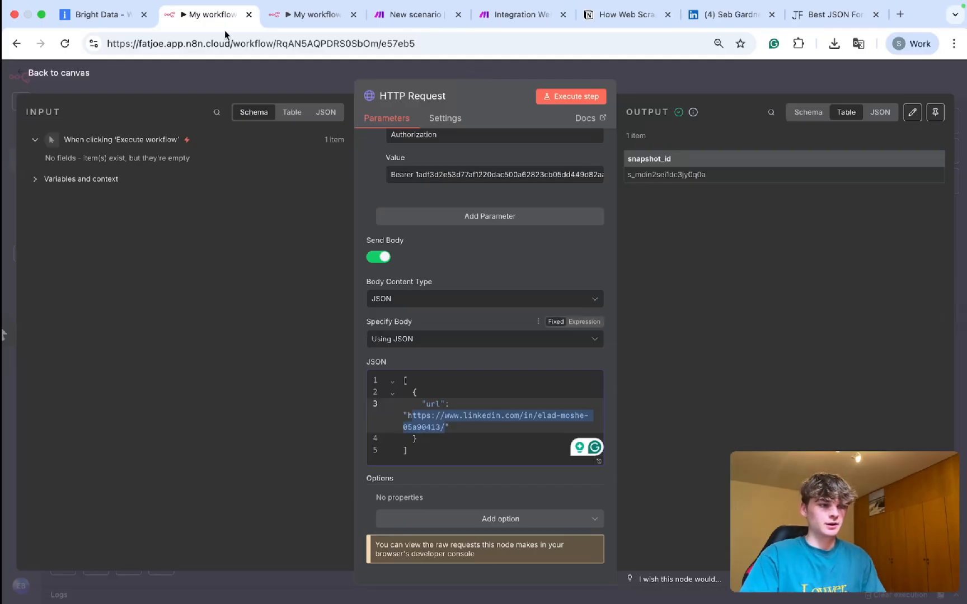
pyautogui.click(98, 14)
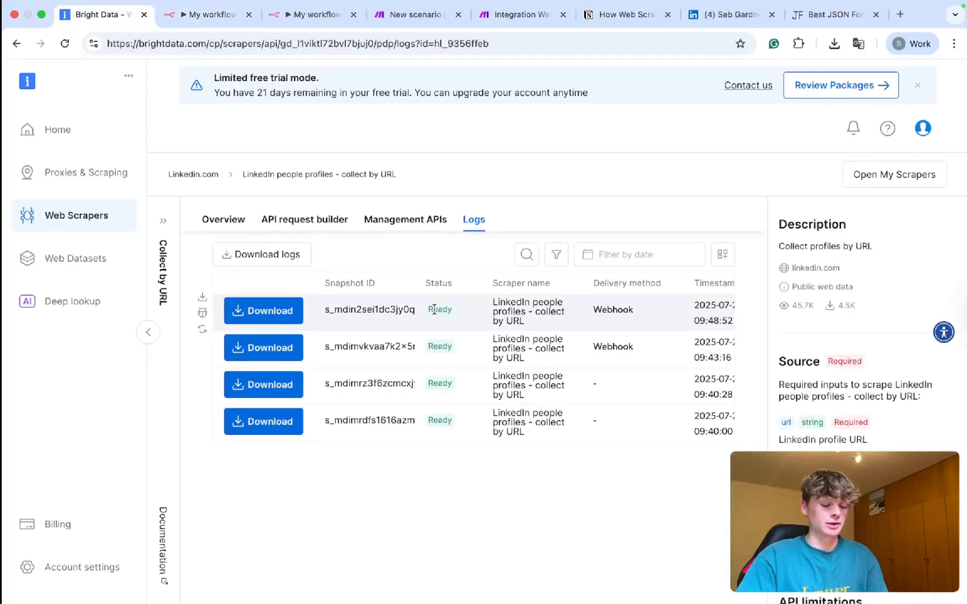
pyautogui.hscroll(5, 434, 310)
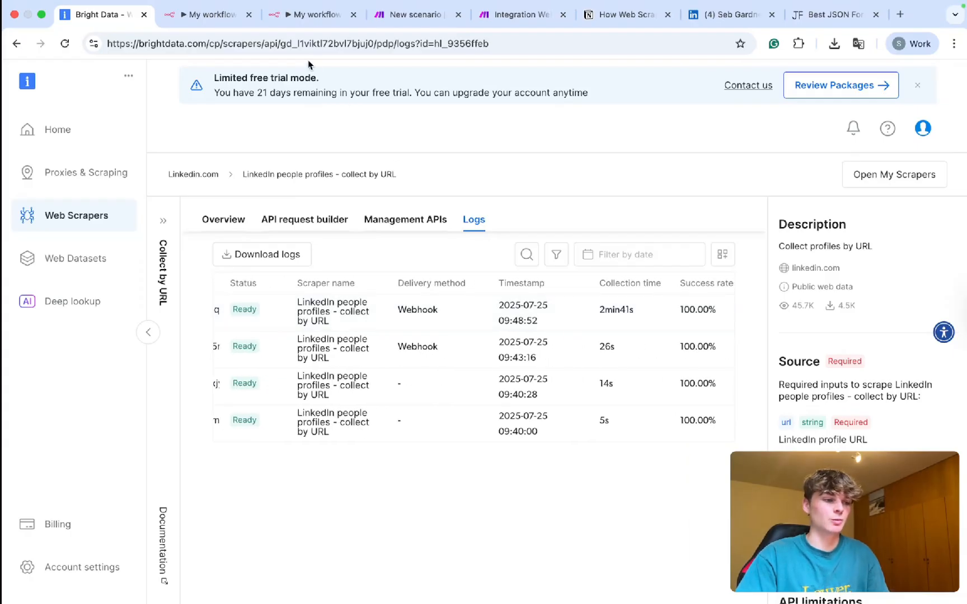
# Step: Examine the n8n Webhook node's output, including the headers and the scraped LinkedIn profile fields in the body, and return to the canvas
pyautogui.click(298, 16)
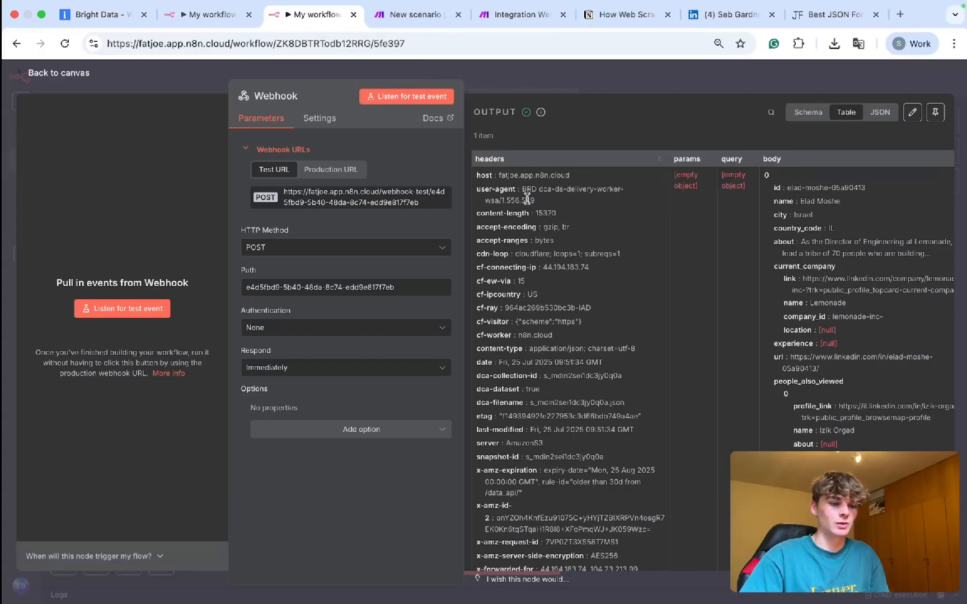
pyautogui.click(503, 82)
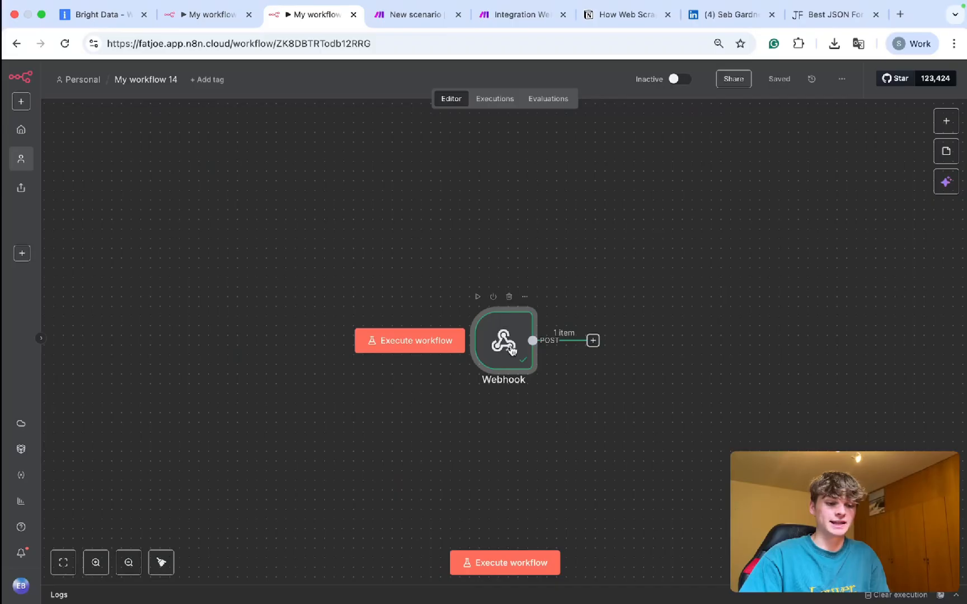
pyautogui.doubleClick(506, 345)
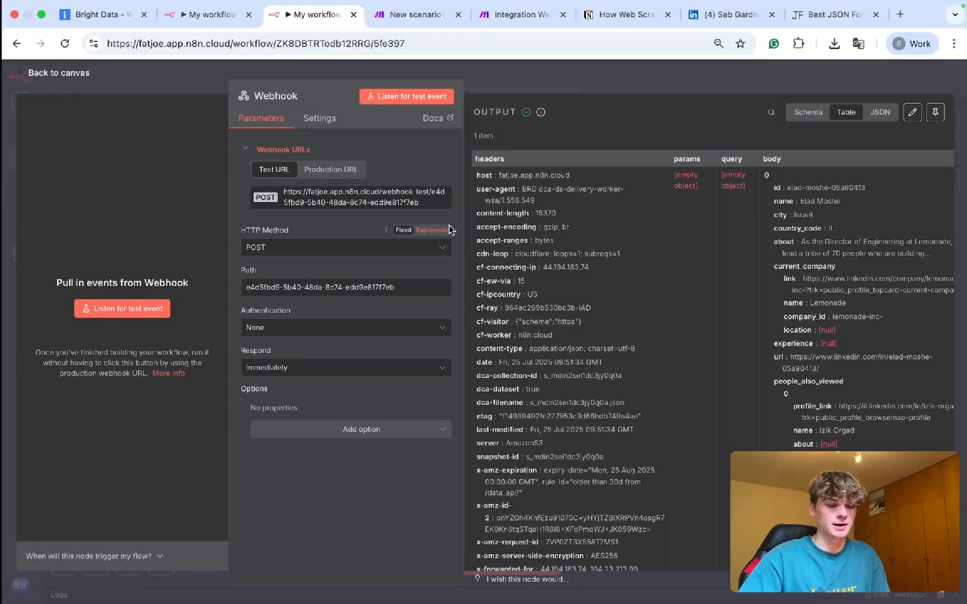
pyautogui.hscroll(3, 613, 248)
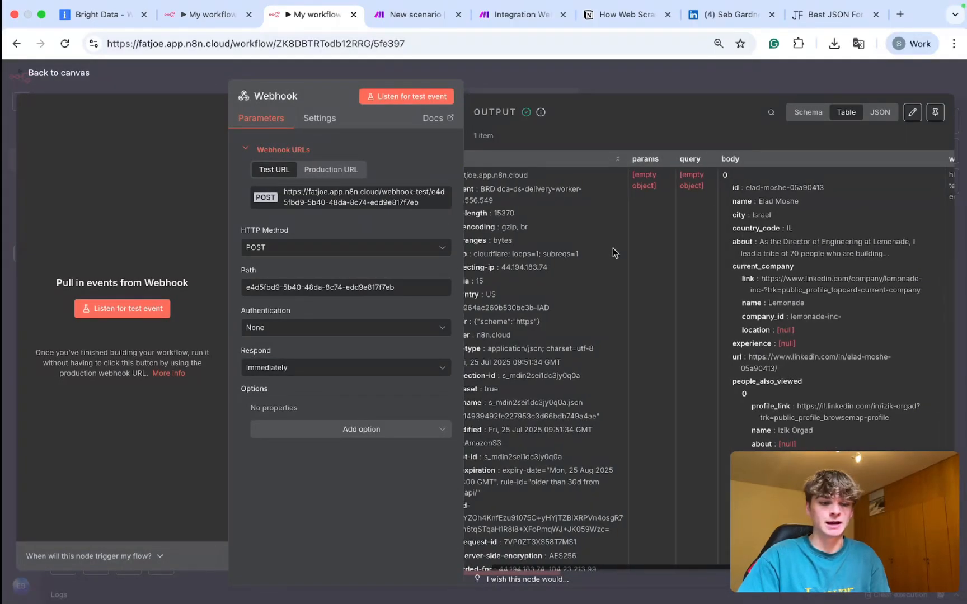
pyautogui.hscroll(5, 613, 248)
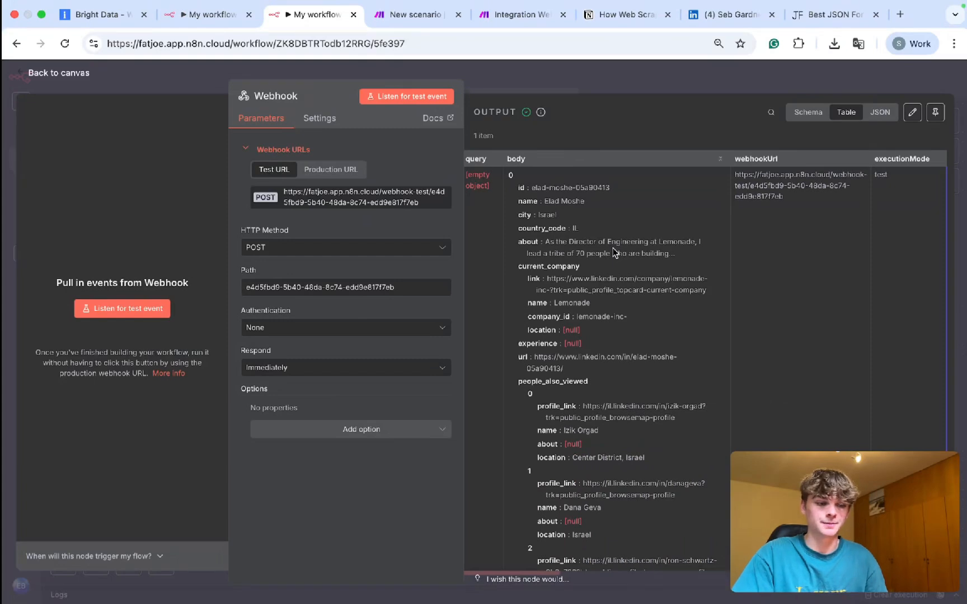
pyautogui.scroll(-1, 613, 248)
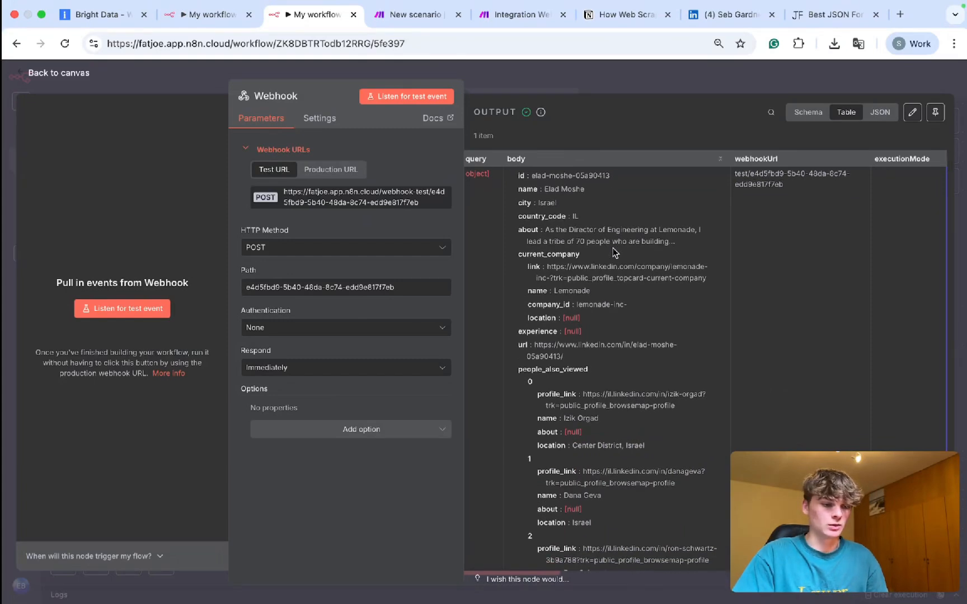
pyautogui.scroll(-1, 614, 249)
pyautogui.scroll(1, 612, 248)
pyautogui.moveTo(531, 188); pyautogui.dragTo(628, 449)
pyautogui.click(627, 449)
pyautogui.hscroll(-5, 627, 450)
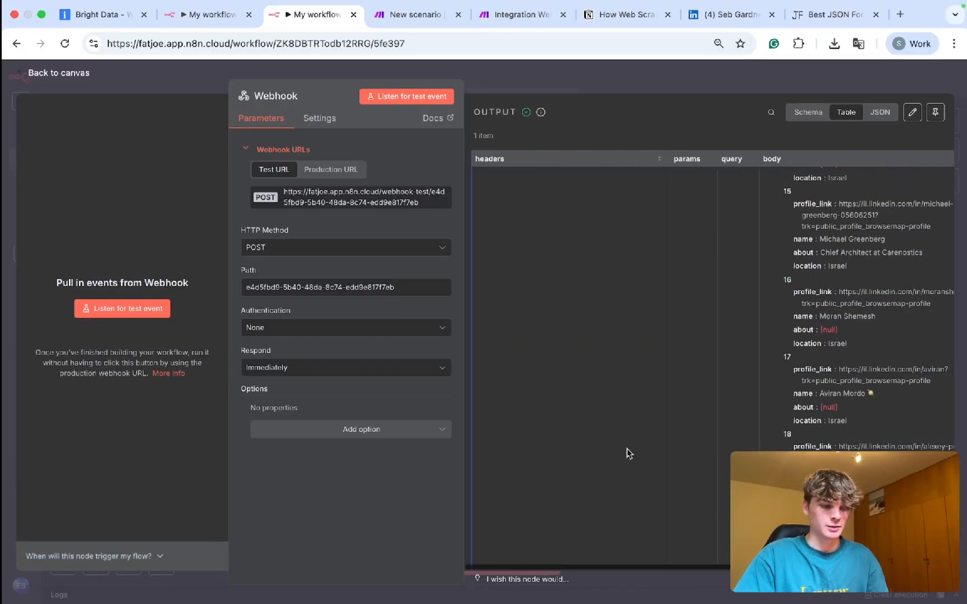
pyautogui.scroll(8, 627, 449)
pyautogui.scroll(5, 627, 453)
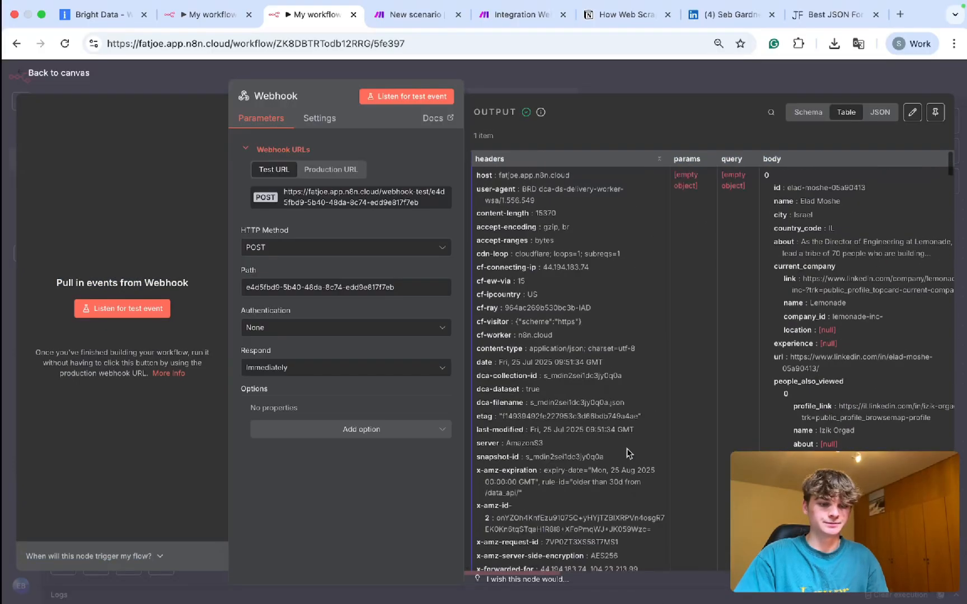
pyautogui.click(544, 71)
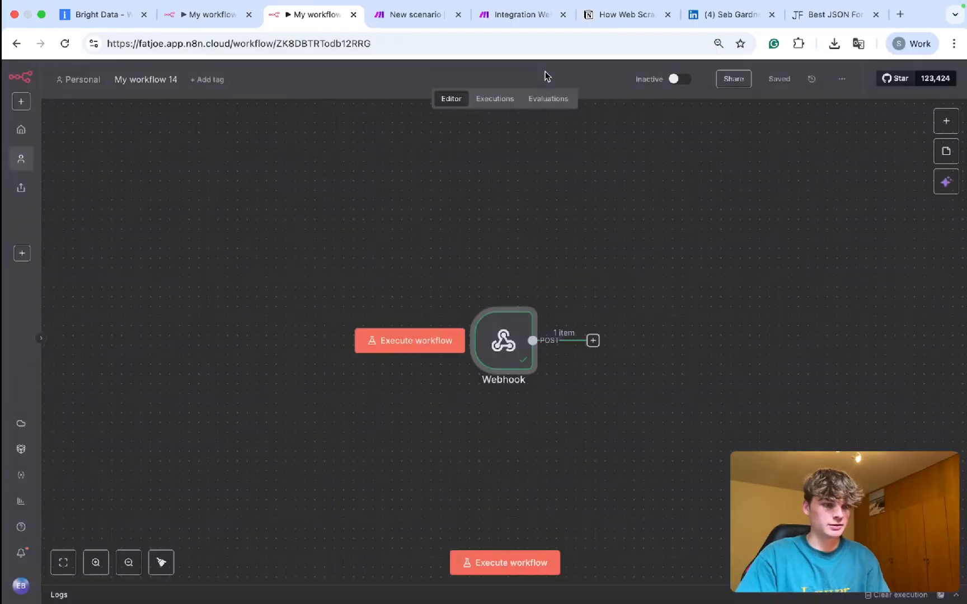
# Step: Revisit the n8n HTTP Request workflow, and switch to Bright Data to open its home page with the AI chat
pyautogui.click(194, 18)
pyautogui.click(674, 85)
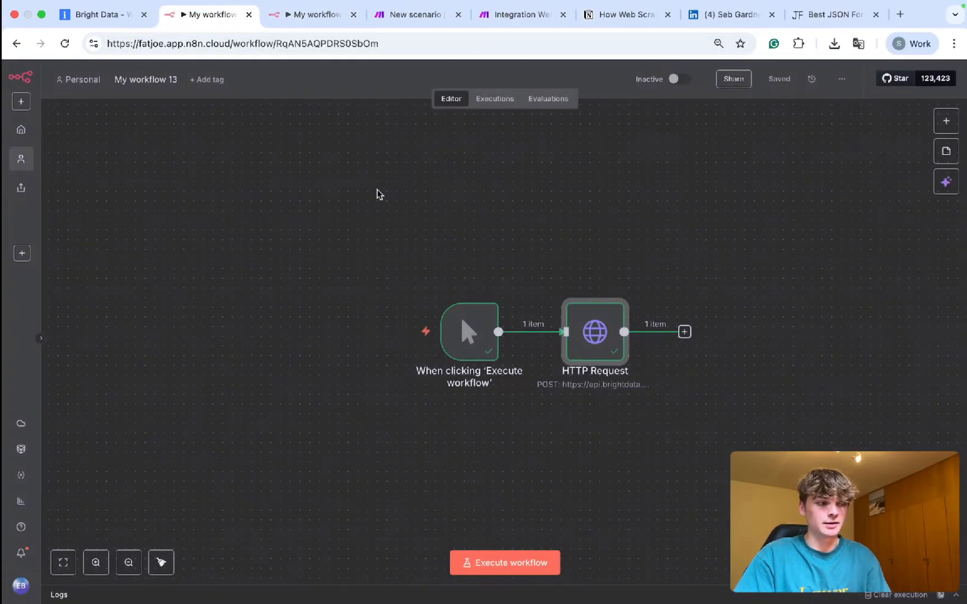
pyautogui.click(98, 17)
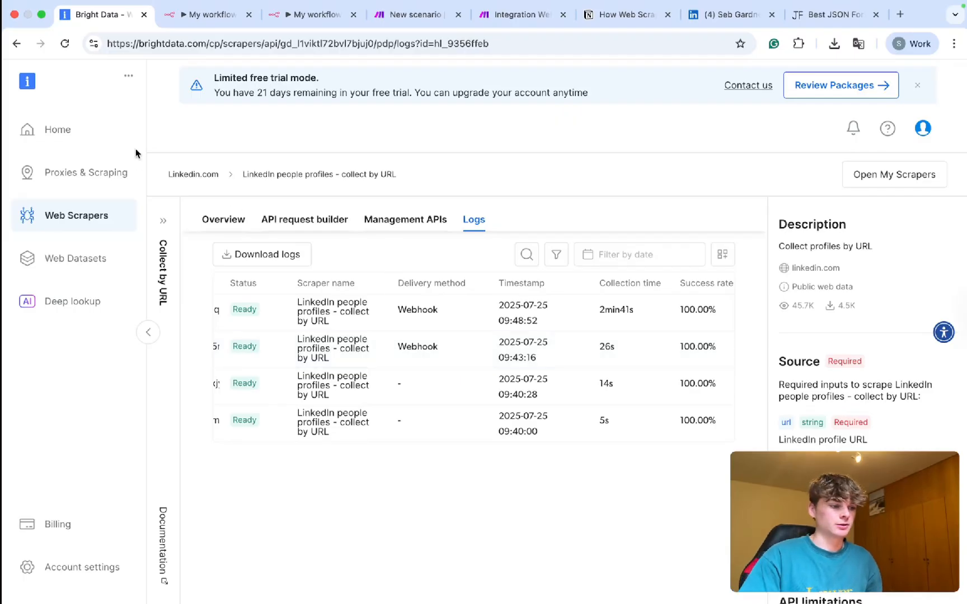
pyautogui.click(93, 143)
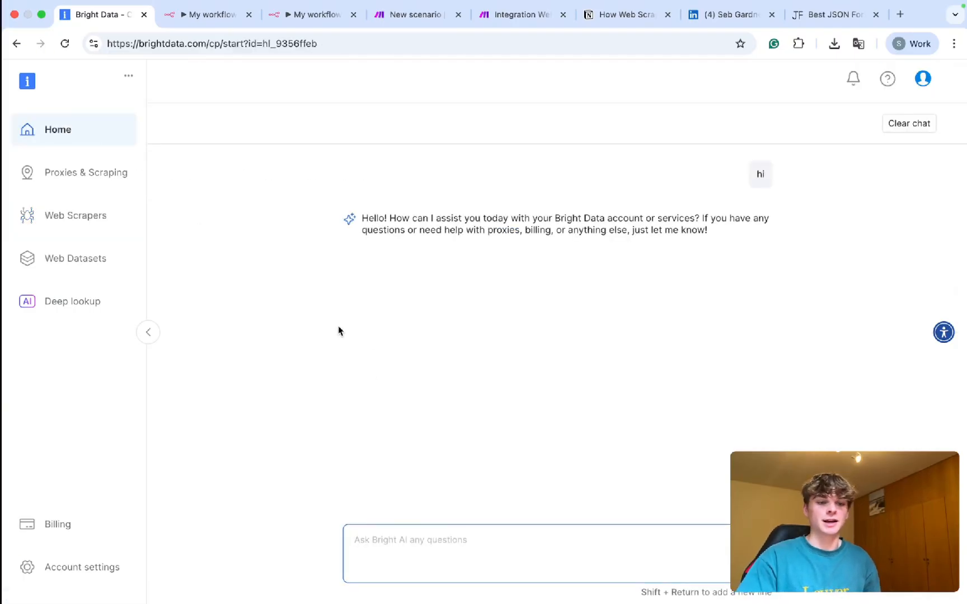